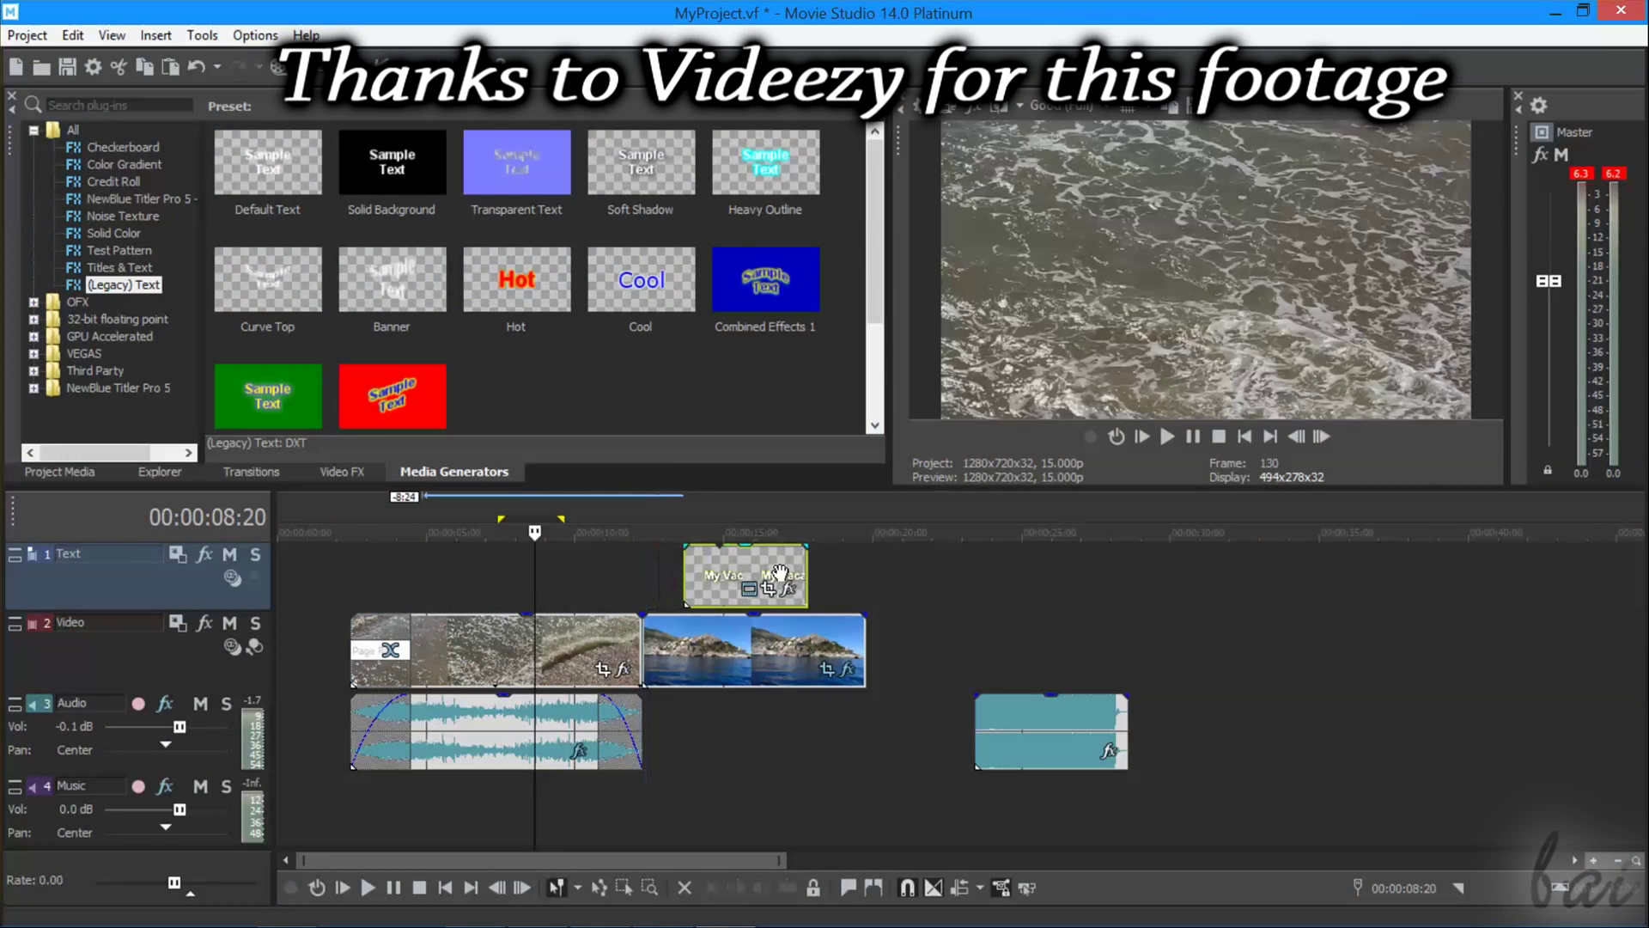
# - Nudge the 'My Vacation' title event later on the timeline and select the Text track
pyautogui.moveTo(780, 573); pyautogui.dragTo(796, 573)
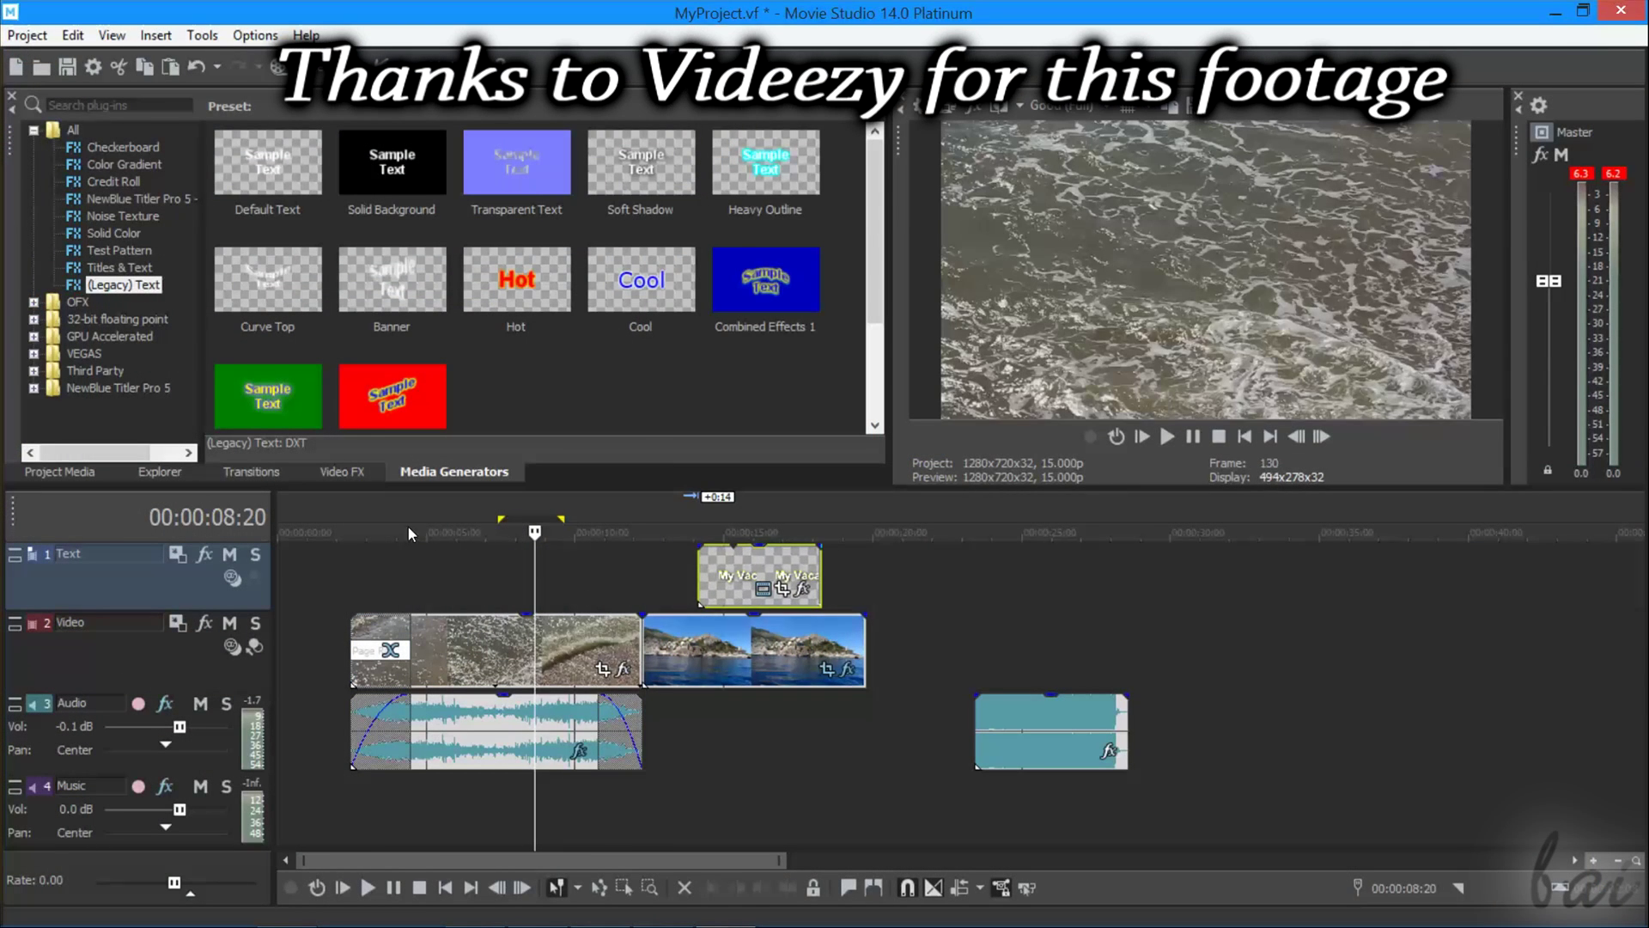
pyautogui.click(206, 664)
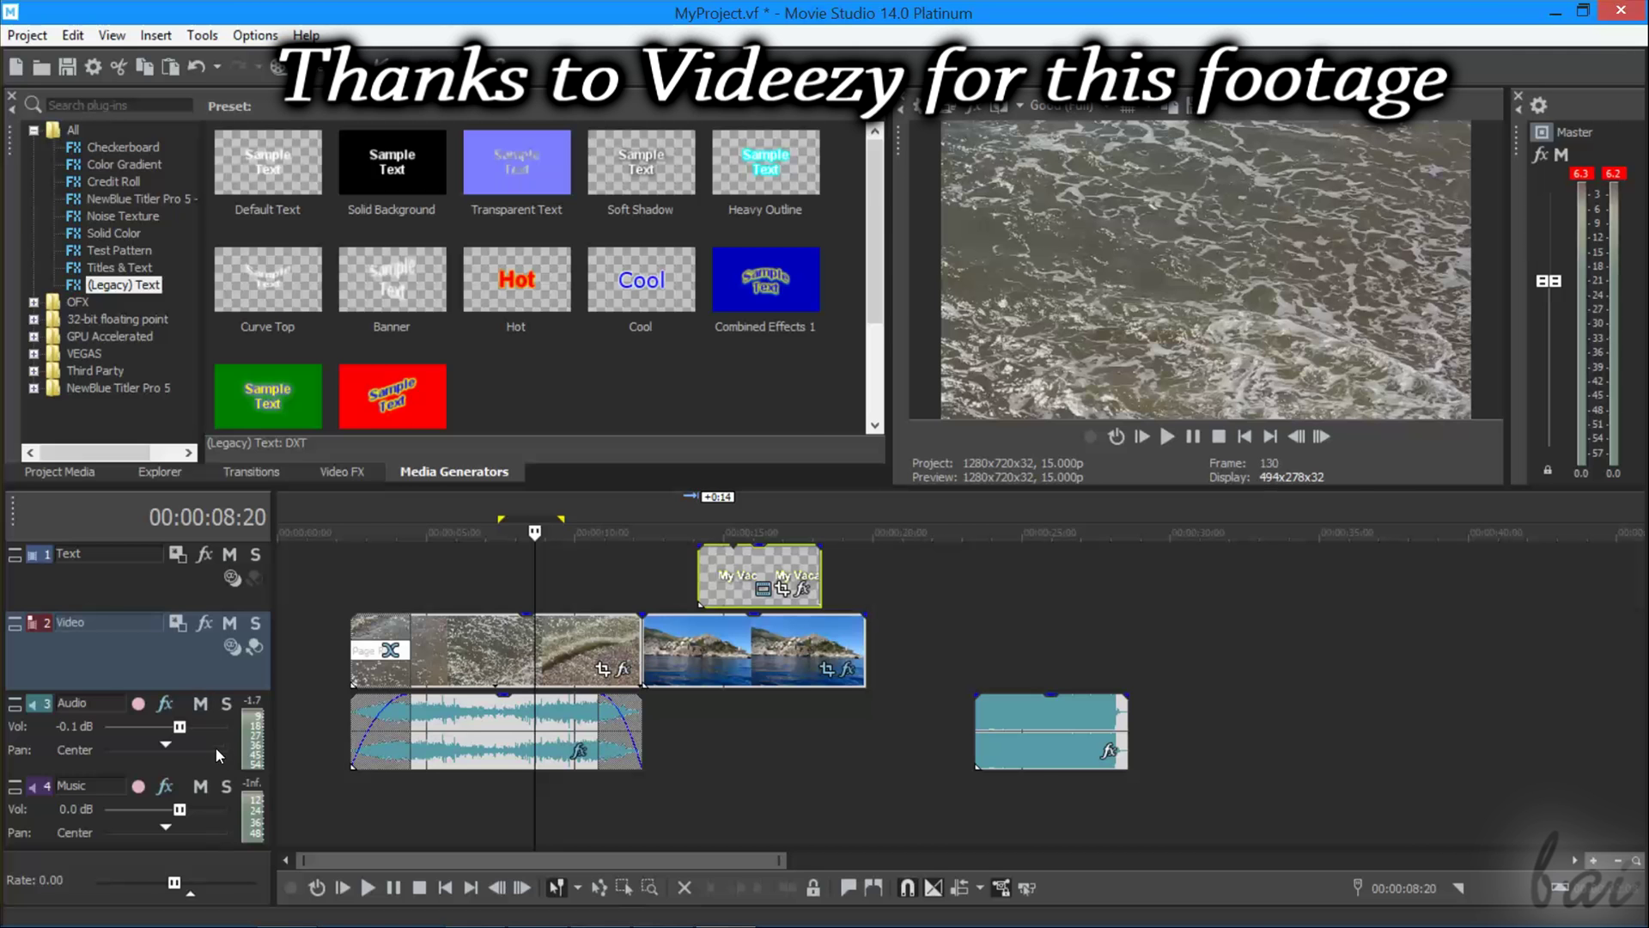
pyautogui.click(85, 743)
pyautogui.click(81, 809)
pyautogui.click(78, 658)
pyautogui.click(77, 587)
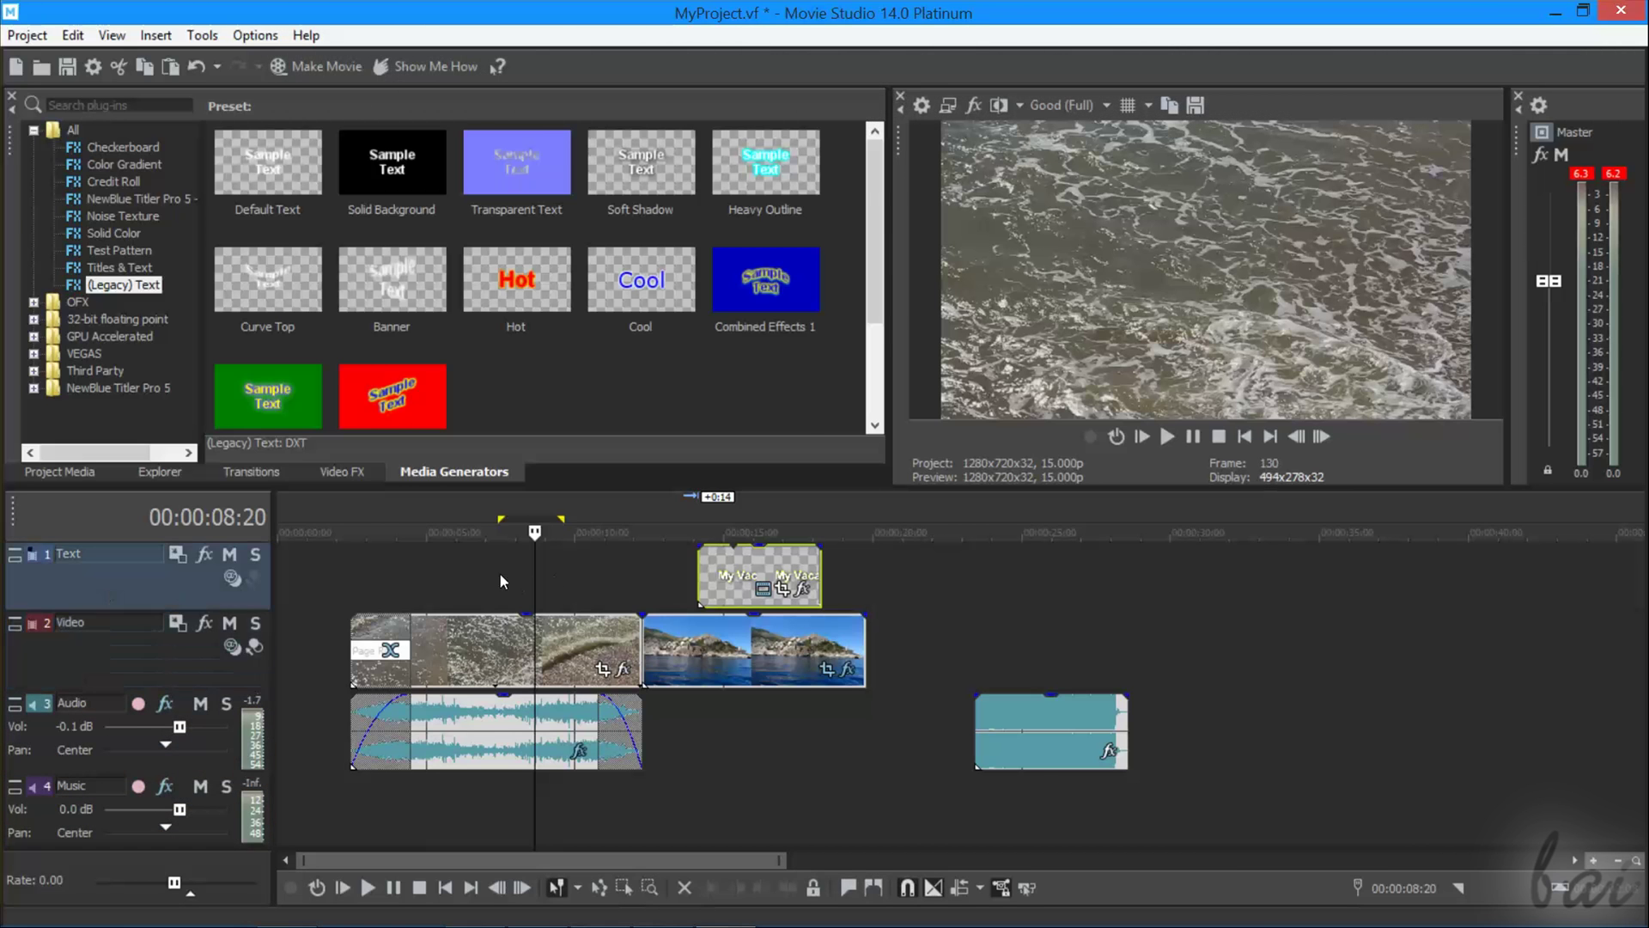
# - Review the title's Media Generator text settings and close them again
pyautogui.click(764, 589)
pyautogui.click(733, 99)
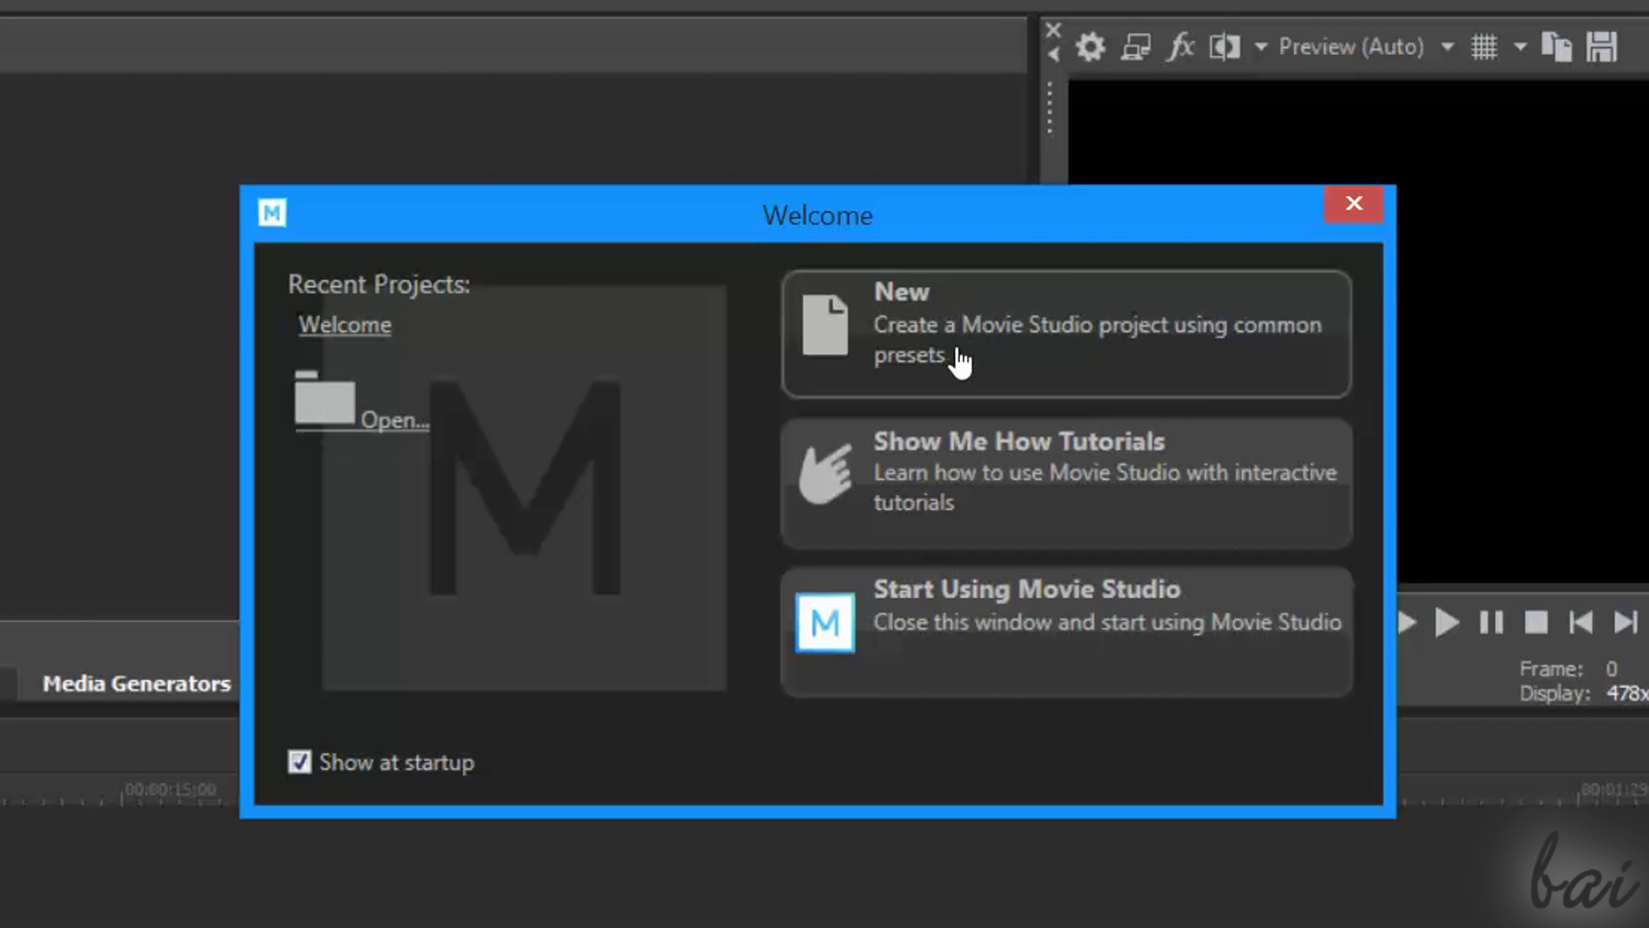
# - Start a new project from the Welcome dialog's presets
pyautogui.click(1118, 362)
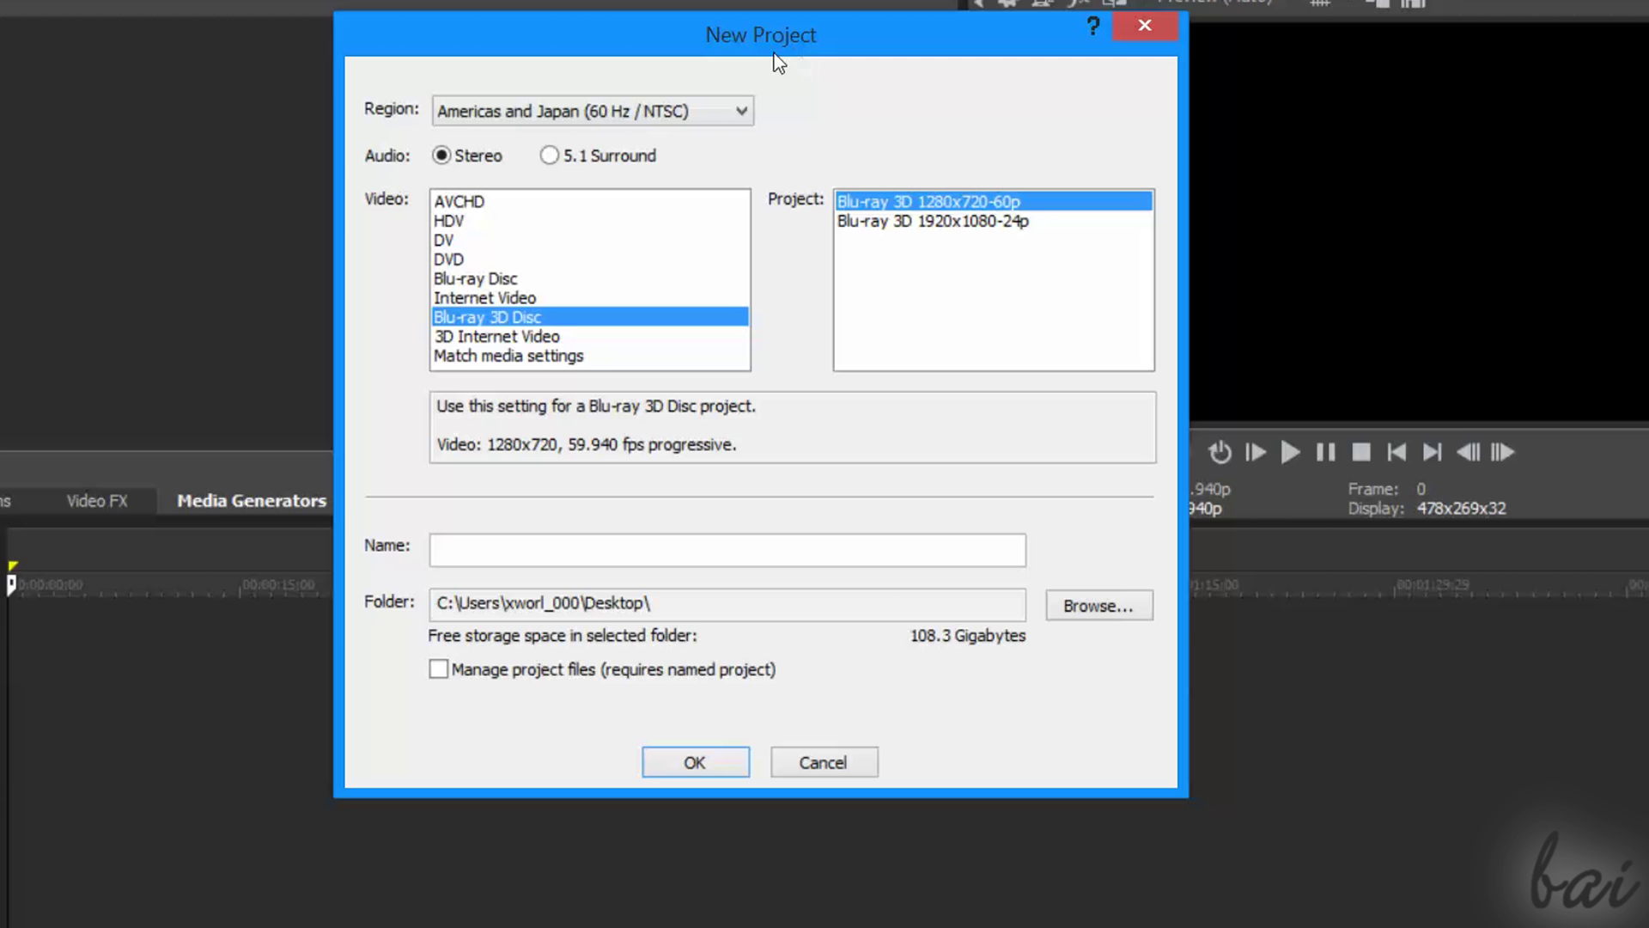
# - Choose the AVCHD video format with the 1920x1080-24p project preset
pyautogui.click(741, 111)
pyautogui.click(709, 94)
pyautogui.click(483, 203)
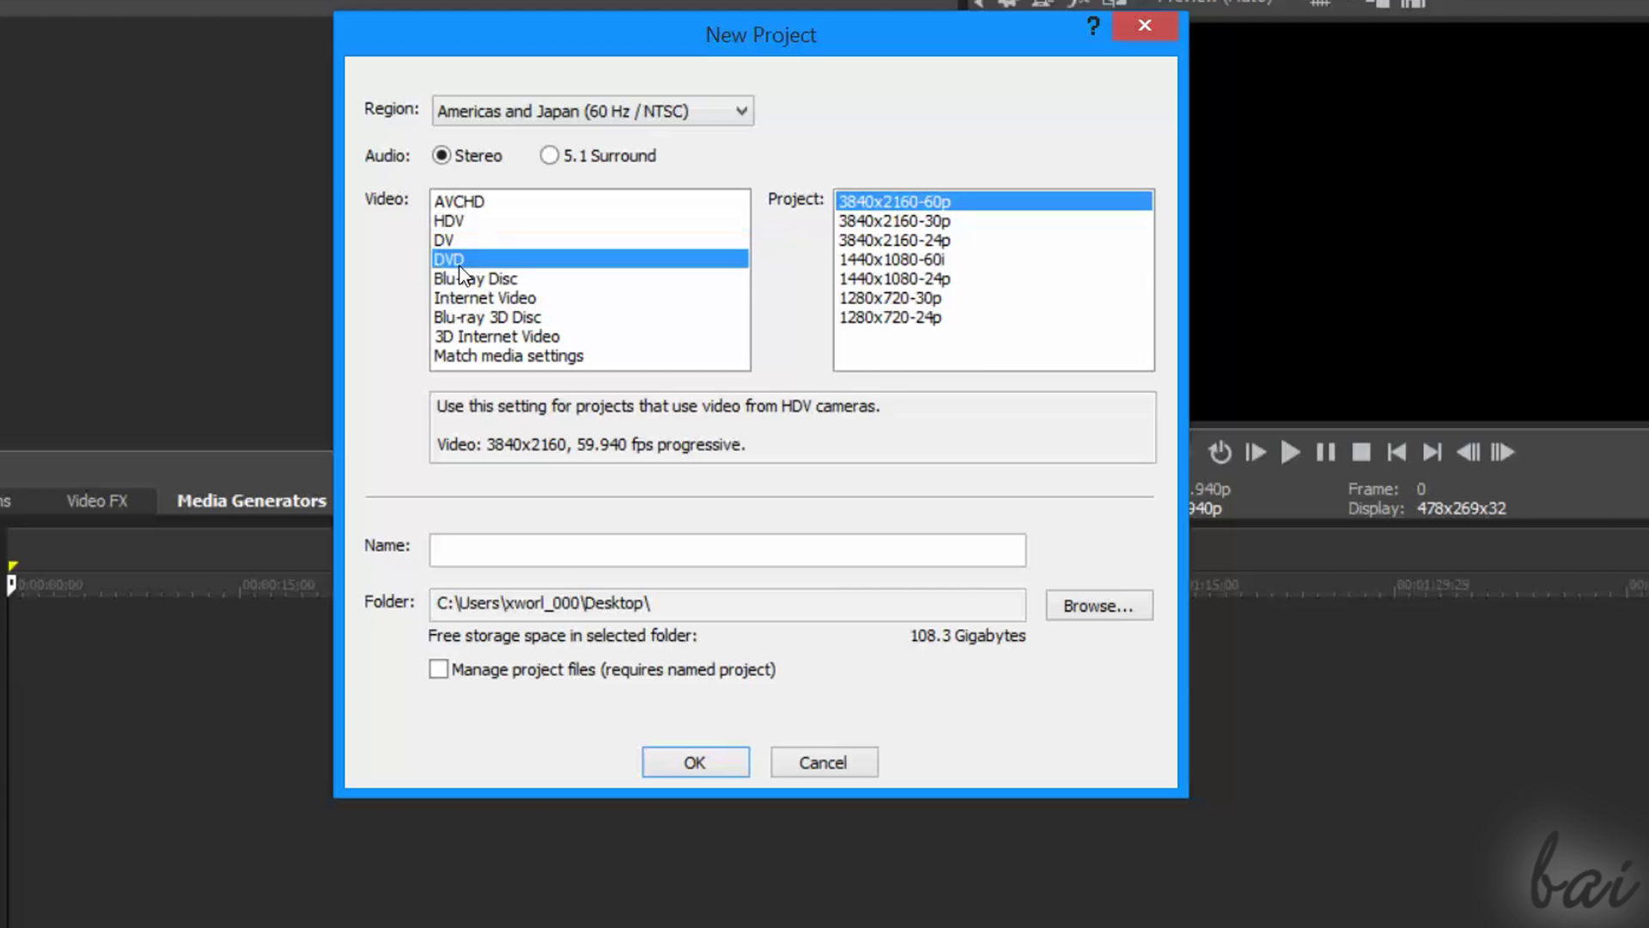
pyautogui.click(464, 260)
pyautogui.click(481, 337)
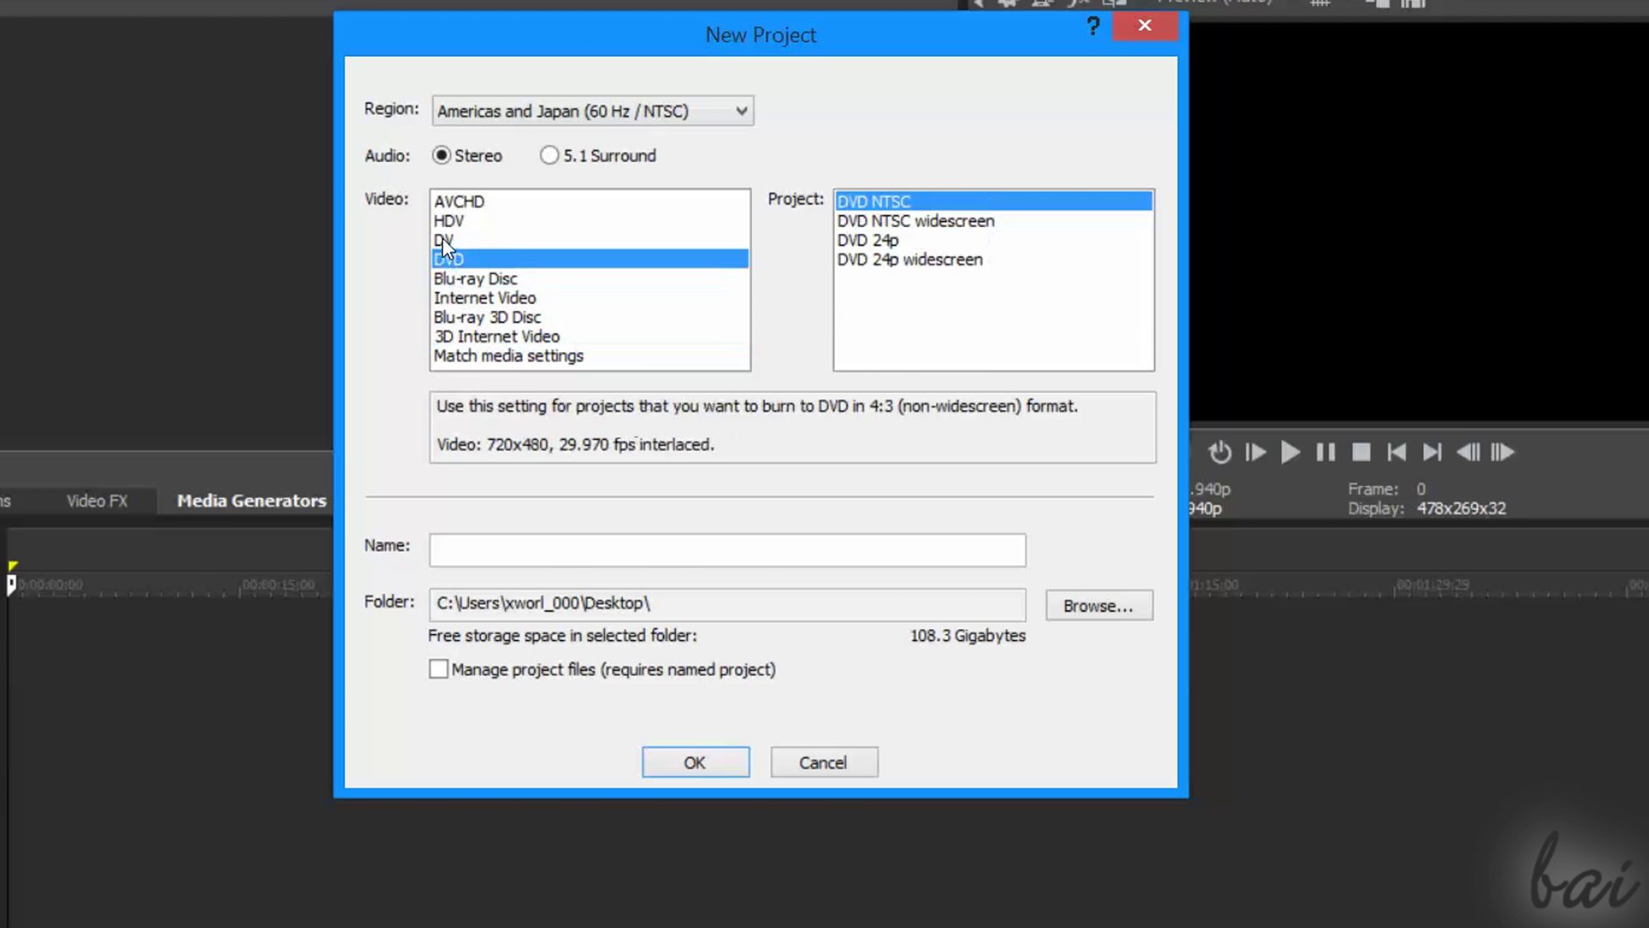
pyautogui.moveTo(479, 338); pyautogui.dragTo(446, 226)
pyautogui.click(473, 207)
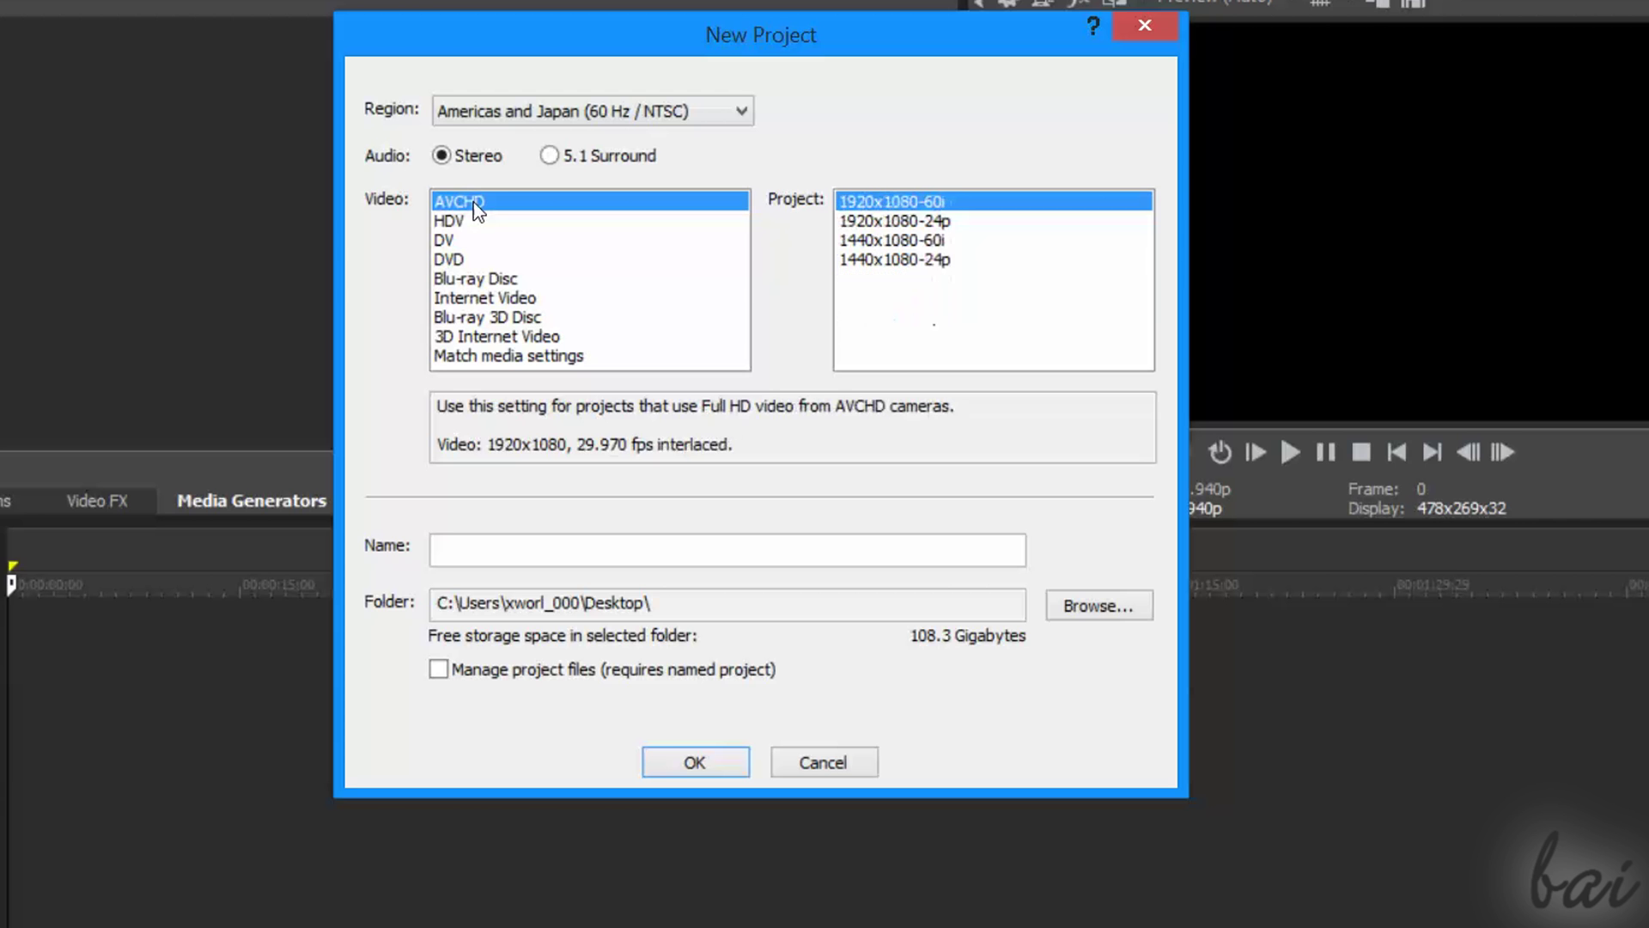
pyautogui.click(977, 226)
# - Name the project MyProject and confirm the Desktop save folder
pyautogui.click(967, 246)
pyautogui.click(902, 222)
pyautogui.click(623, 545)
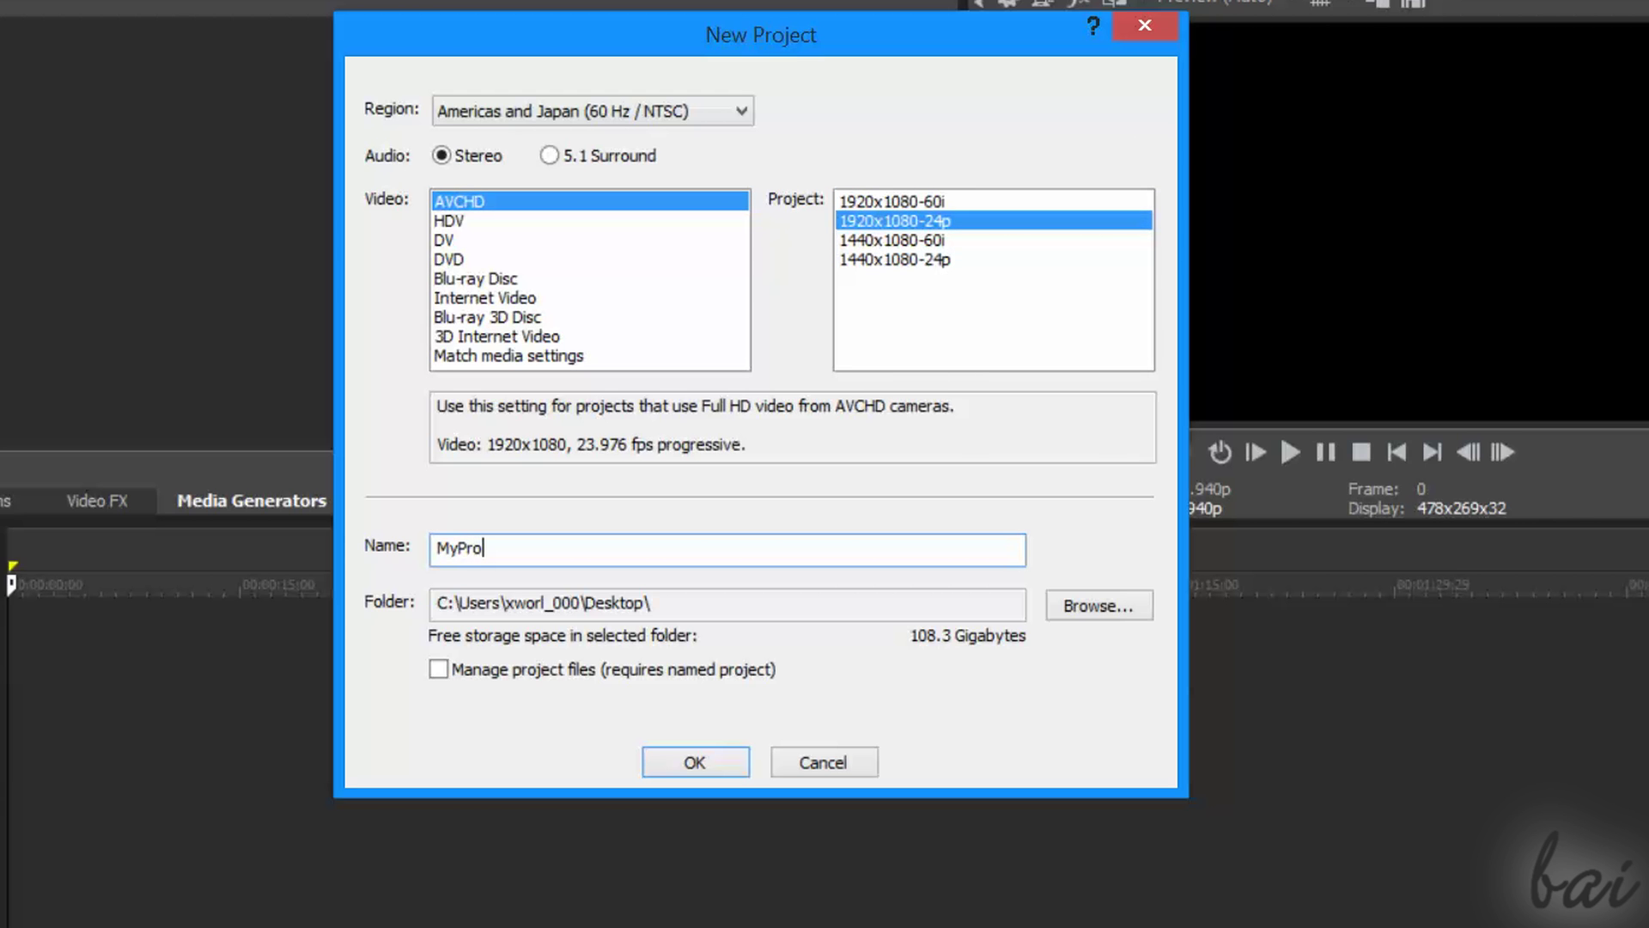
pyautogui.click(1052, 605)
pyautogui.click(1033, 880)
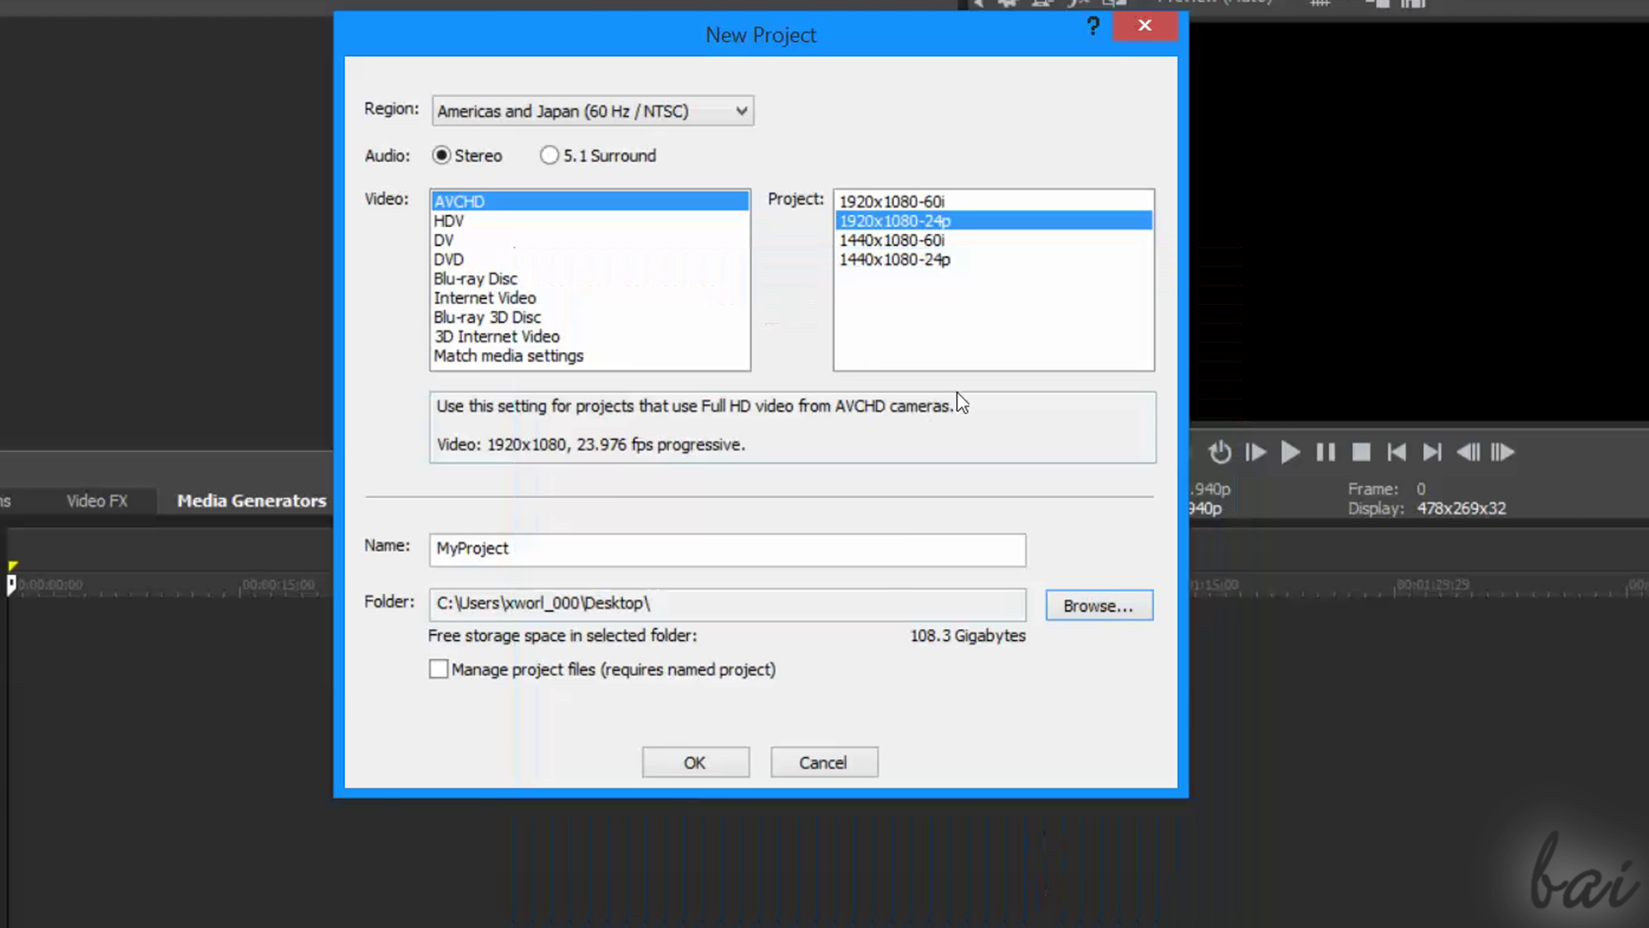
# - Create the project, show the Project Media list and select the Text track
pyautogui.click(703, 765)
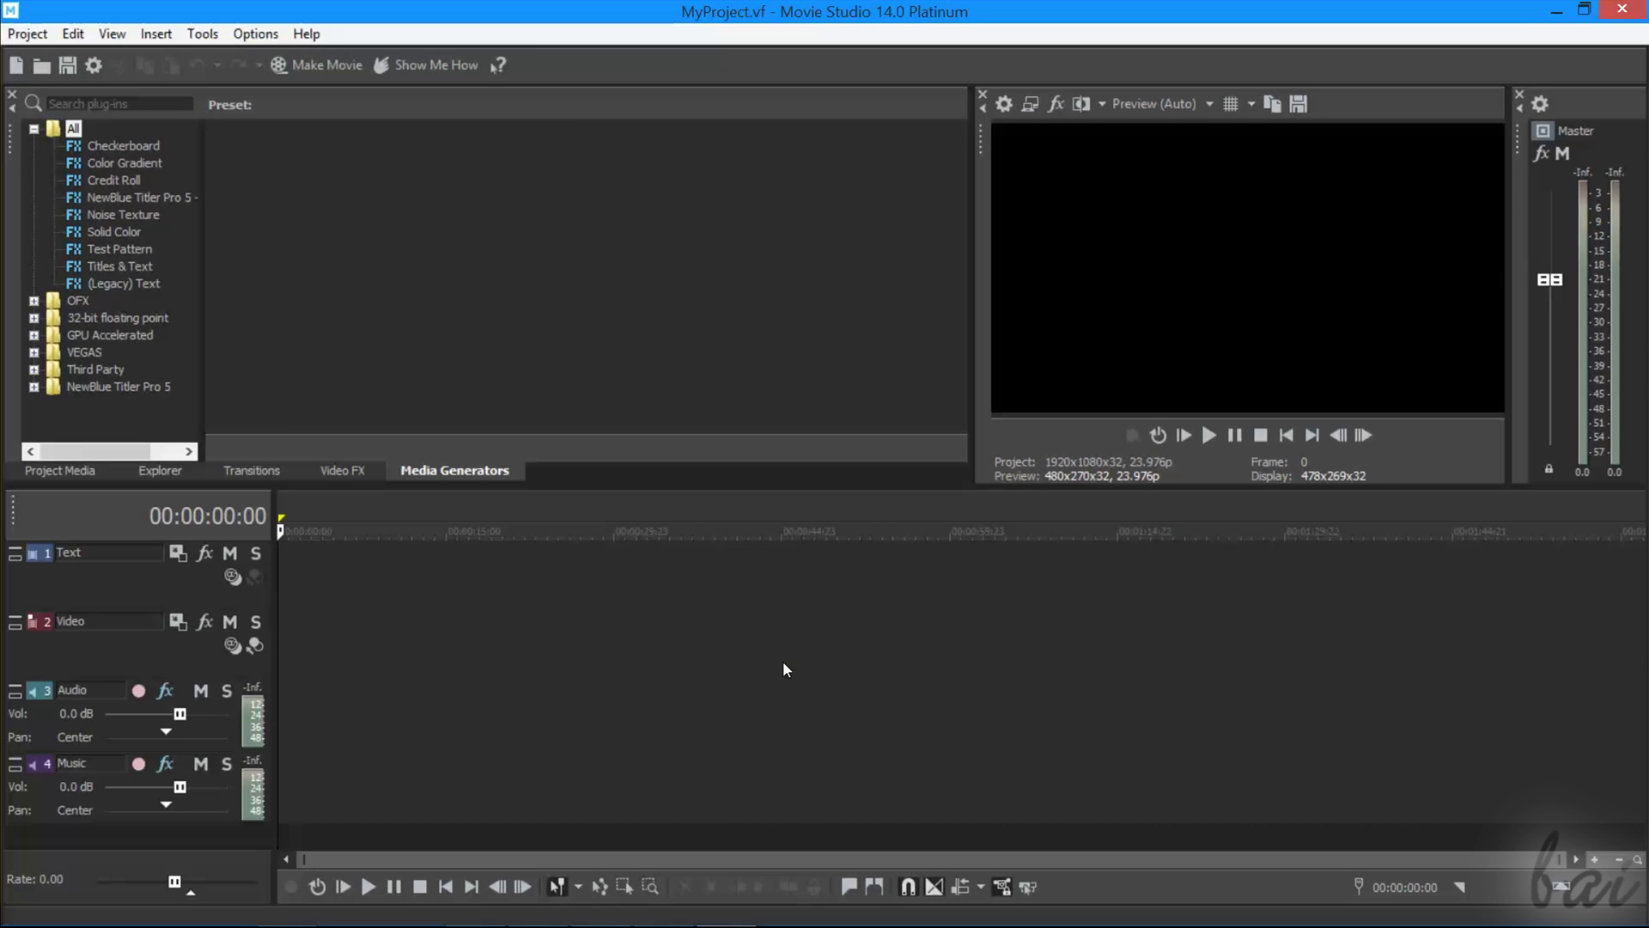
pyautogui.click(343, 471)
pyautogui.click(160, 471)
pyautogui.click(60, 471)
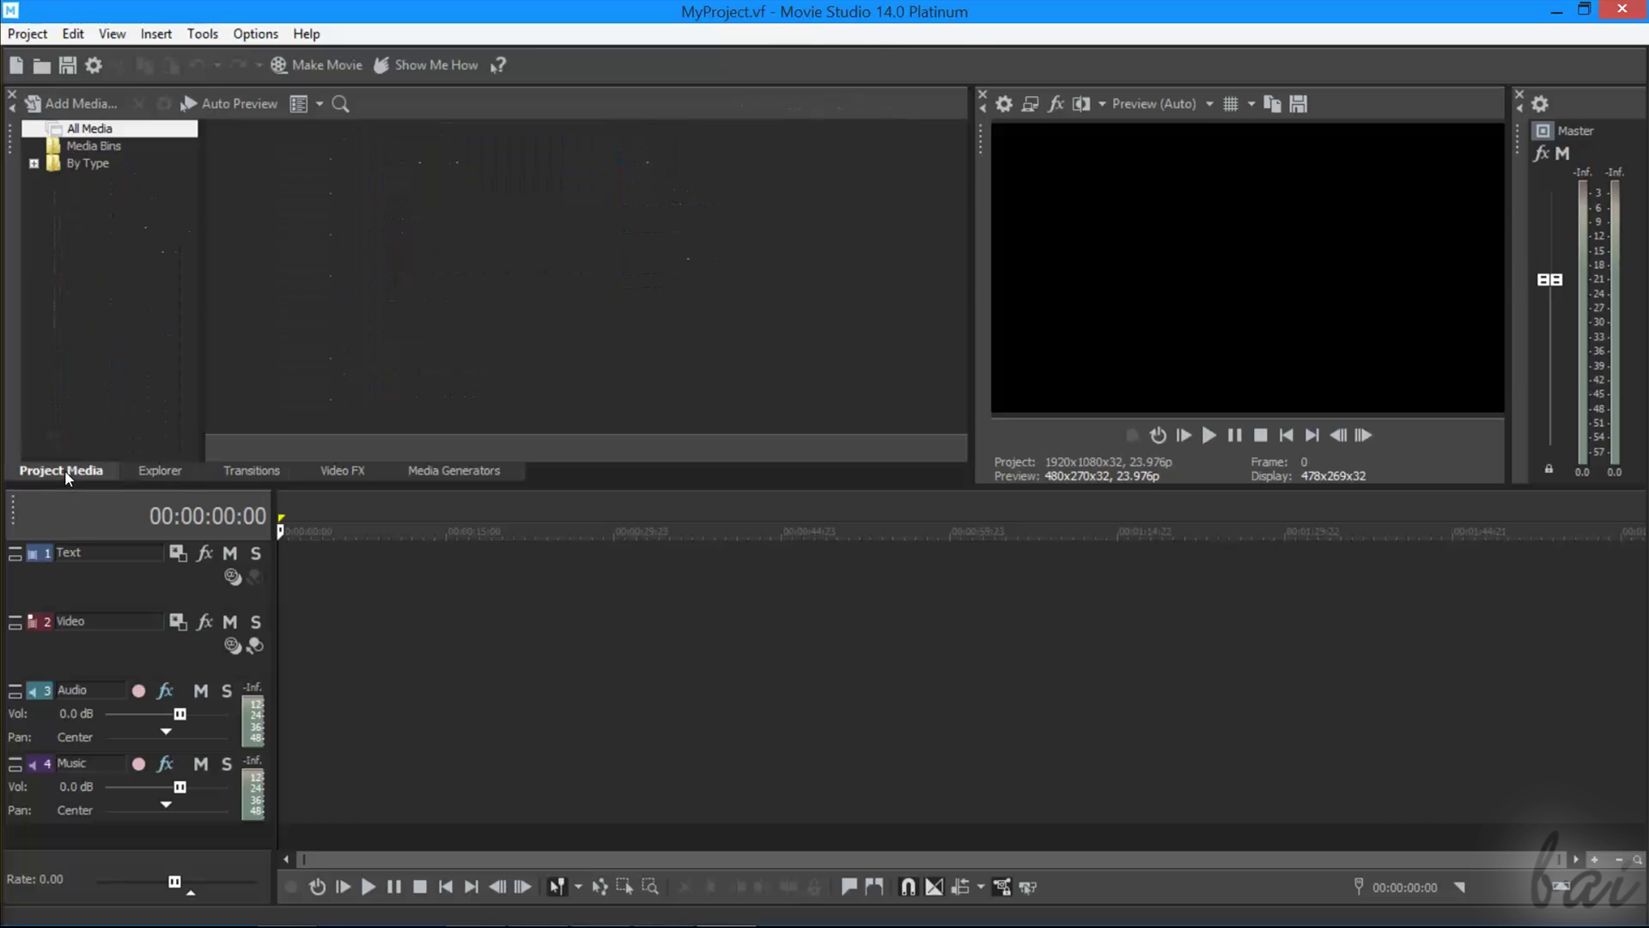
pyautogui.click(117, 590)
pyautogui.click(107, 648)
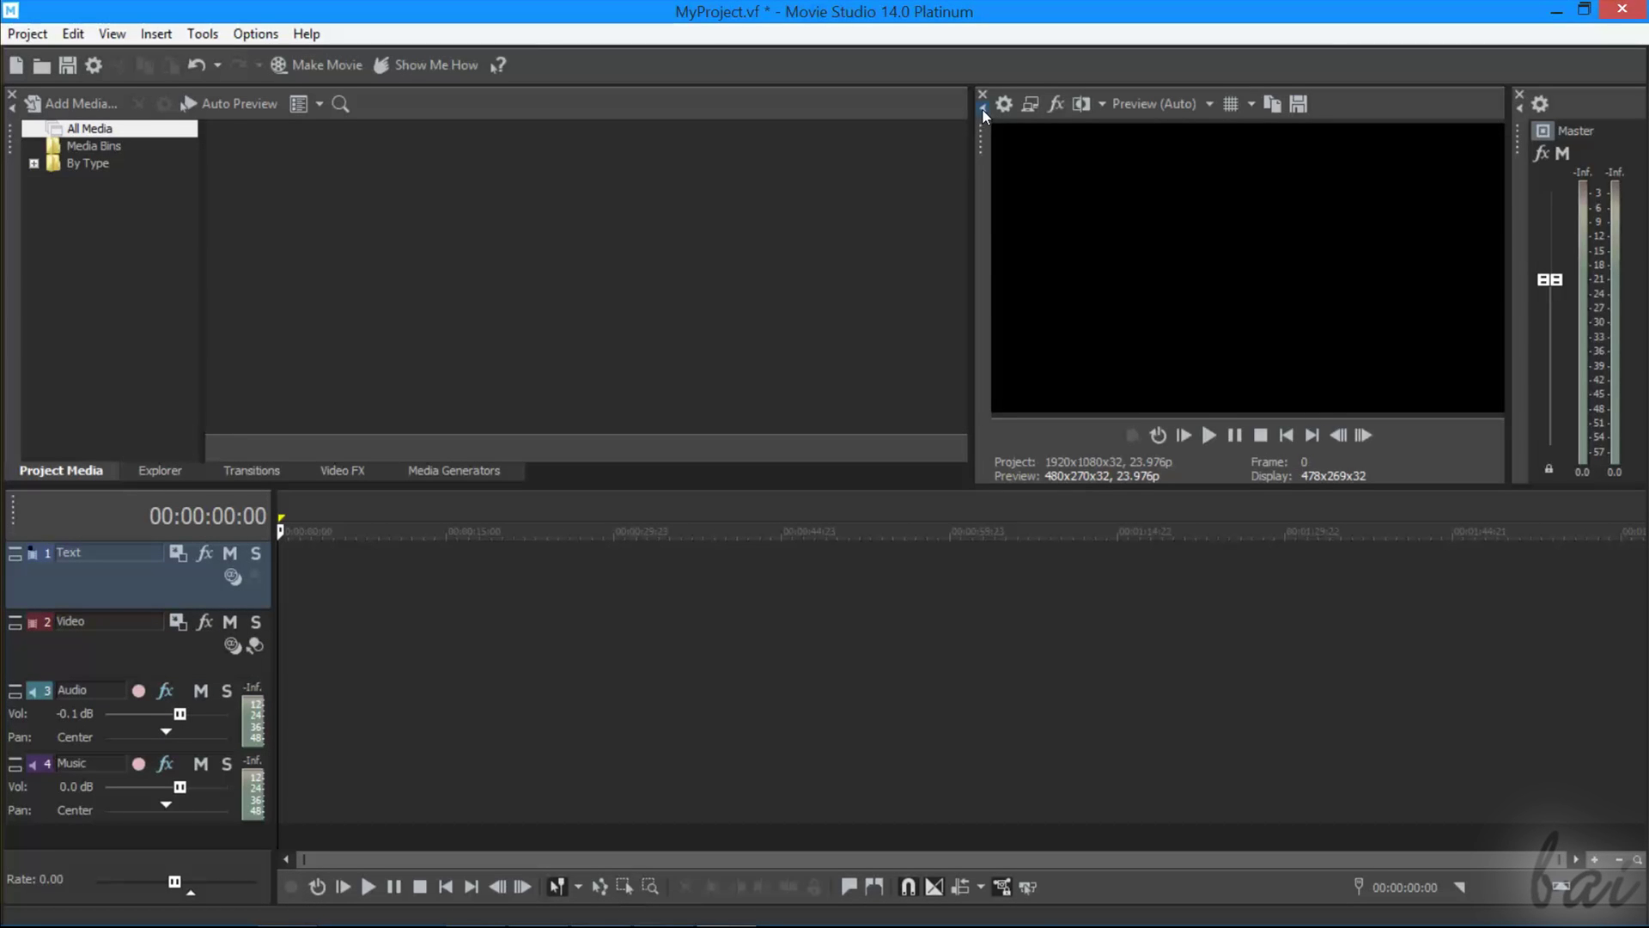
# - Maximize the Video Preview to fill the workspace, then restore it
pyautogui.click(982, 108)
pyautogui.click(35, 110)
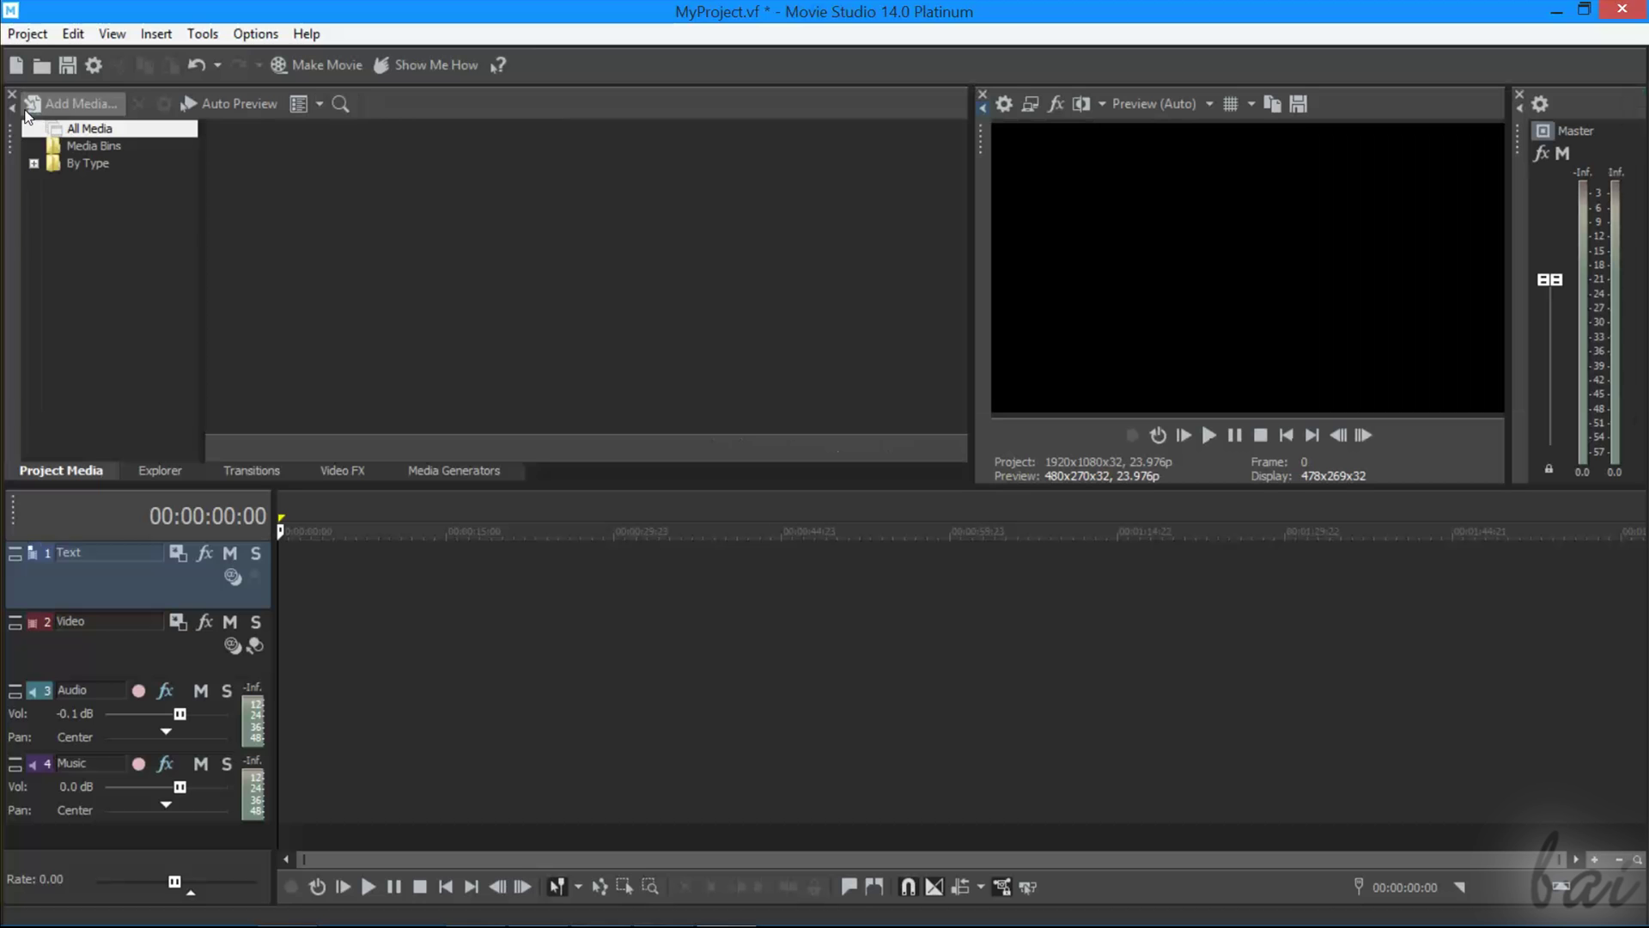
pyautogui.click(983, 97)
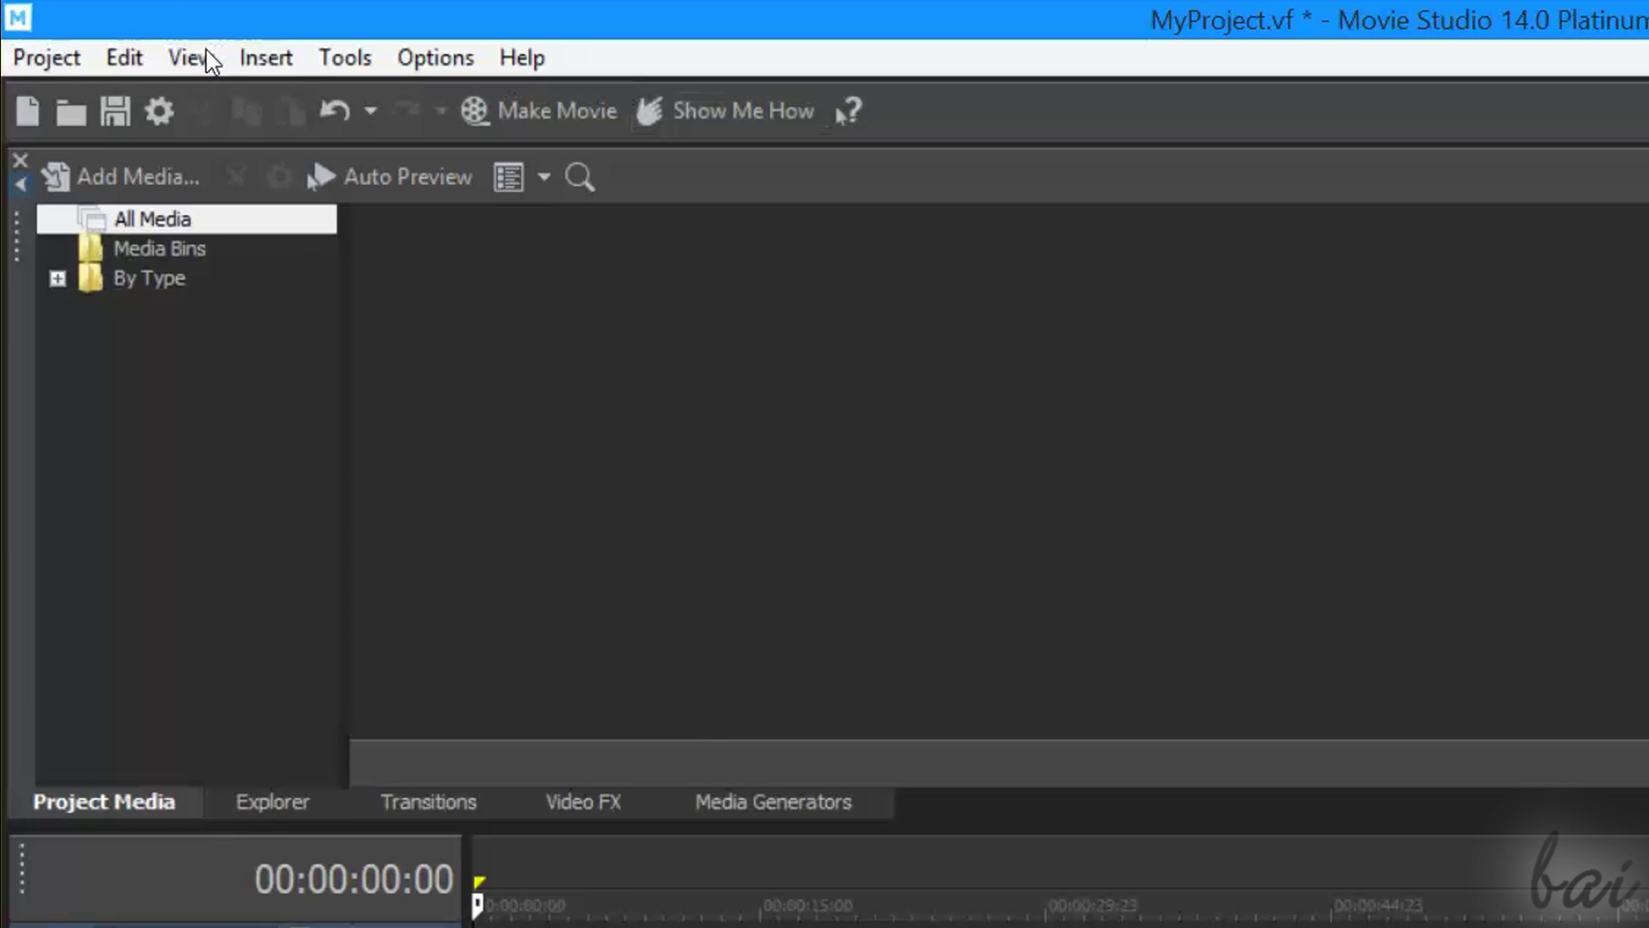
pyautogui.click(199, 57)
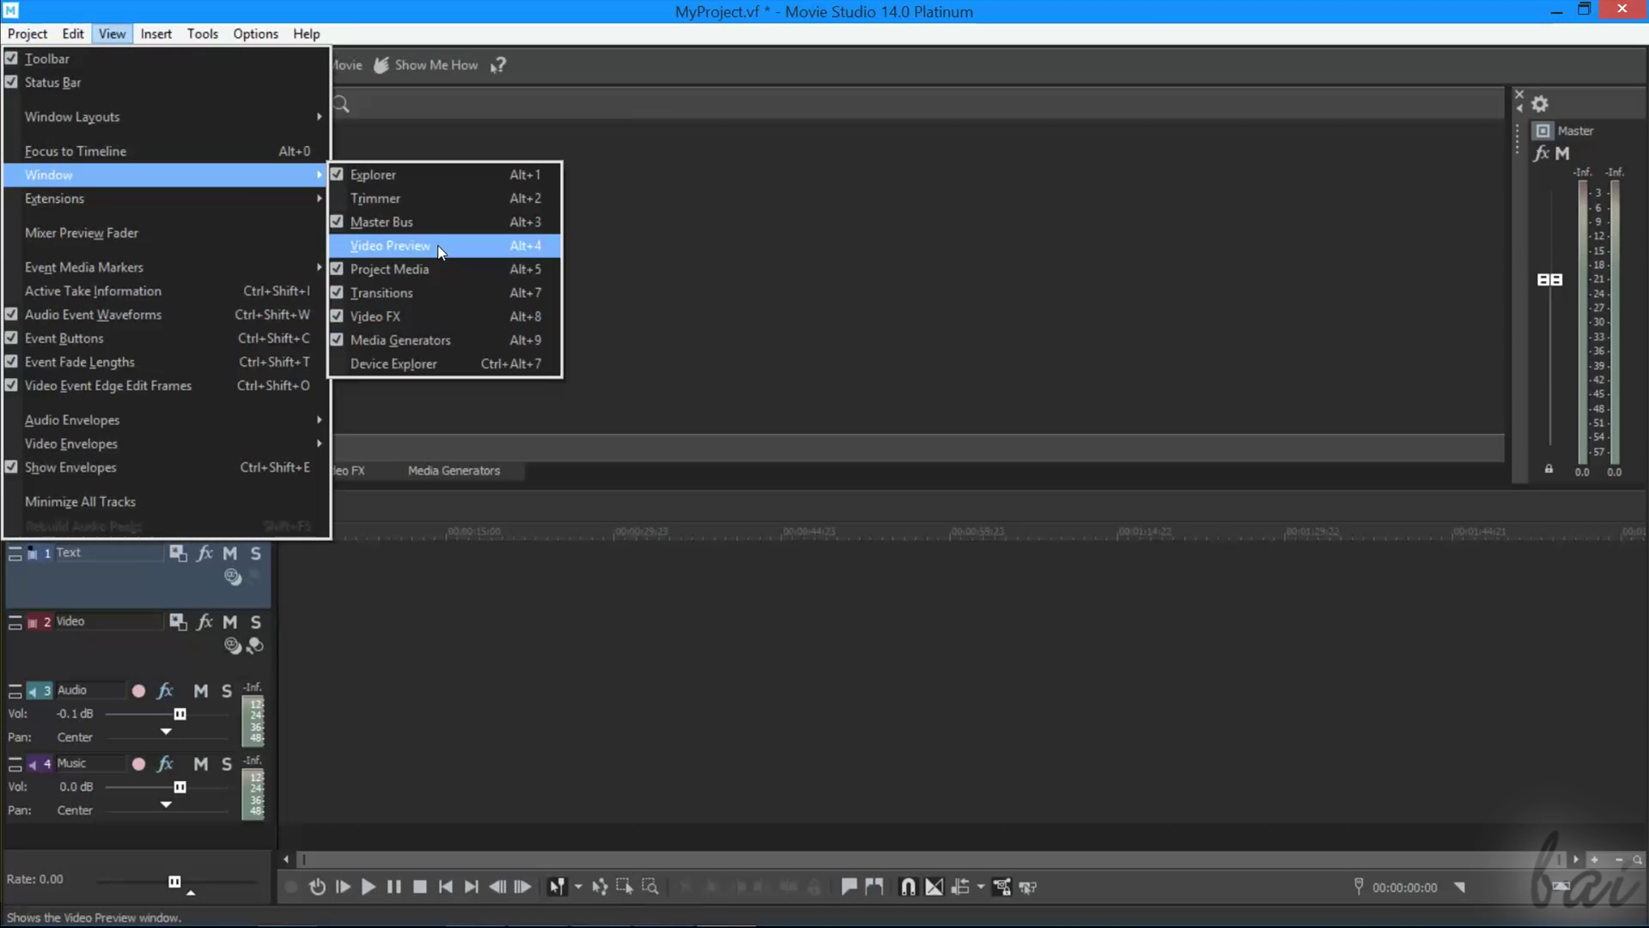
pyautogui.click(440, 250)
pyautogui.moveTo(1516, 136); pyautogui.dragTo(1110, 219)
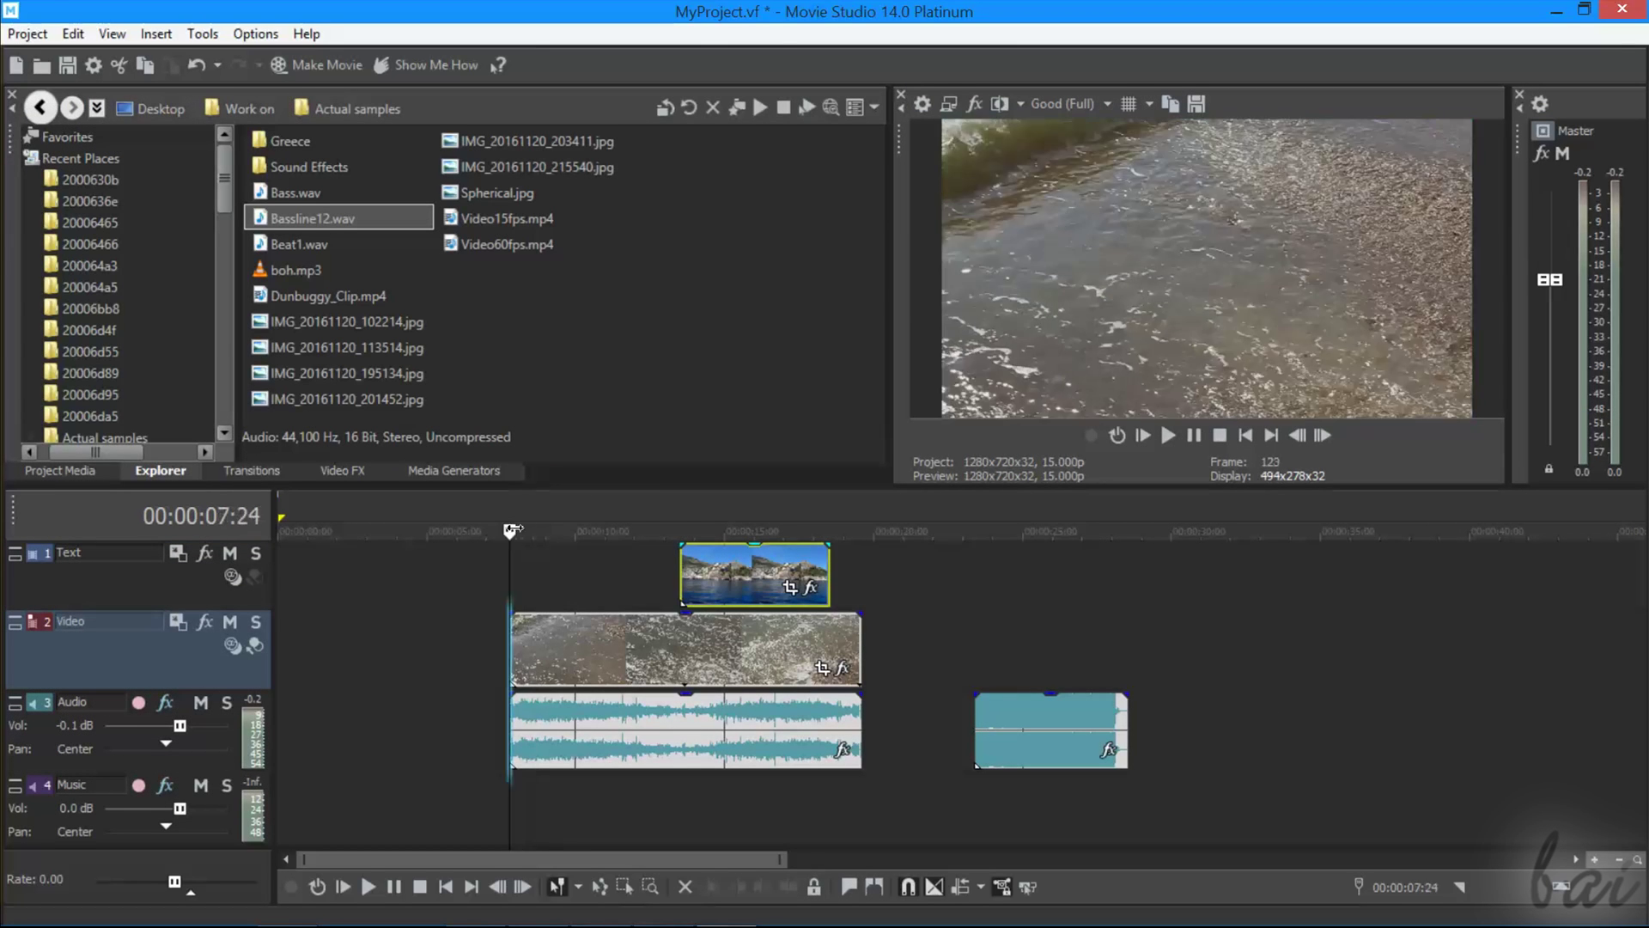
pyautogui.moveTo(512, 530)
pyautogui.mouseDown()
pyautogui.moveTo(499, 529)
pyautogui.moveTo(830, 529)
pyautogui.mouseUp()
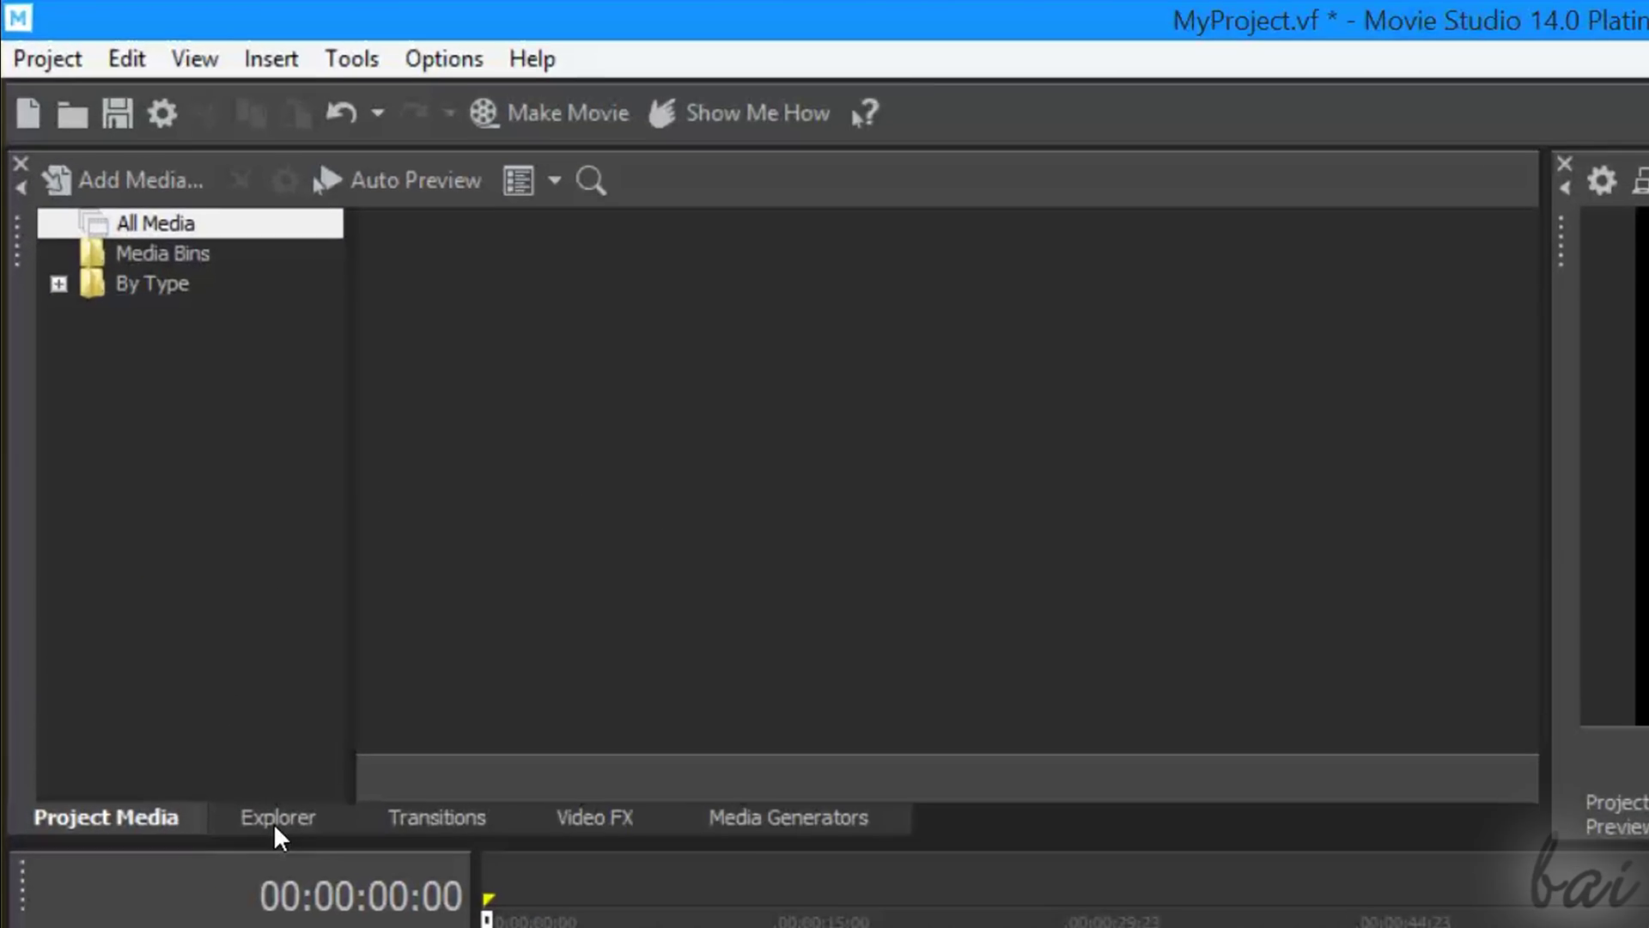
# - Add Video15fps.mp4 from the Greece folder to the timeline, matching project settings to it
pyautogui.click(294, 876)
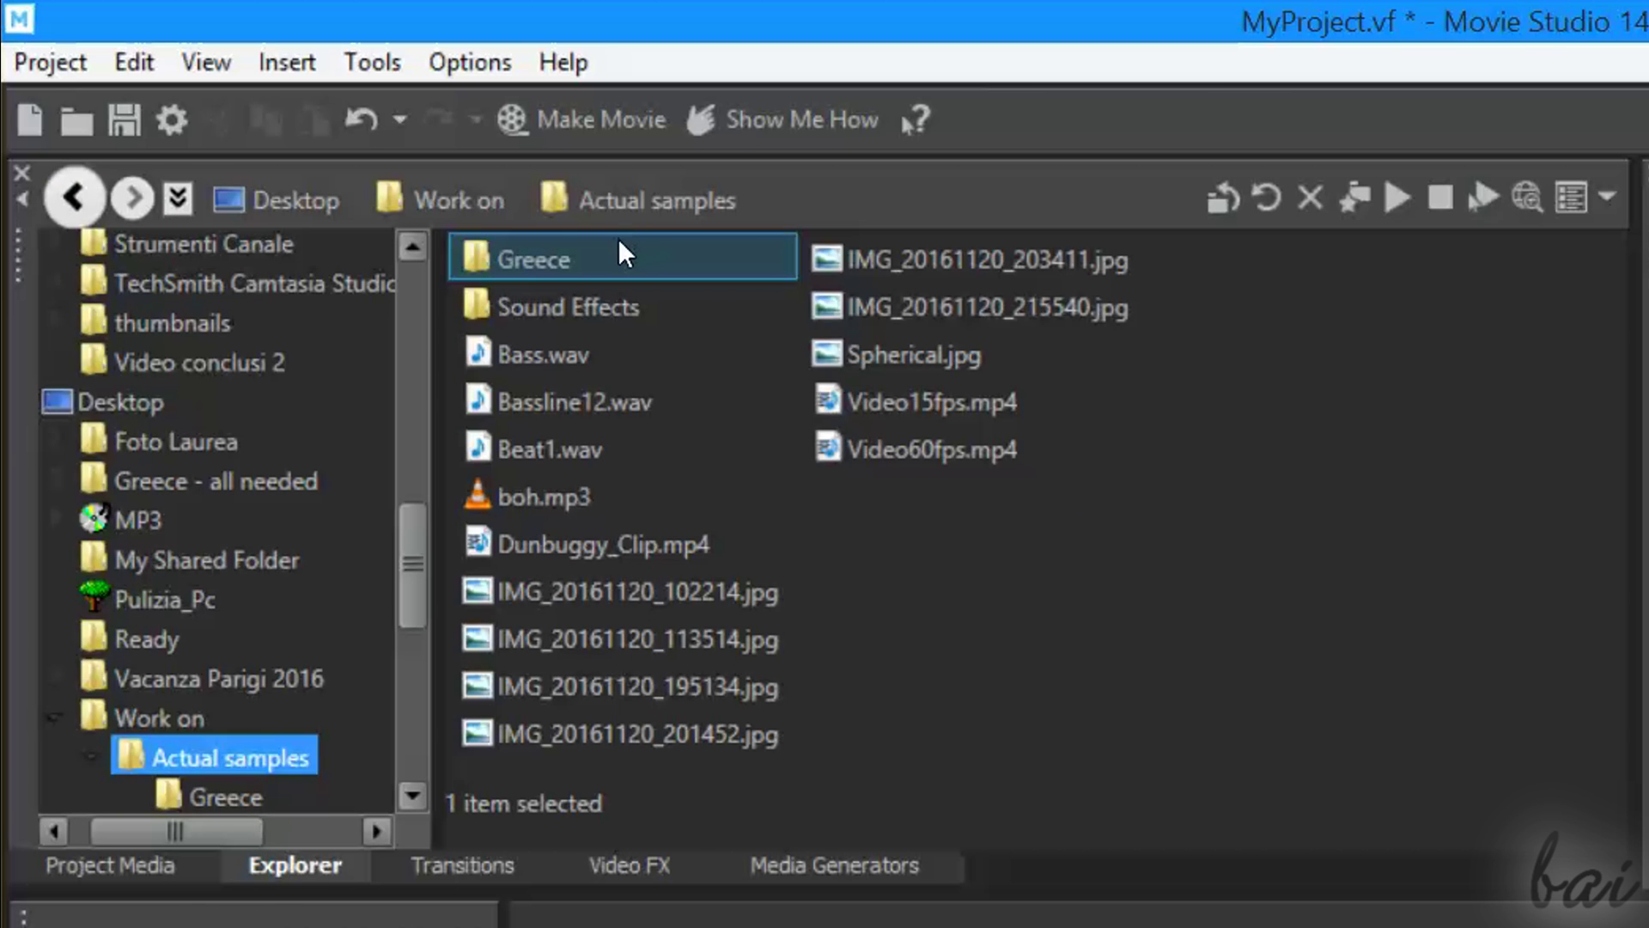
pyautogui.doubleClick(615, 258)
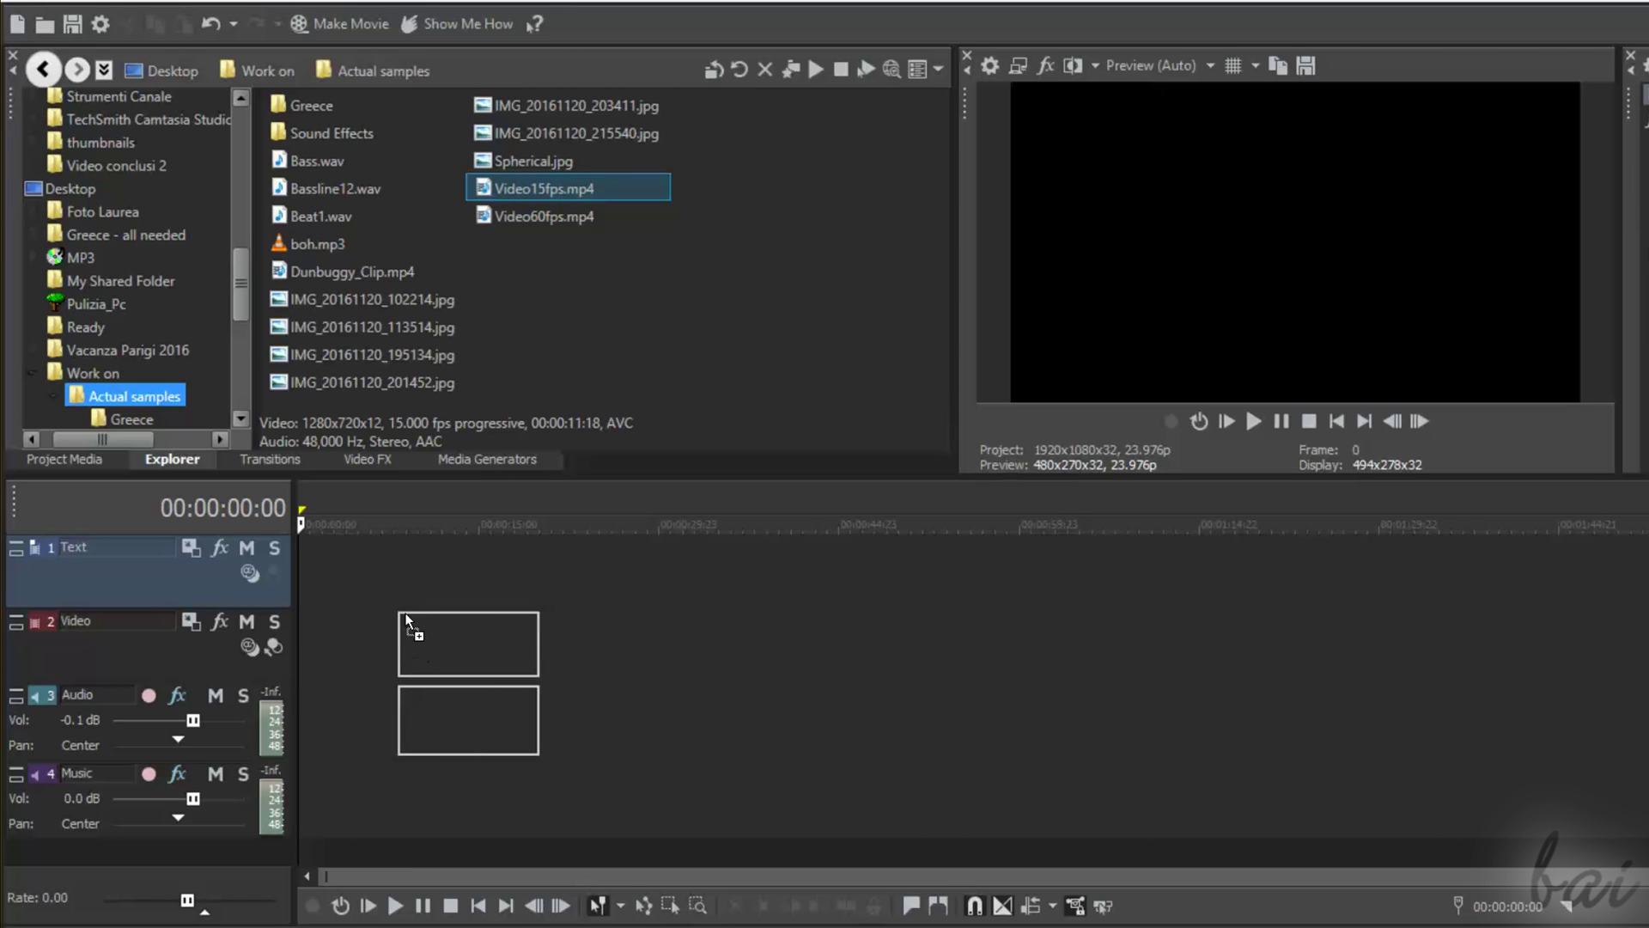
pyautogui.moveTo(568, 191); pyautogui.dragTo(384, 628)
pyautogui.click(1017, 365)
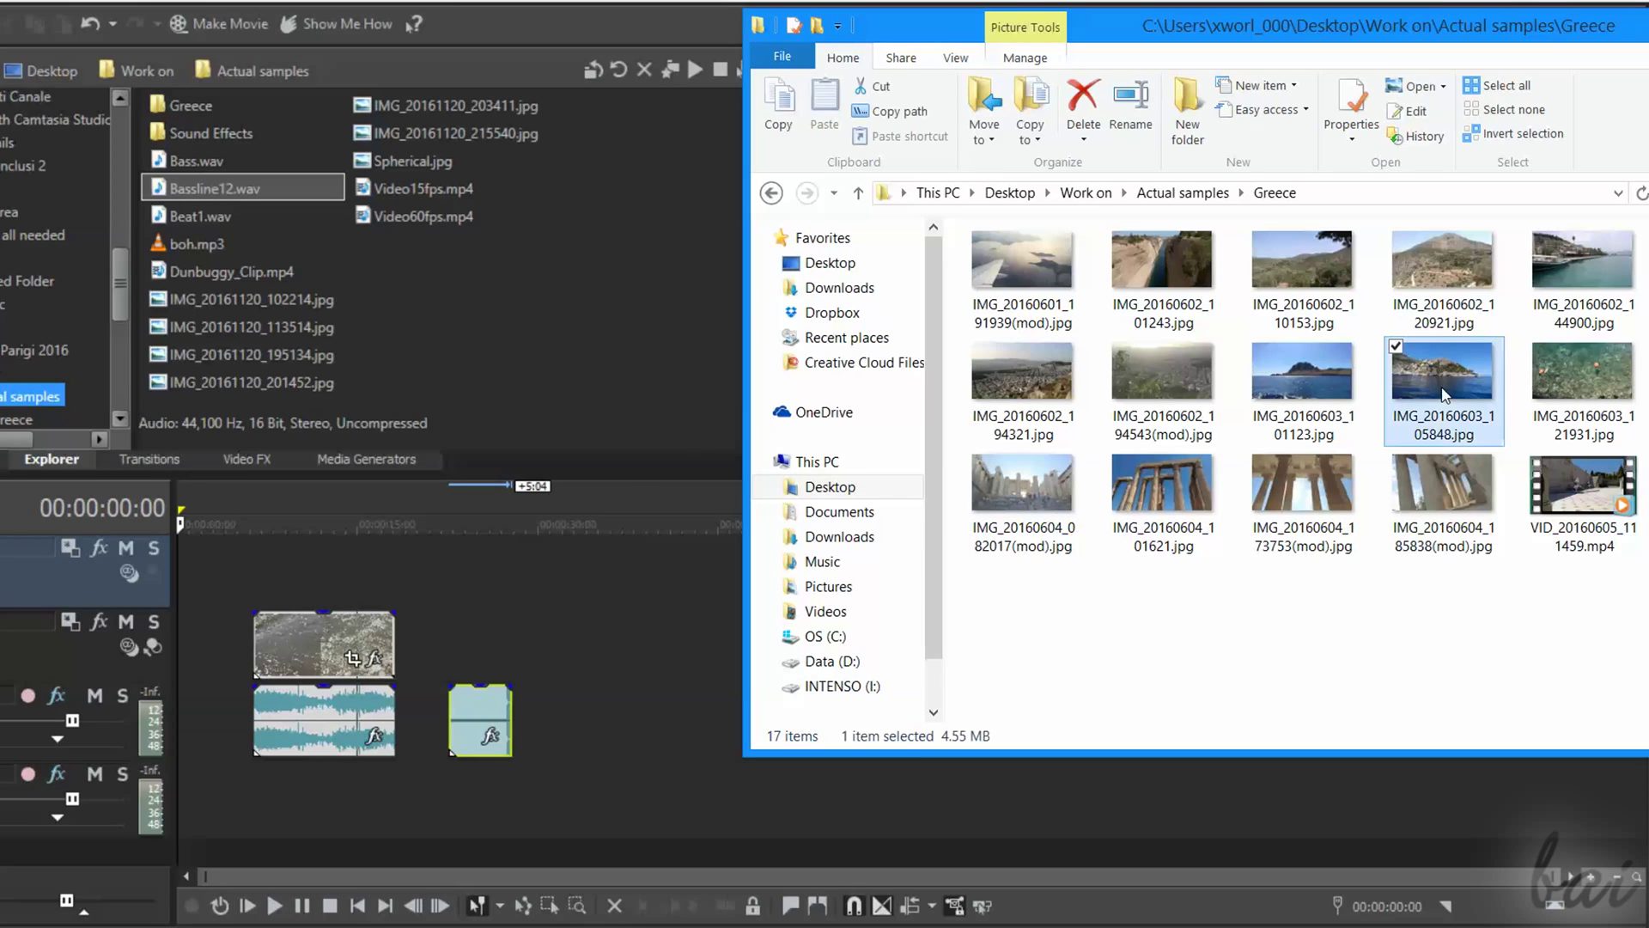
# - Place a harbour photo on the timeline from Windows Explorer and return to the editor
pyautogui.moveTo(1443, 374)
pyautogui.mouseDown()
pyautogui.moveTo(841, 537)
pyautogui.moveTo(604, 655)
pyautogui.mouseUp()
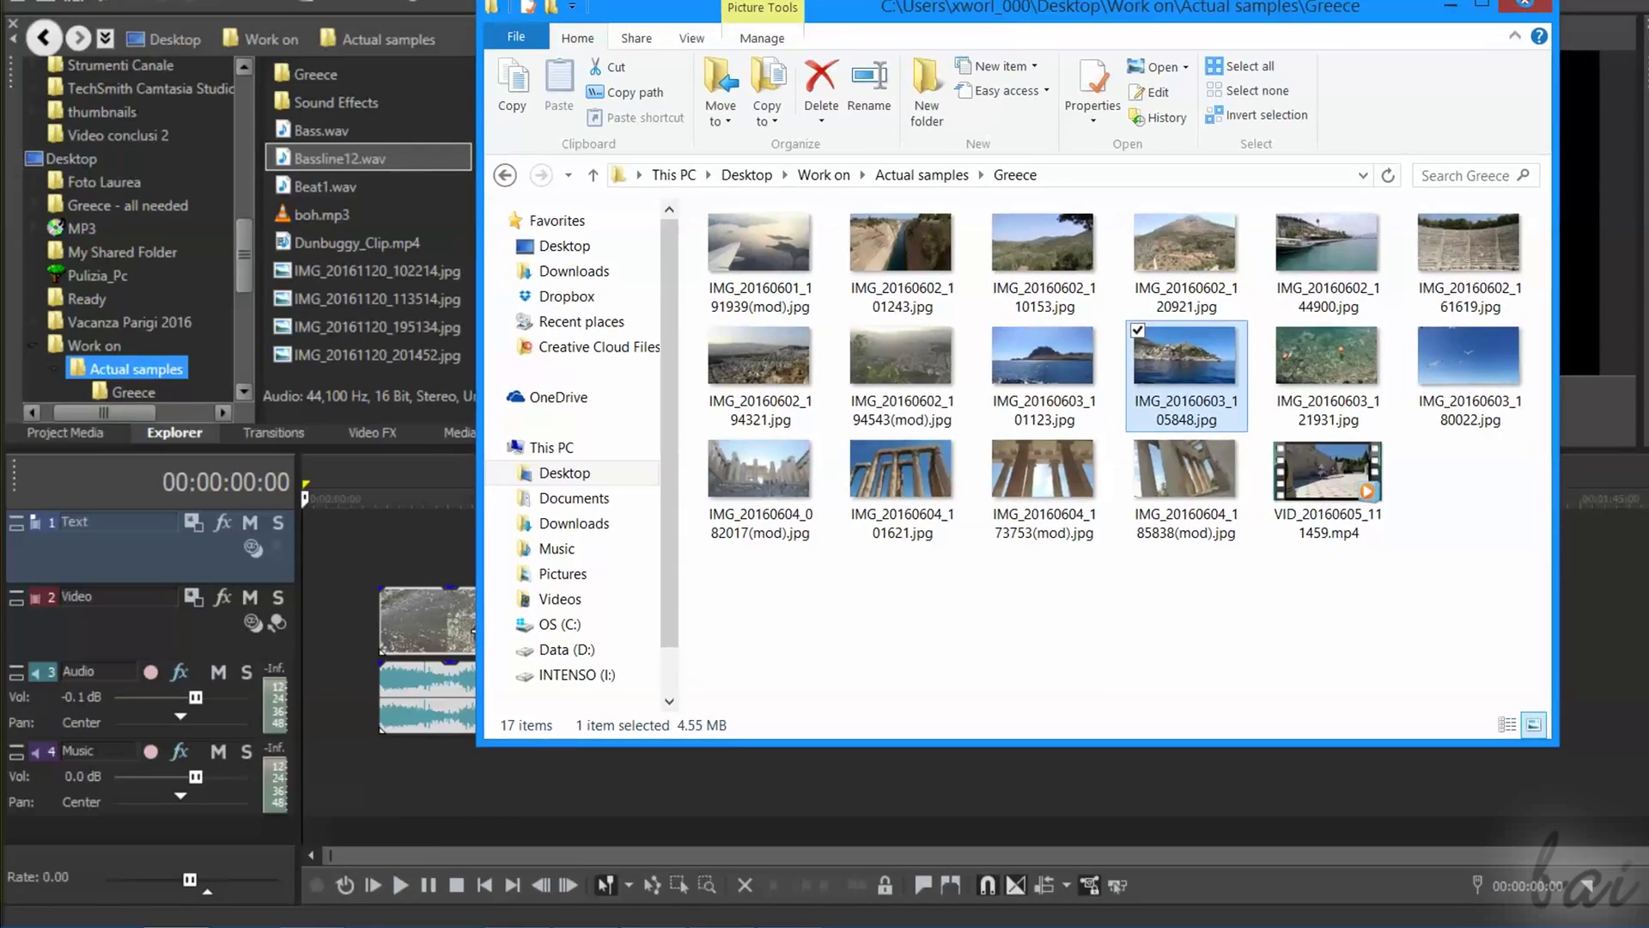
pyautogui.click(495, 858)
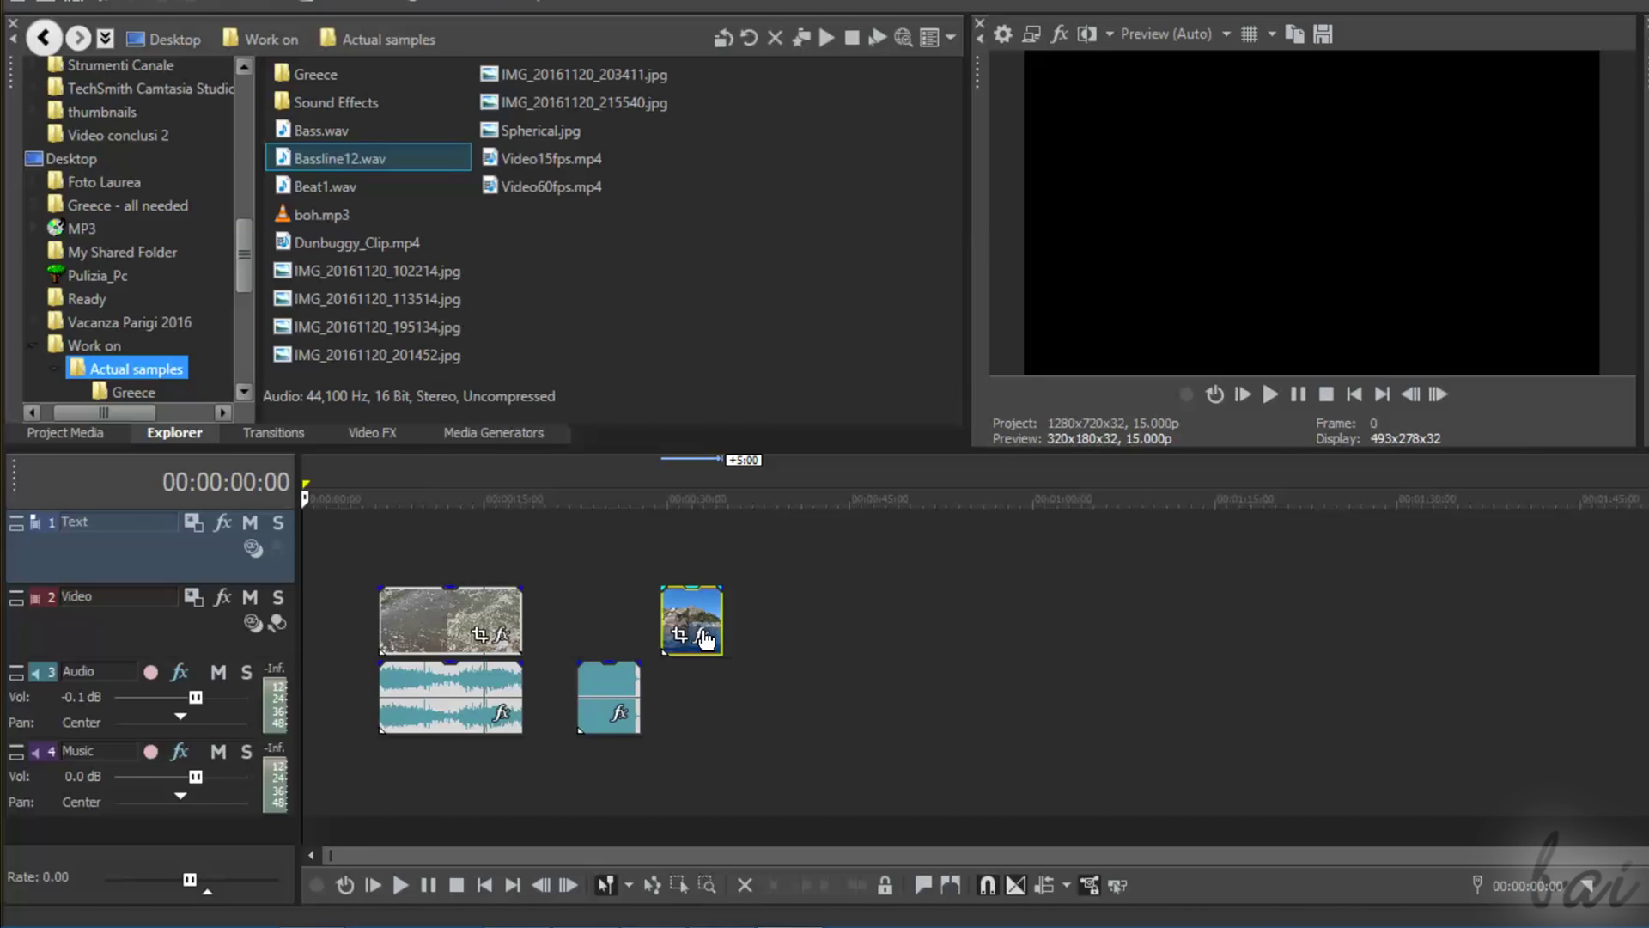
pyautogui.moveTo(404, 500); pyautogui.dragTo(447, 498)
pyautogui.moveTo(672, 498); pyautogui.dragTo(683, 499)
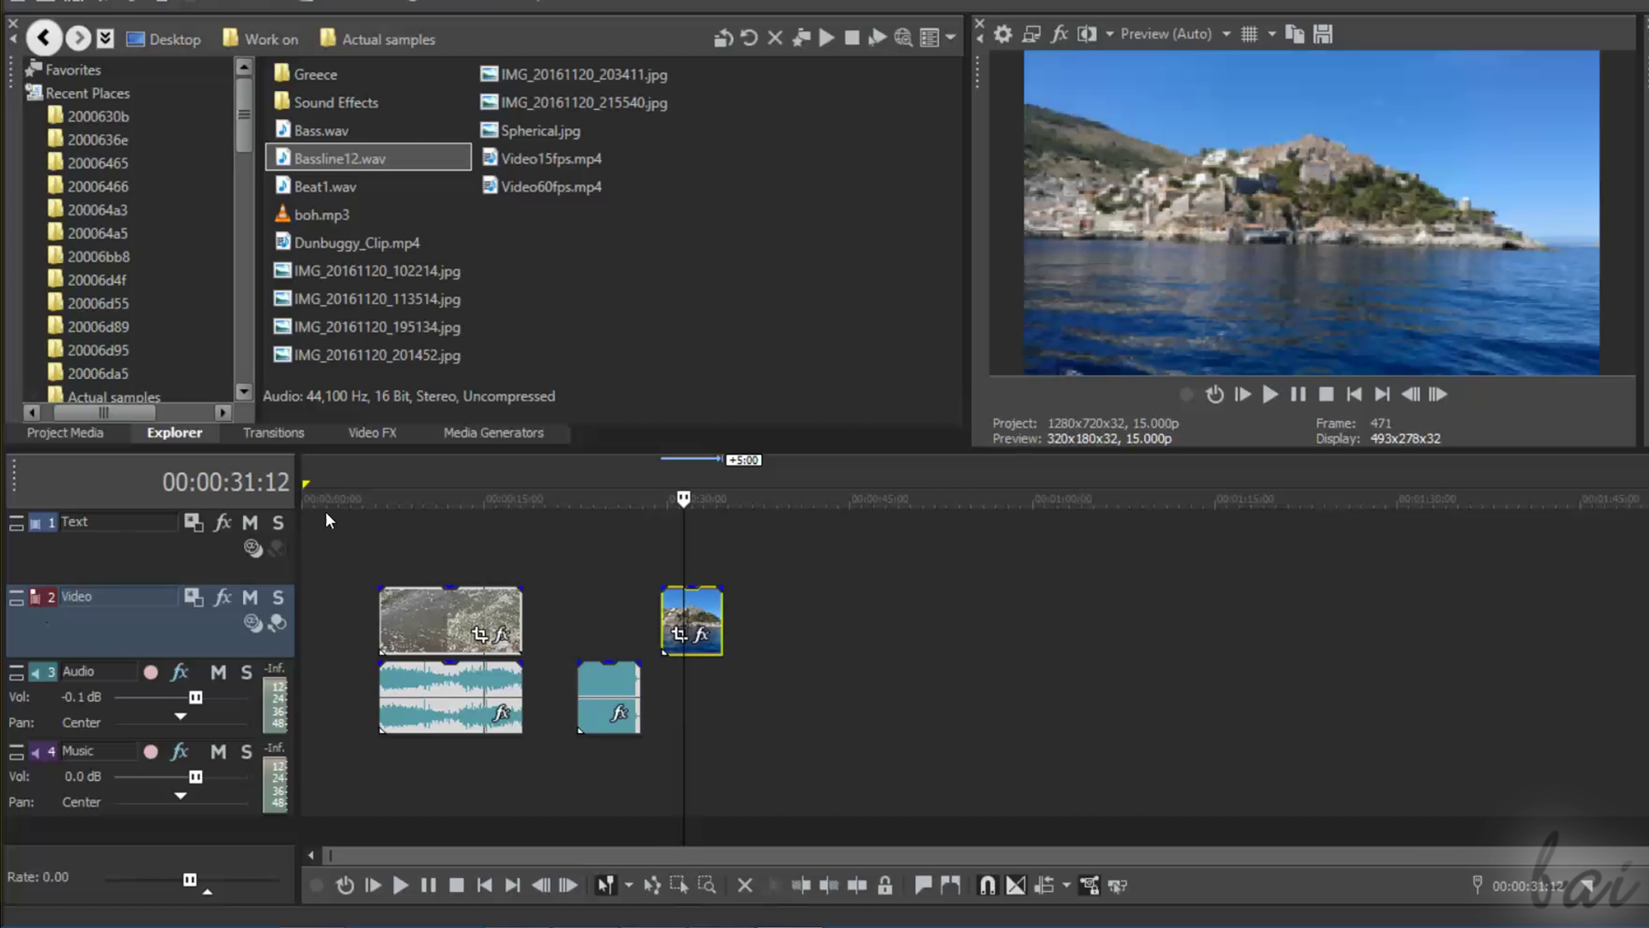
pyautogui.click(415, 696)
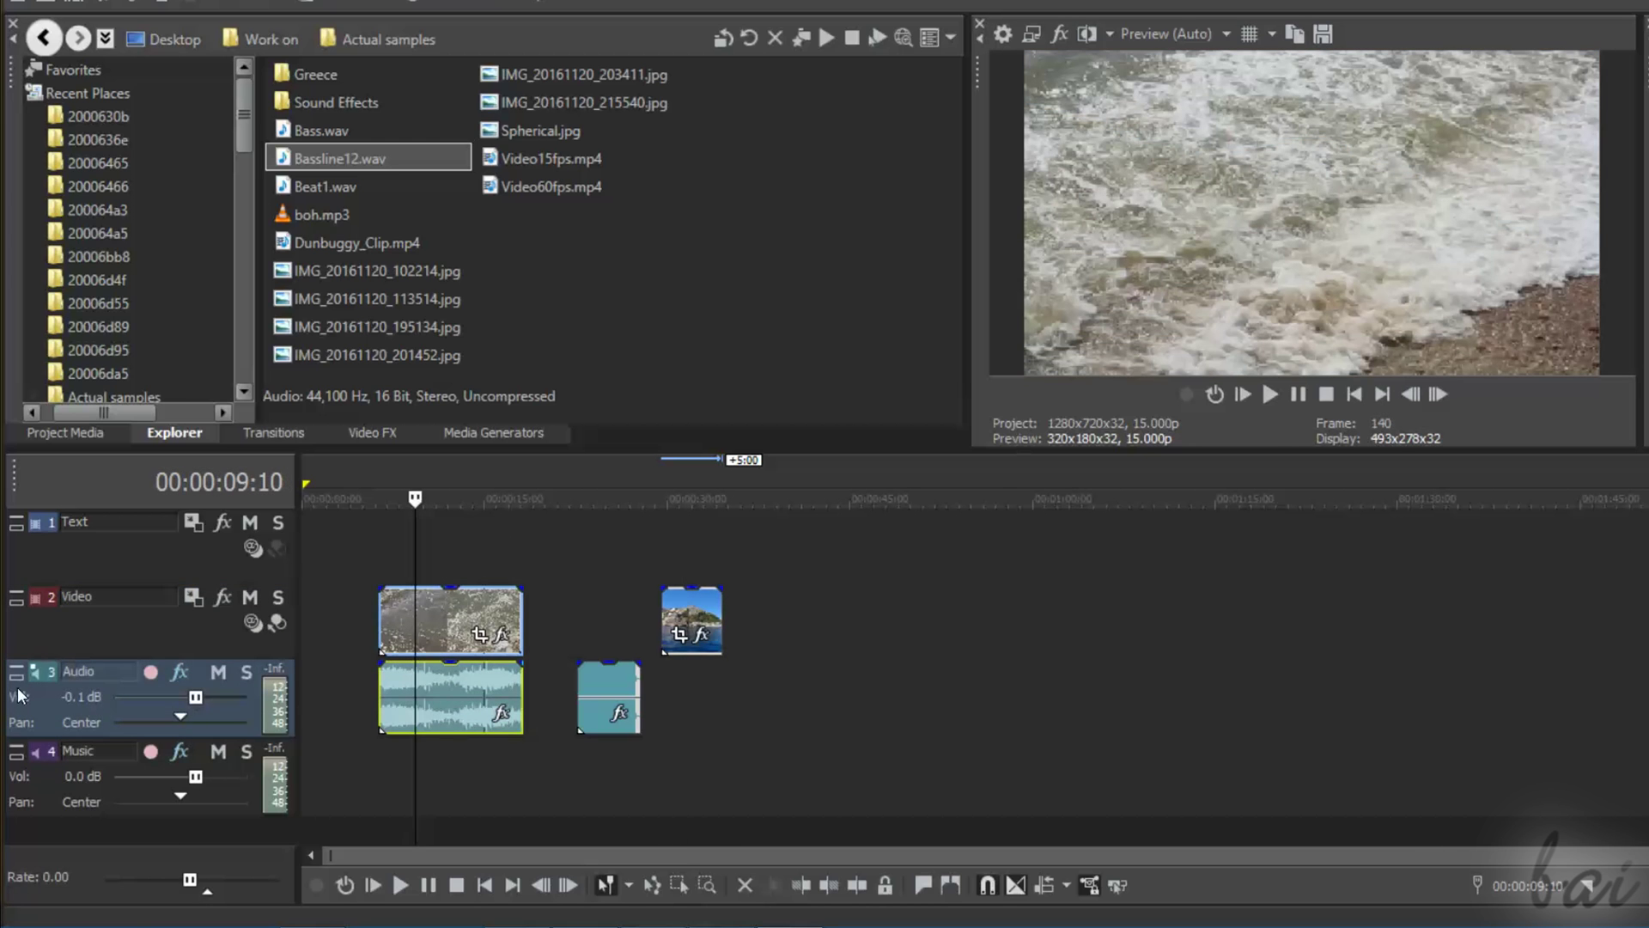
pyautogui.click(693, 619)
pyautogui.click(682, 499)
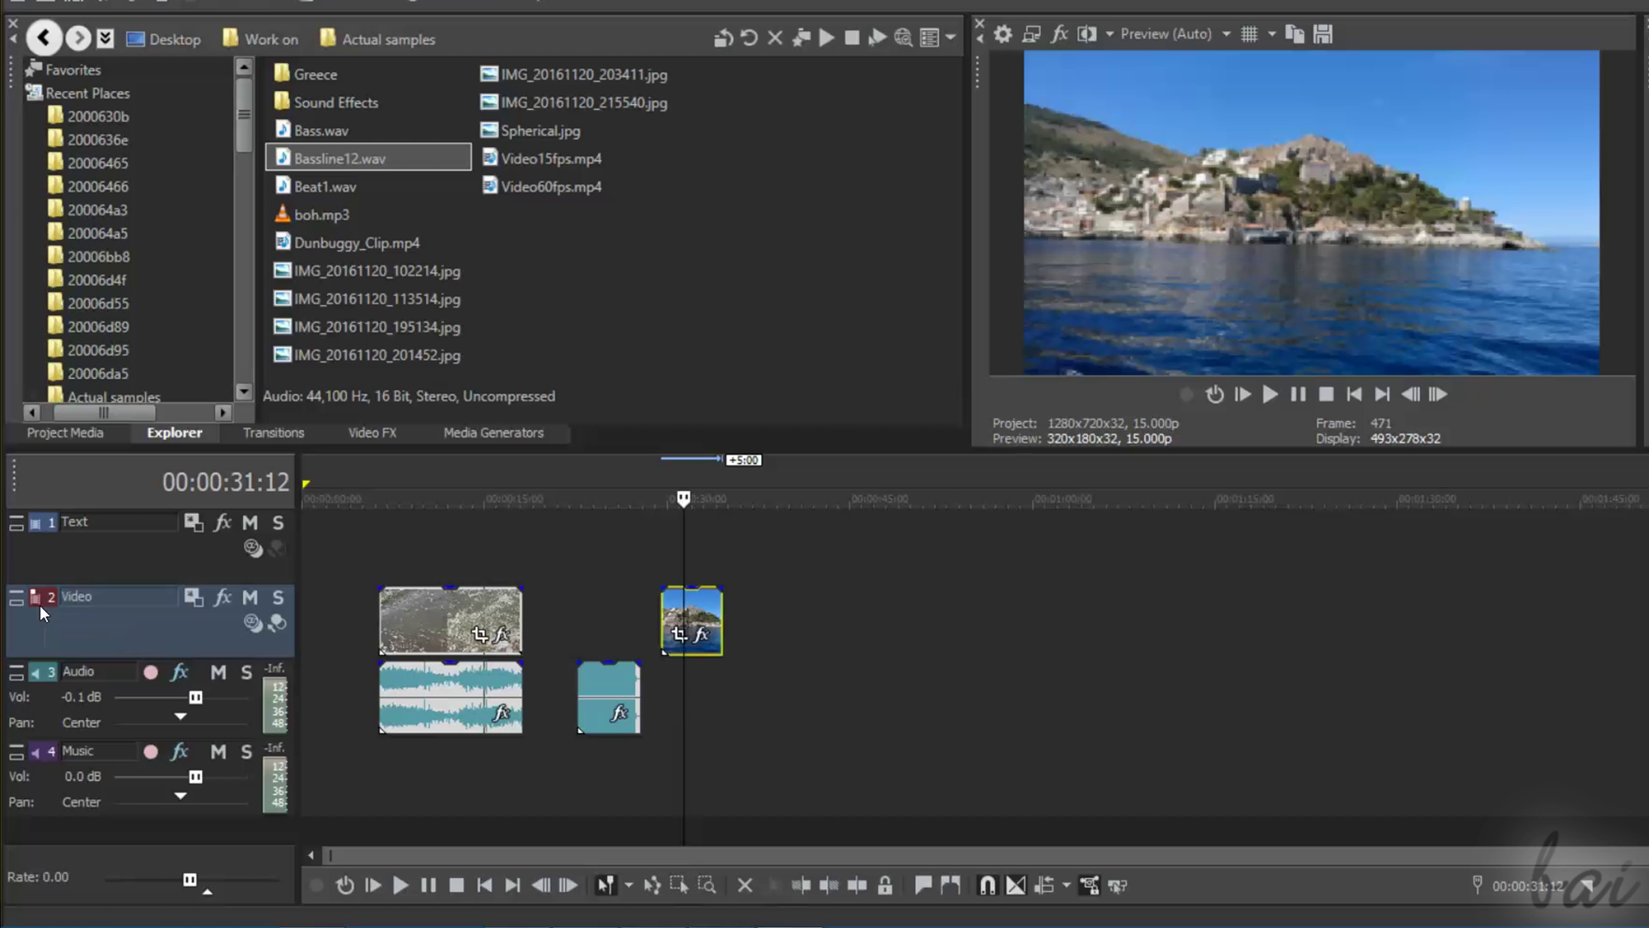
pyautogui.click(419, 499)
pyautogui.click(460, 703)
pyautogui.click(601, 706)
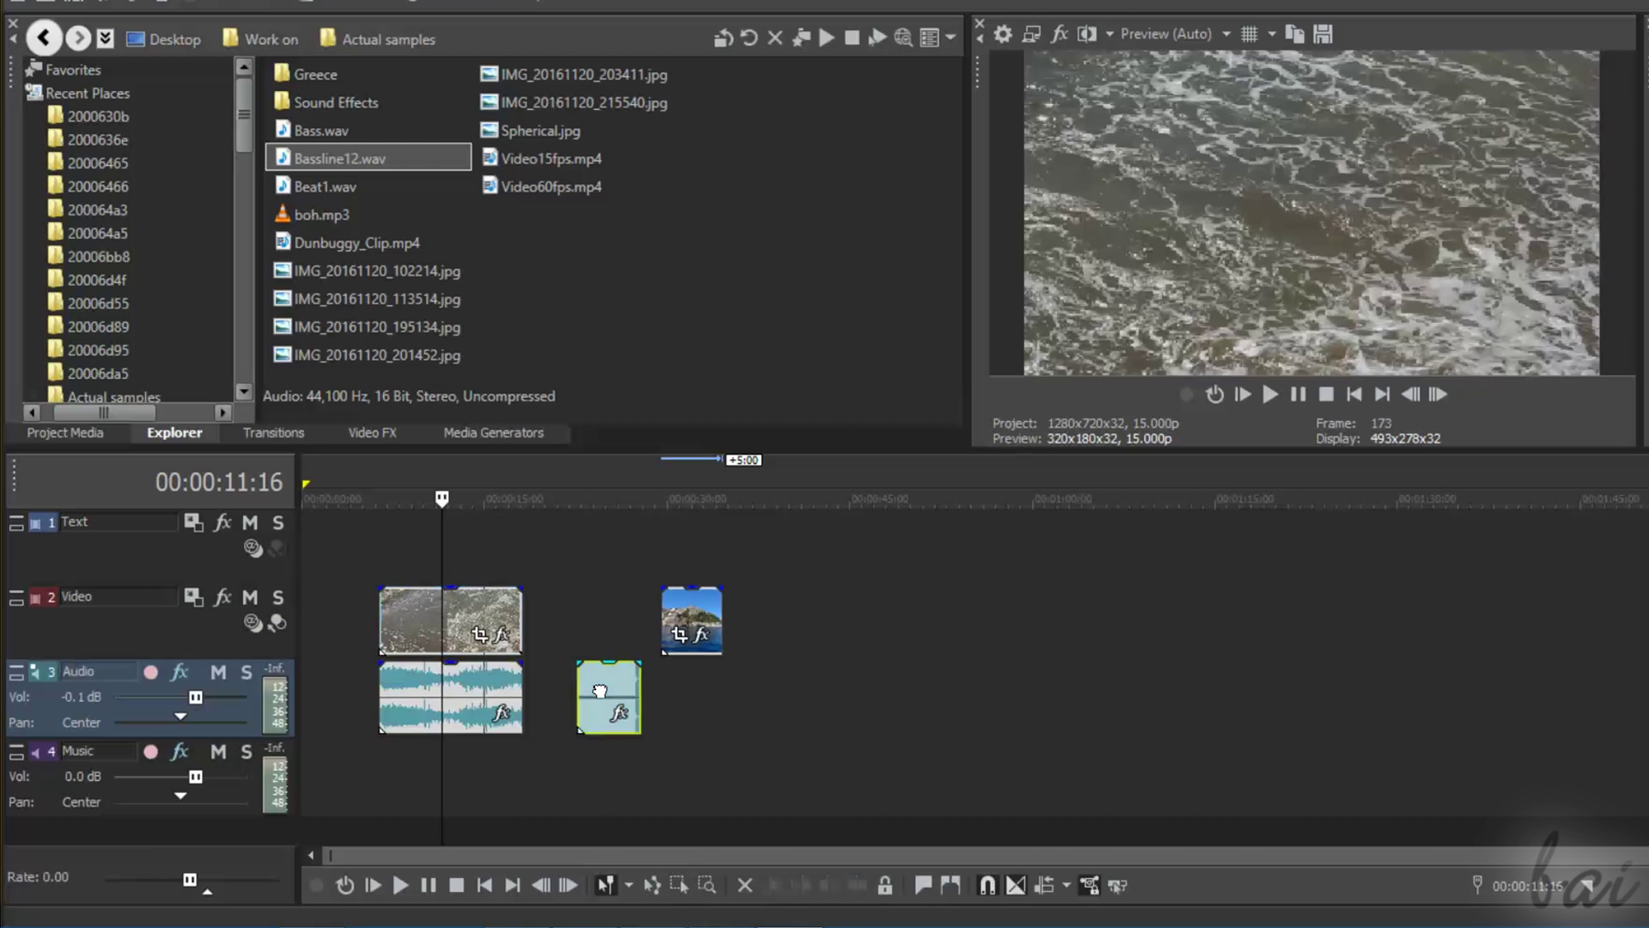
pyautogui.click(419, 693)
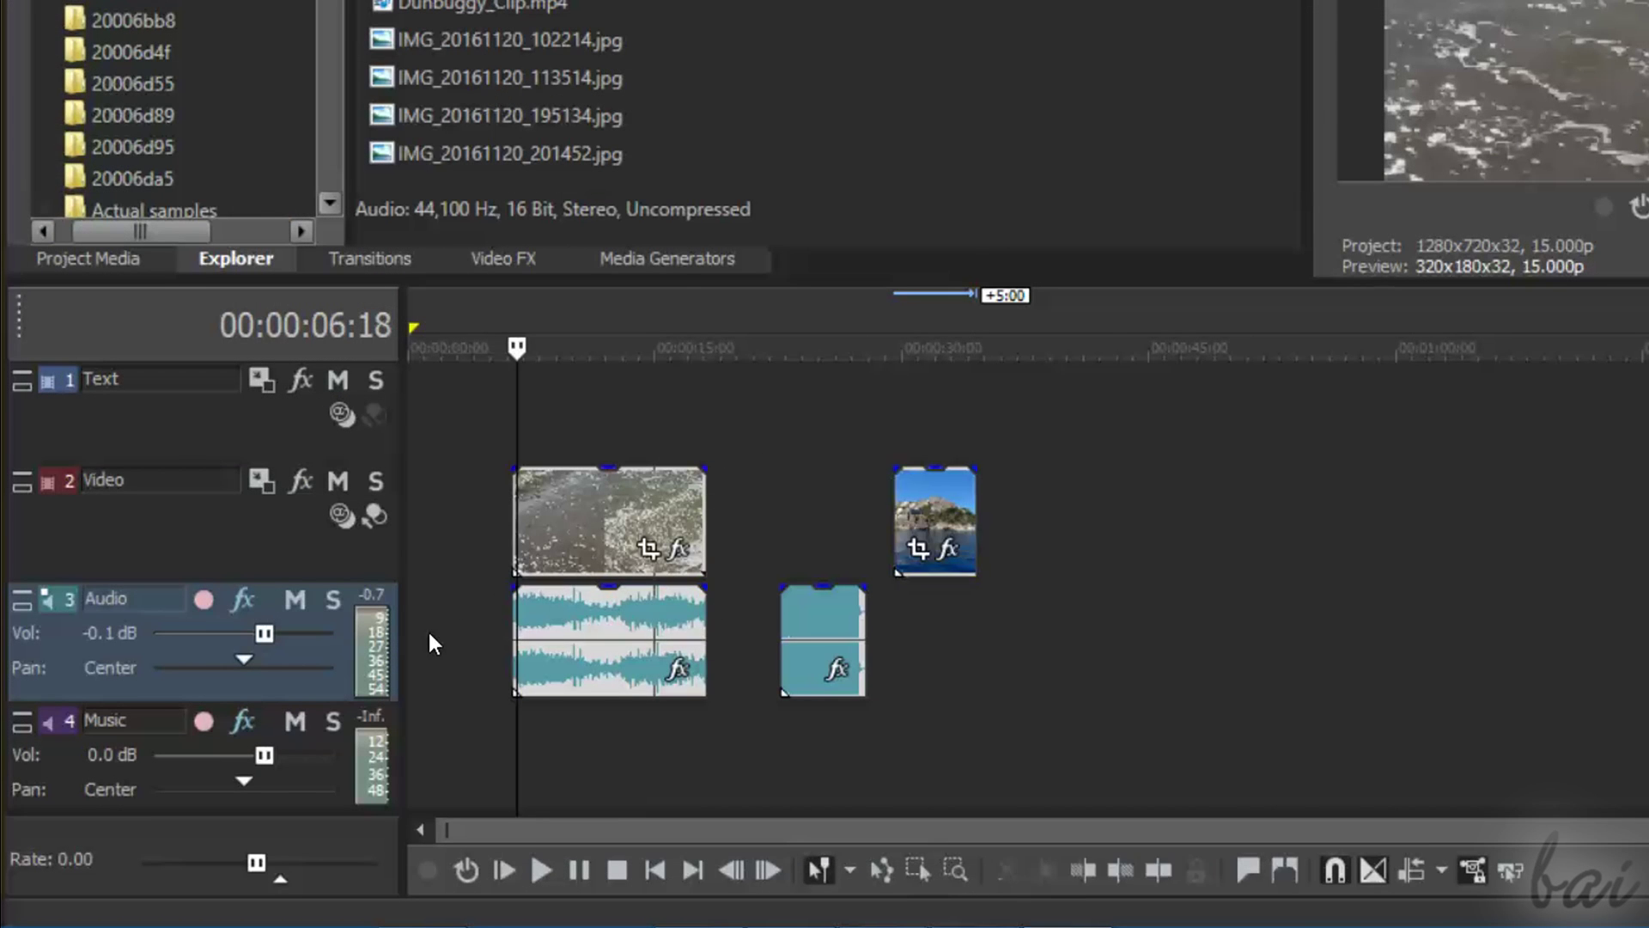
# - Insert a new empty audio track from the track header menu
pyautogui.rightClick(428, 642)
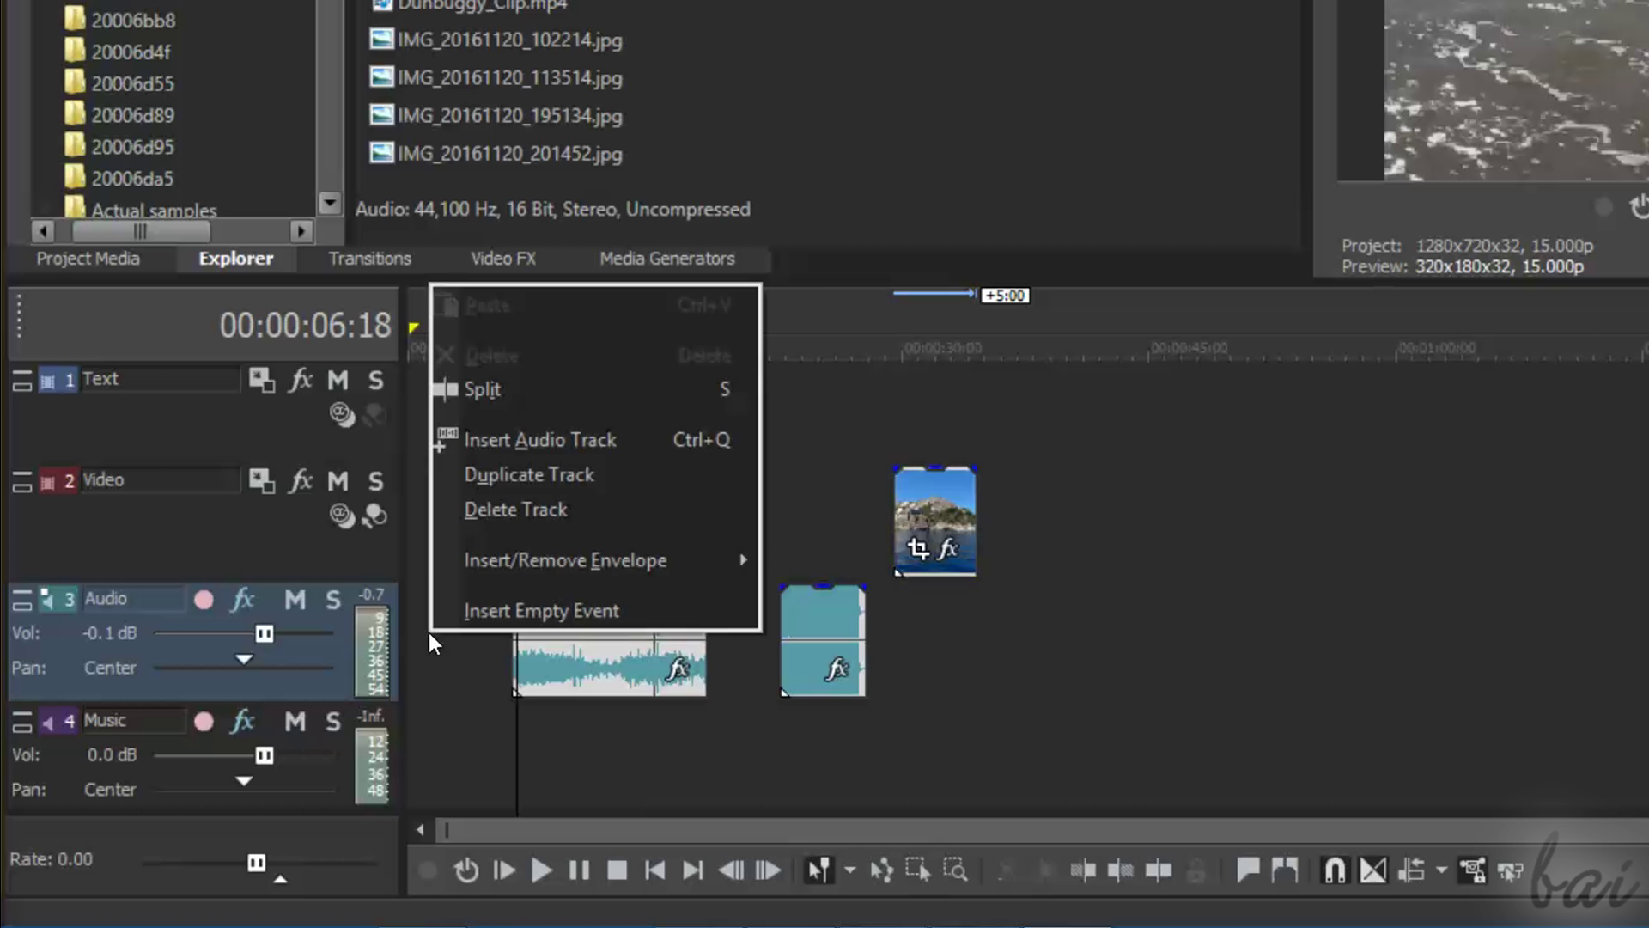
pyautogui.click(520, 445)
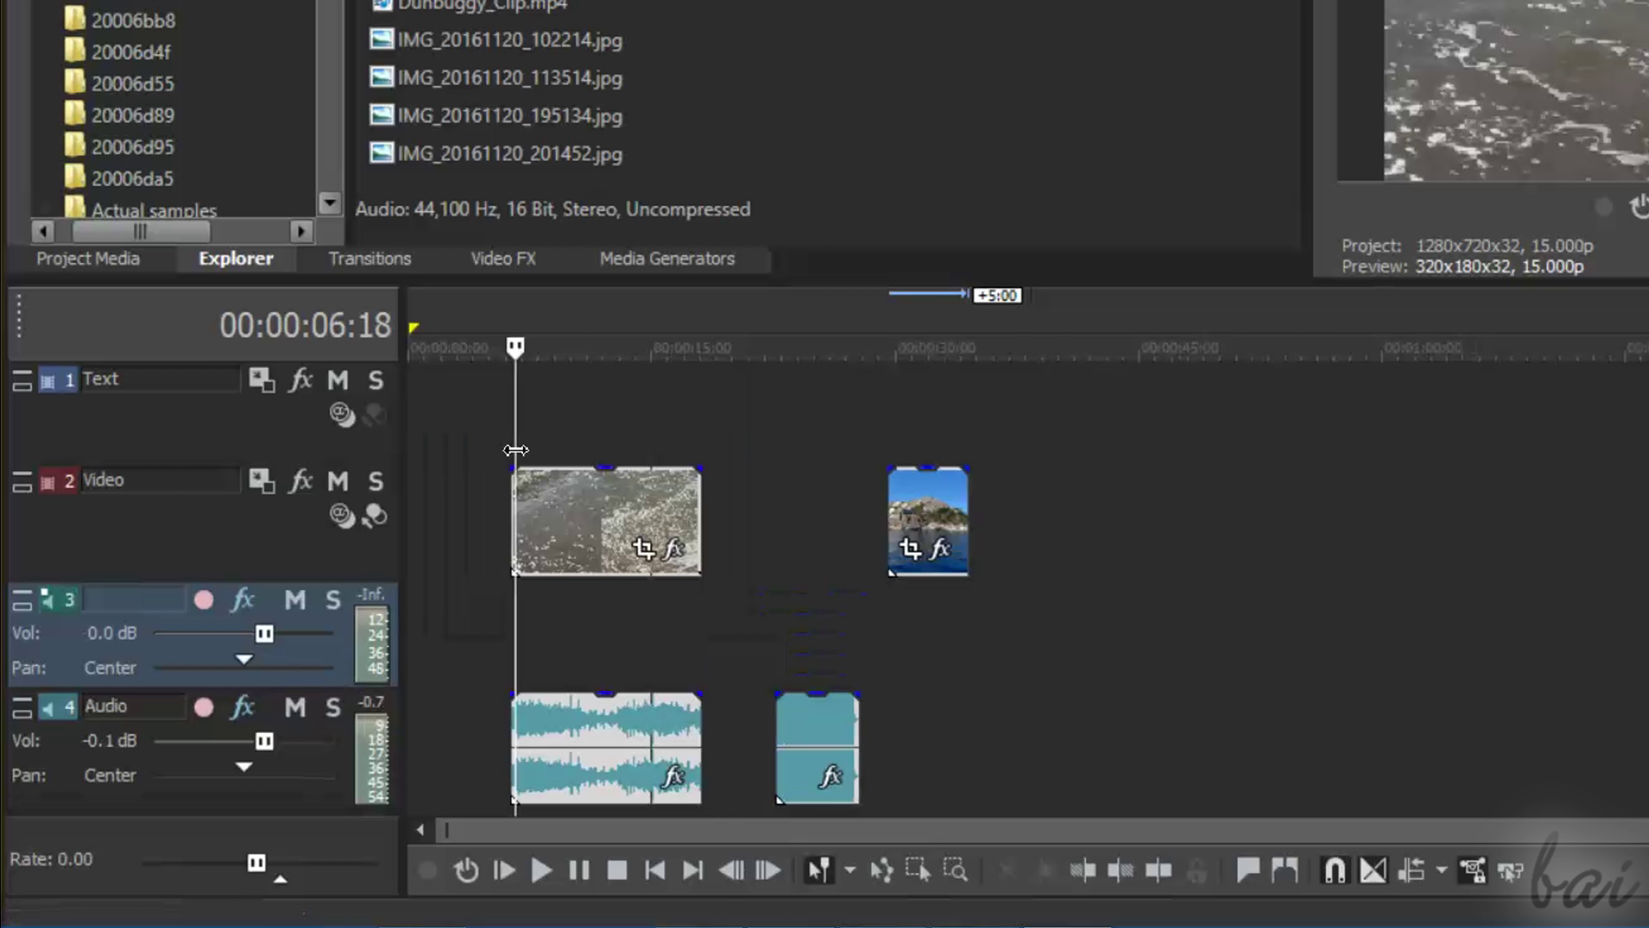
# - Insert a new empty video track above the Video track
pyautogui.click(459, 522)
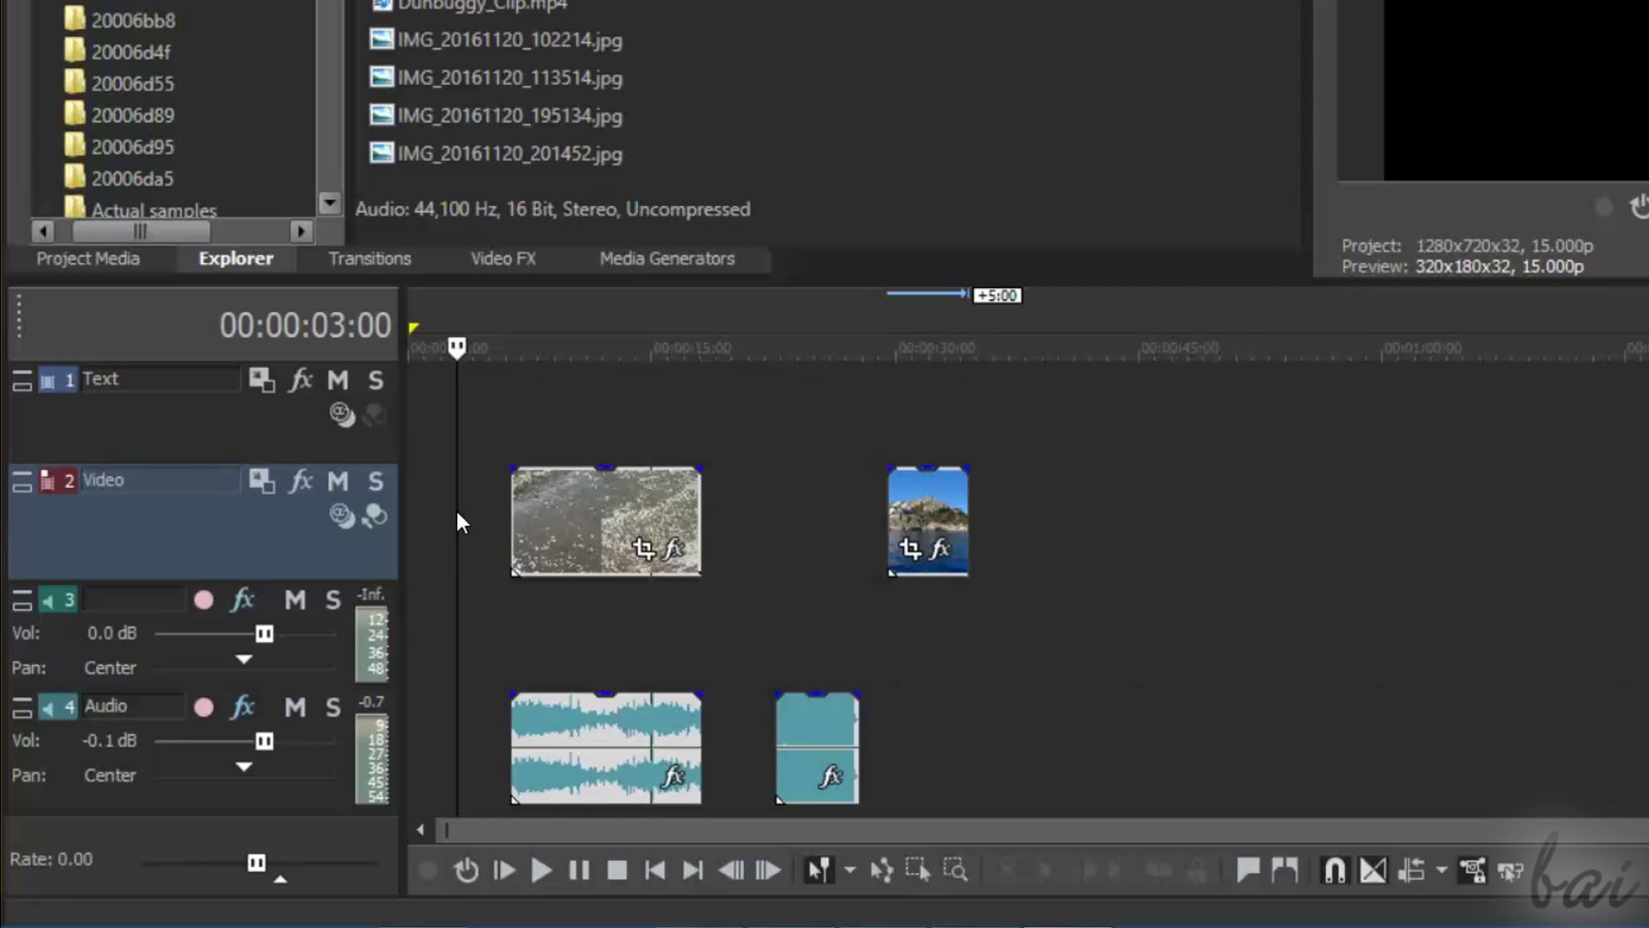
pyautogui.rightClick(460, 523)
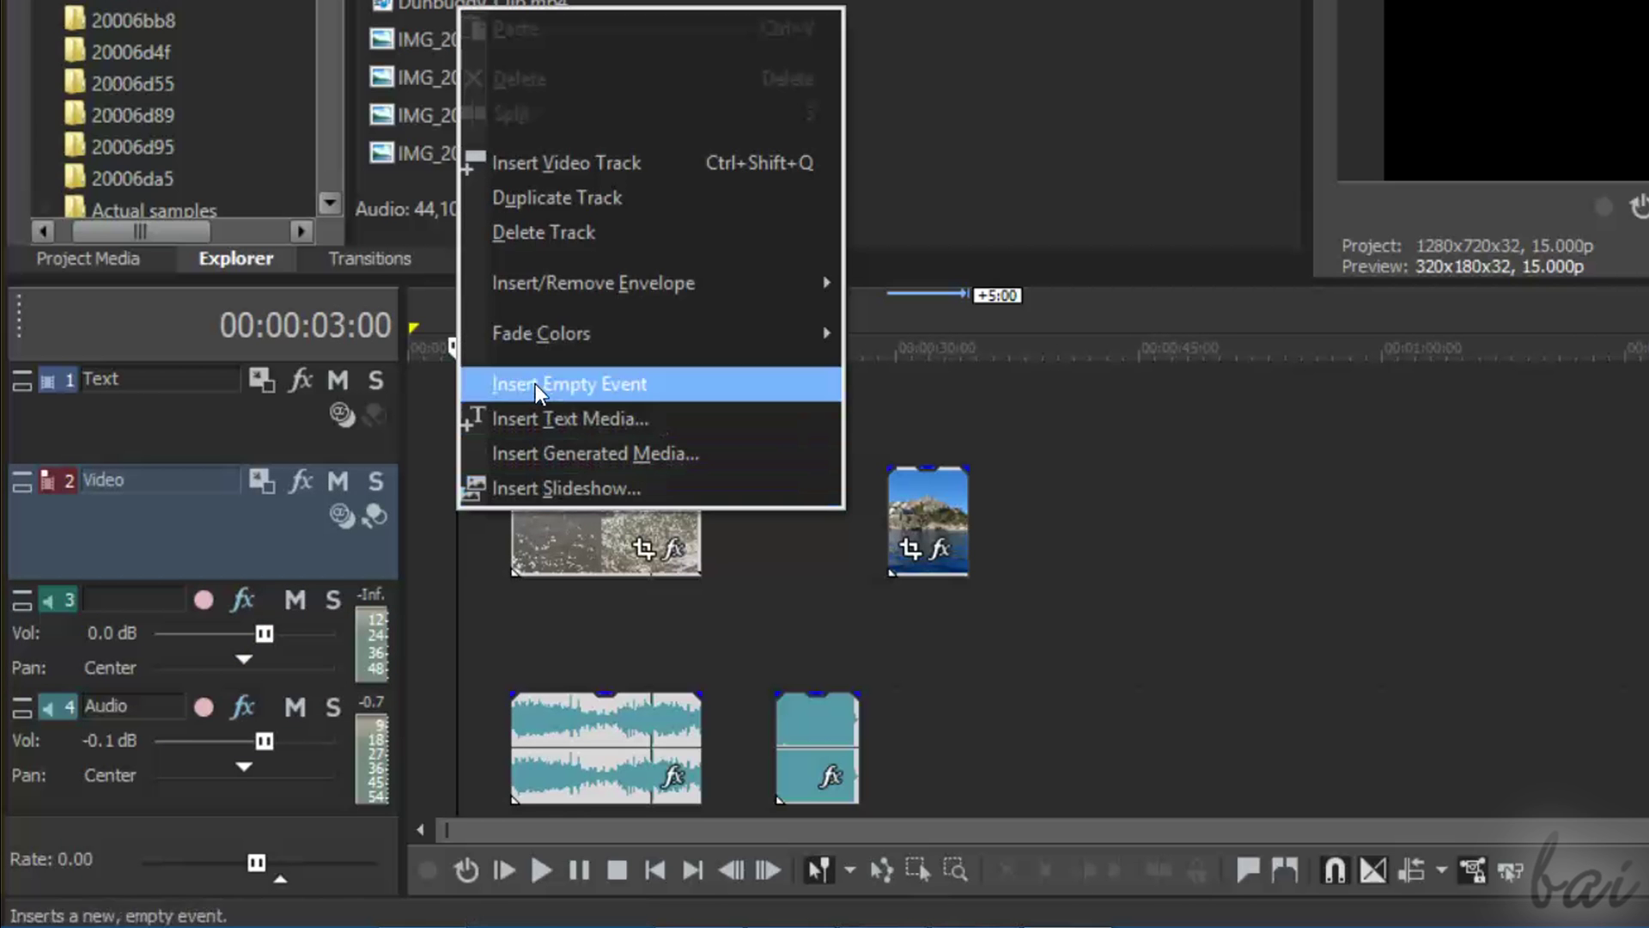
pyautogui.click(564, 177)
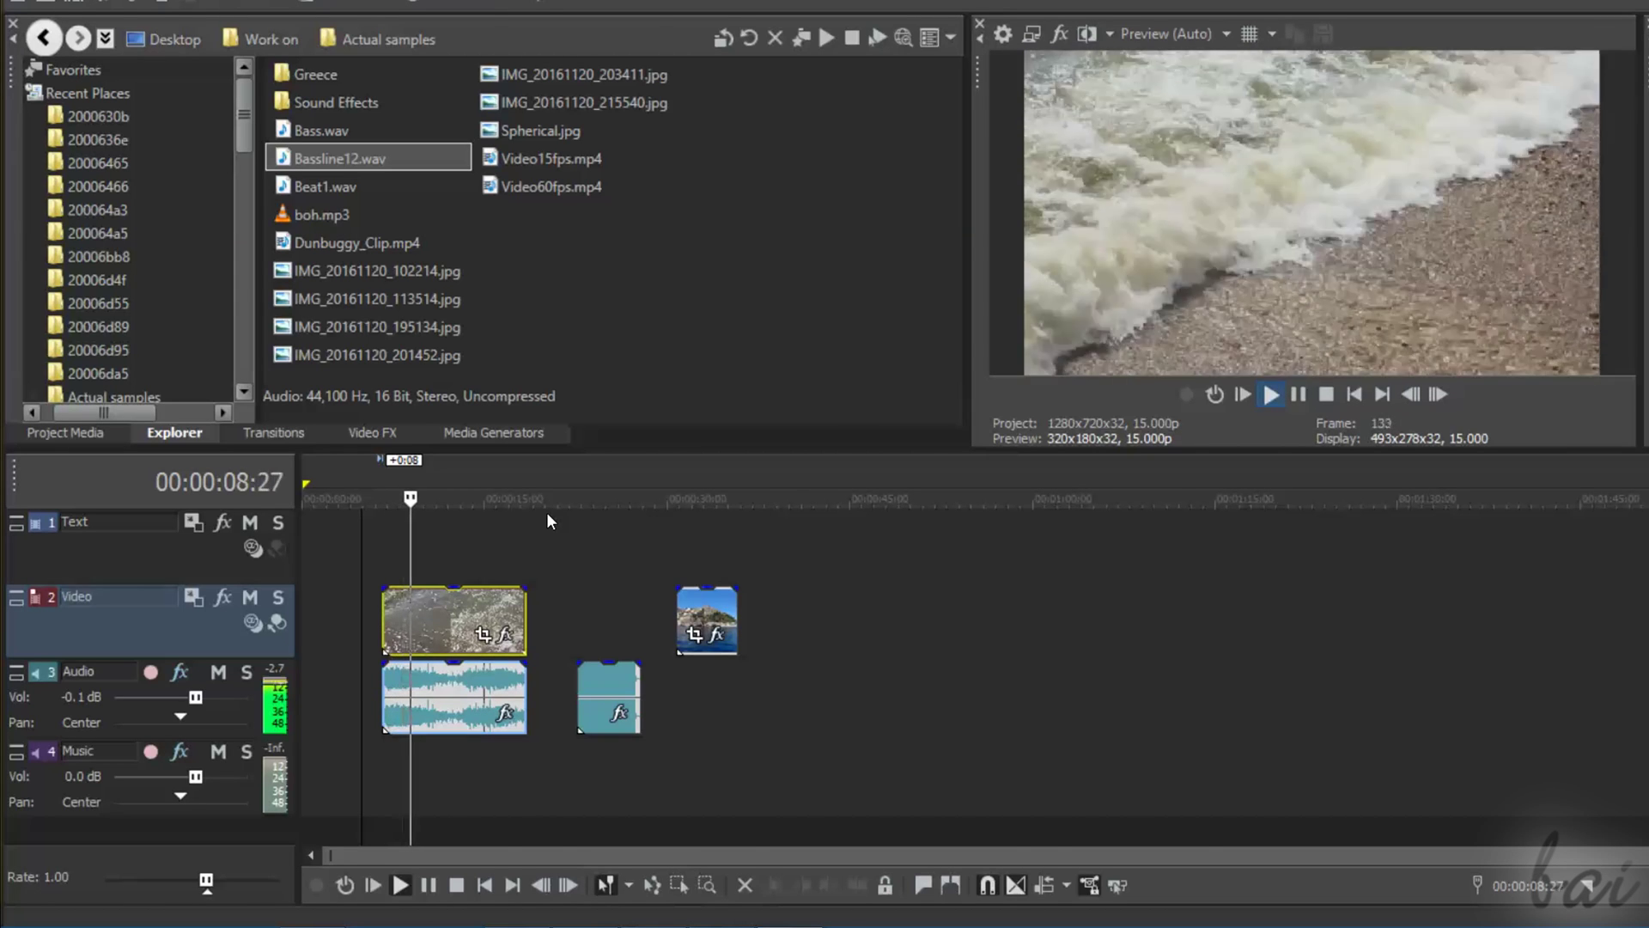
# - Enlarge the Video track header so clip thumbnails show bigger, then trim its height slightly
pyautogui.click(574, 696)
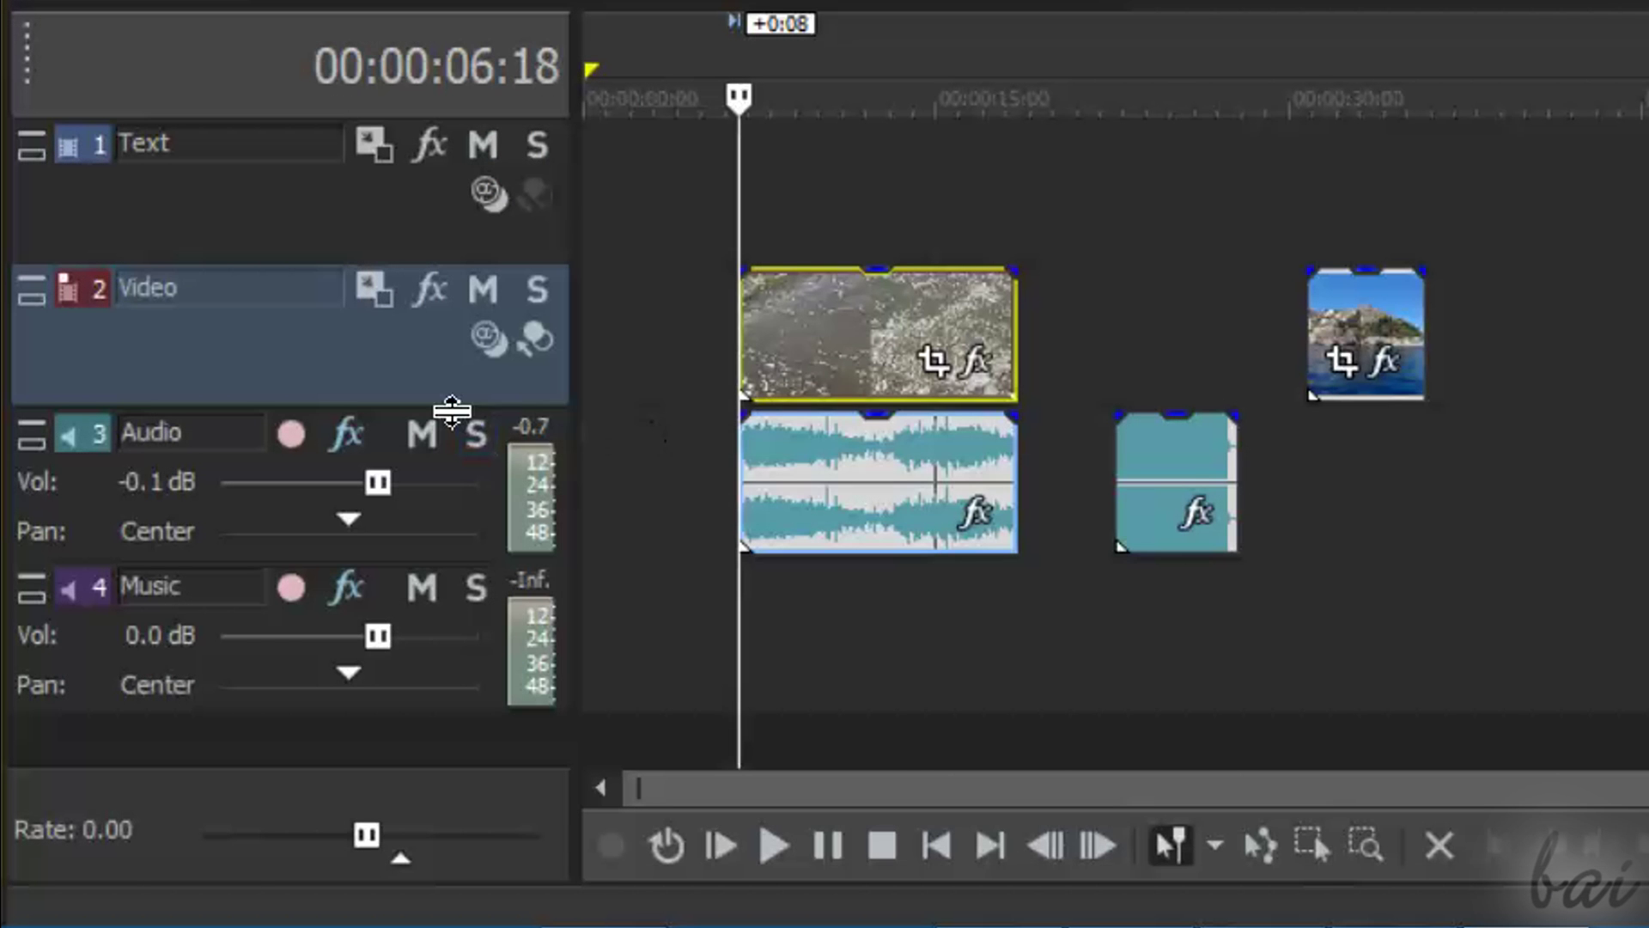
pyautogui.moveTo(436, 402); pyautogui.dragTo(434, 557)
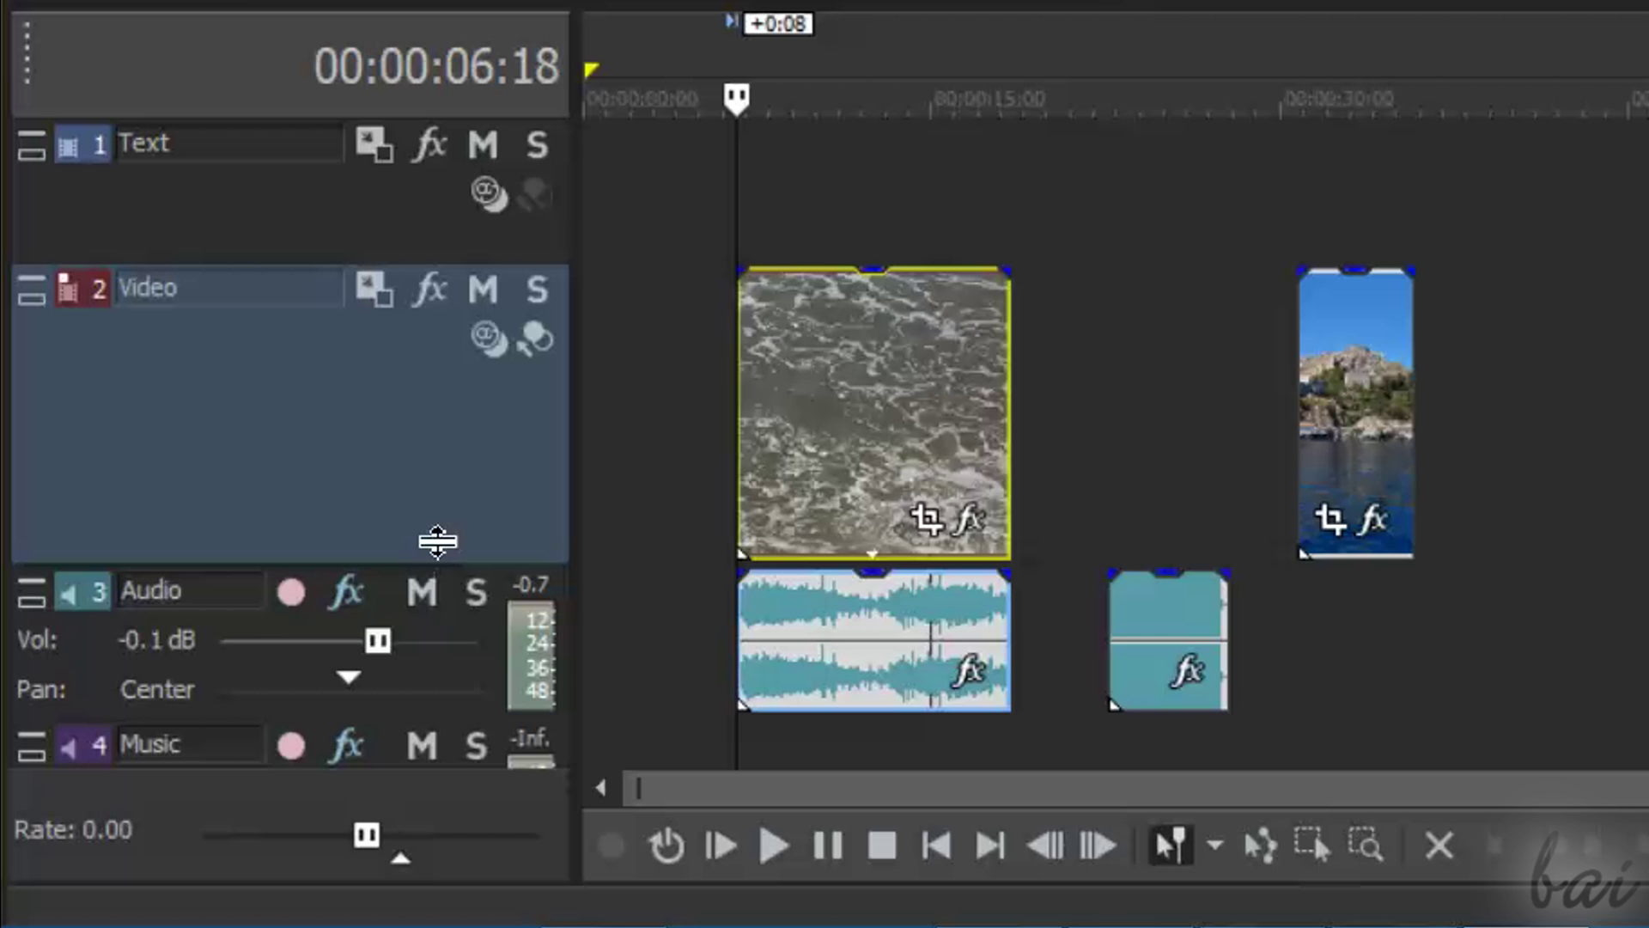
pyautogui.moveTo(433, 557); pyautogui.dragTo(415, 477)
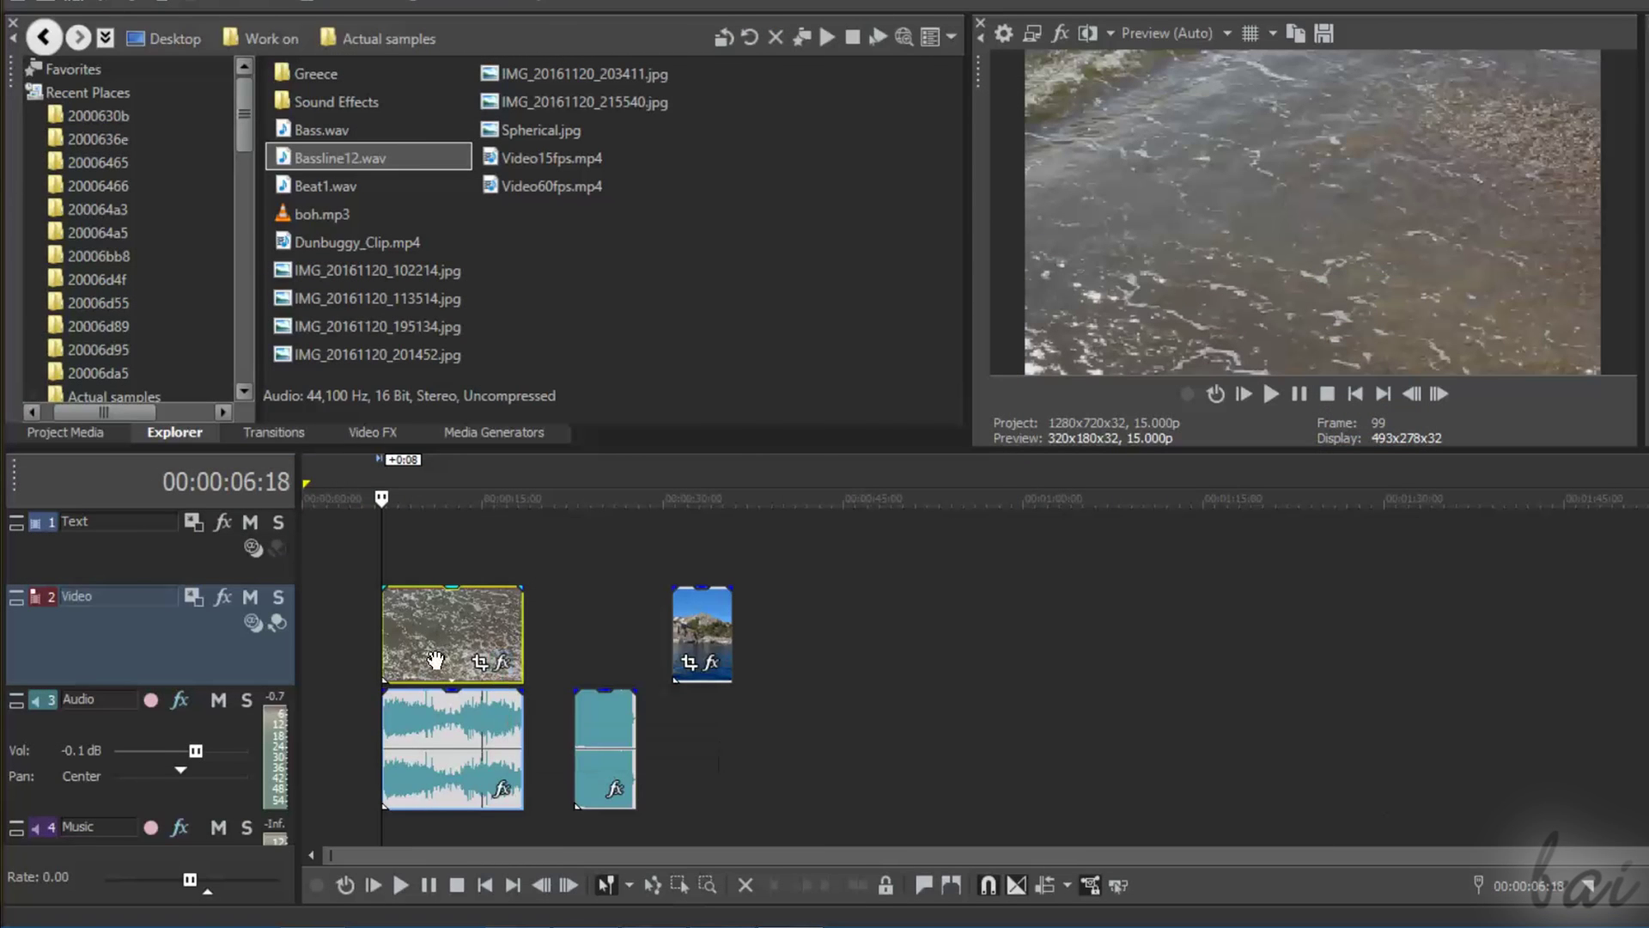
pyautogui.scroll(10, 436, 661)
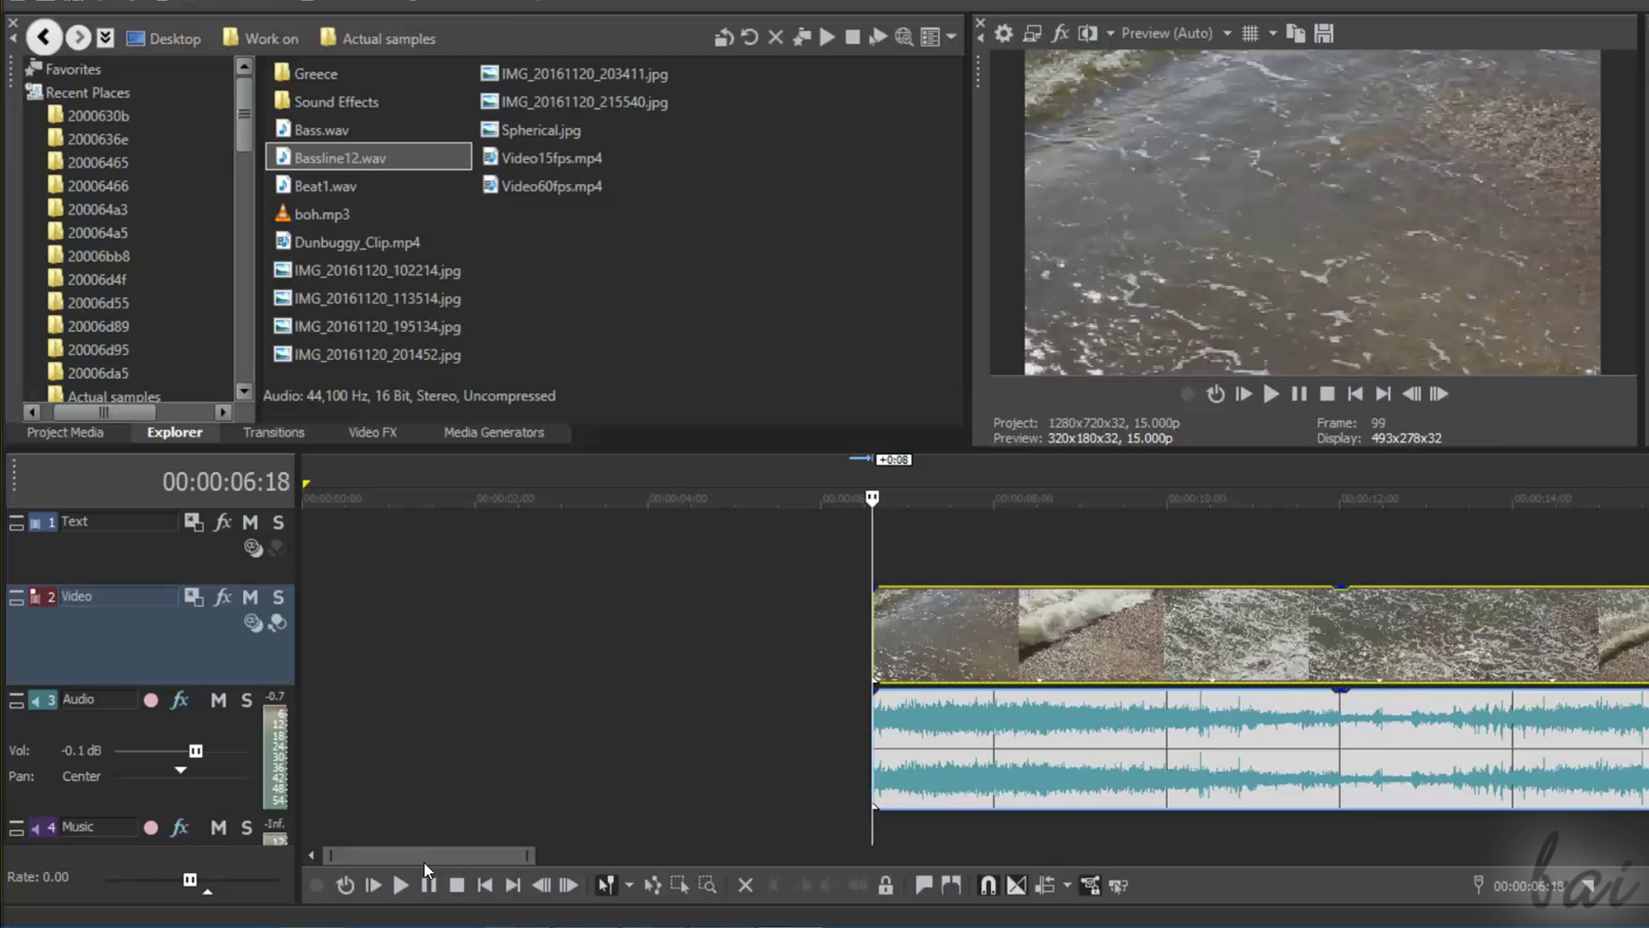
pyautogui.moveTo(422, 860); pyautogui.dragTo(466, 864)
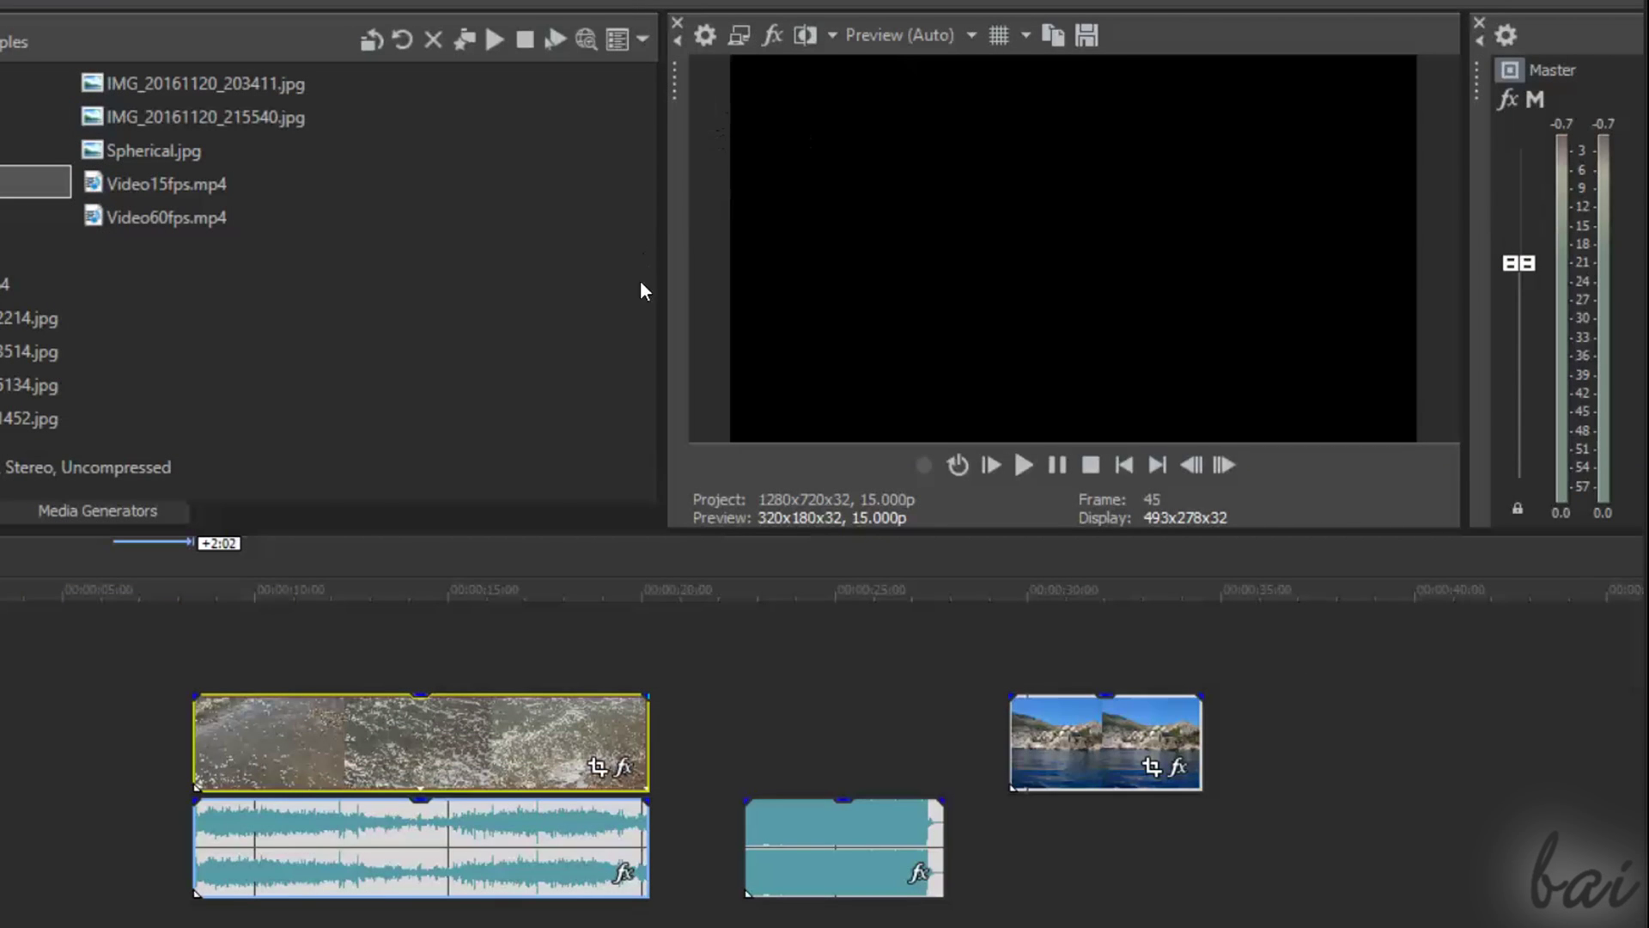
pyautogui.click(228, 590)
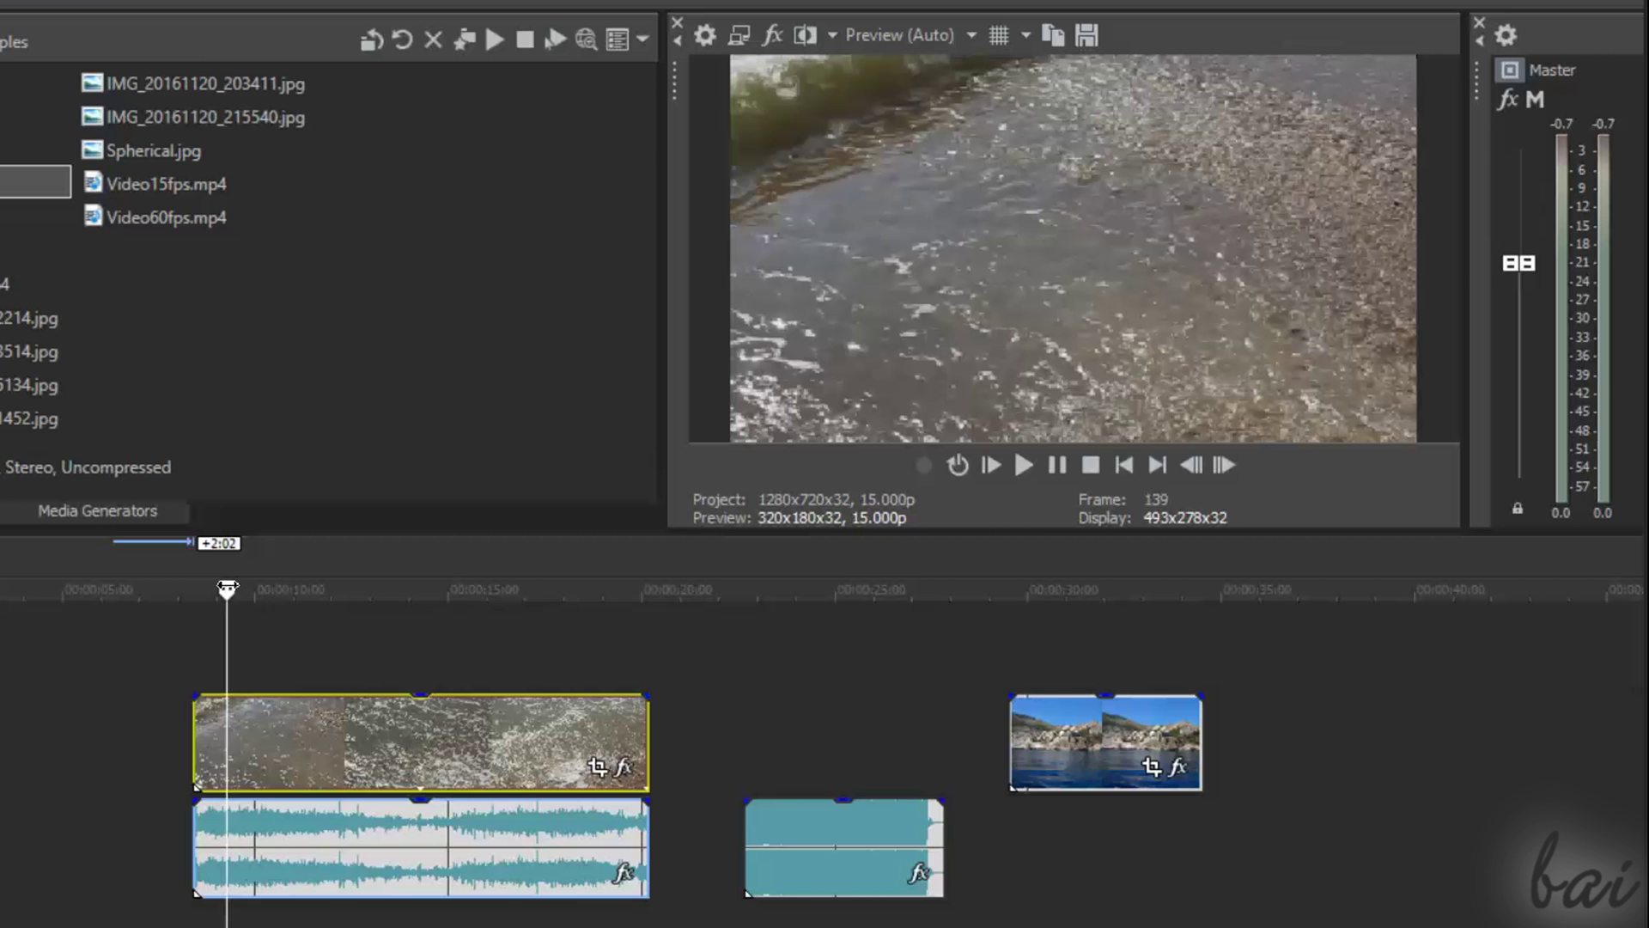
pyautogui.click(319, 592)
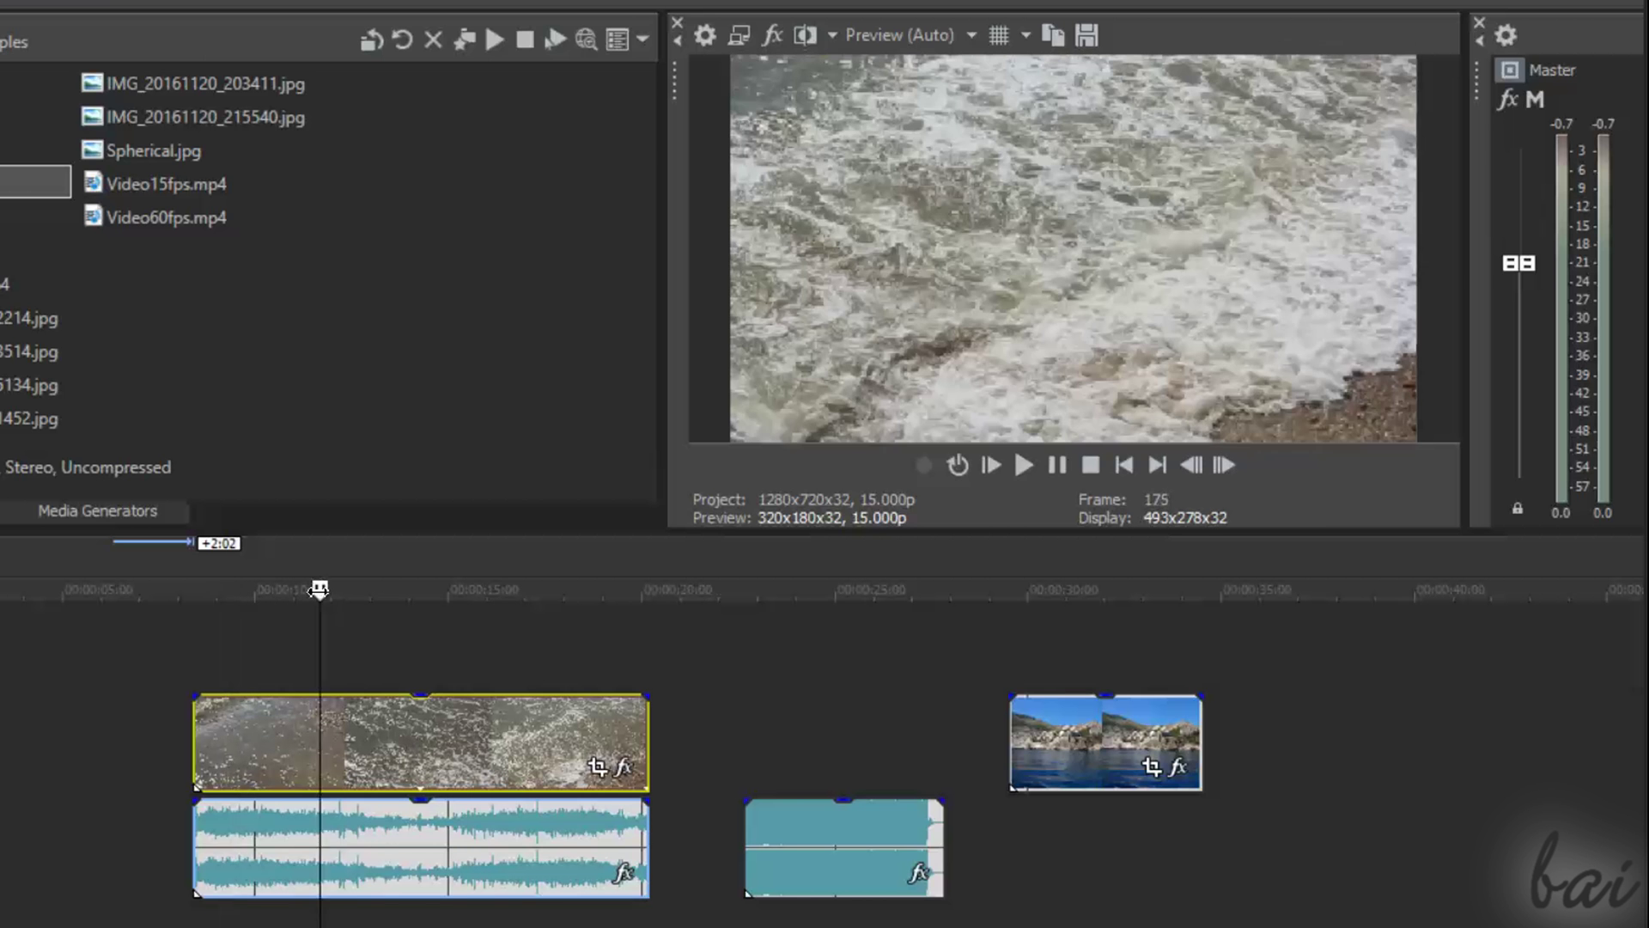
pyautogui.click(428, 592)
pyautogui.click(515, 589)
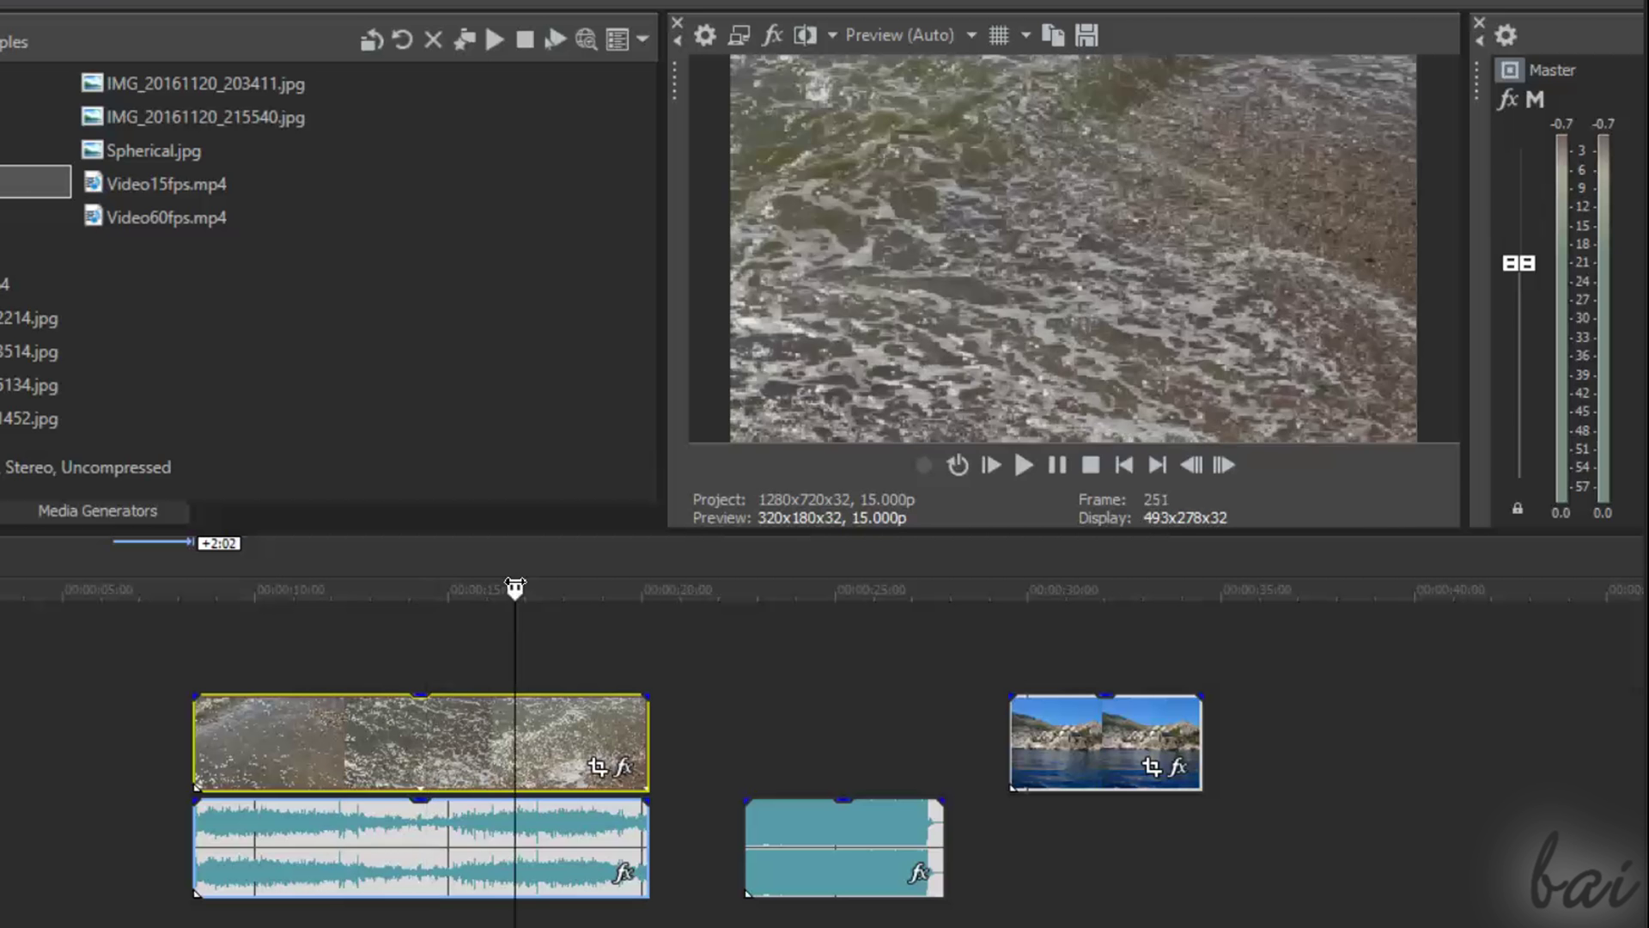
pyautogui.click(592, 590)
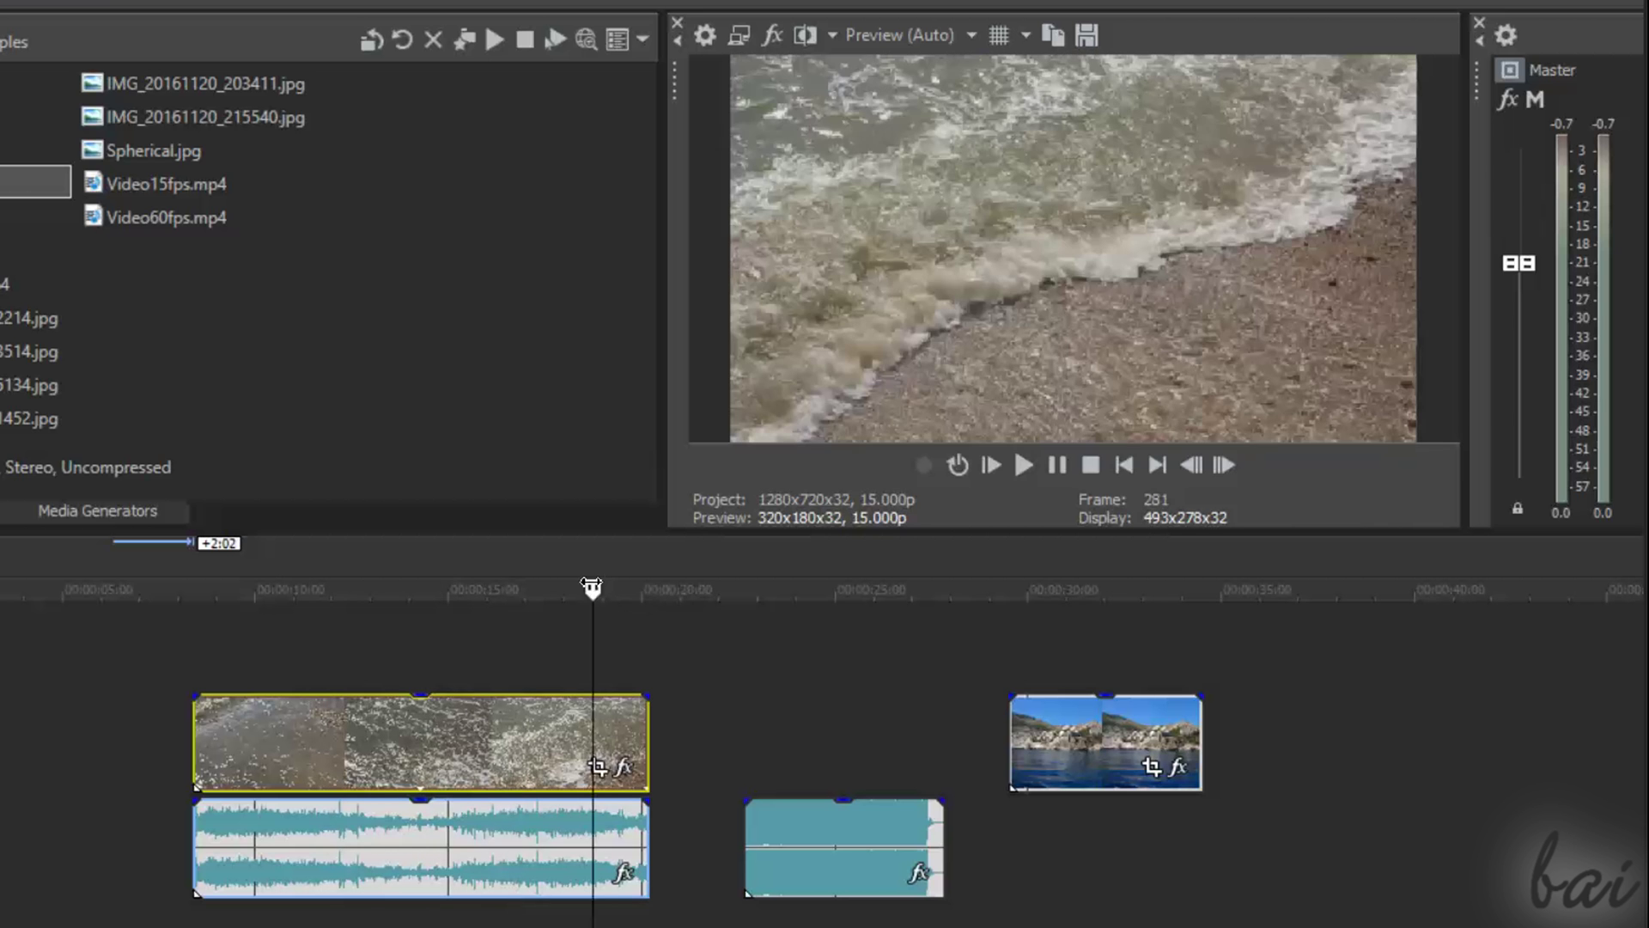
pyautogui.click(1063, 593)
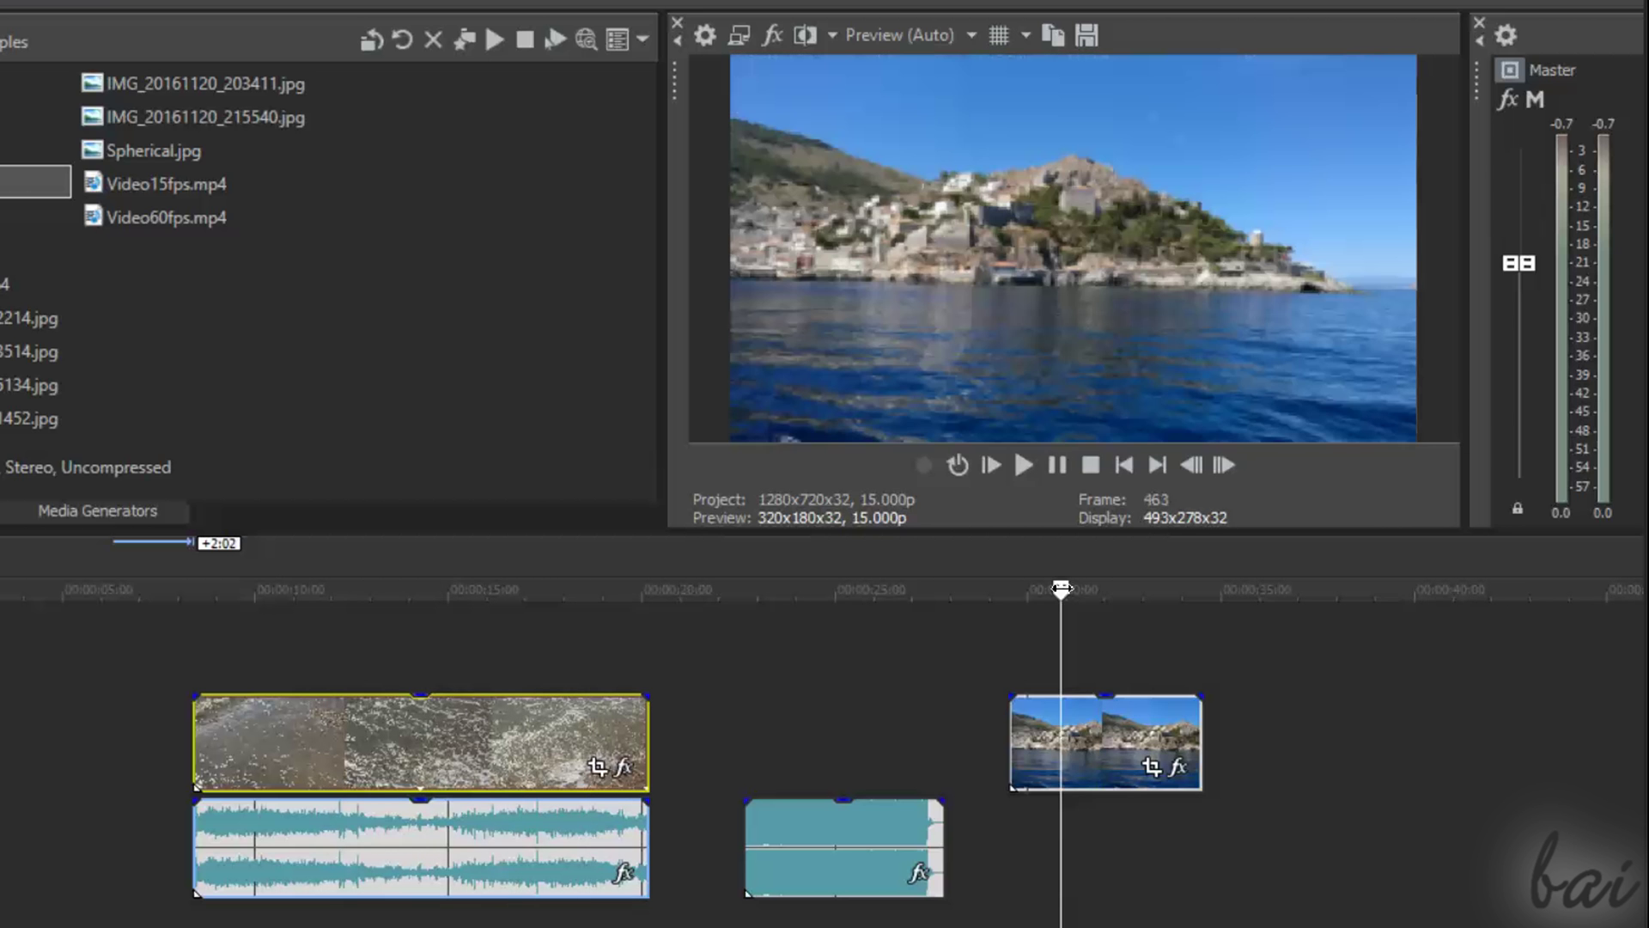
pyautogui.click(587, 592)
pyautogui.click(454, 592)
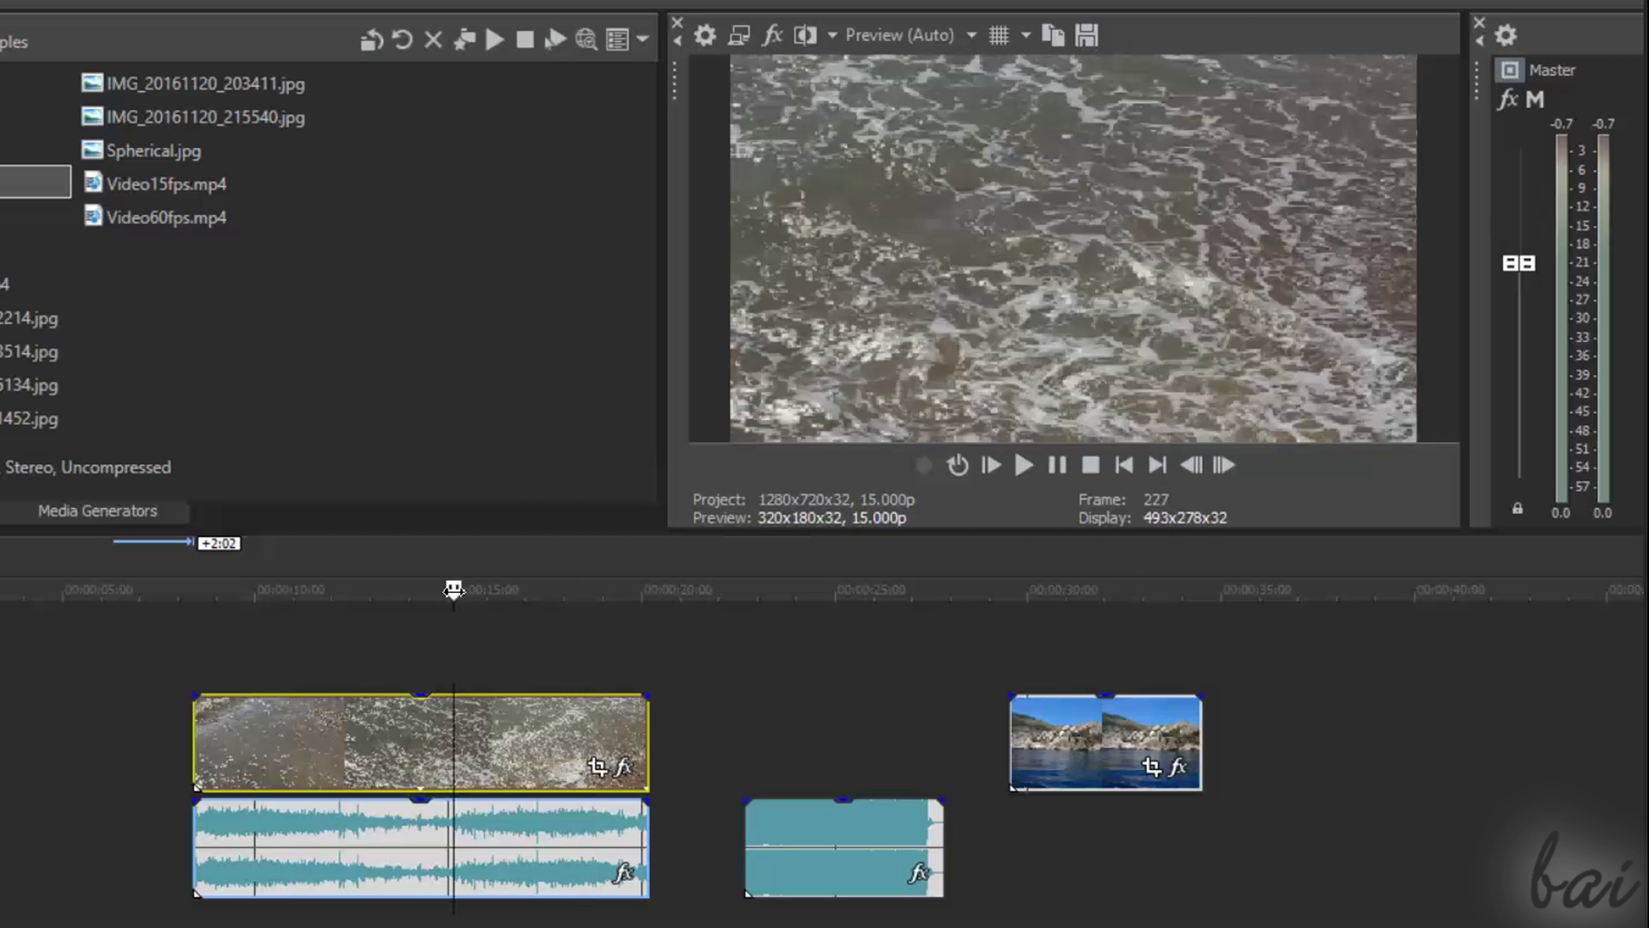
pyautogui.click(271, 593)
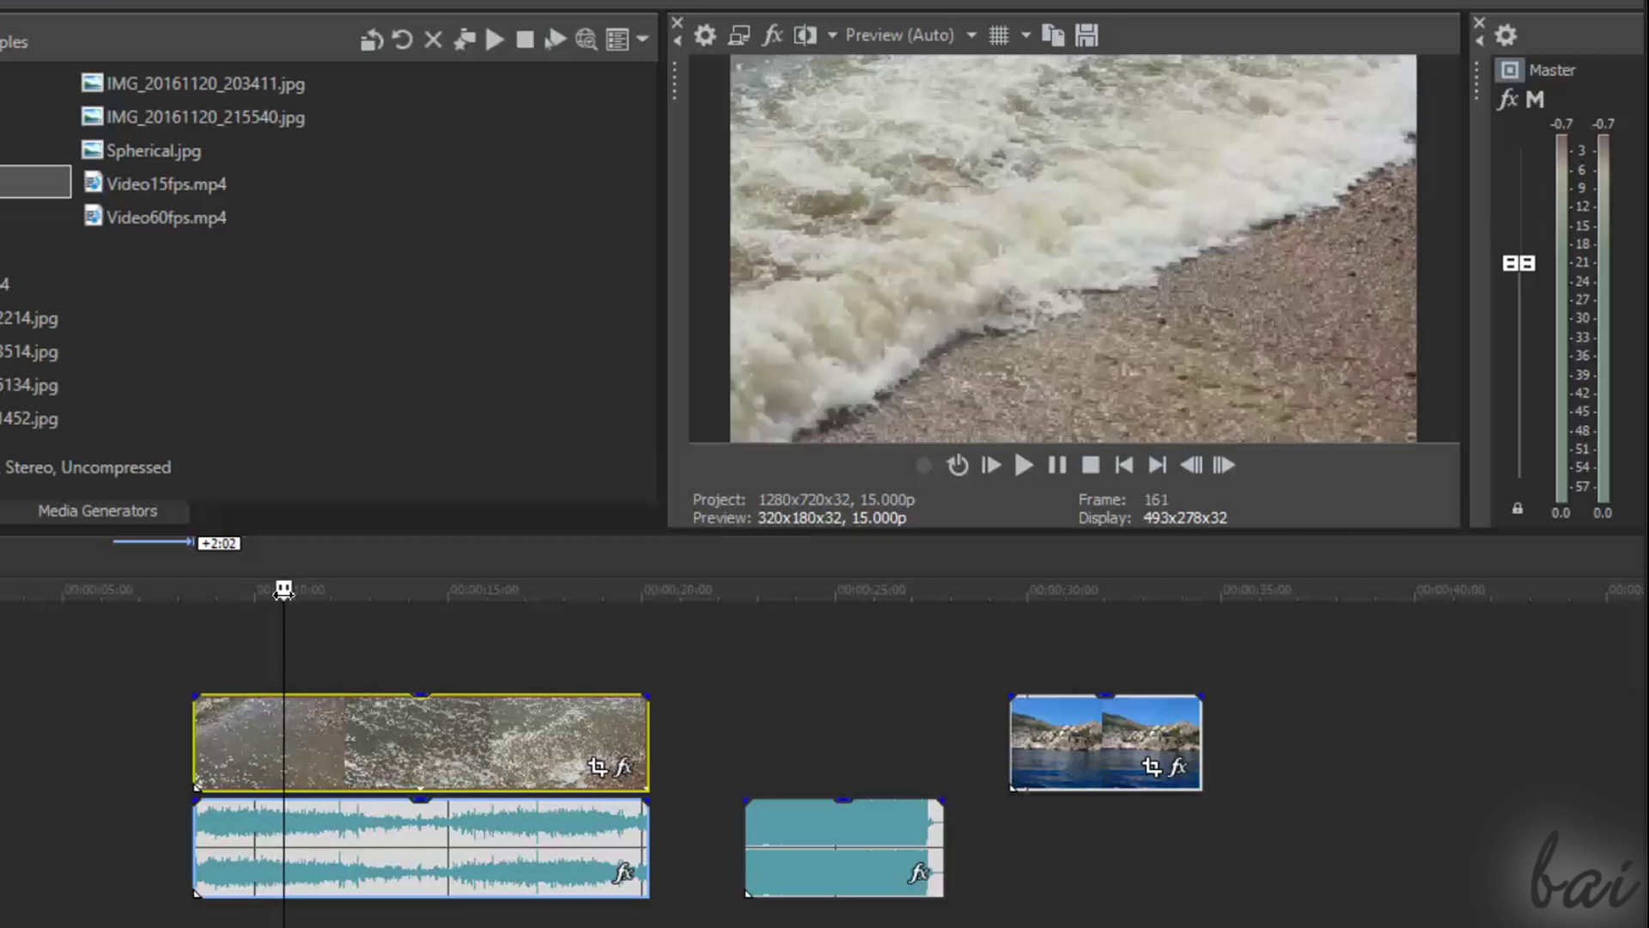
pyautogui.moveTo(302, 593); pyautogui.dragTo(429, 622)
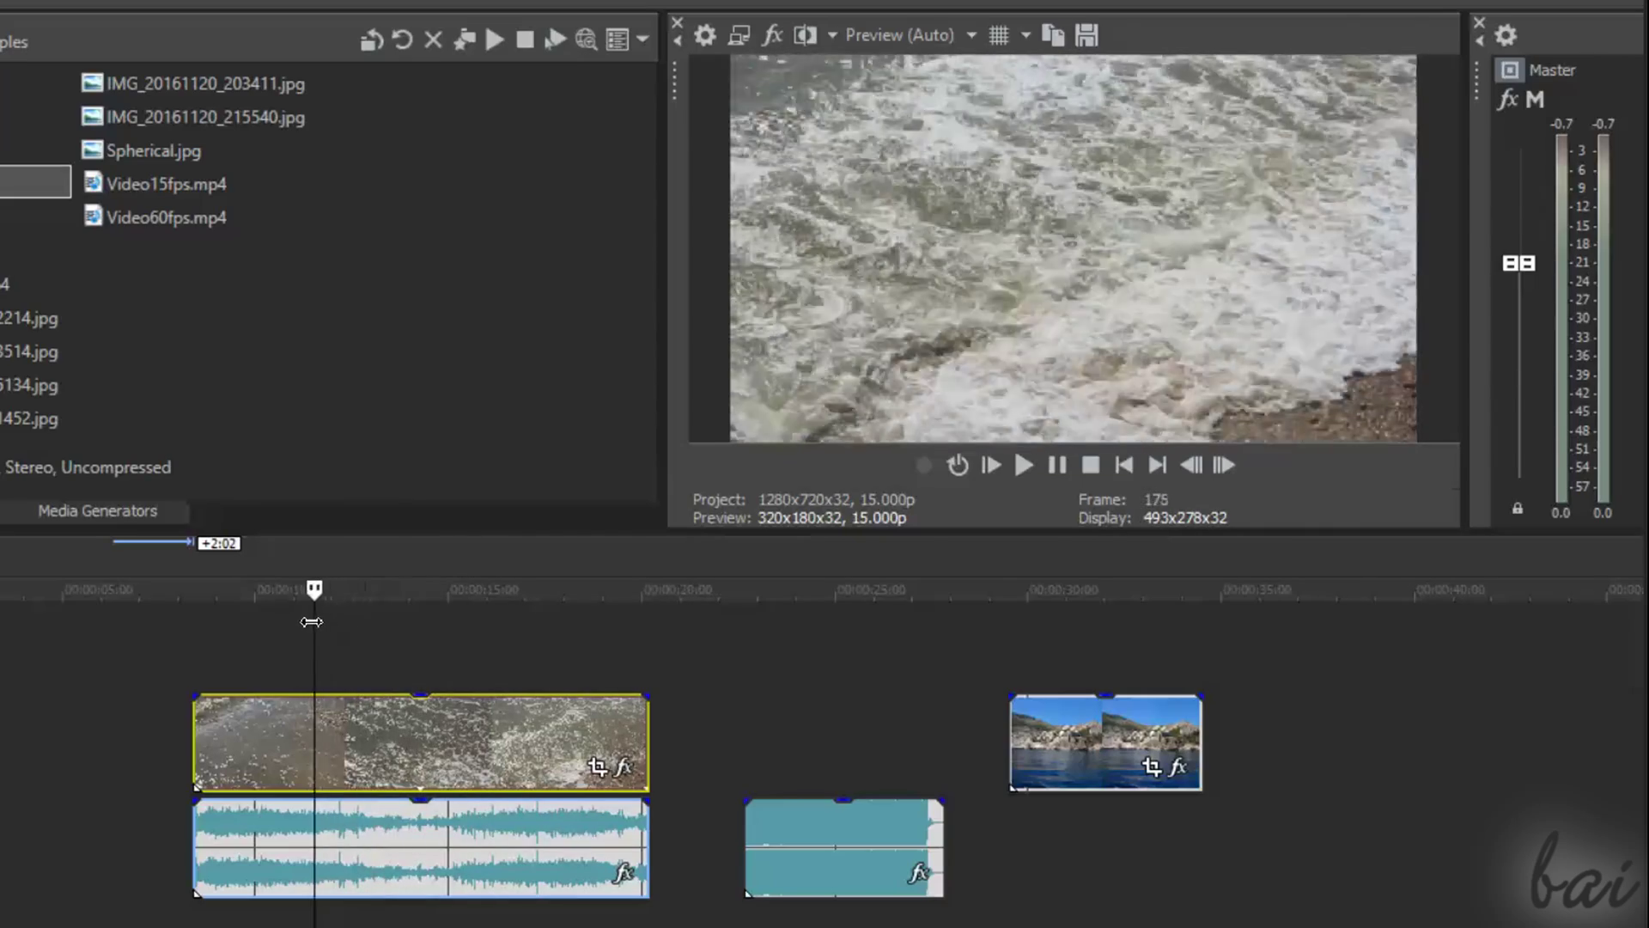
pyautogui.moveTo(429, 622)
pyautogui.mouseDown()
pyautogui.moveTo(273, 617)
pyautogui.moveTo(386, 662)
pyautogui.moveTo(545, 670)
pyautogui.moveTo(482, 660)
pyautogui.mouseUp()
pyautogui.click(289, 596)
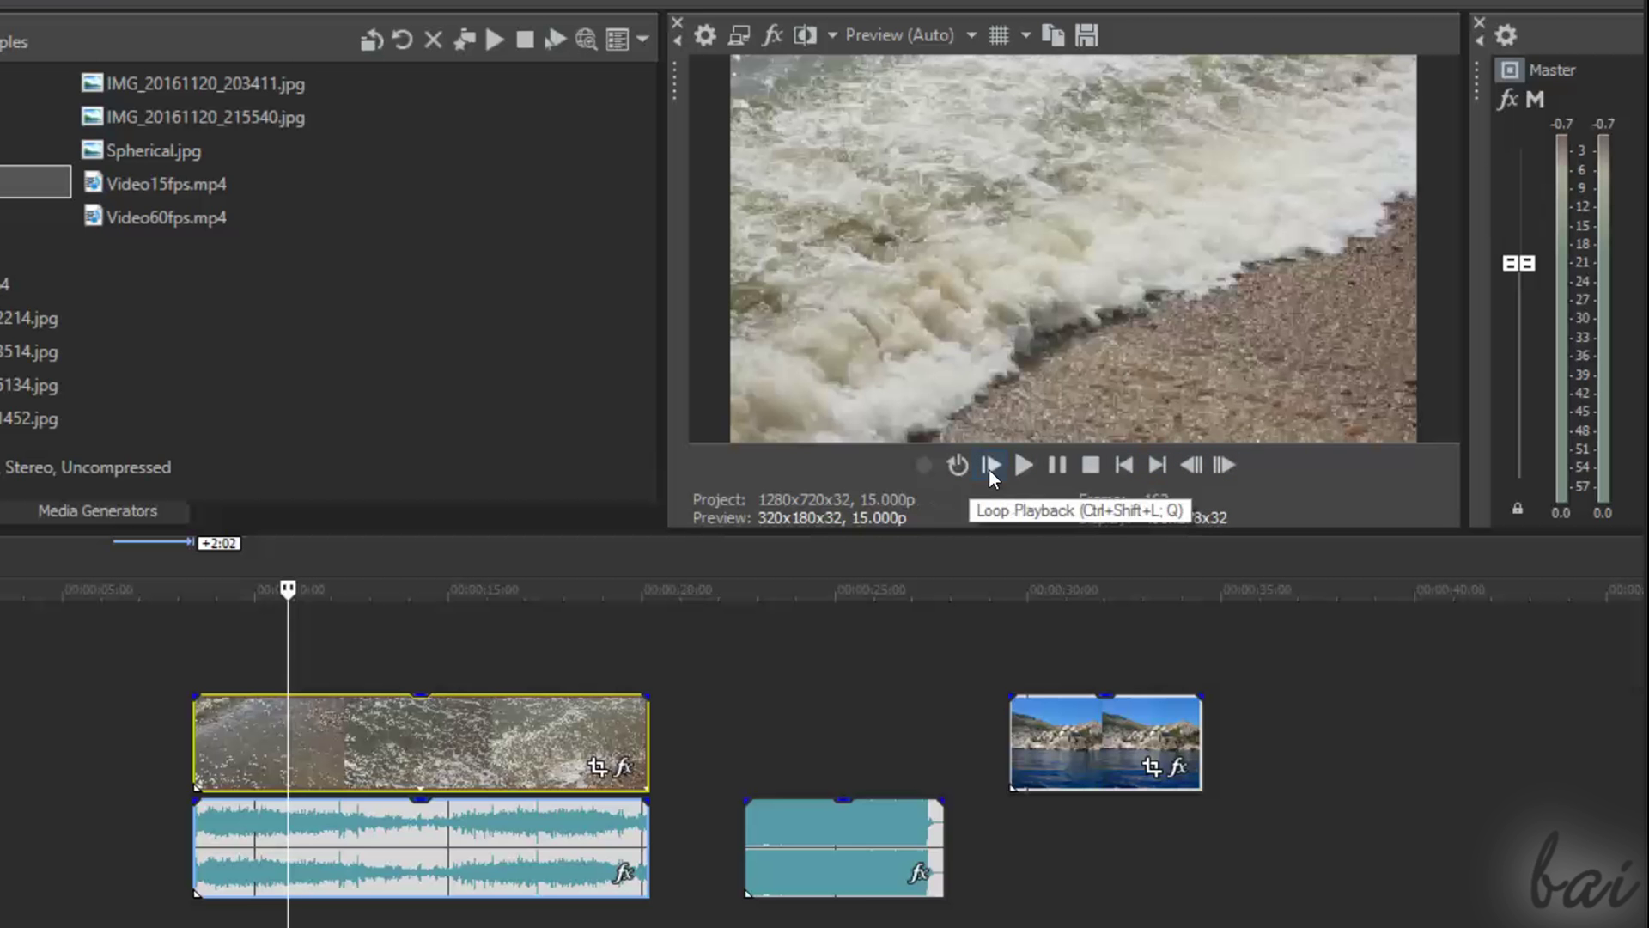
# - Play back the timeline edit in the preview
pyautogui.click(1025, 468)
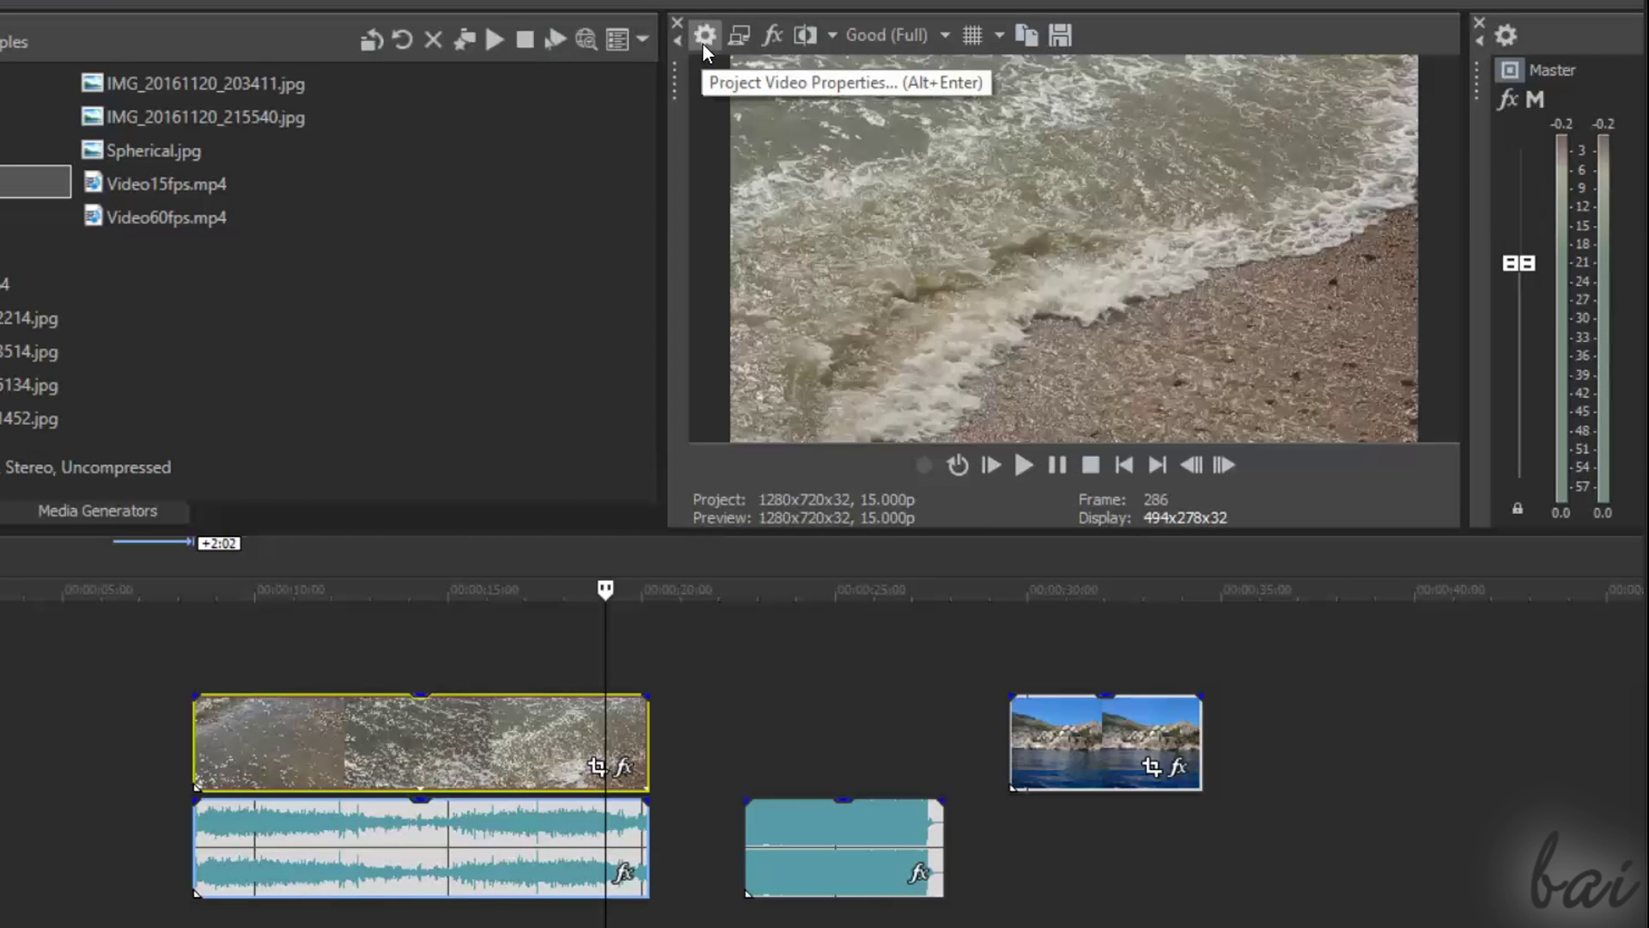
# - Keep the Custom 1280x720, 15 fps template in Project Properties and view the Audio settings
pyautogui.click(701, 45)
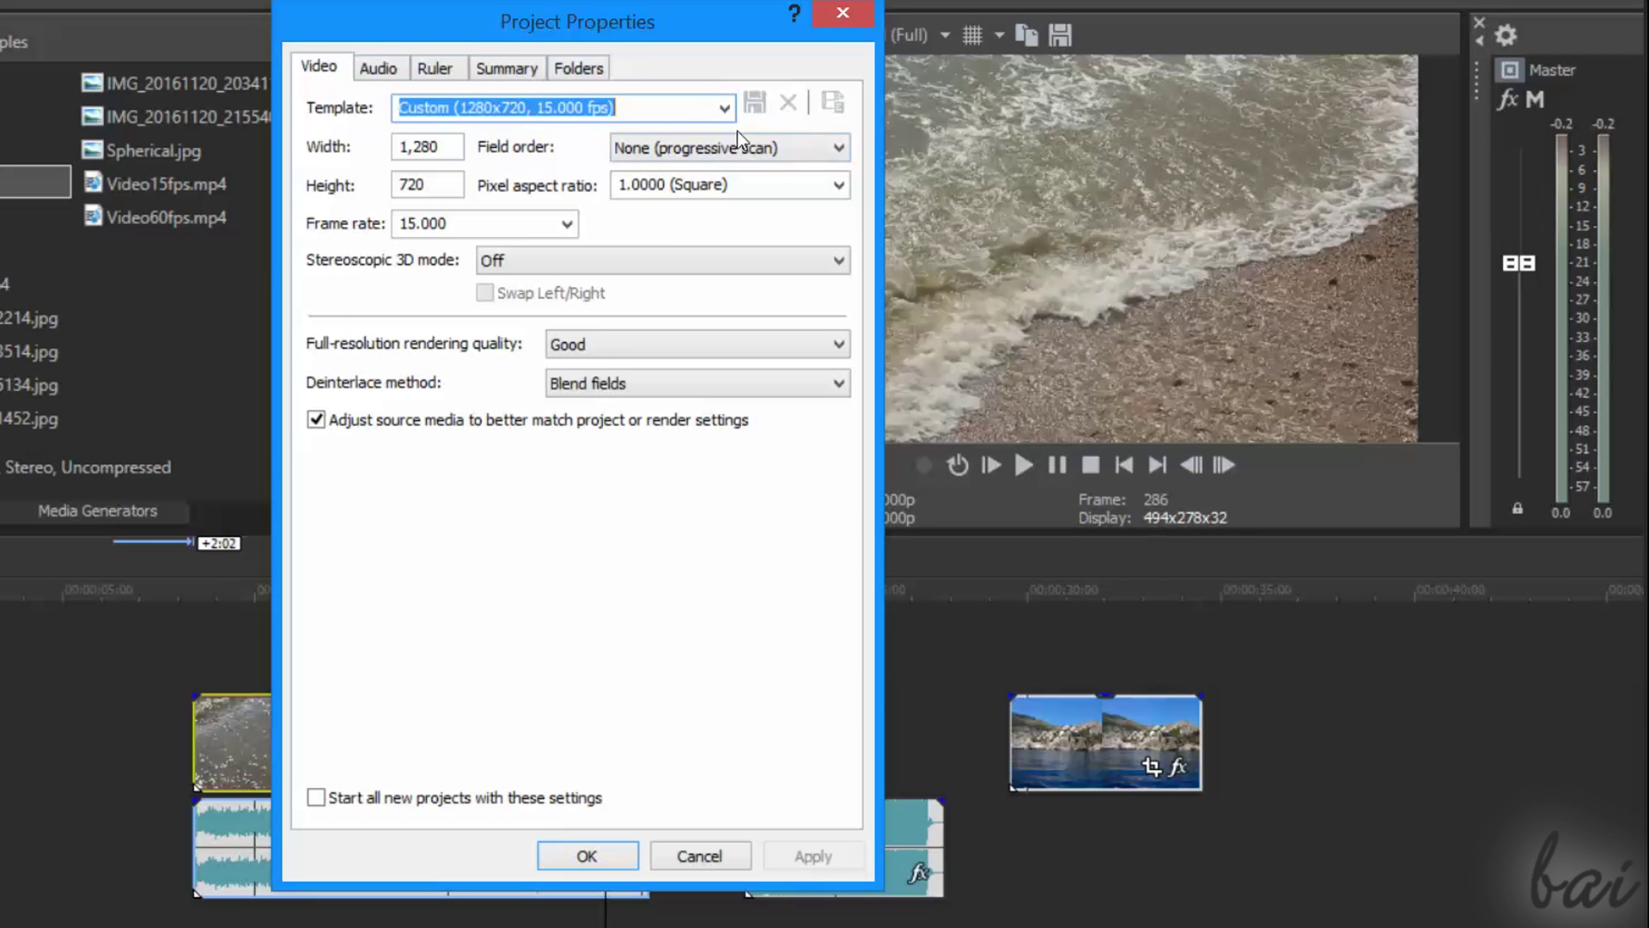
pyautogui.click(723, 111)
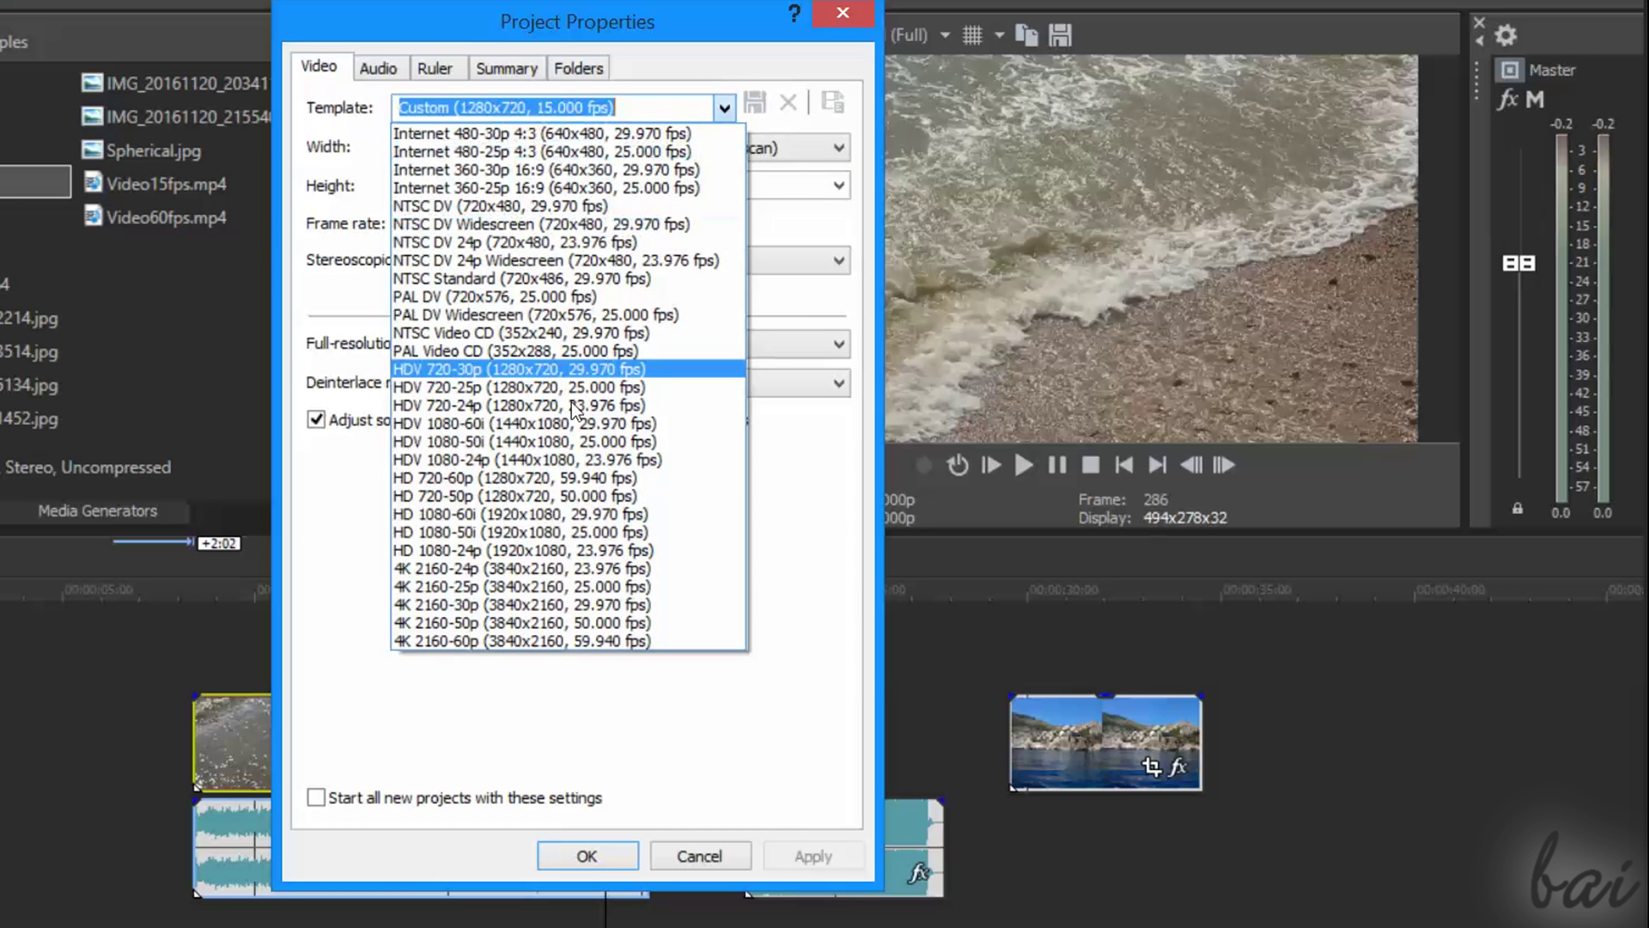
pyautogui.click(725, 107)
pyautogui.click(430, 149)
pyautogui.press('Tab')
pyautogui.click(394, 67)
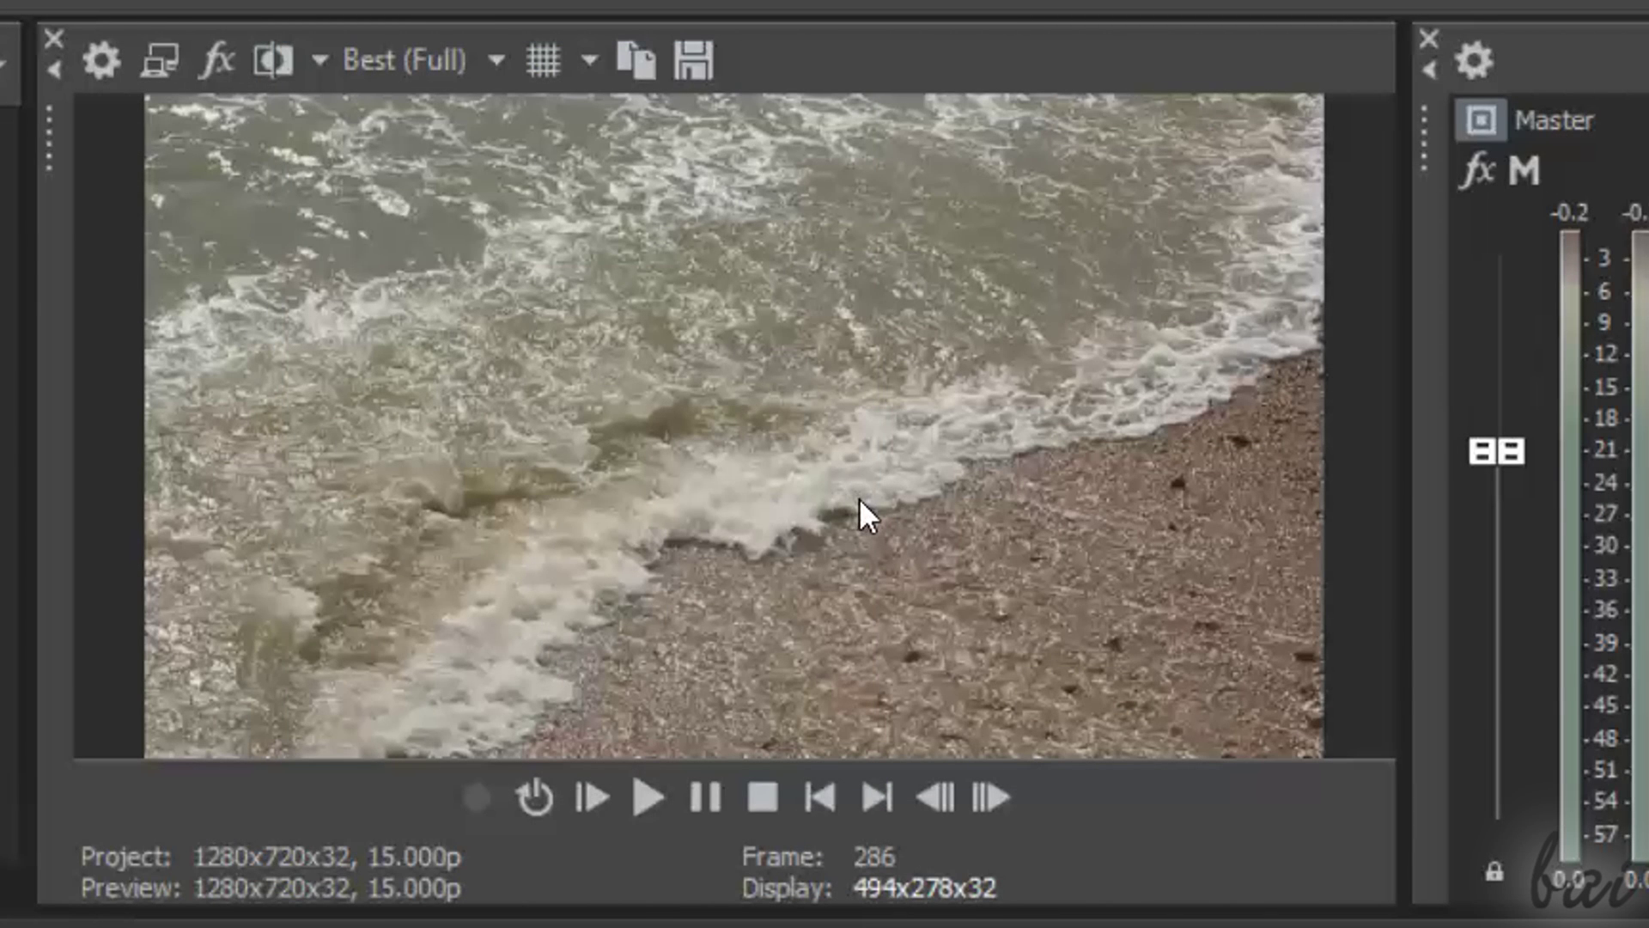
# - Try Draft (Half) preview quality, then set it to Good (Full)
pyautogui.click(464, 57)
pyautogui.moveTo(473, 108)
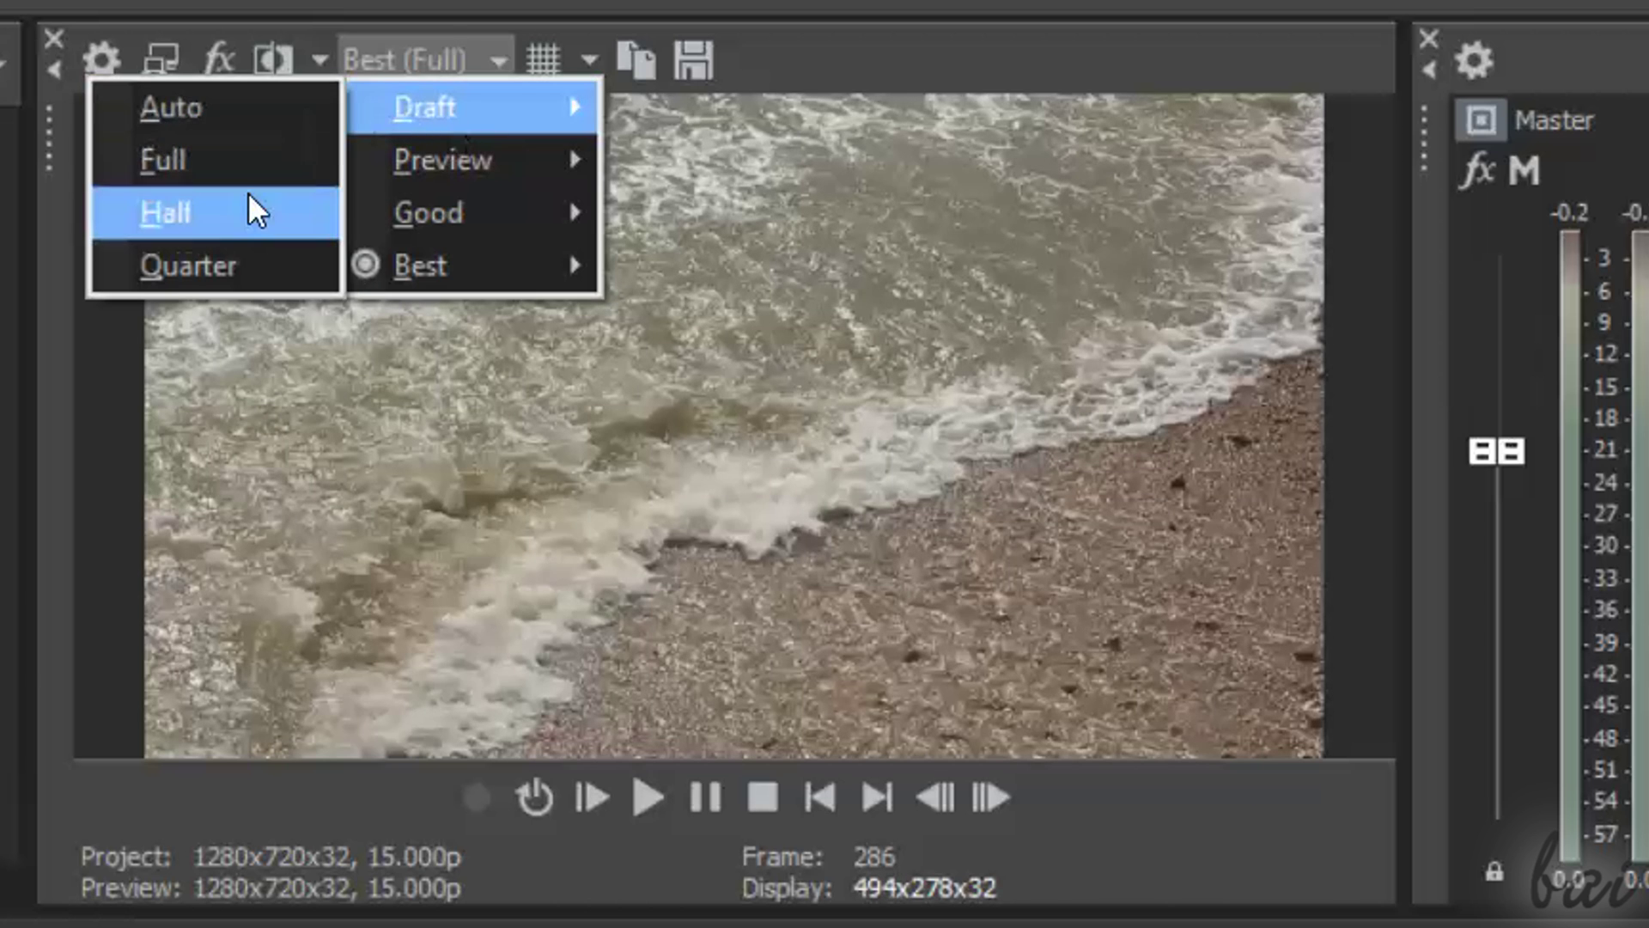
pyautogui.click(251, 210)
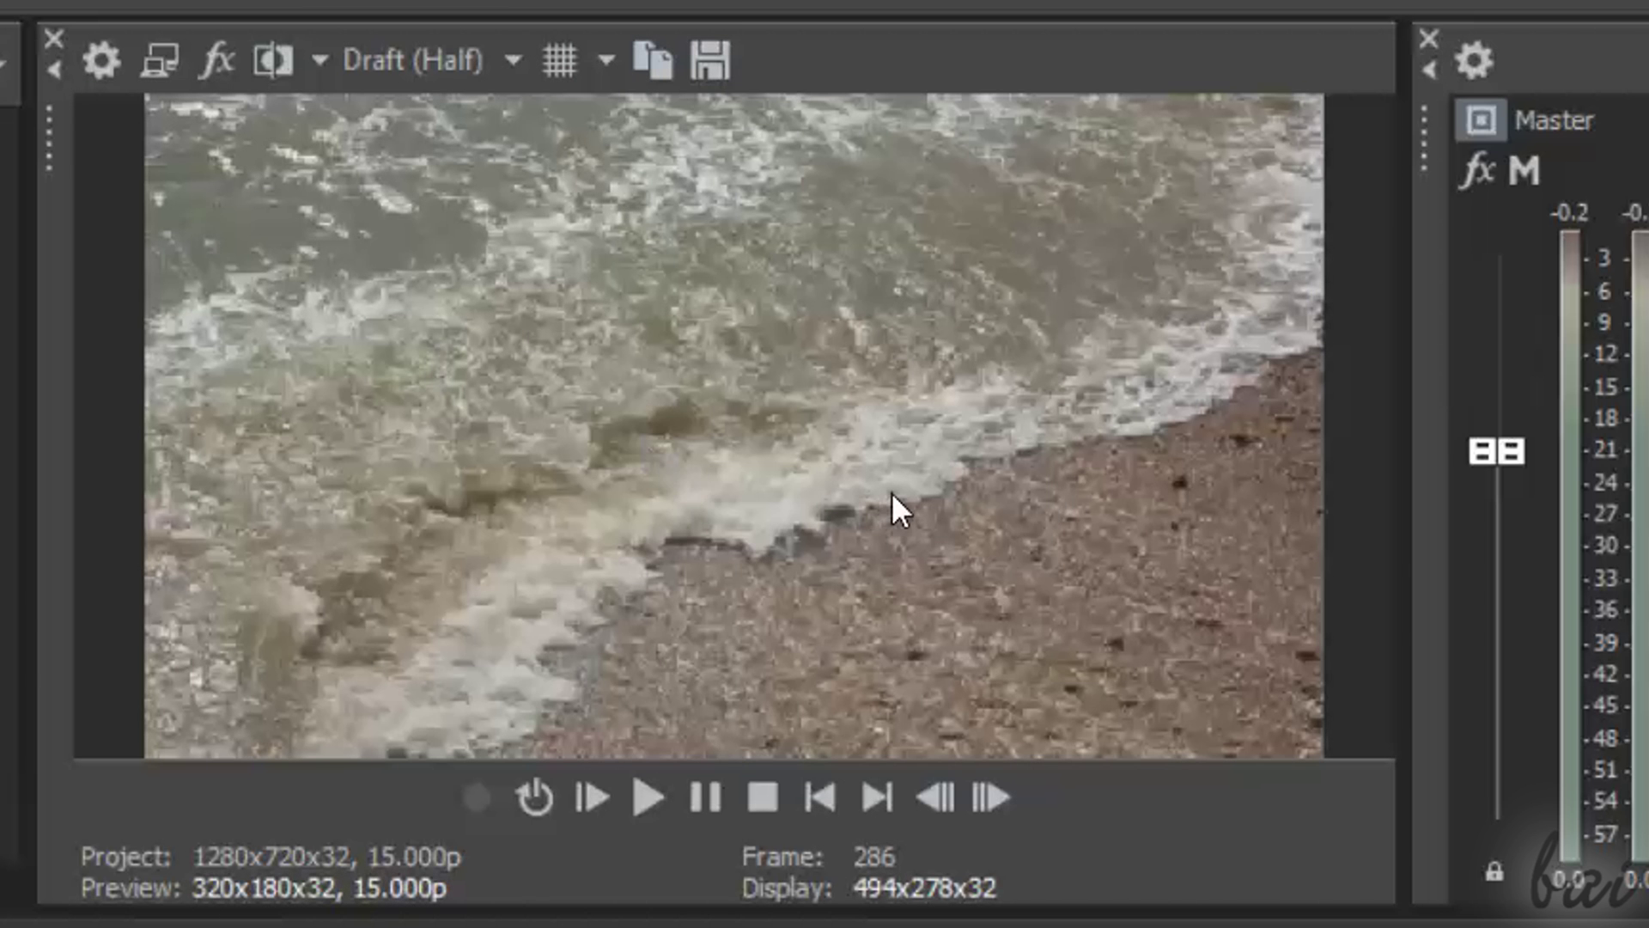
pyautogui.click(425, 58)
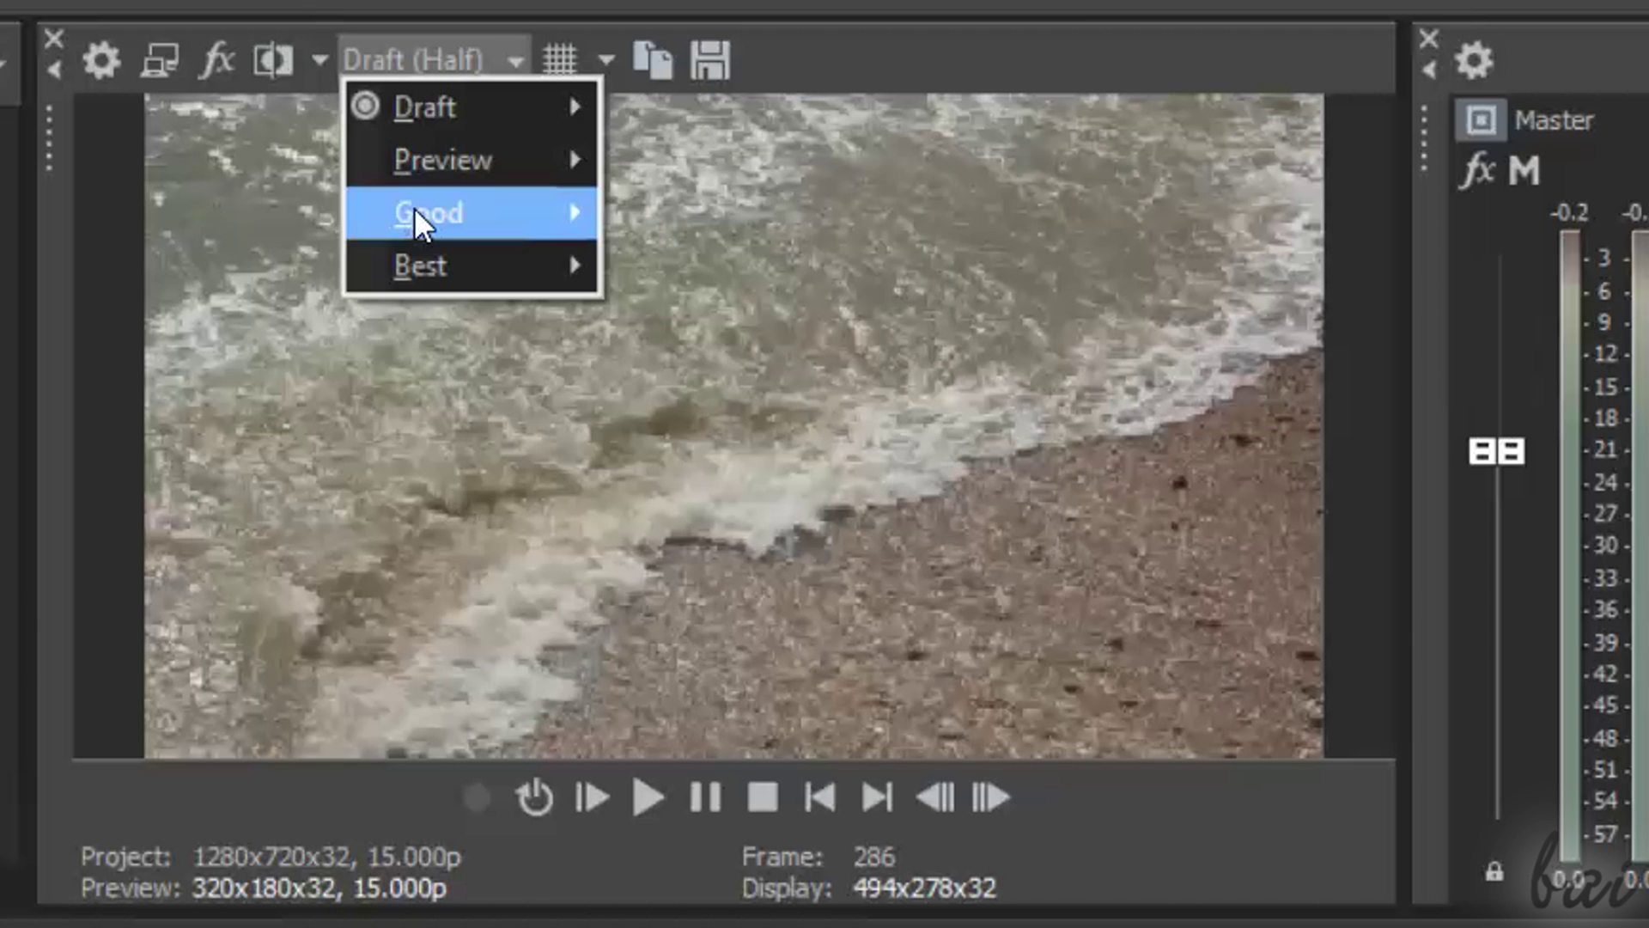
pyautogui.click(278, 259)
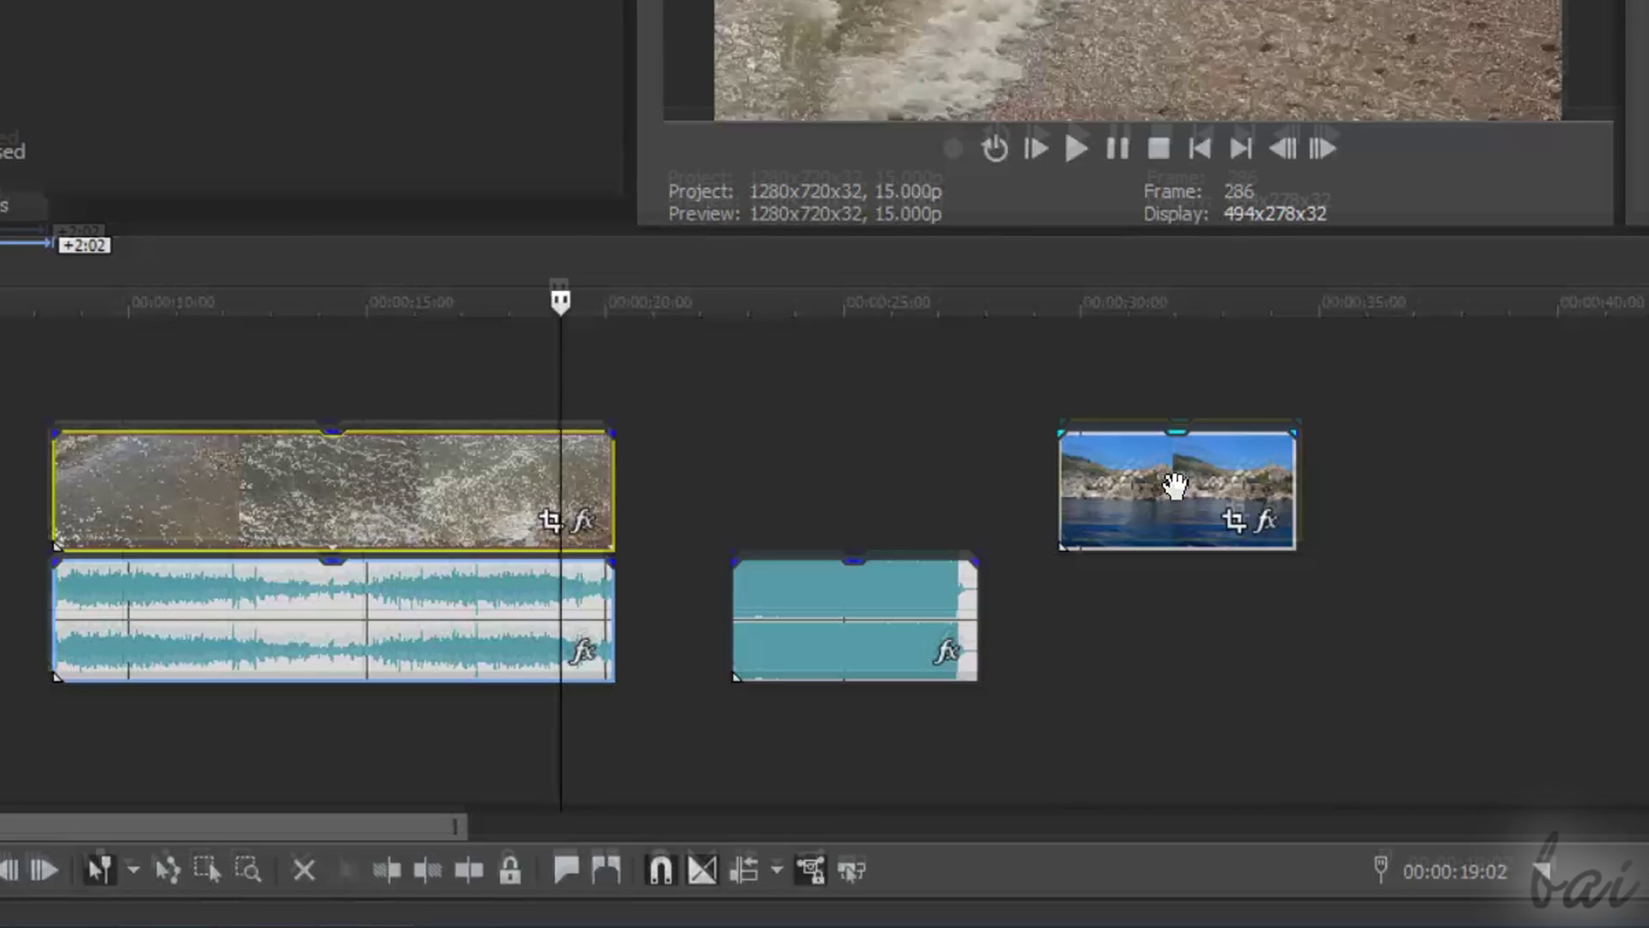
# - Shift the island clip, the beach video with its audio, and the separate audio clip so the beach pair starts together near seven seconds
pyautogui.moveTo(1157, 551)
pyautogui.mouseDown()
pyautogui.moveTo(1453, 462)
pyautogui.moveTo(1107, 462)
pyautogui.mouseUp()
pyautogui.moveTo(856, 583)
pyautogui.mouseDown()
pyautogui.moveTo(973, 606)
pyautogui.moveTo(913, 575)
pyautogui.moveTo(852, 576)
pyautogui.mouseUp()
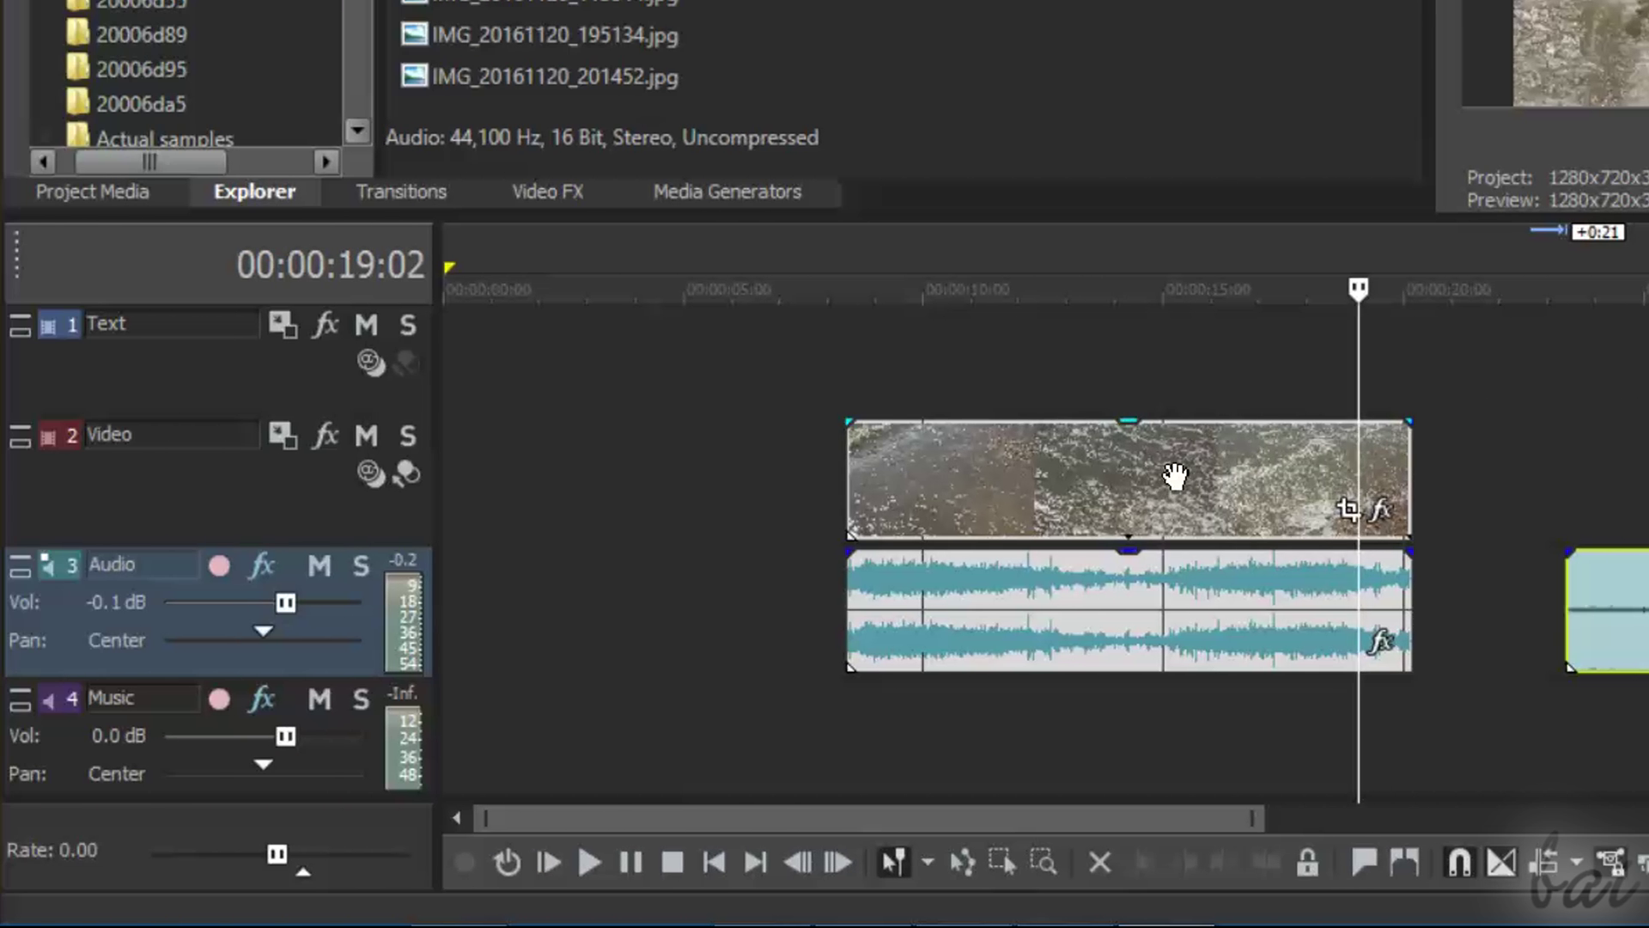
pyautogui.moveTo(1175, 476)
pyautogui.mouseDown()
pyautogui.moveTo(1312, 445)
pyautogui.moveTo(1117, 500)
pyautogui.mouseUp()
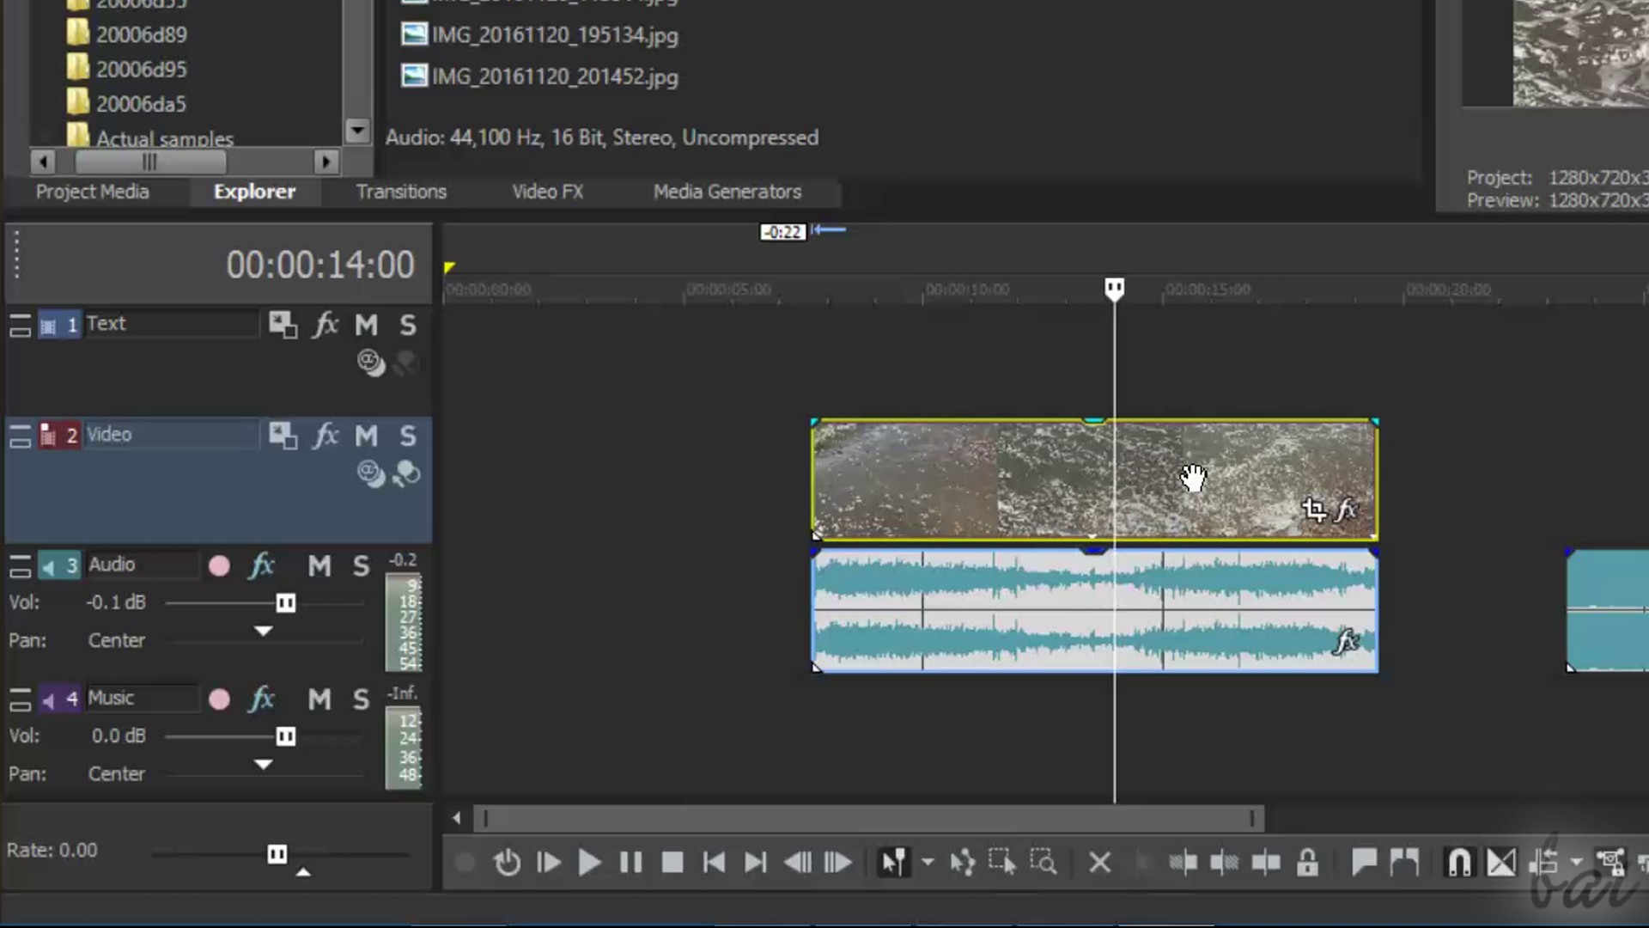
pyautogui.click(1194, 479)
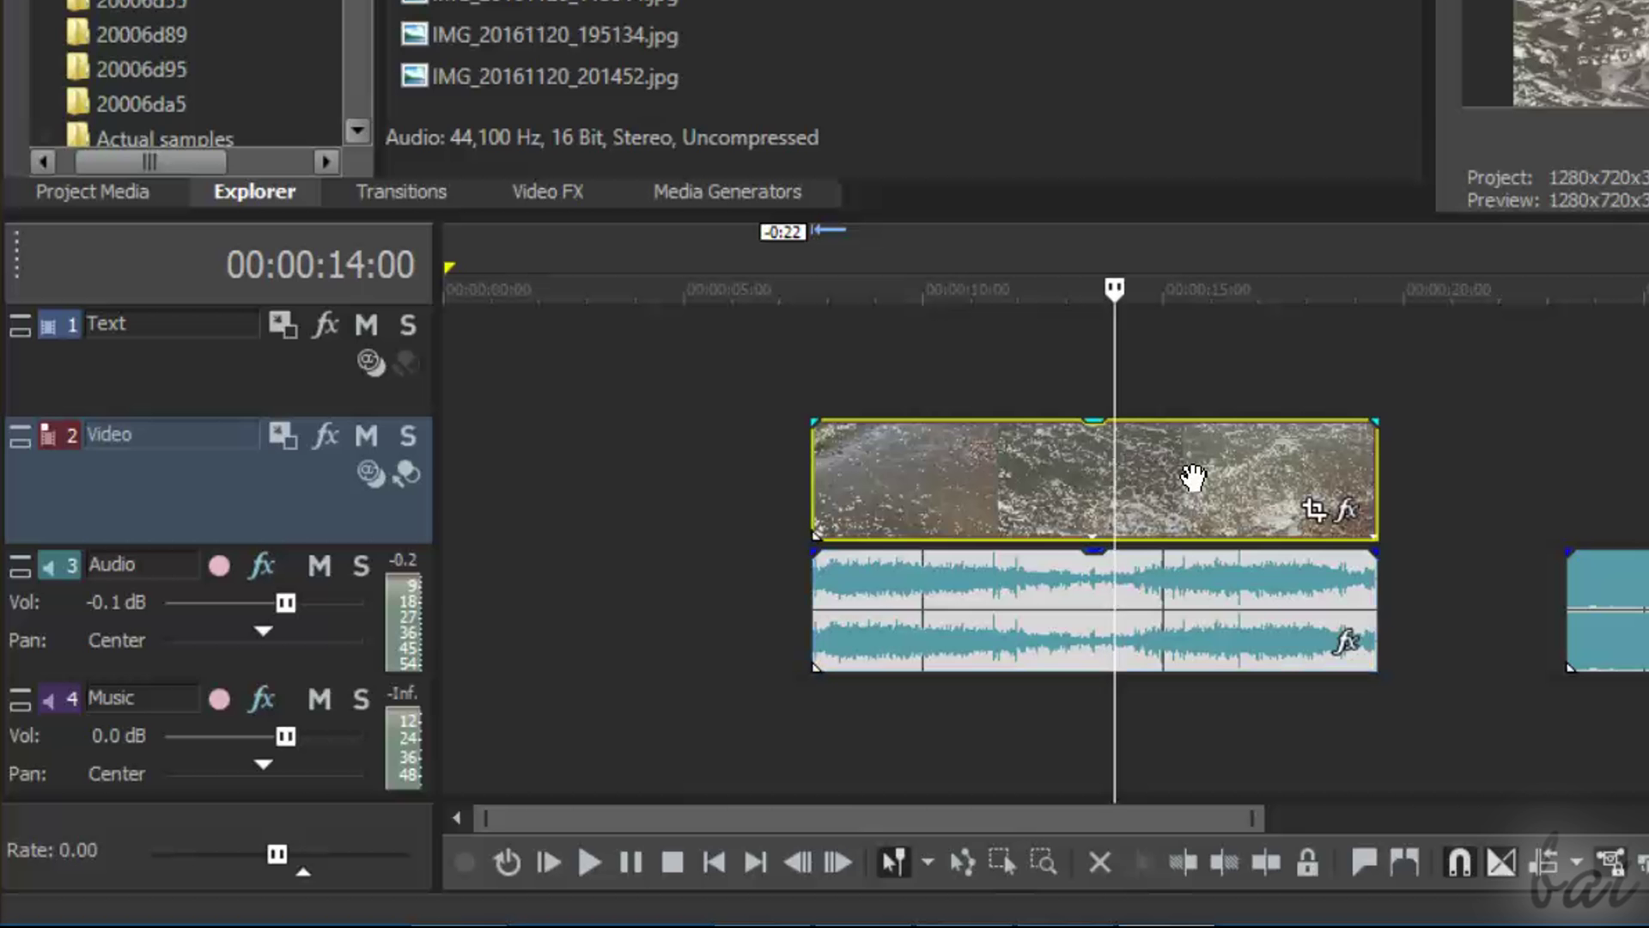
pyautogui.moveTo(1190, 620)
pyautogui.mouseDown()
pyautogui.moveTo(968, 624)
pyautogui.moveTo(939, 607)
pyautogui.moveTo(1392, 601)
pyautogui.mouseUp()
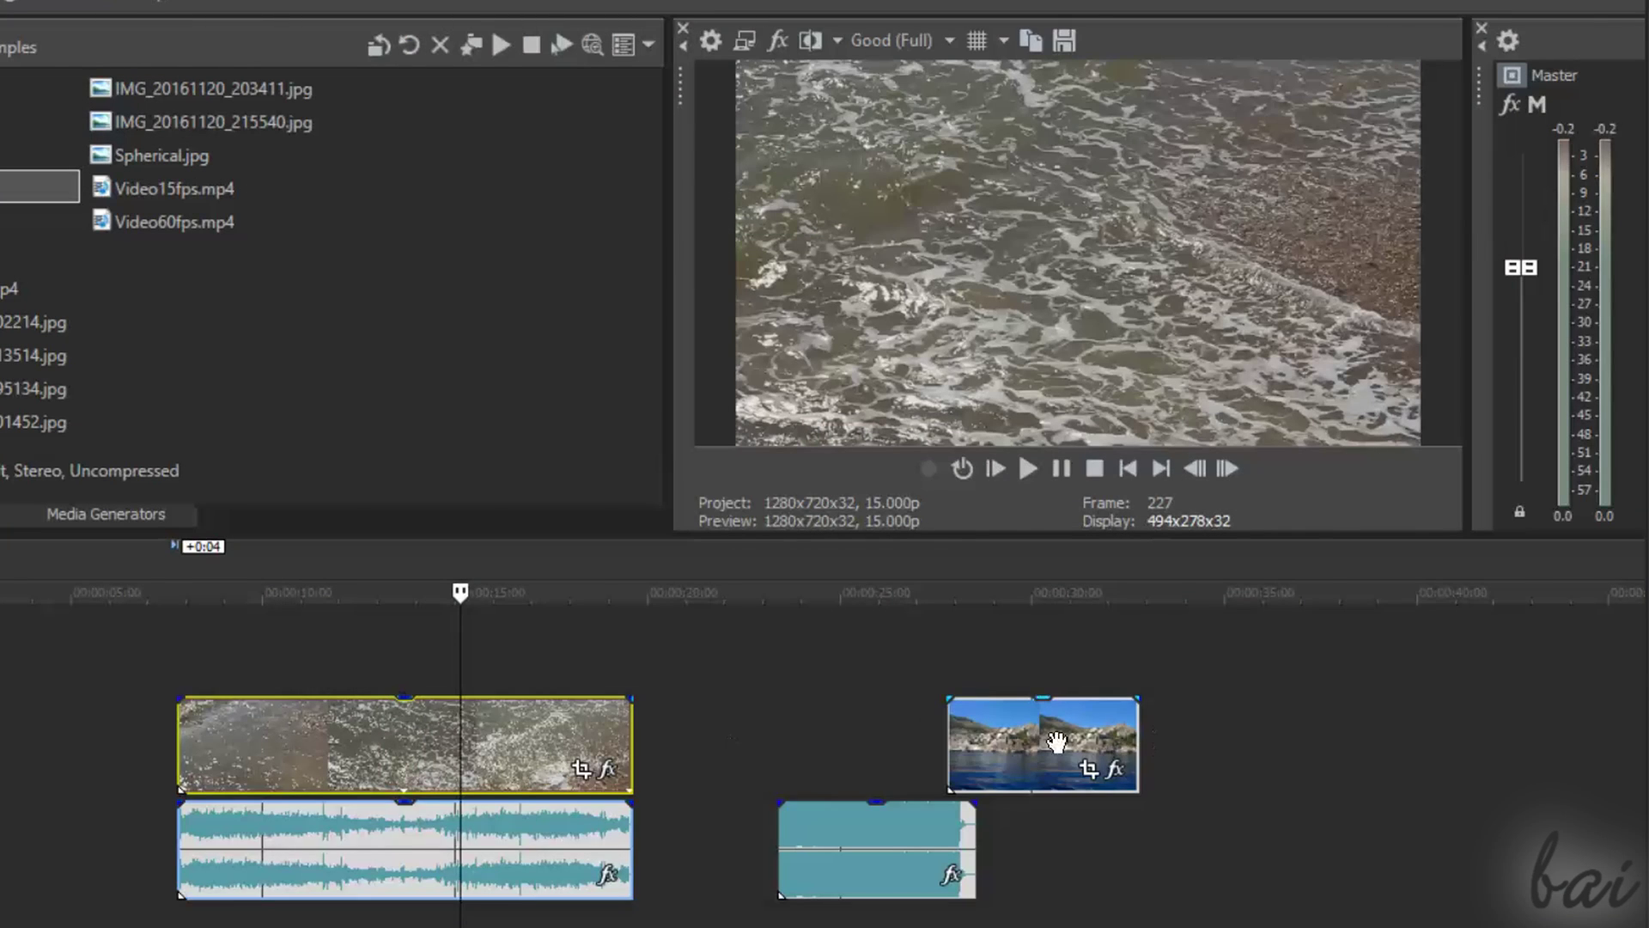
# - Overlay the island clip on the upper track over the middle of the beach video and scrub the playhead to preview the overlap
pyautogui.moveTo(1058, 752)
pyautogui.mouseDown()
pyautogui.moveTo(1198, 773)
pyautogui.moveTo(888, 781)
pyautogui.moveTo(982, 670)
pyautogui.moveTo(572, 619)
pyautogui.mouseUp()
pyautogui.moveTo(440, 606); pyautogui.dragTo(378, 626)
pyautogui.moveTo(490, 660); pyautogui.dragTo(502, 645)
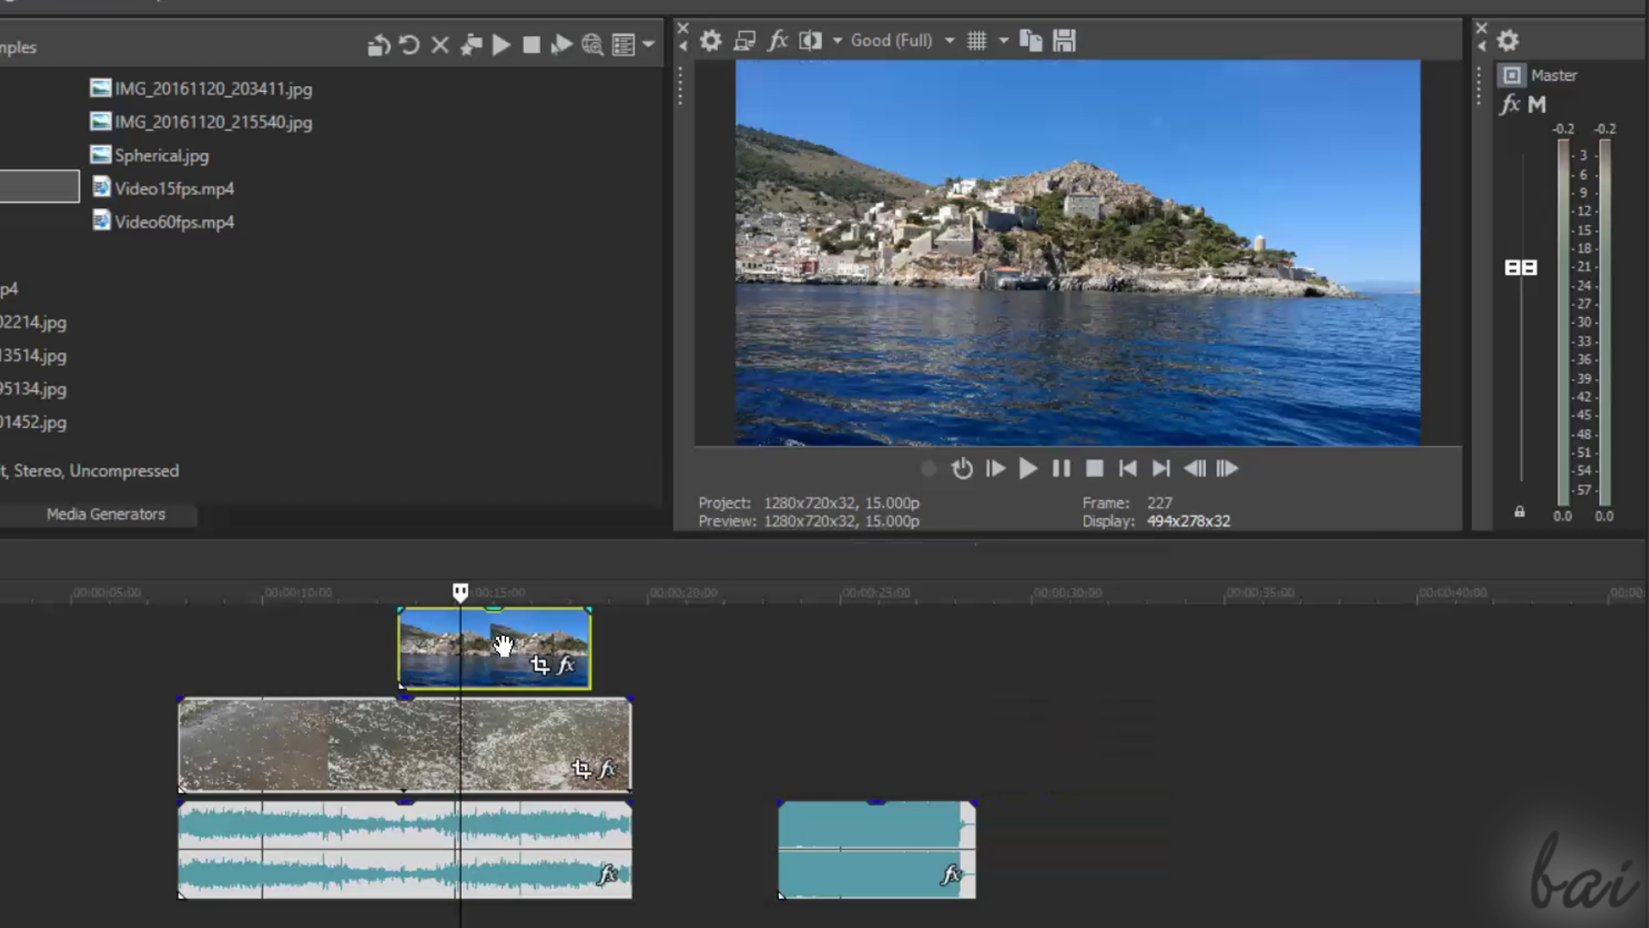
pyautogui.click(207, 591)
pyautogui.moveTo(208, 591)
pyautogui.mouseDown()
pyautogui.moveTo(632, 606)
pyautogui.moveTo(368, 604)
pyautogui.moveTo(606, 604)
pyautogui.mouseUp()
# - Put the island clip back on the Video track and lengthen it, trim the beach clip's end to about 8–20 seconds and preview it
pyautogui.moveTo(495, 644); pyautogui.dragTo(925, 745)
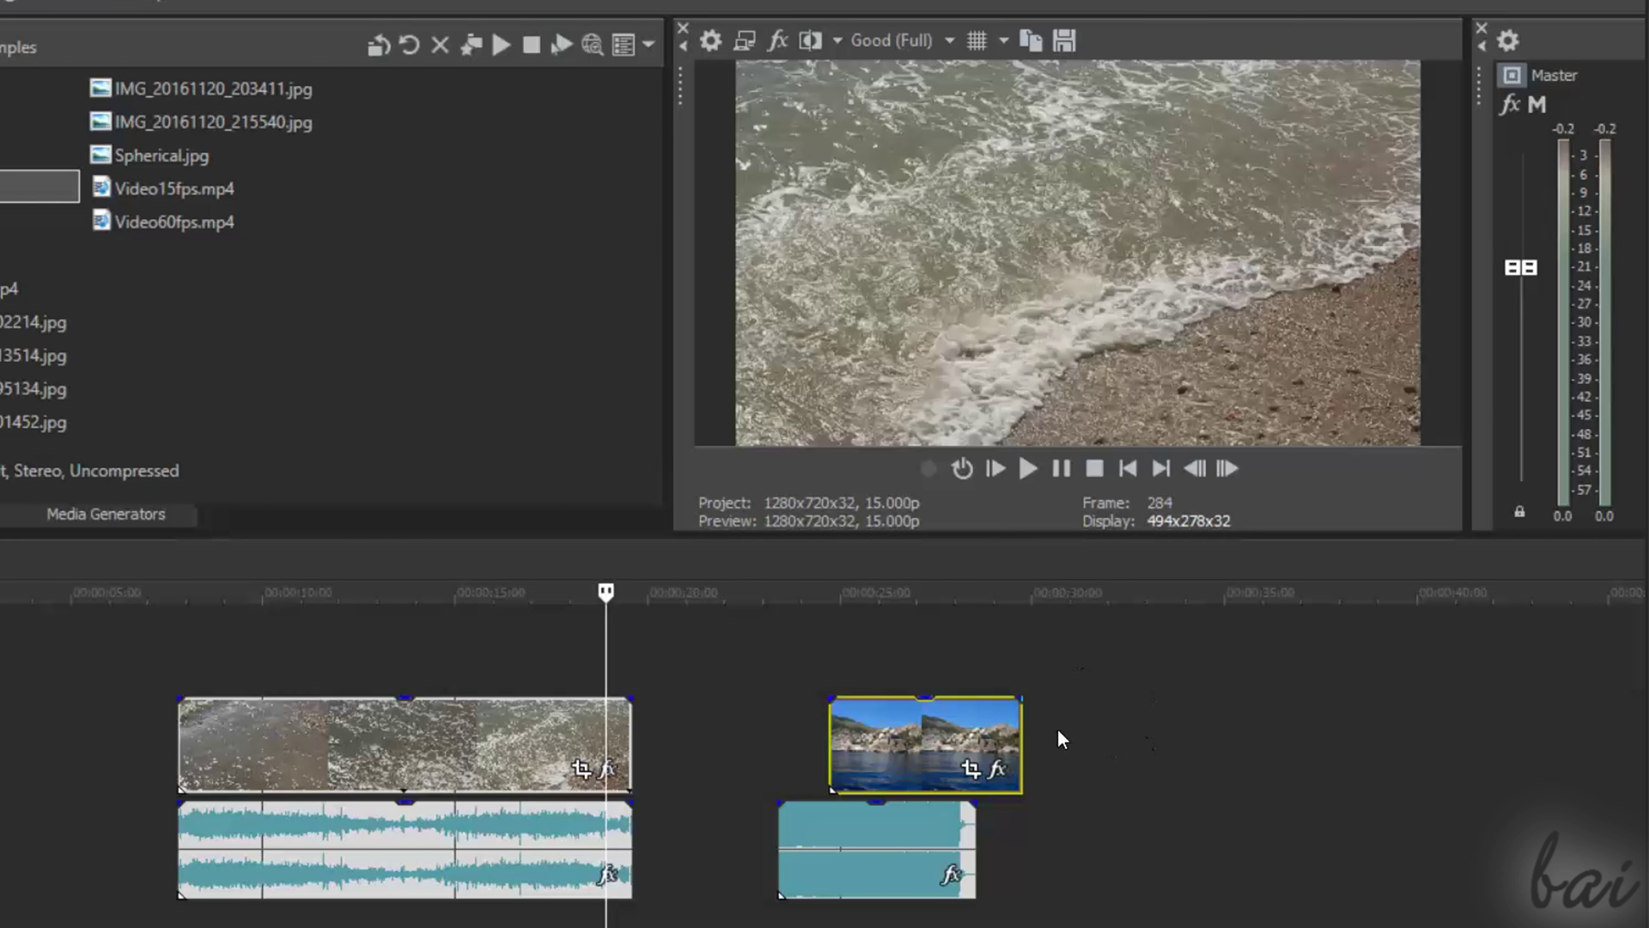
pyautogui.moveTo(1023, 729)
pyautogui.mouseDown()
pyautogui.moveTo(1445, 704)
pyautogui.moveTo(880, 730)
pyautogui.mouseUp()
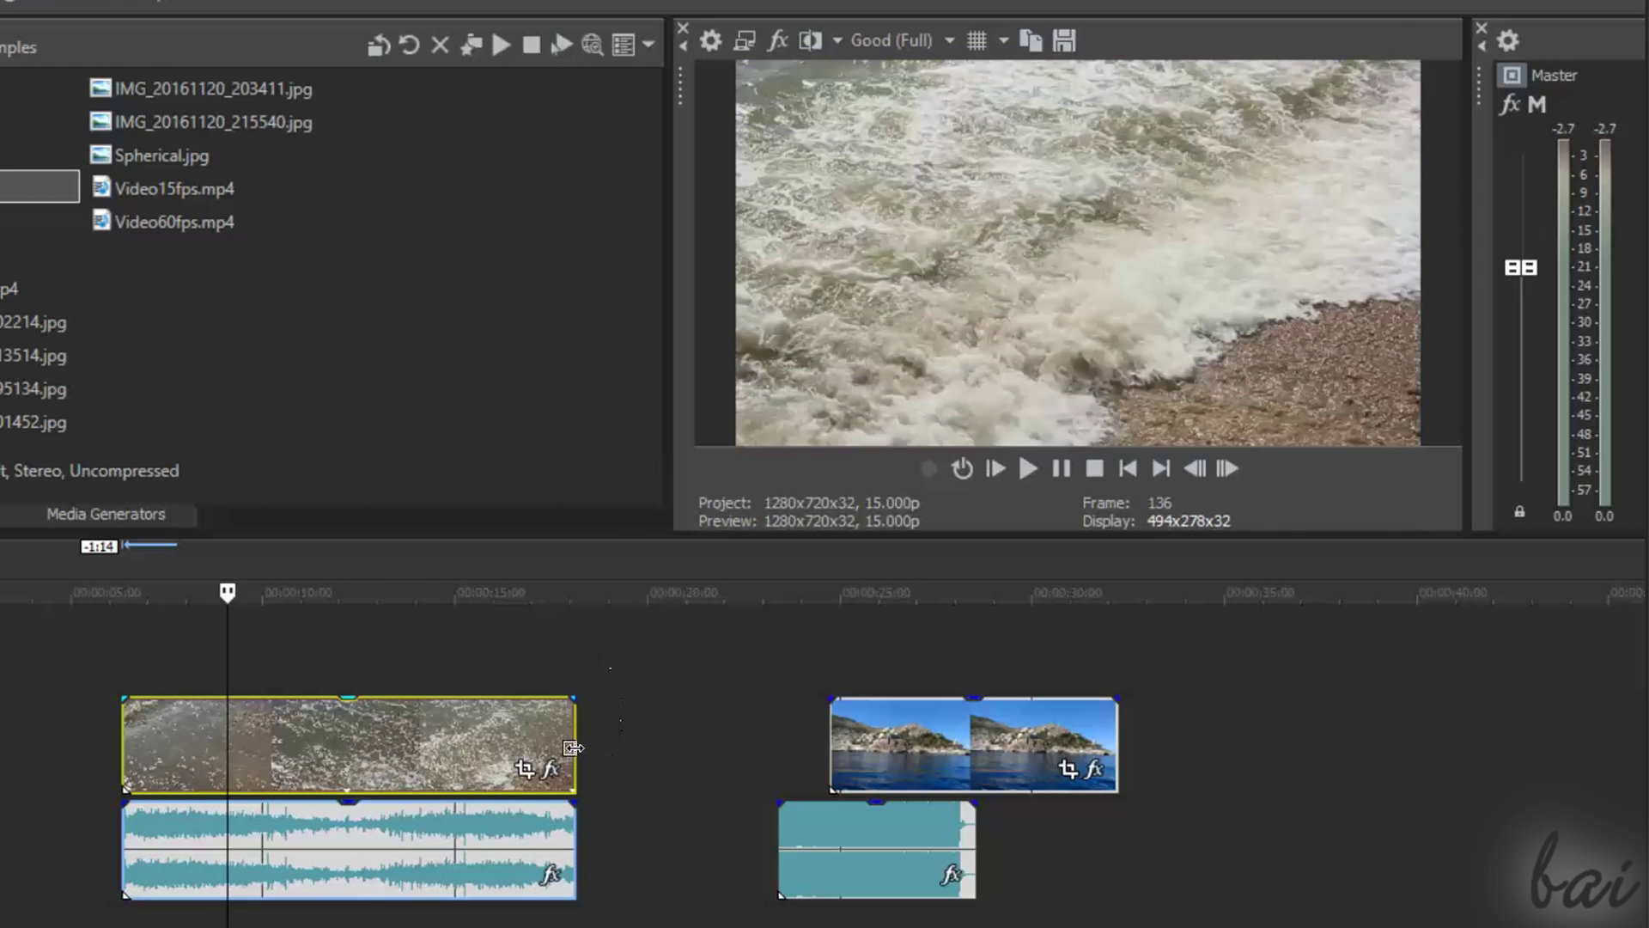
pyautogui.moveTo(572, 744); pyautogui.dragTo(262, 732)
pyautogui.click(1028, 470)
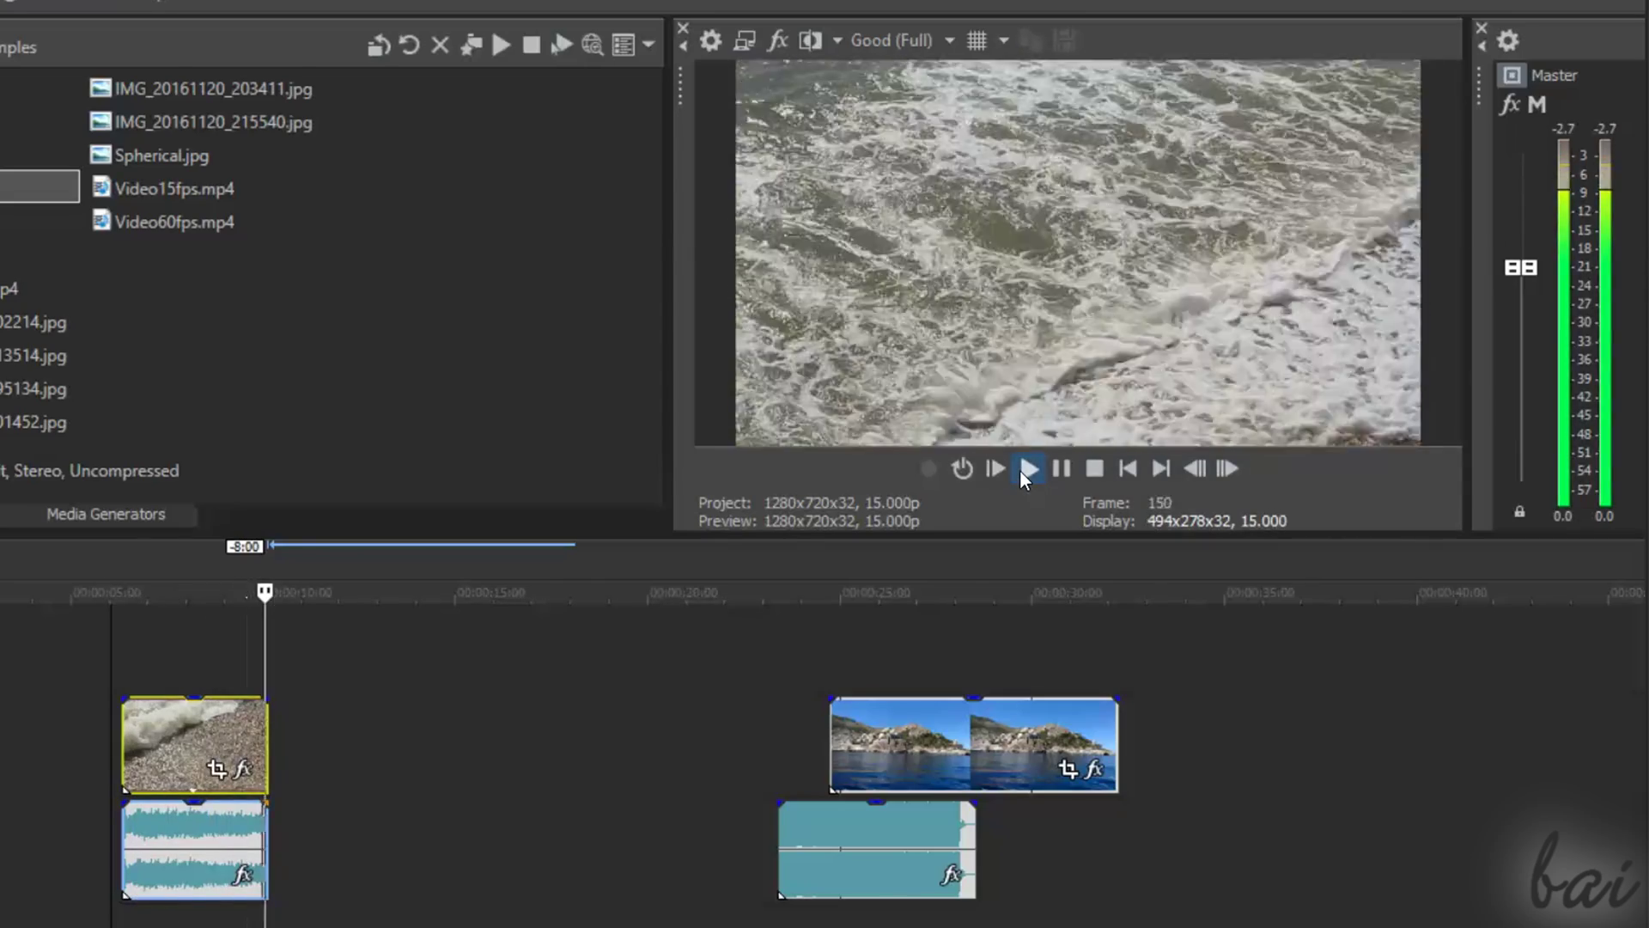
pyautogui.moveTo(438, 692); pyautogui.dragTo(836, 688)
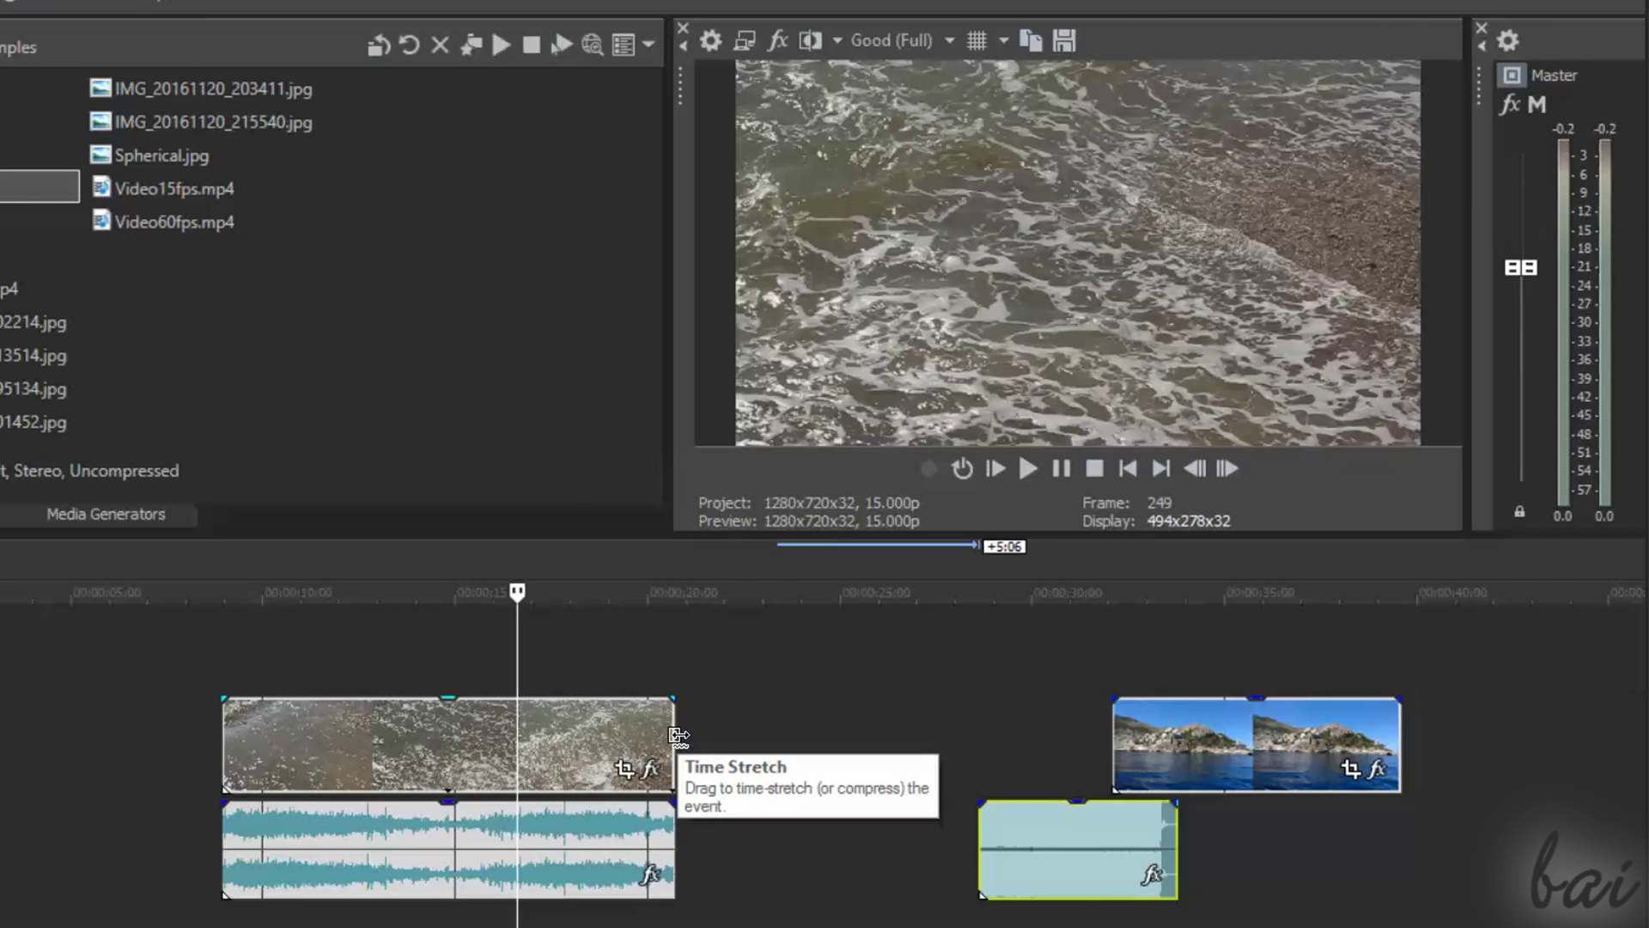
# - Time-stretch the beach clip's right edge so it ends around 14 seconds and play back the result
pyautogui.moveTo(678, 736)
pyautogui.mouseDown()
pyautogui.moveTo(382, 754)
pyautogui.moveTo(222, 725)
pyautogui.moveTo(779, 717)
pyautogui.mouseUp()
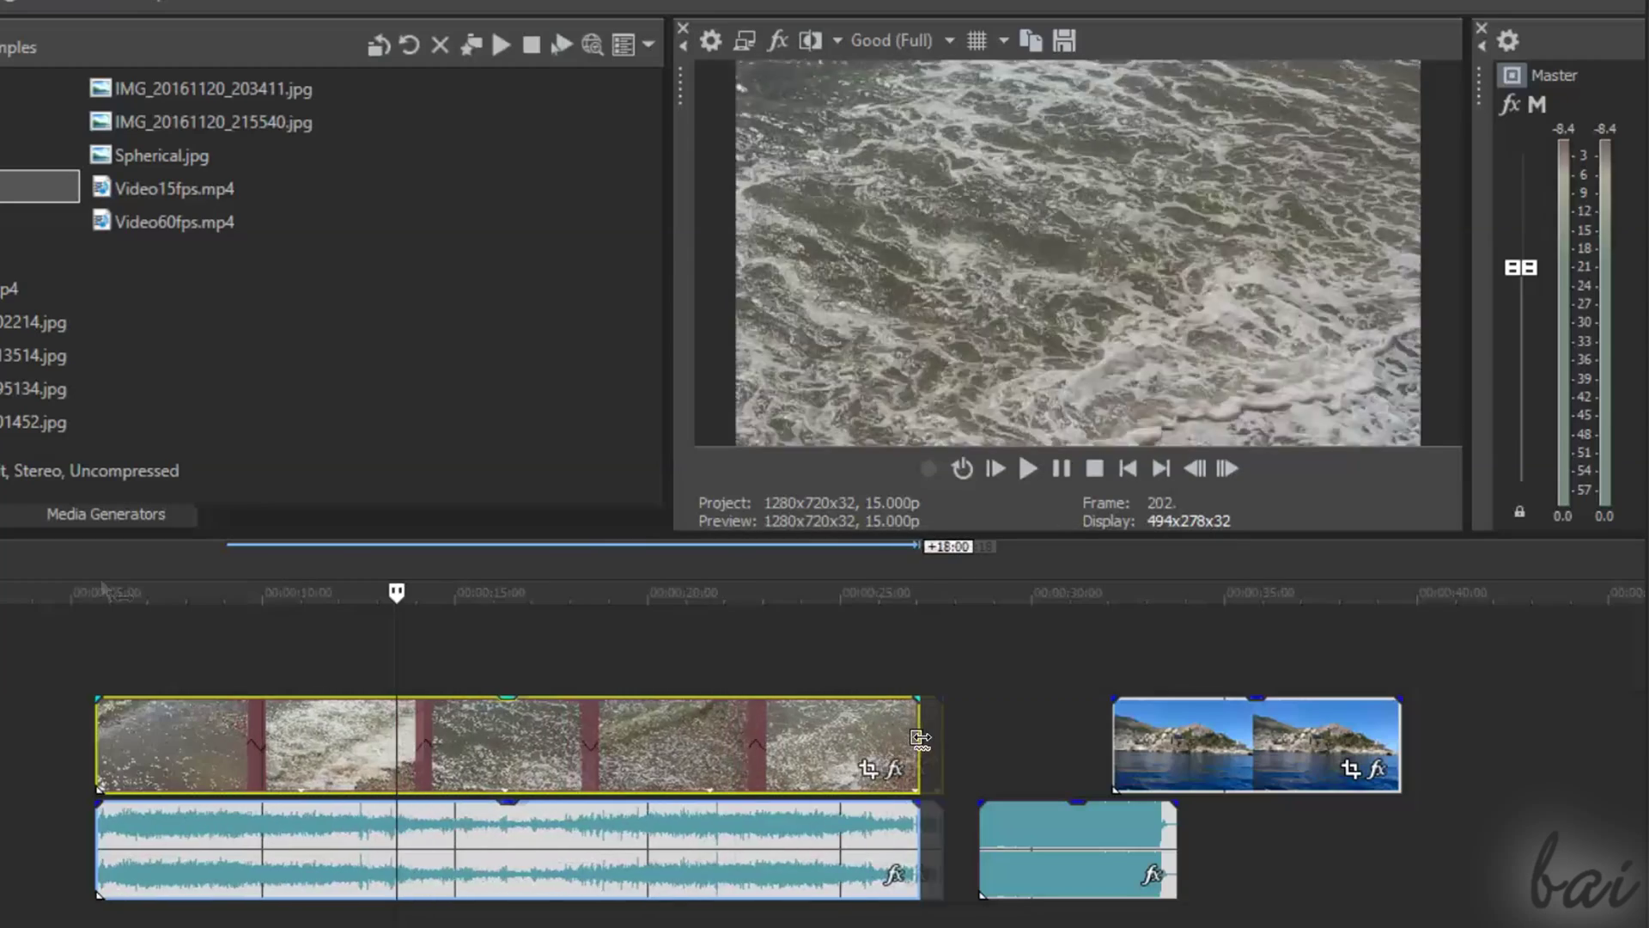
pyautogui.moveTo(778, 717); pyautogui.dragTo(947, 717)
pyautogui.click(1030, 462)
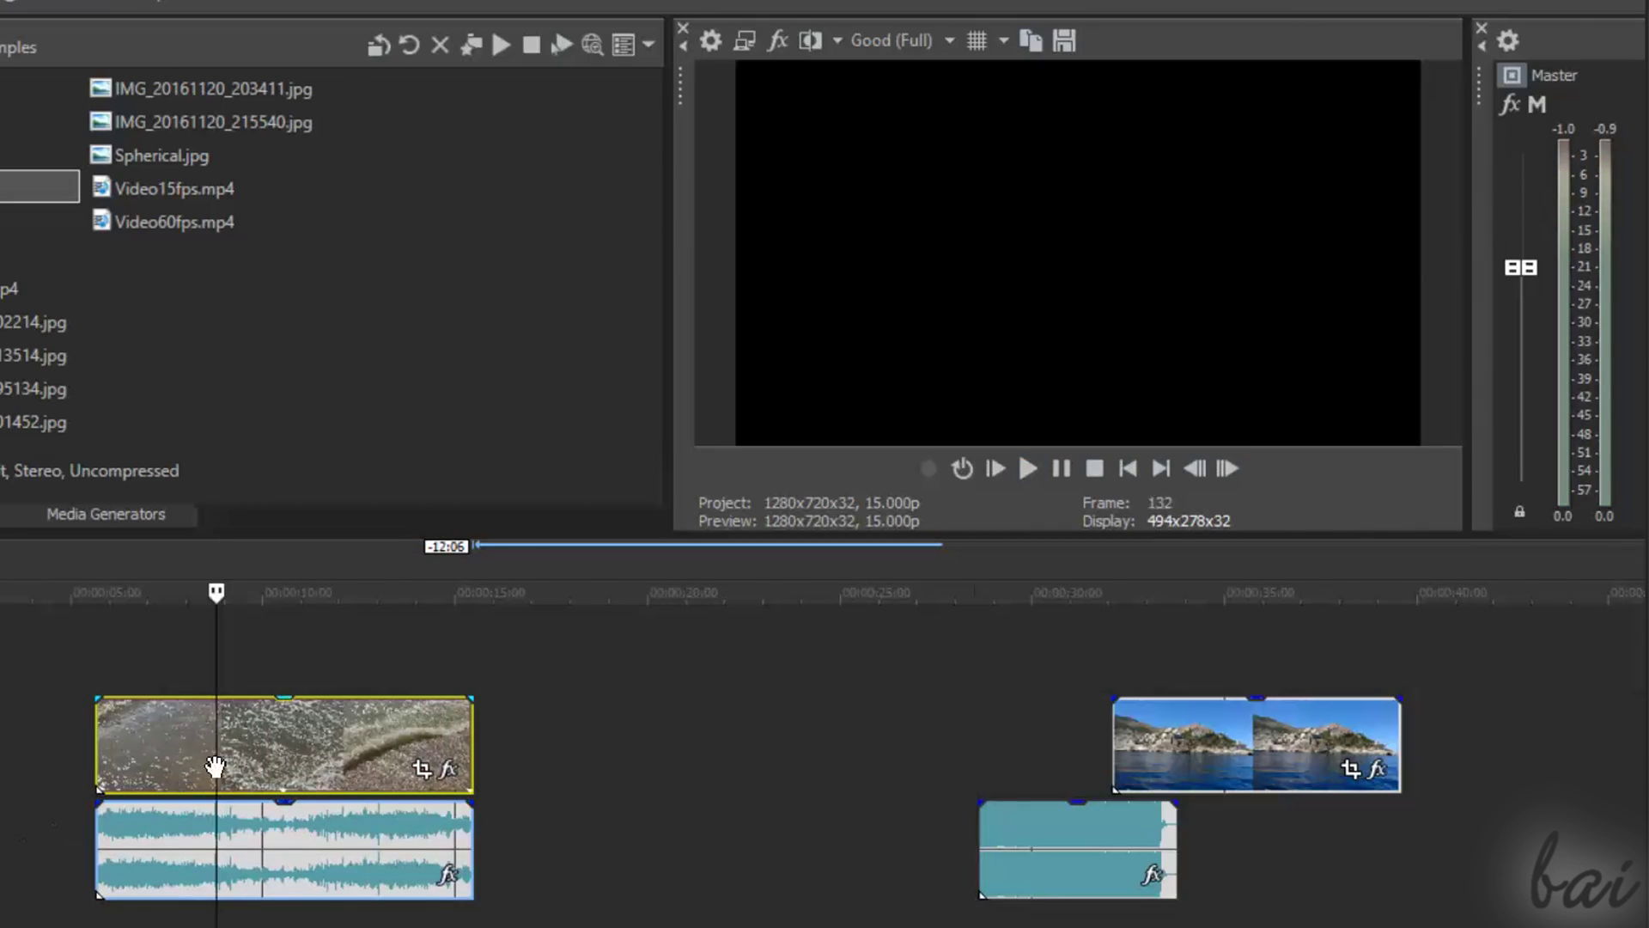
# - Cut the beach clip with its audio and paste it later on the timeline, spanning about 10–20 seconds
pyautogui.rightClick(234, 756)
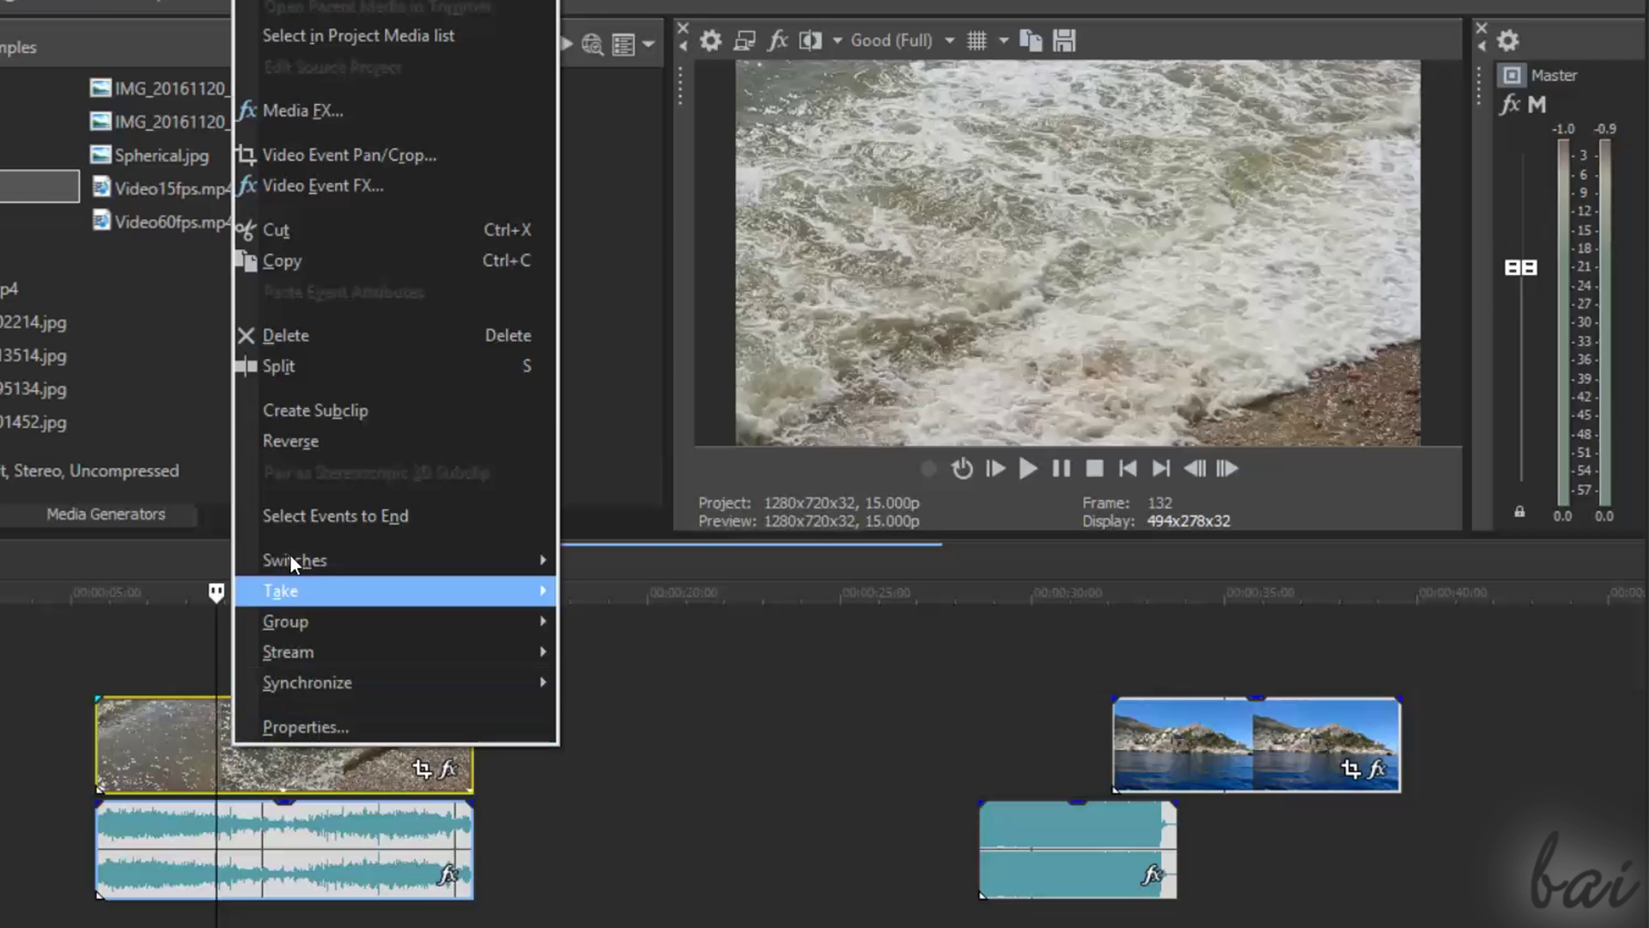
pyautogui.click(300, 231)
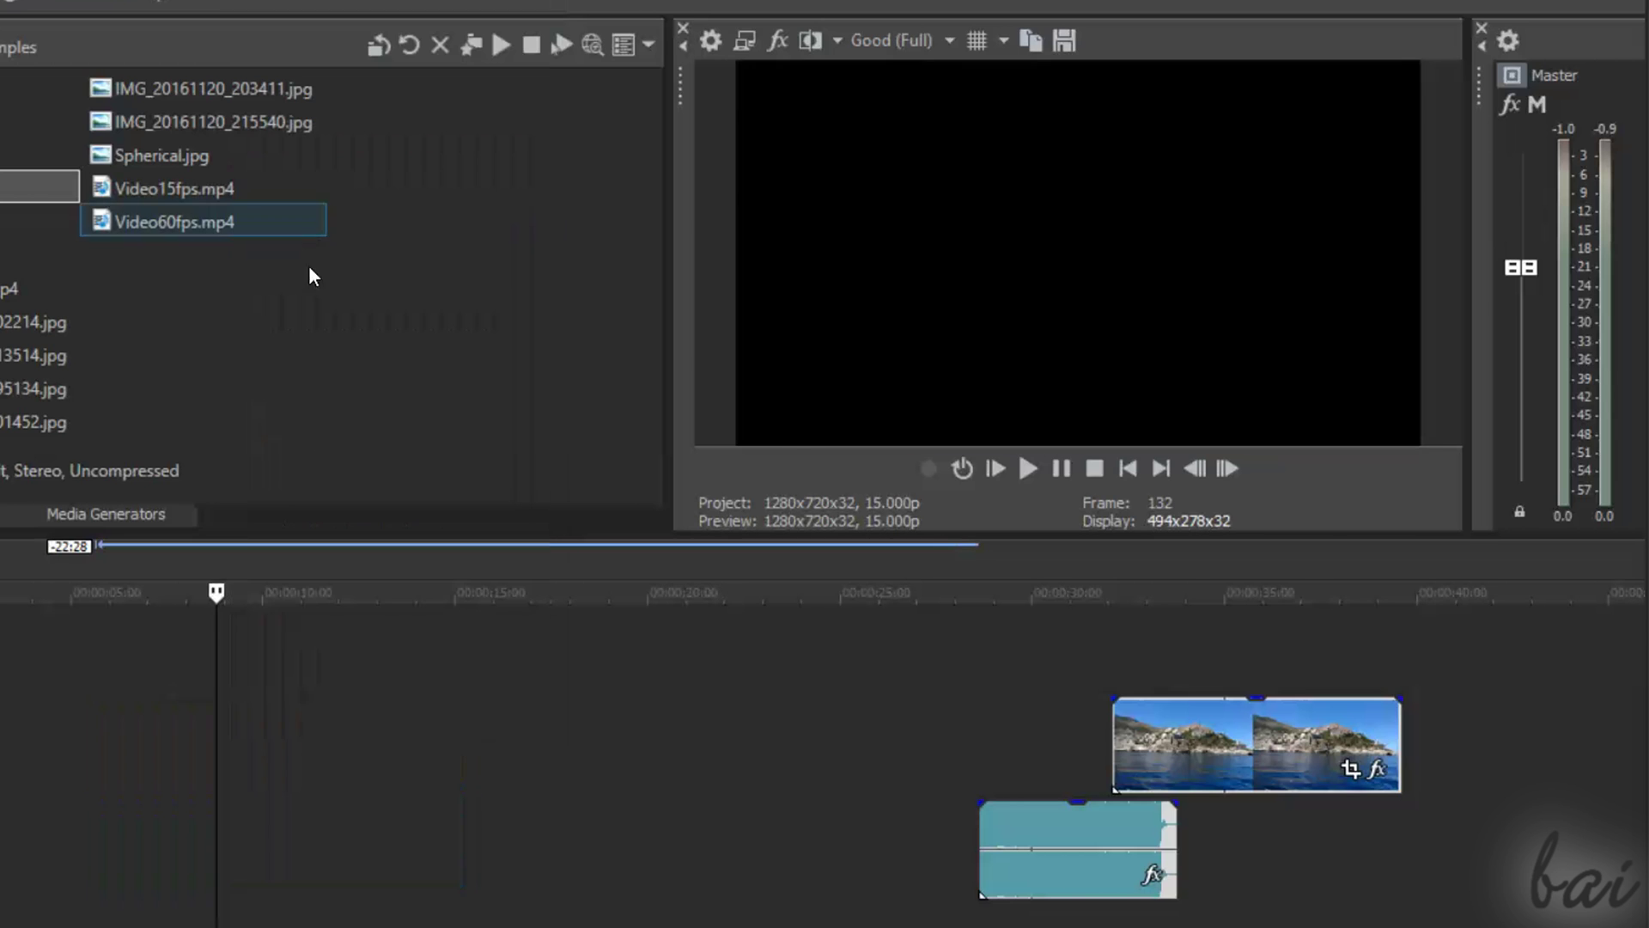
pyautogui.rightClick(456, 802)
pyautogui.click(493, 522)
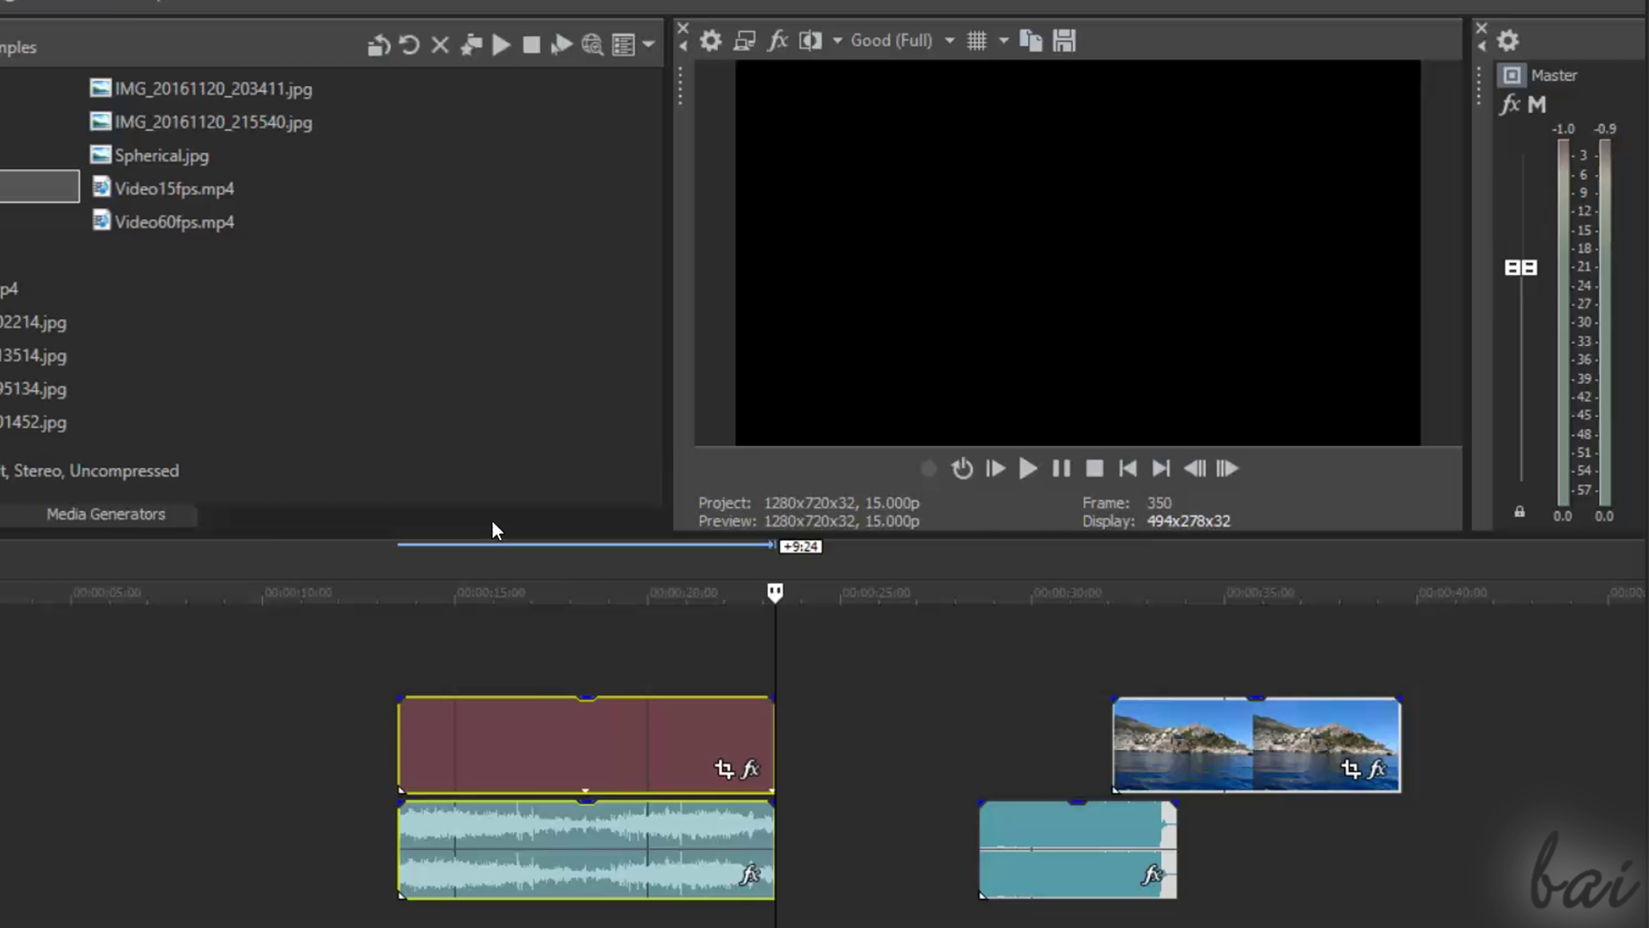
pyautogui.rightClick(295, 696)
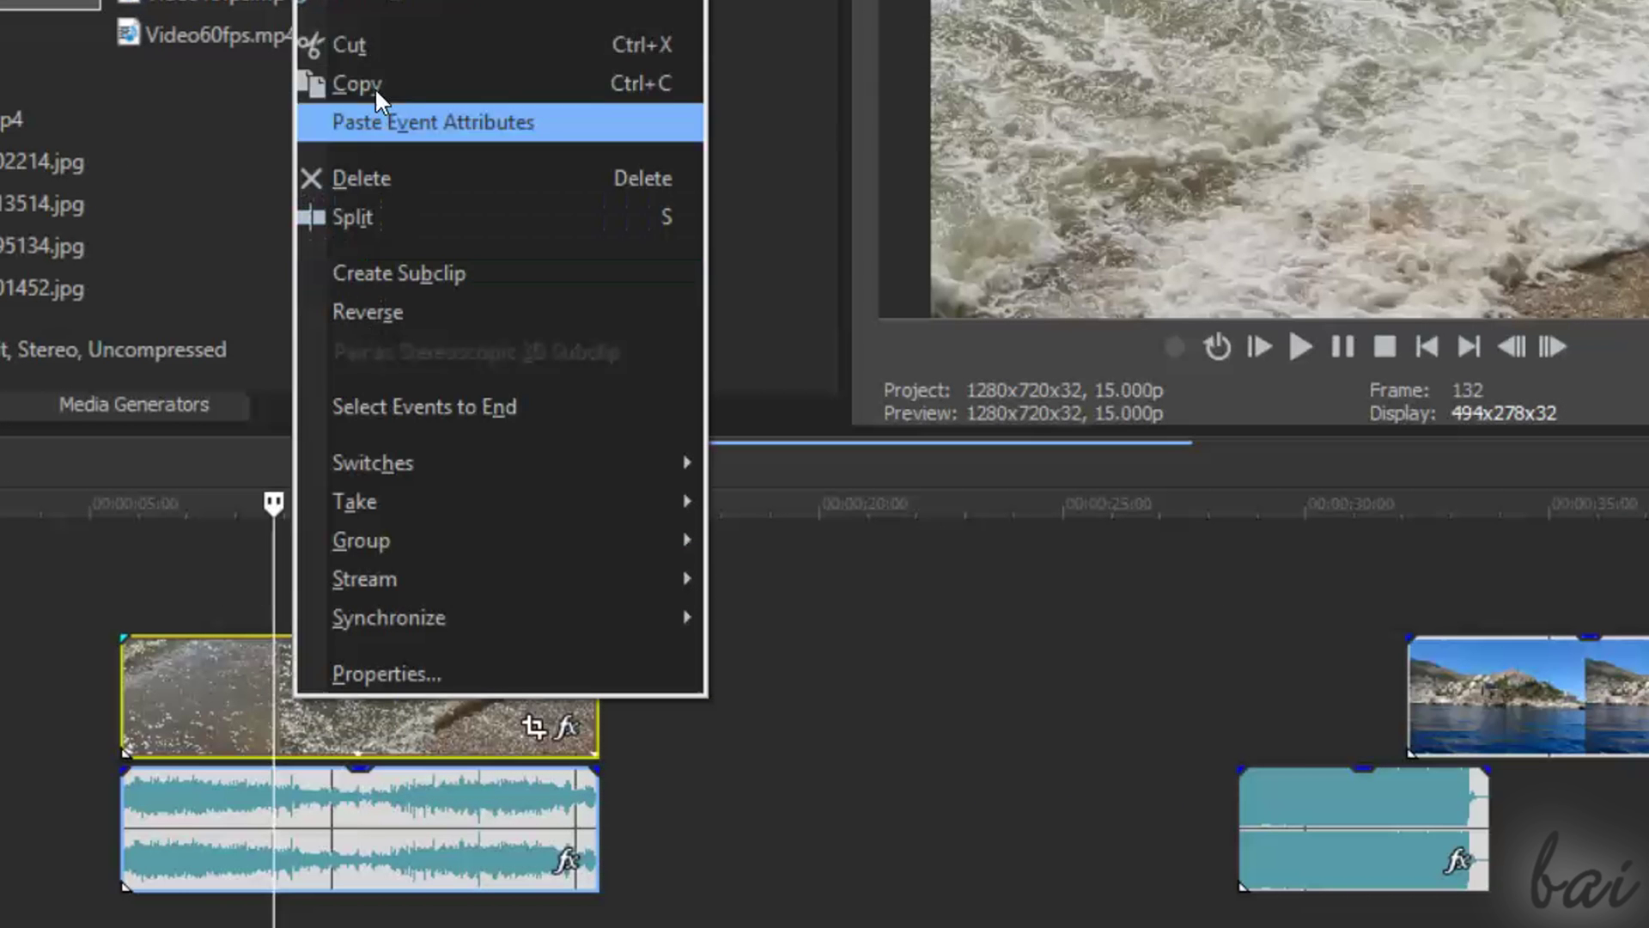
pyautogui.click(391, 46)
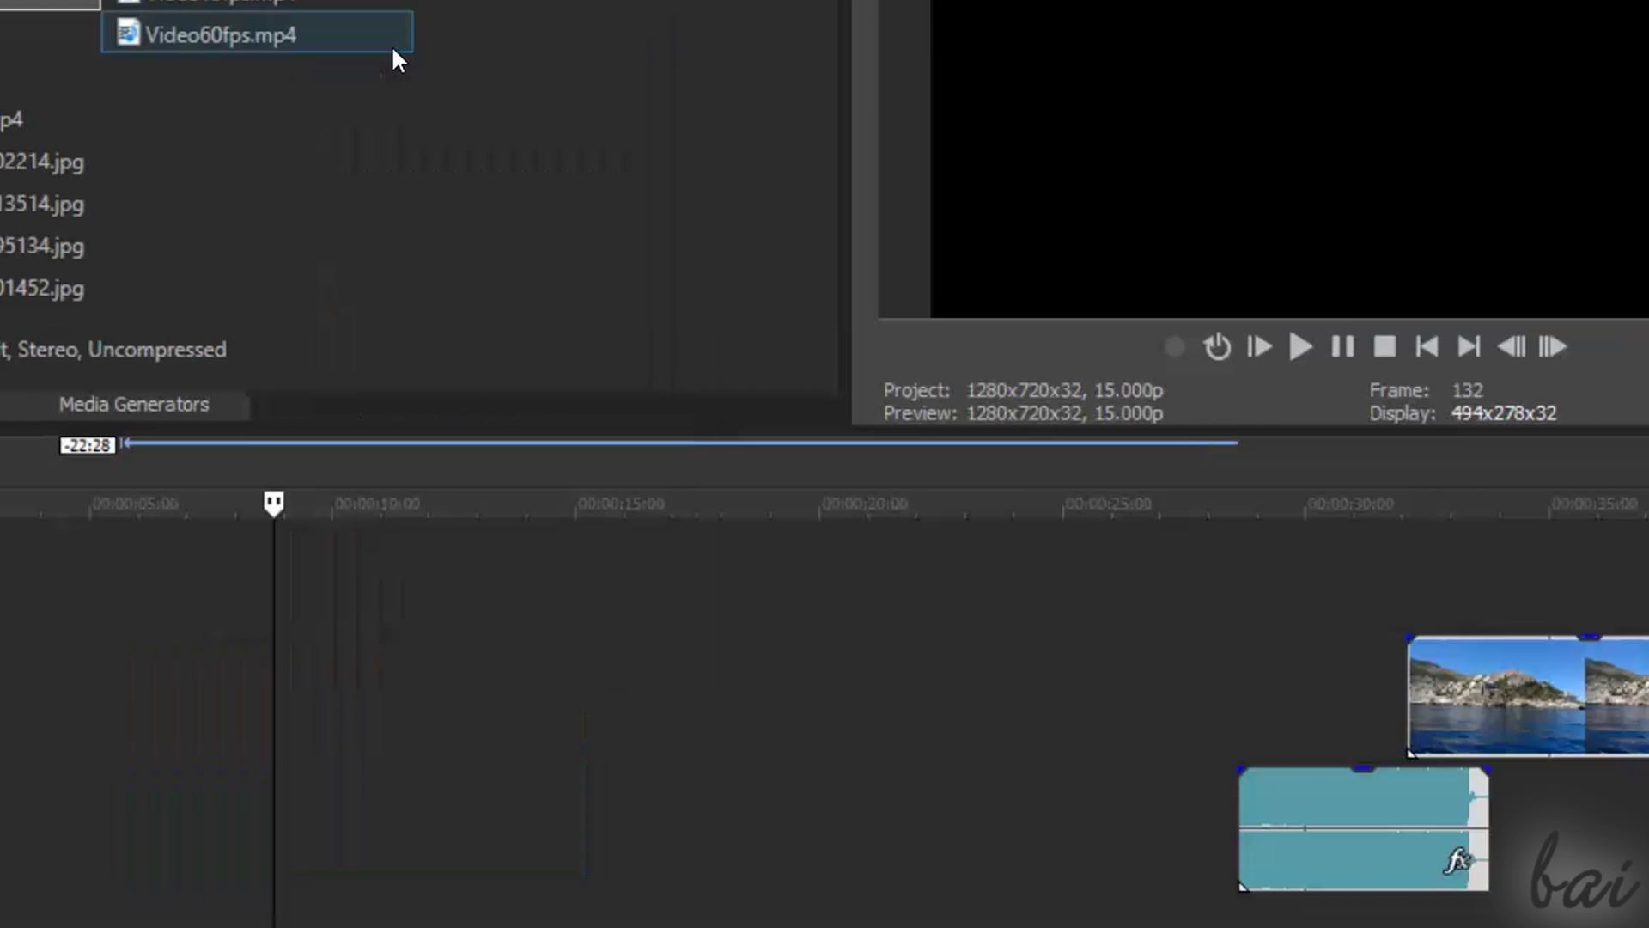
pyautogui.click(507, 512)
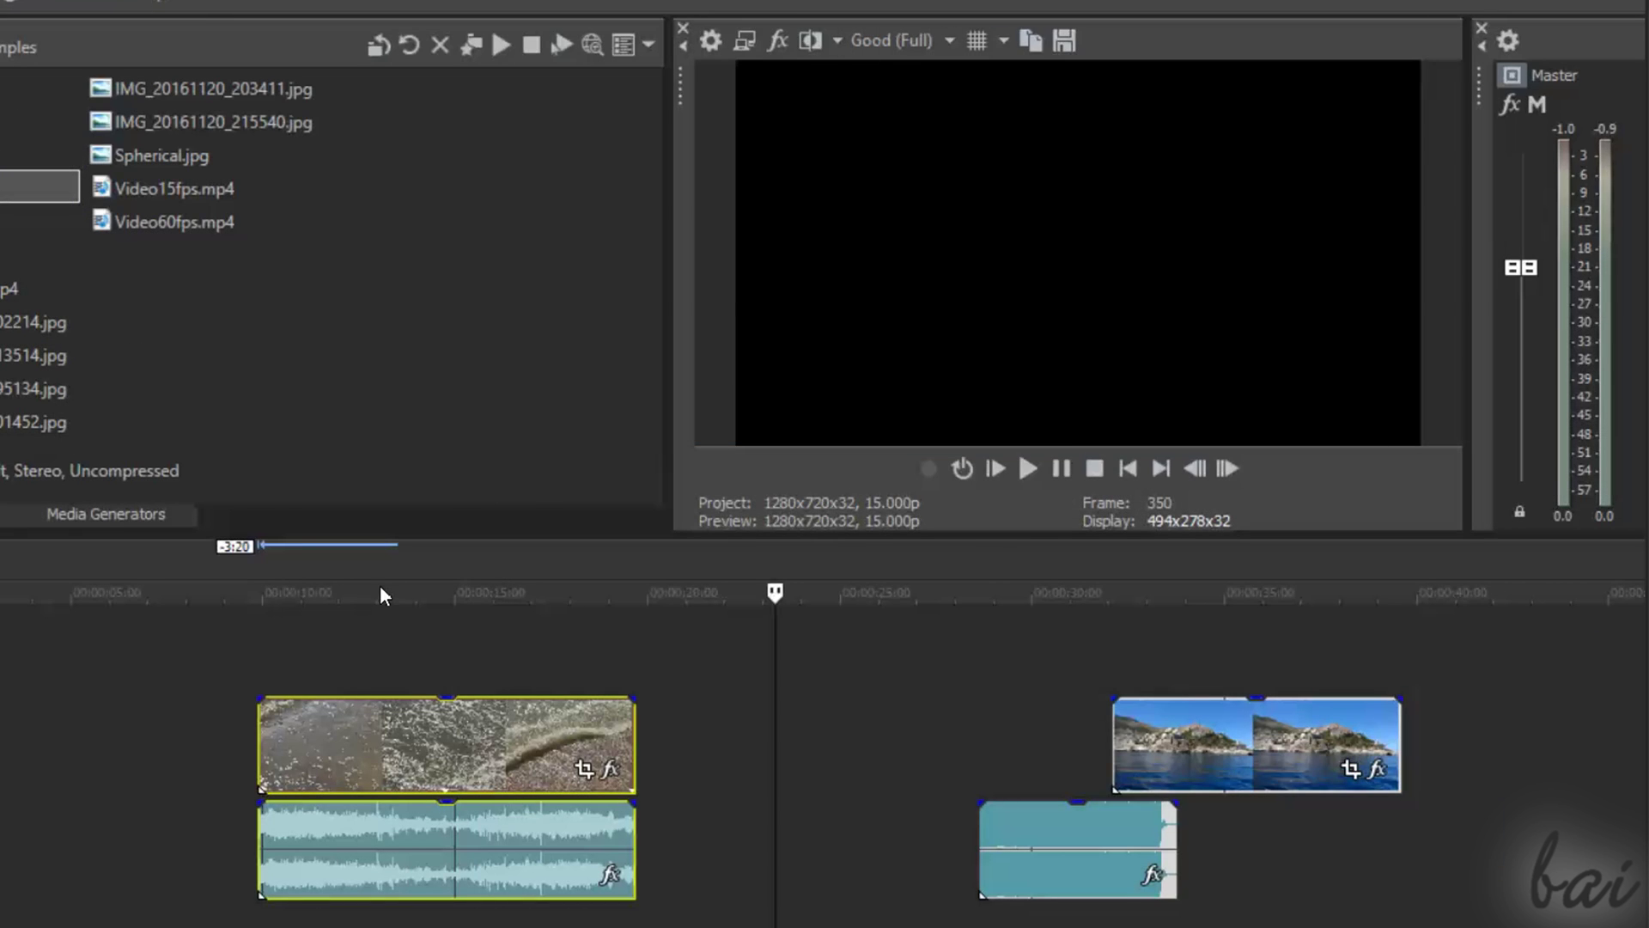
# - Mark a time range in the middle of the beach clip and cut it out, leaving two separate pieces
pyautogui.click(396, 591)
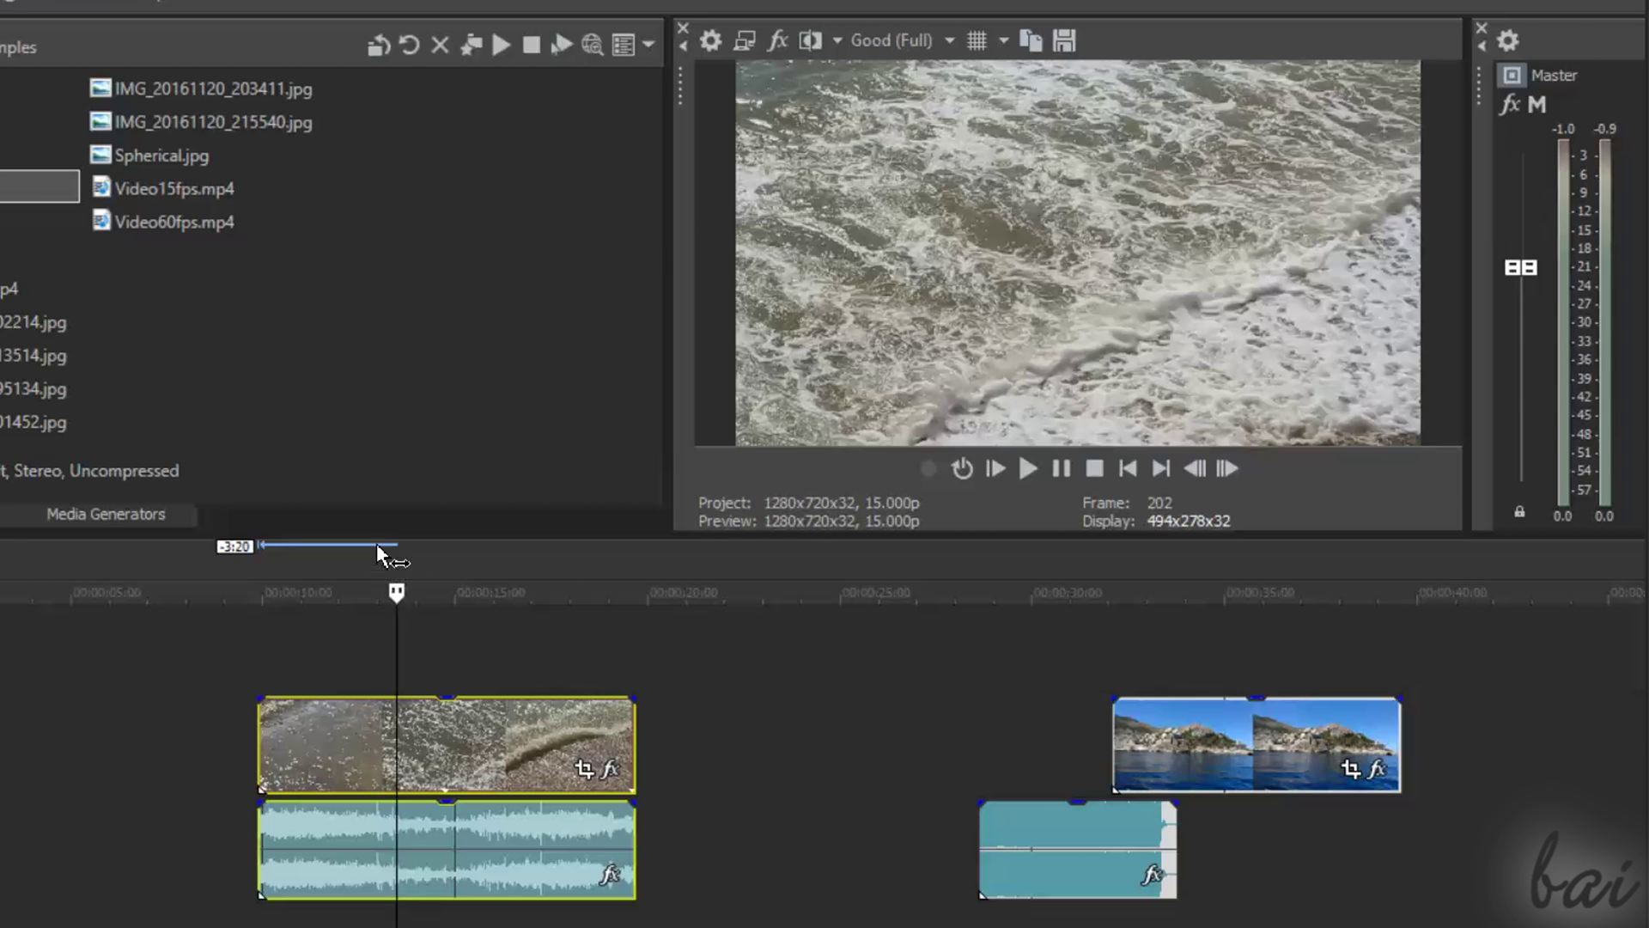
pyautogui.moveTo(391, 563); pyautogui.dragTo(518, 575)
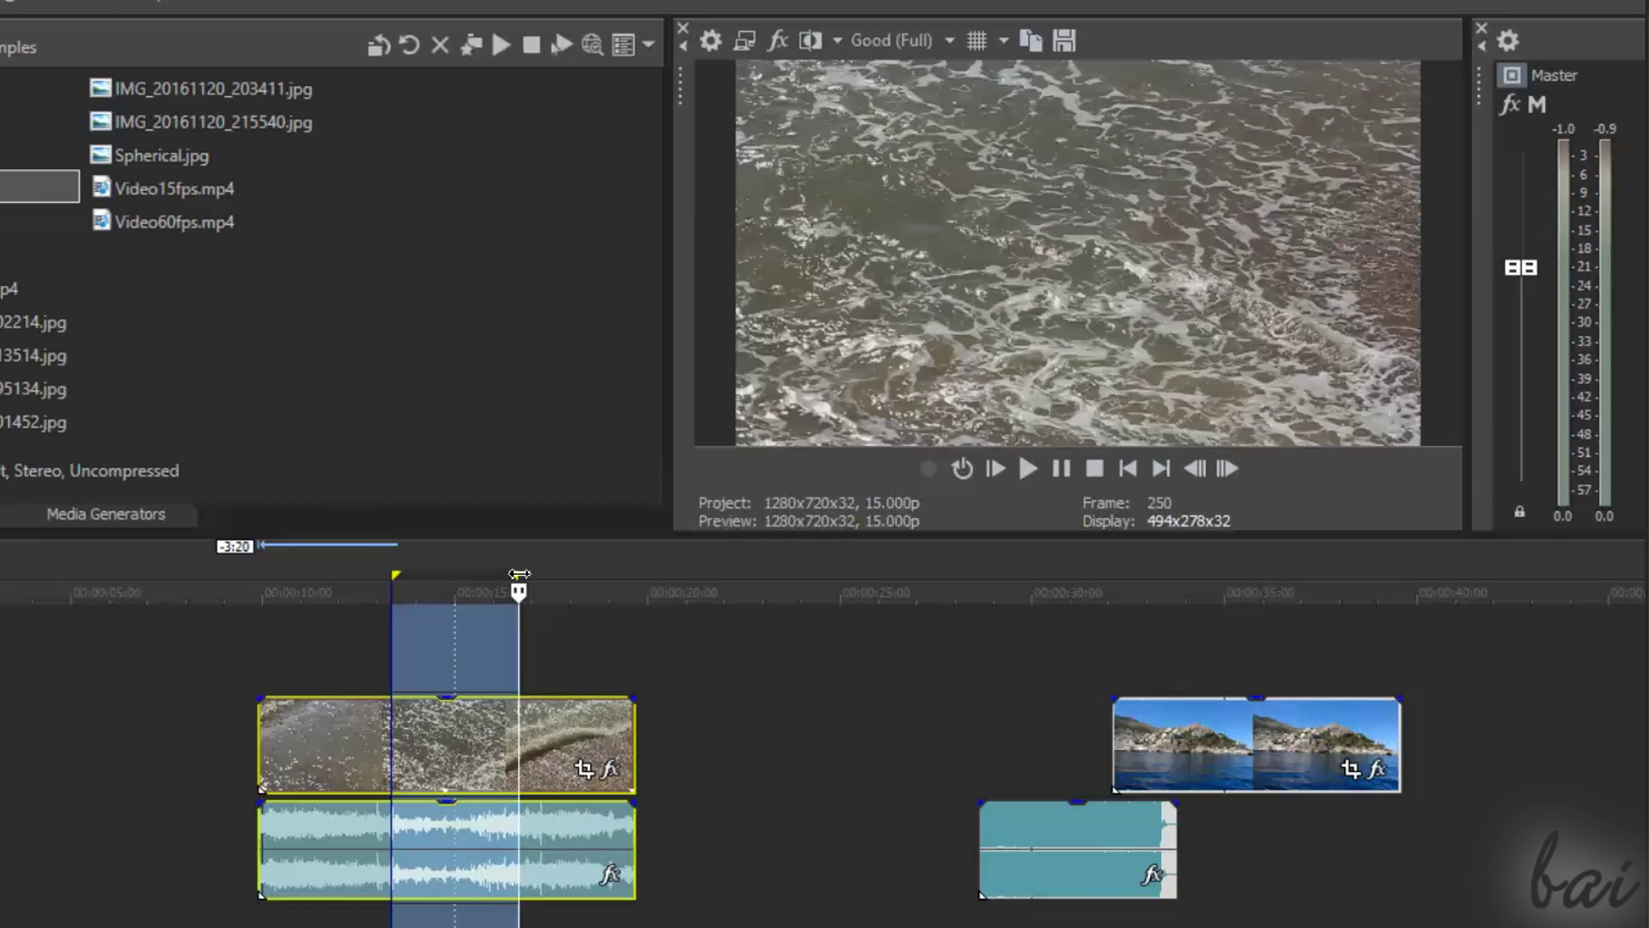
pyautogui.rightClick(452, 751)
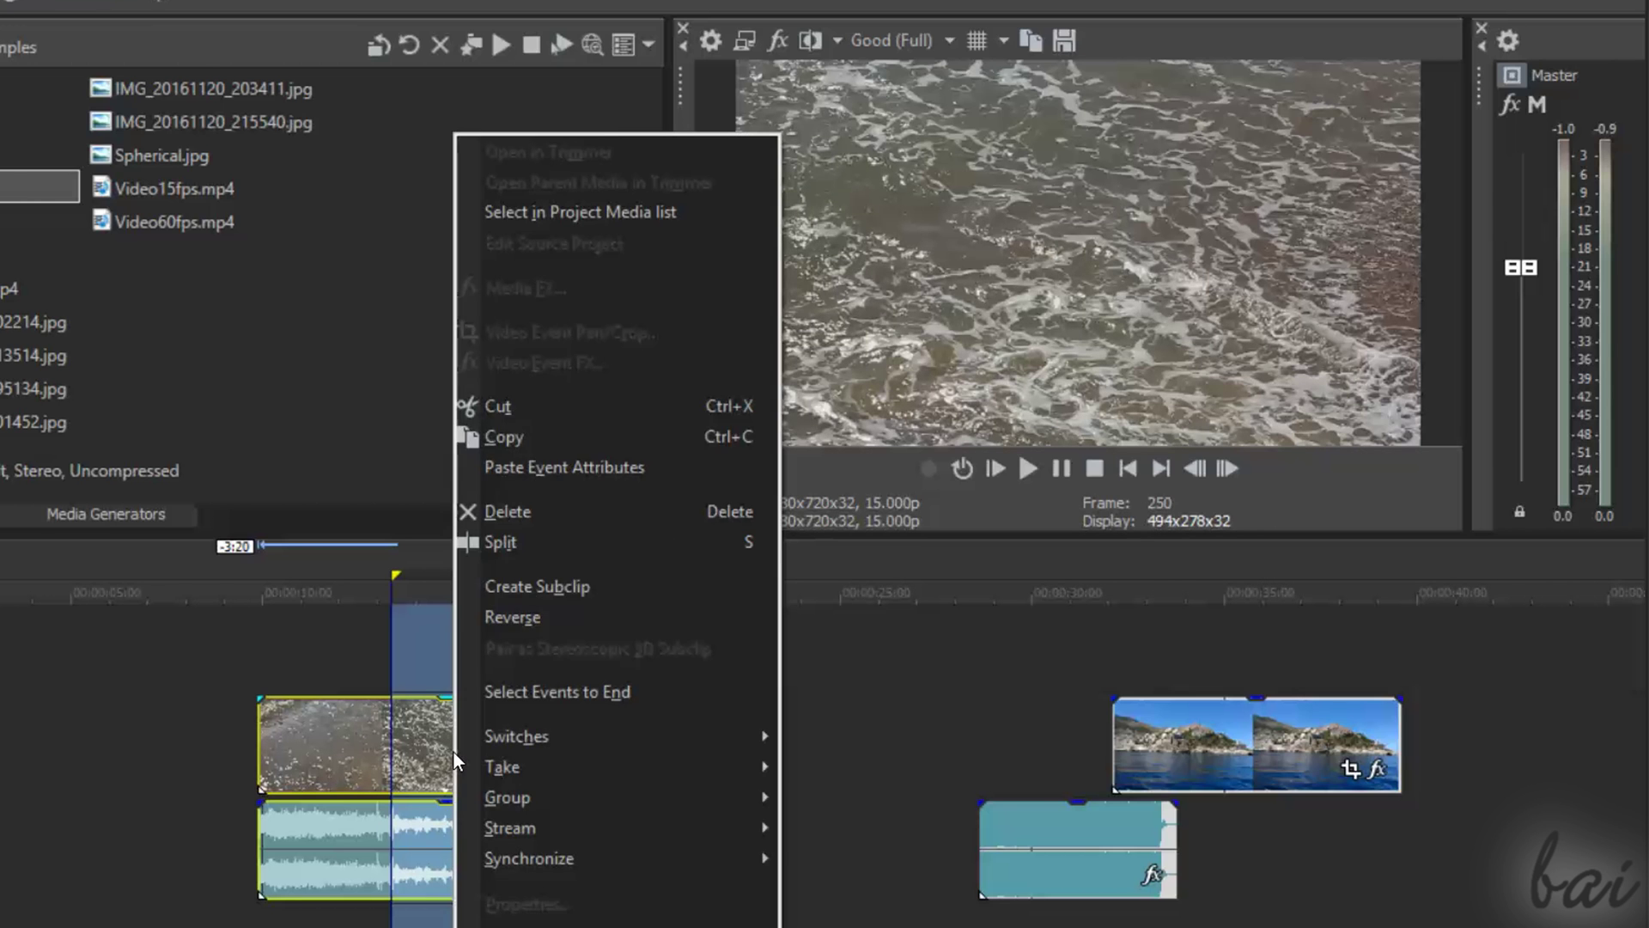
pyautogui.click(523, 407)
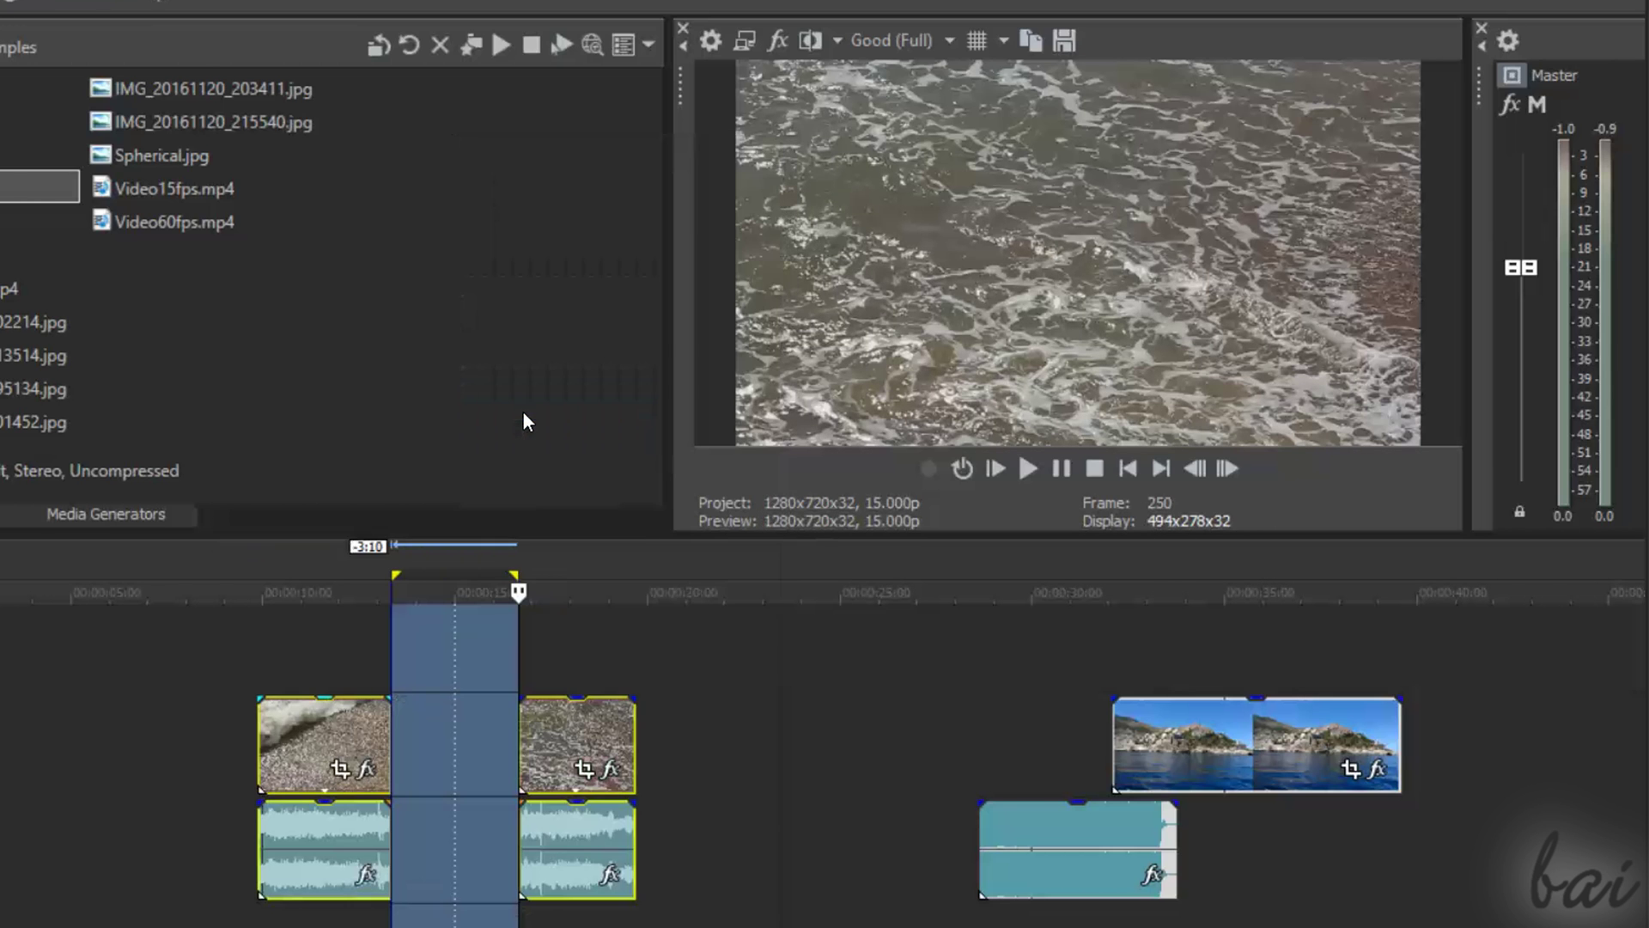
pyautogui.click(560, 745)
pyautogui.click(363, 727)
pyautogui.click(572, 719)
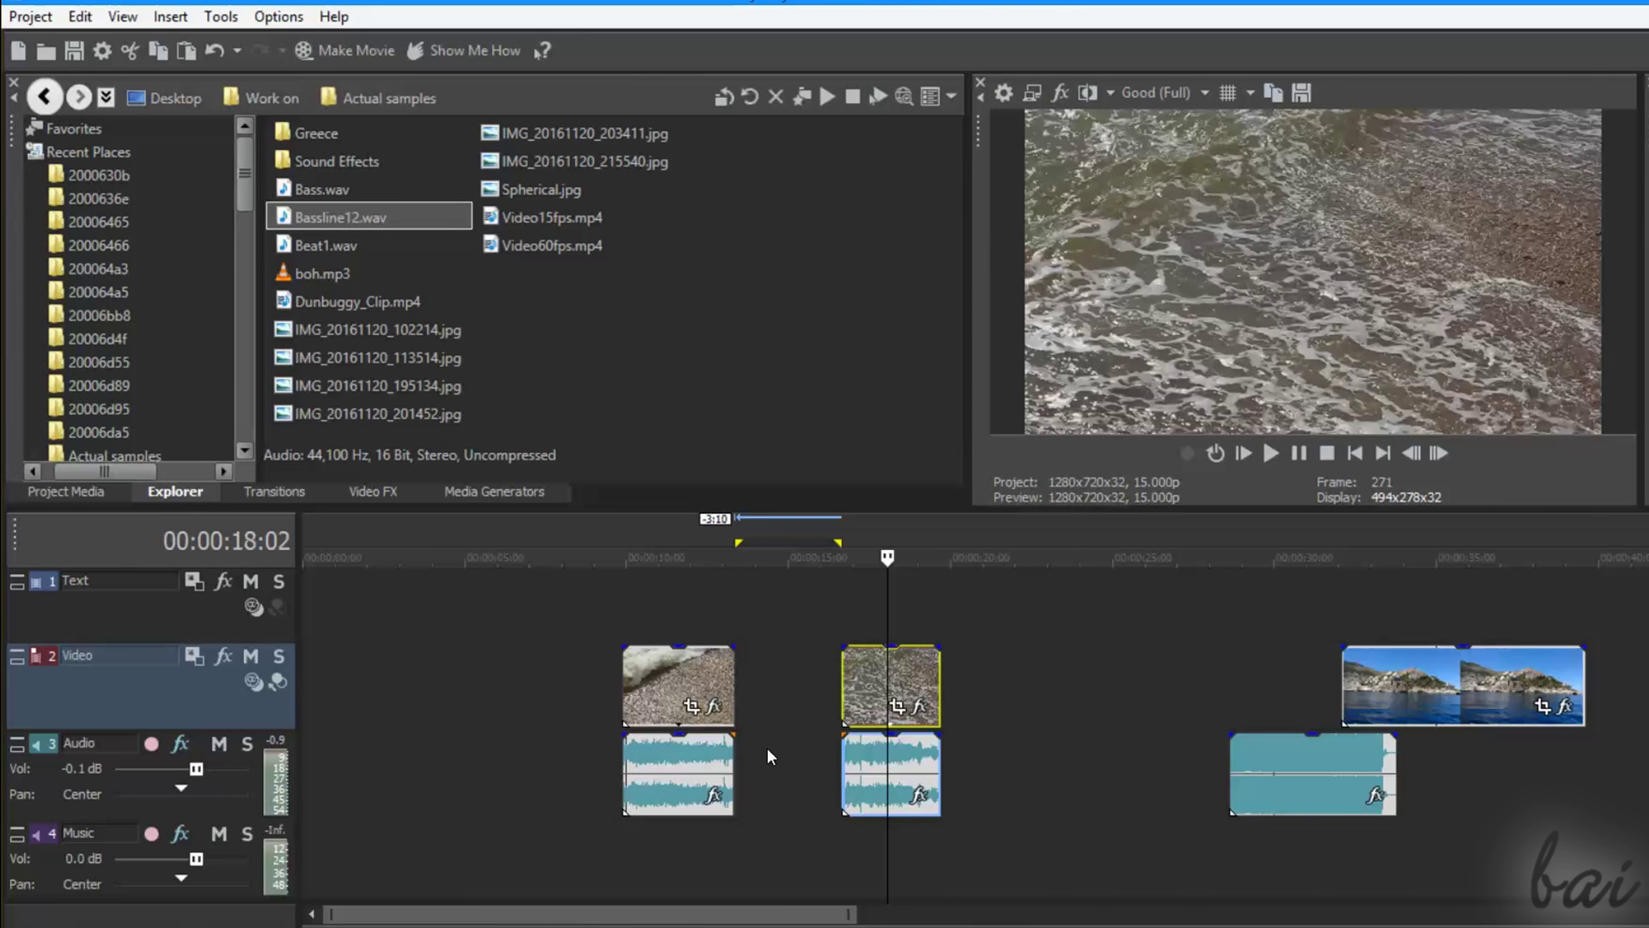
# - Undo, redo, then undo the middle-section cut so the beach clip is continuous again
pyautogui.hotkey('ctrl', 'z')
pyautogui.hotkey('ctrl', 'shift', 'z')
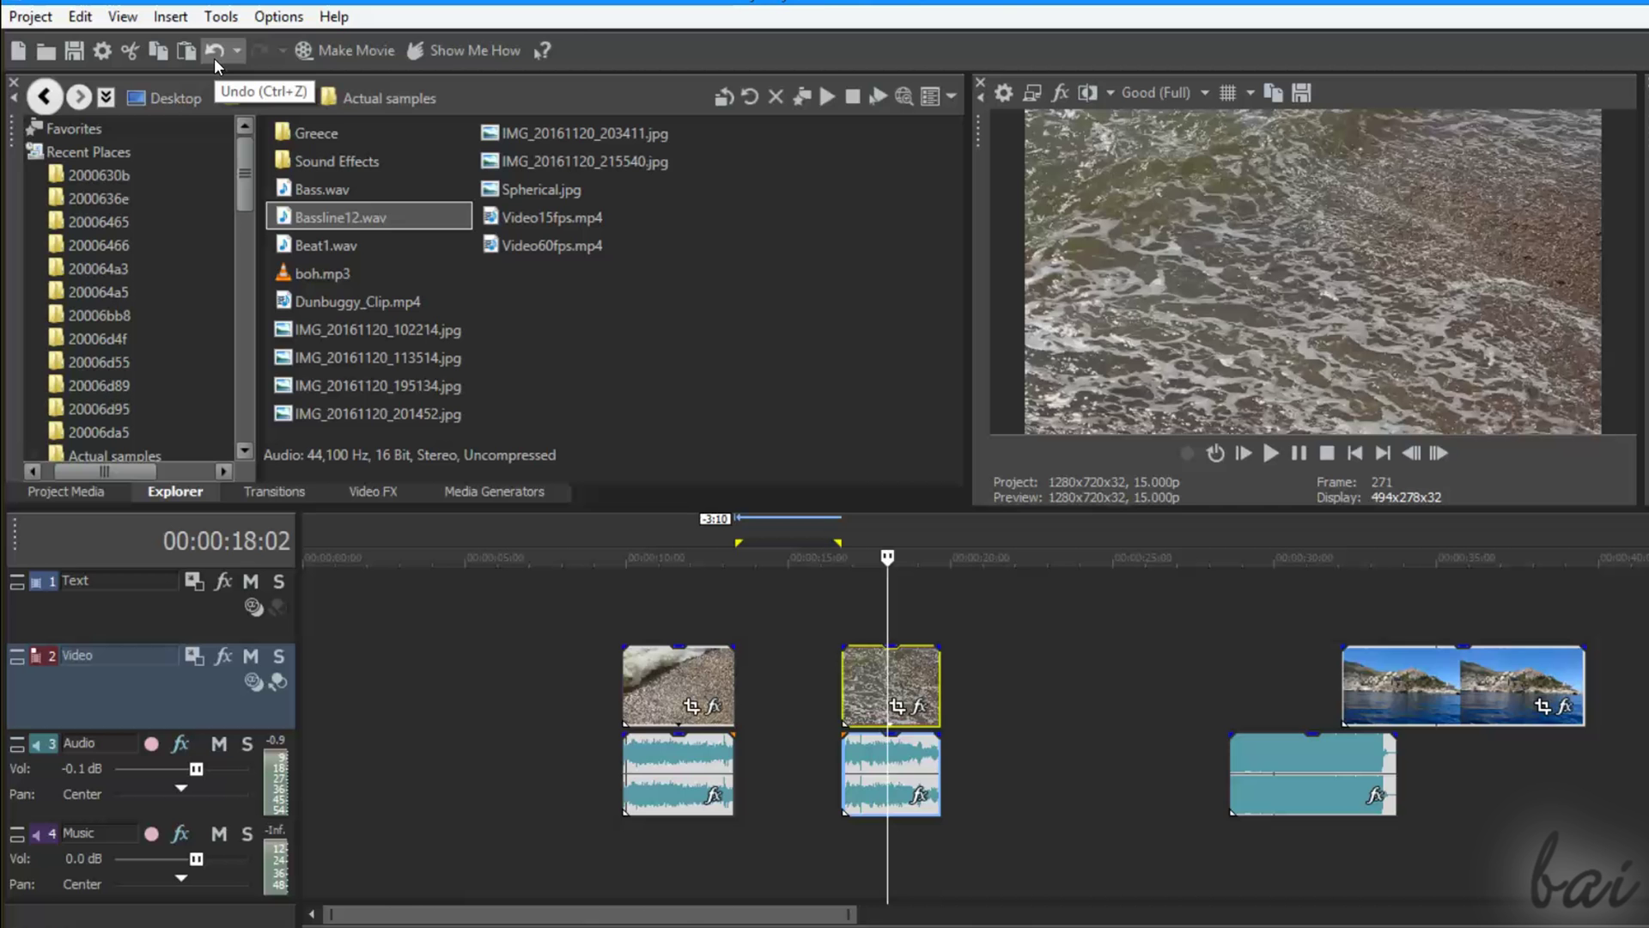
pyautogui.click(214, 59)
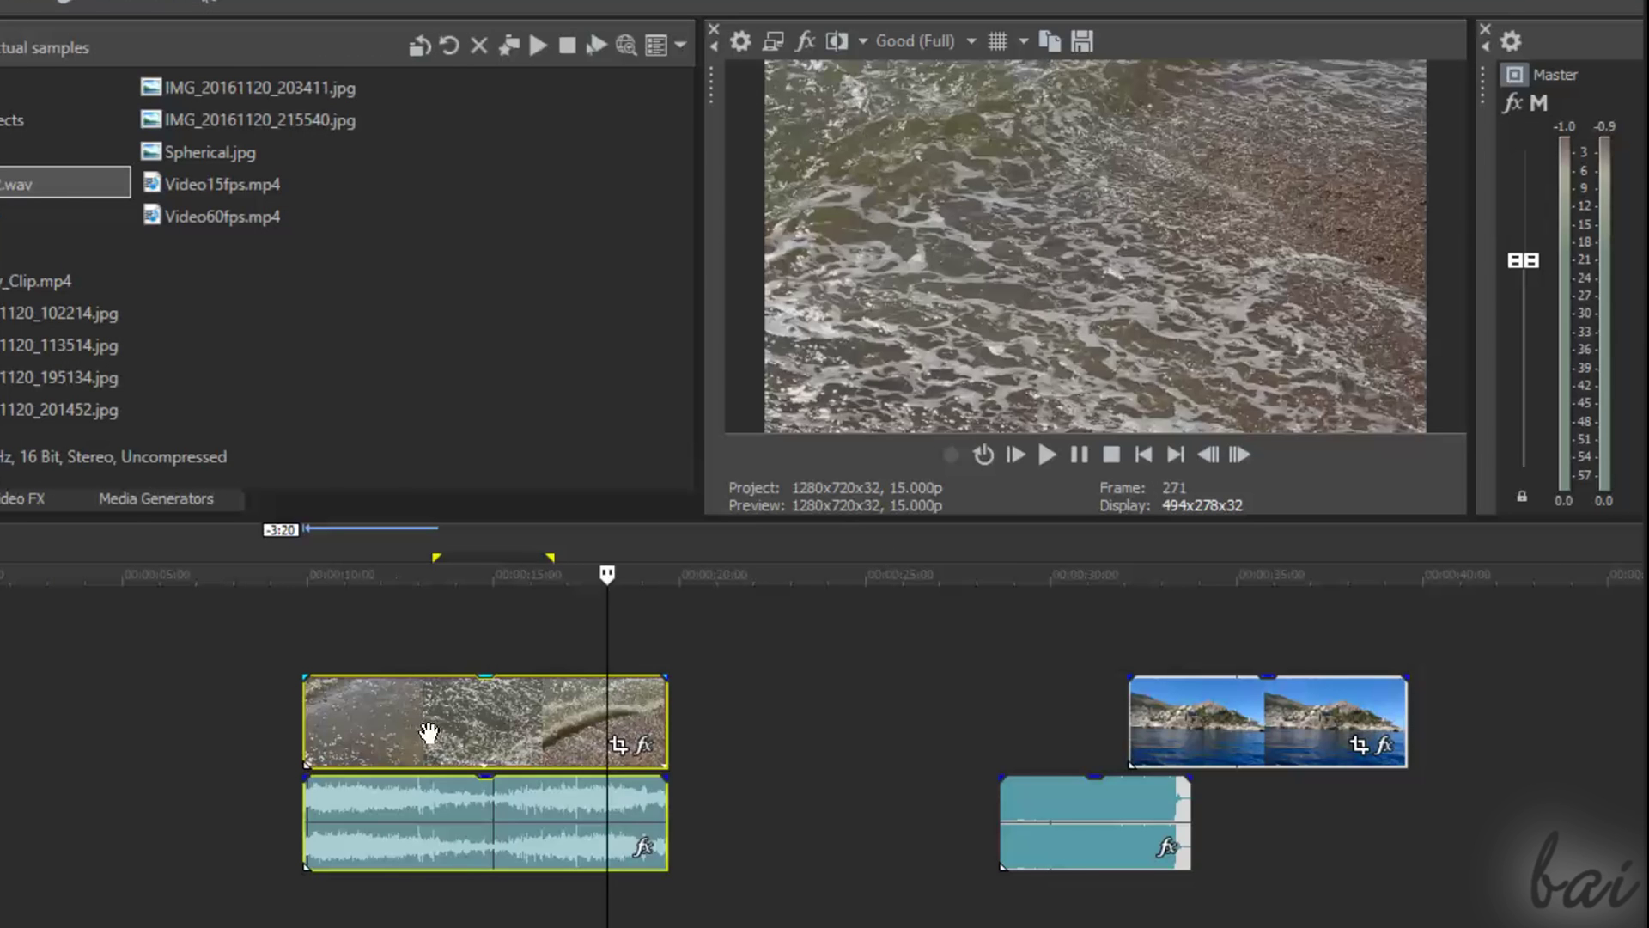
# - Split the beach clip at three playhead positions with S and drag the last piece further right
pyautogui.click(430, 736)
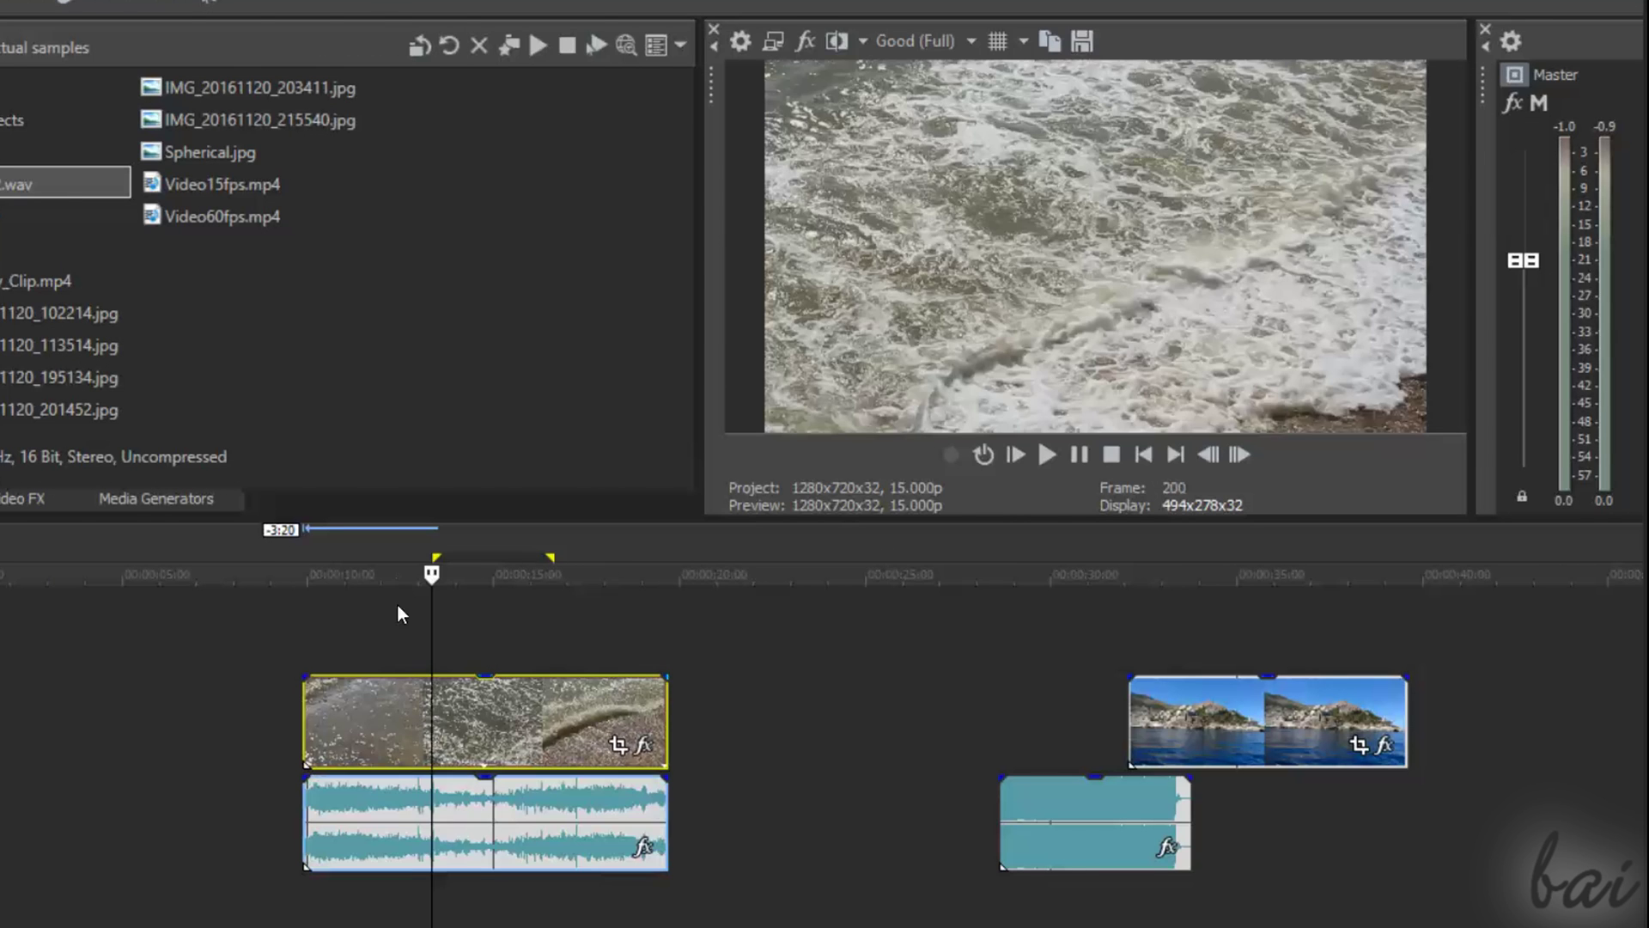
pyautogui.click(367, 574)
pyautogui.press('s')
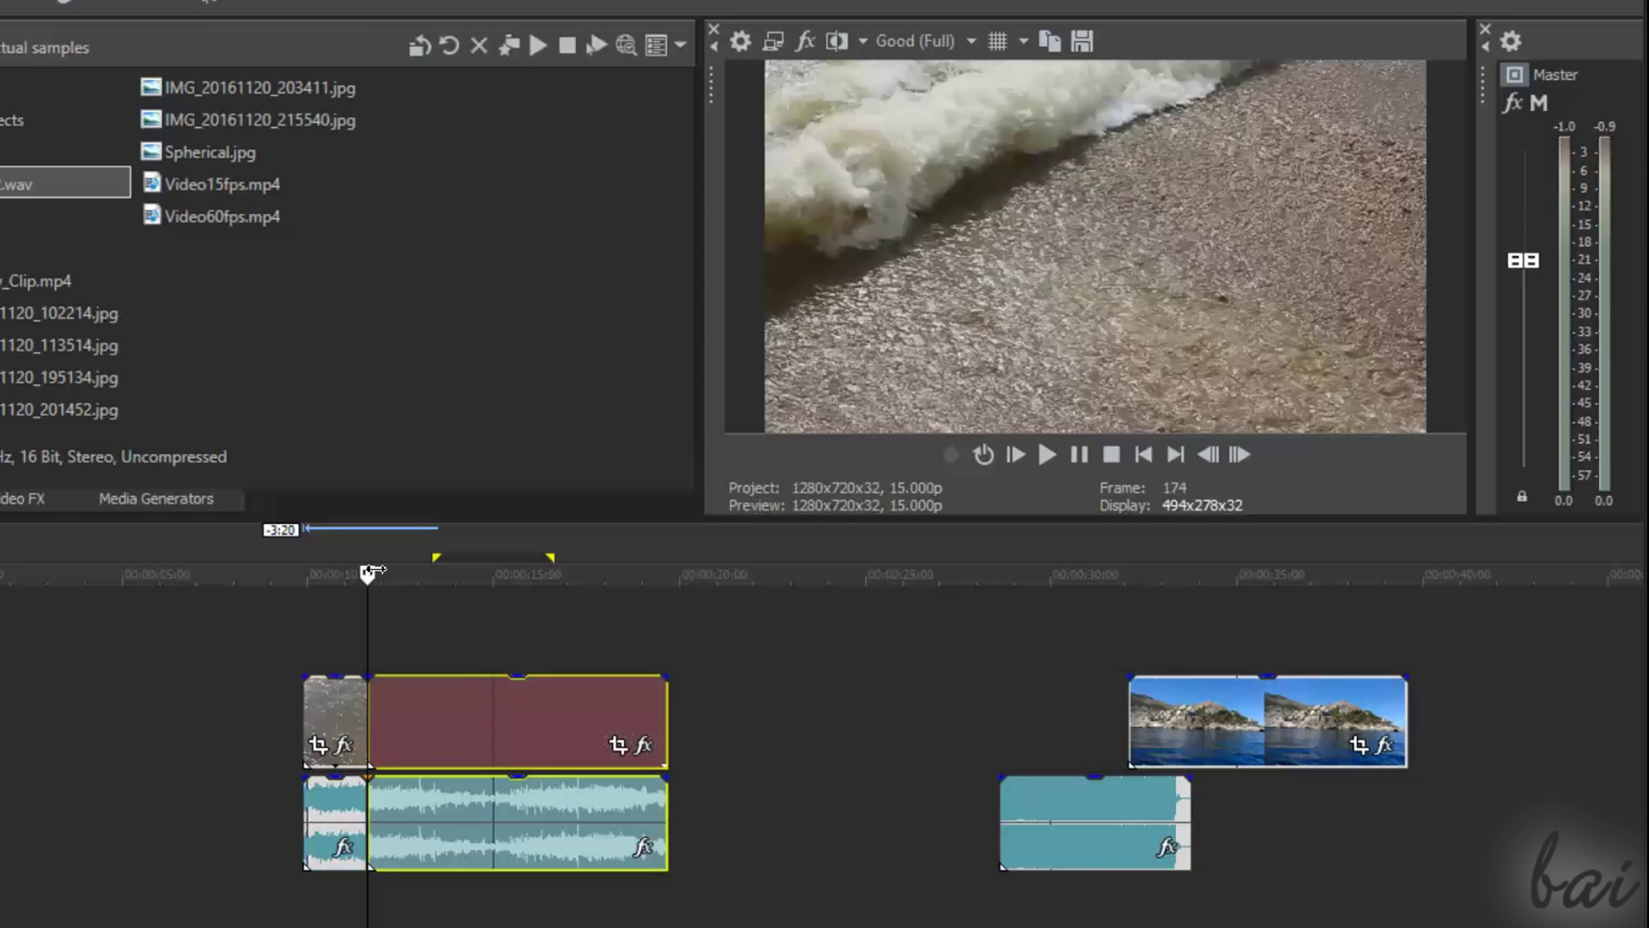
pyautogui.click(466, 576)
pyautogui.press('s')
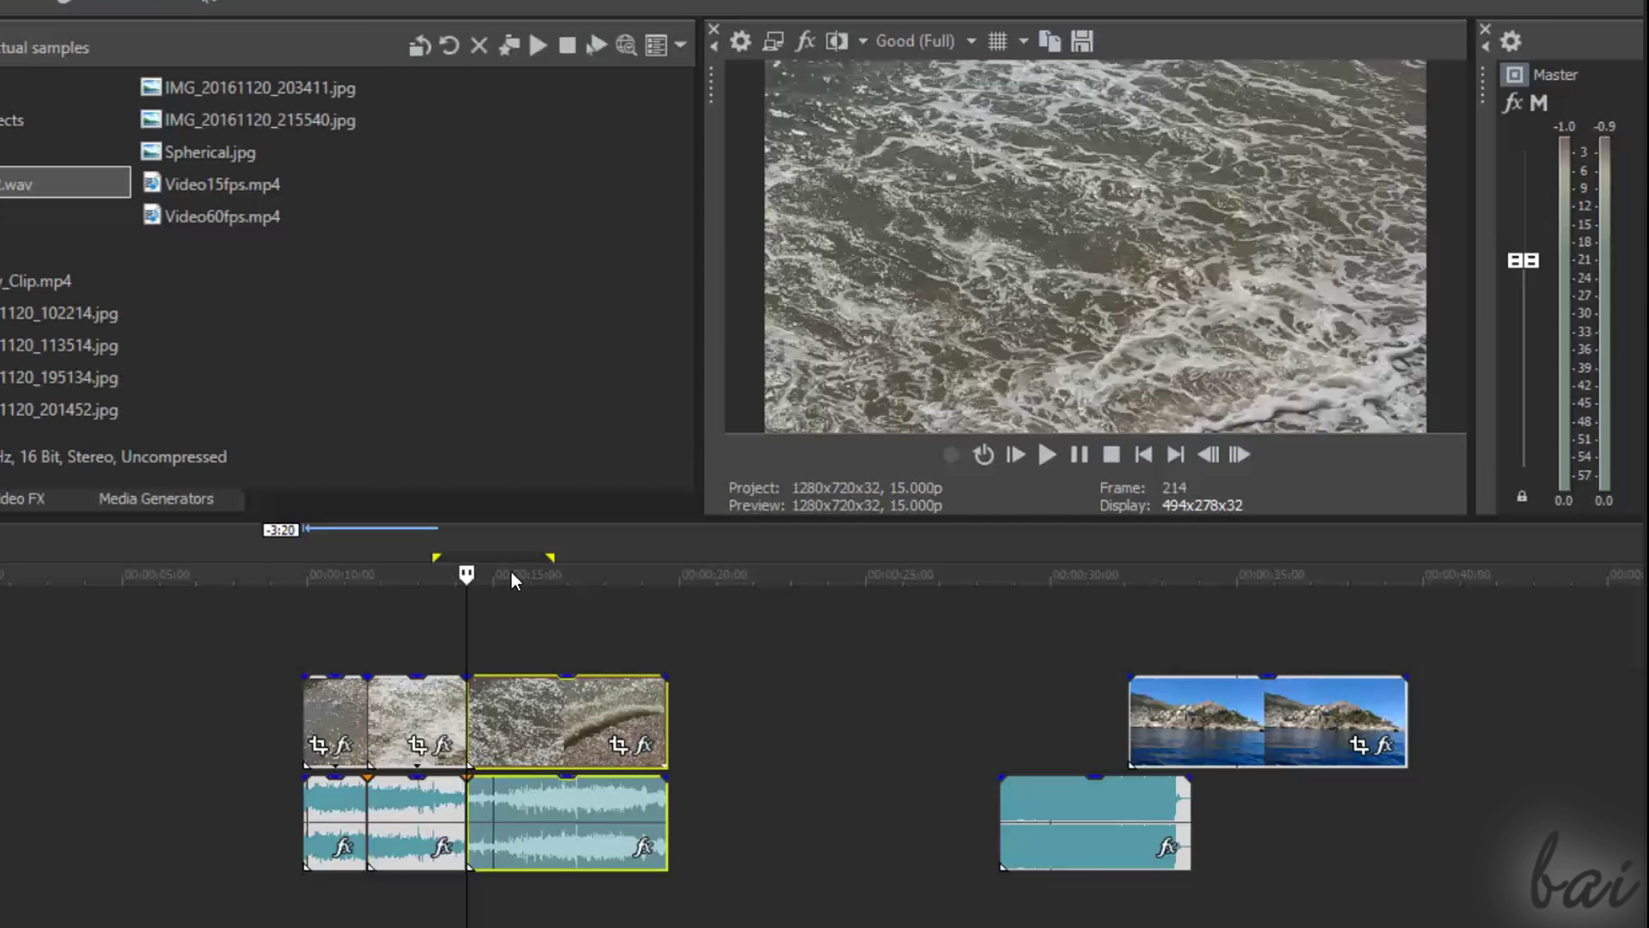
pyautogui.click(551, 577)
pyautogui.press('s')
pyautogui.moveTo(615, 700); pyautogui.dragTo(782, 725)
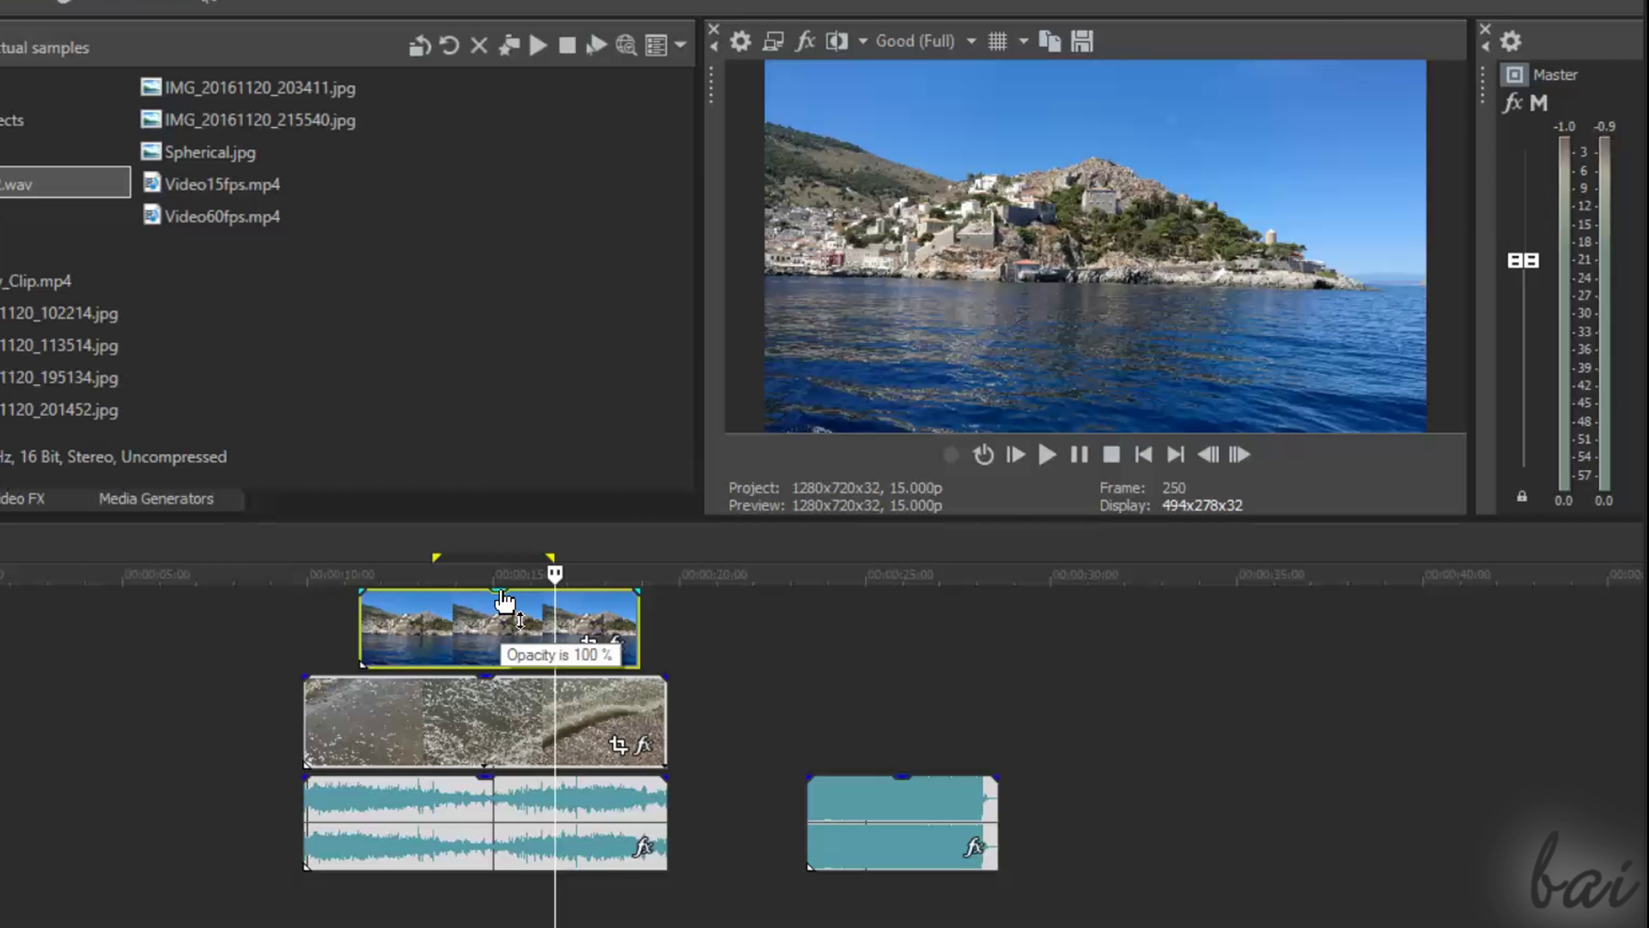
# - Drop the island overlay's opacity to 0% and set the beach audio gain to about -15.3 dB
pyautogui.moveTo(507, 637)
pyautogui.mouseDown()
pyautogui.moveTo(525, 687)
pyautogui.moveTo(500, 632)
pyautogui.moveTo(504, 682)
pyautogui.moveTo(493, 601)
pyautogui.mouseUp()
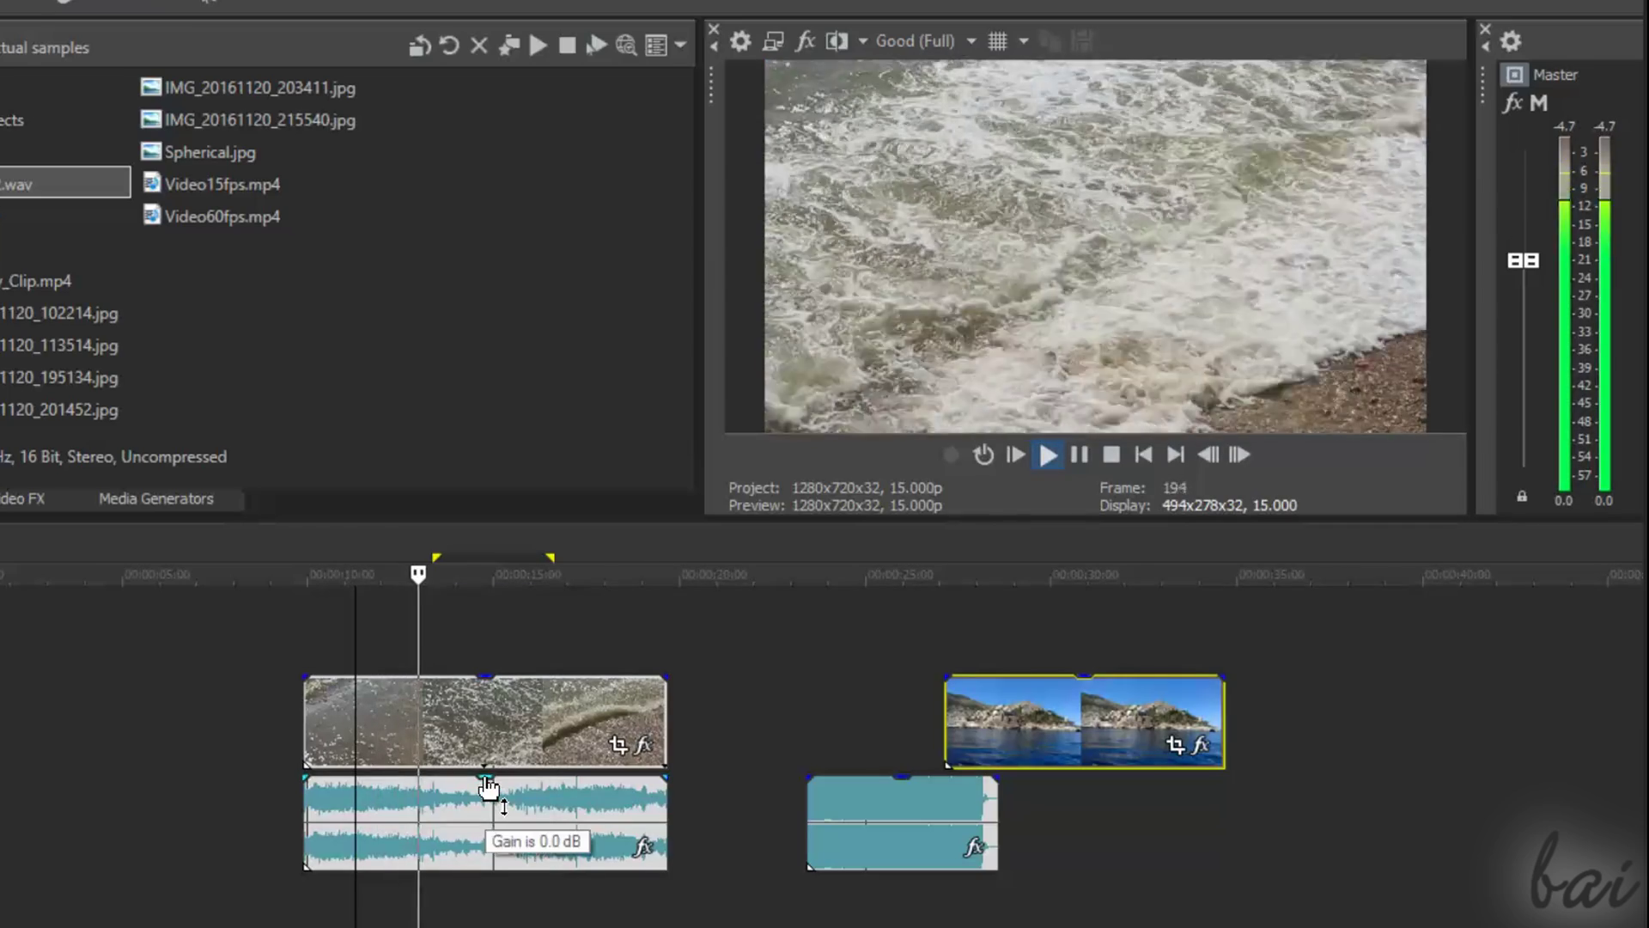
pyautogui.moveTo(488, 787); pyautogui.dragTo(491, 878)
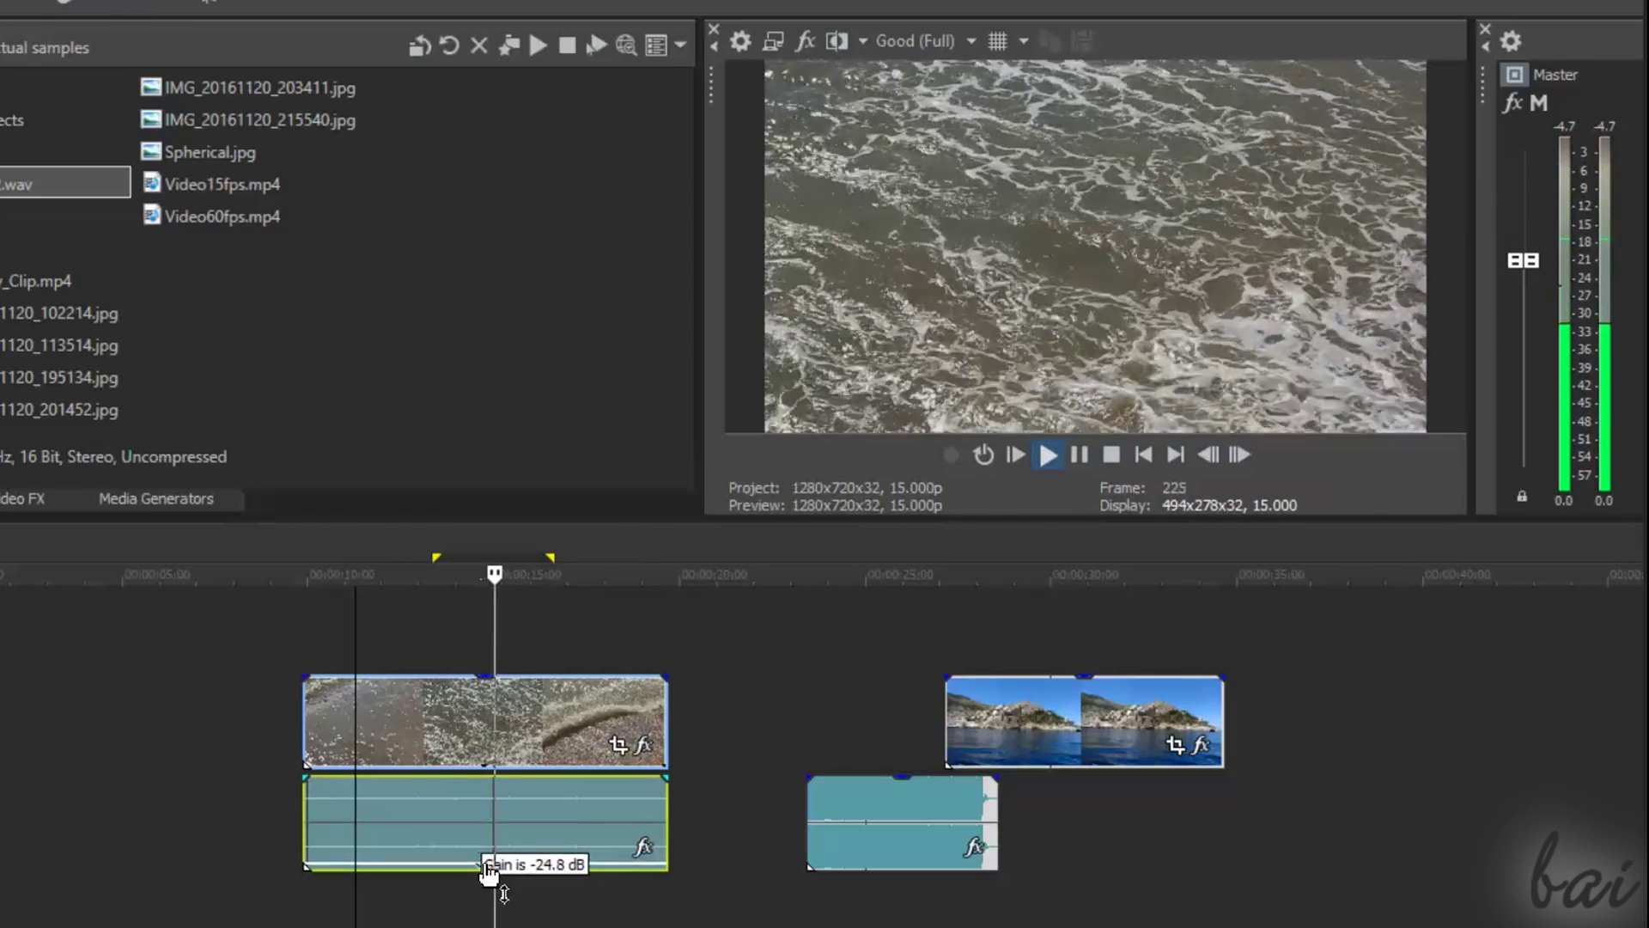
pyautogui.moveTo(490, 876); pyautogui.dragTo(497, 780)
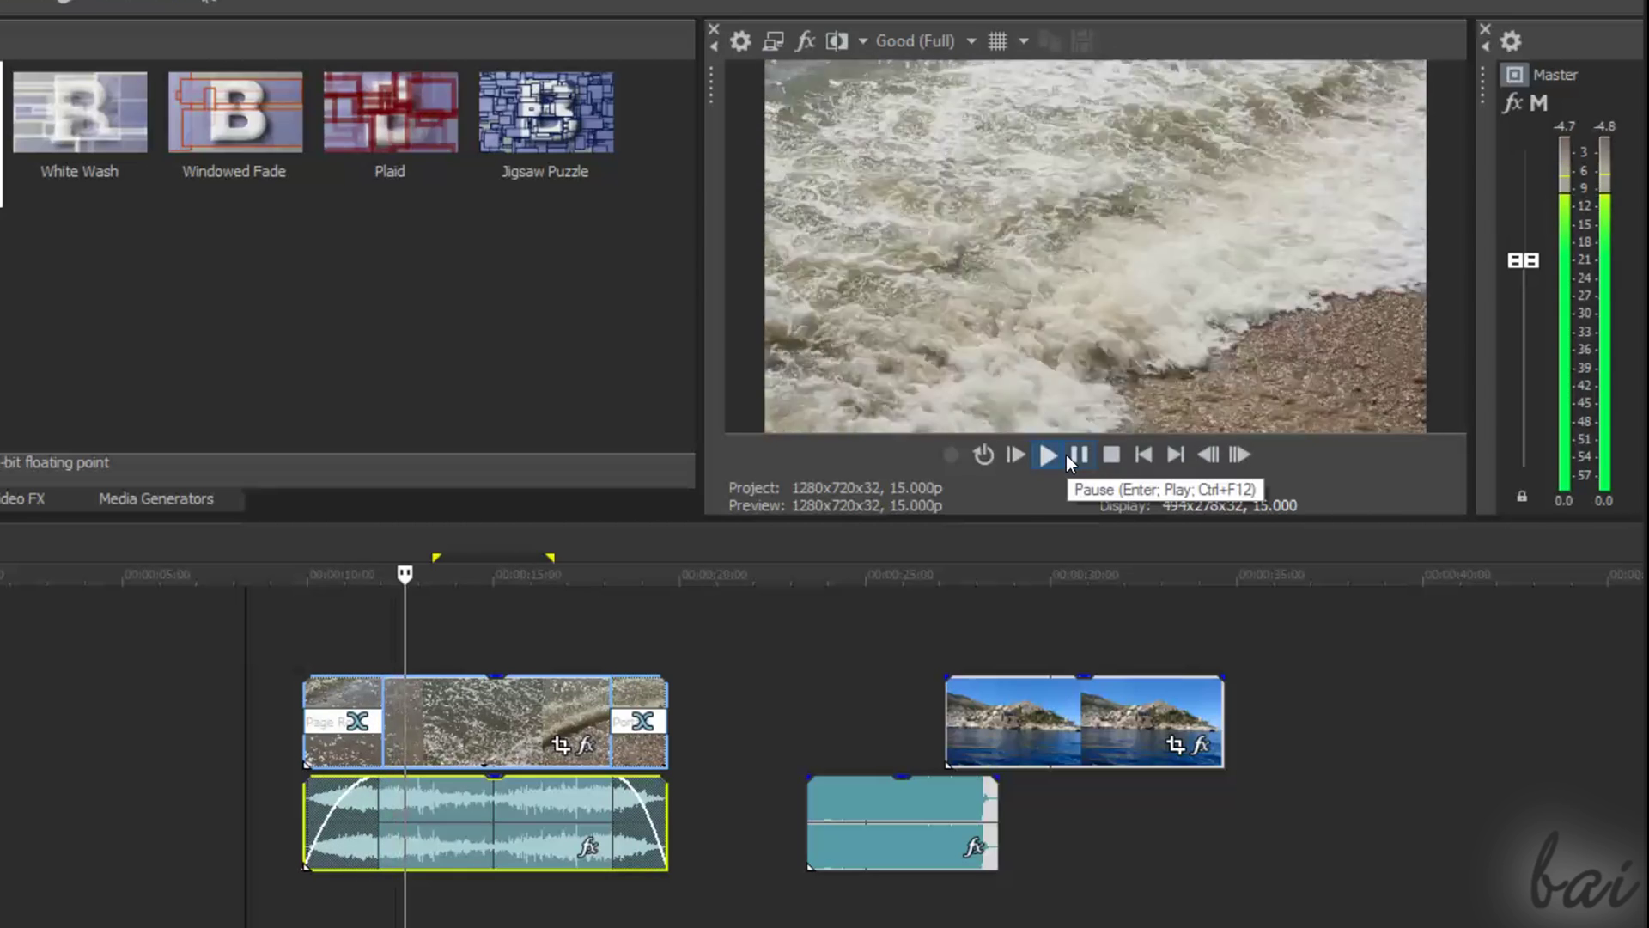
# - Stop playback and add a fade-in to the beach video clip to match its audio fade
pyautogui.click(572, 573)
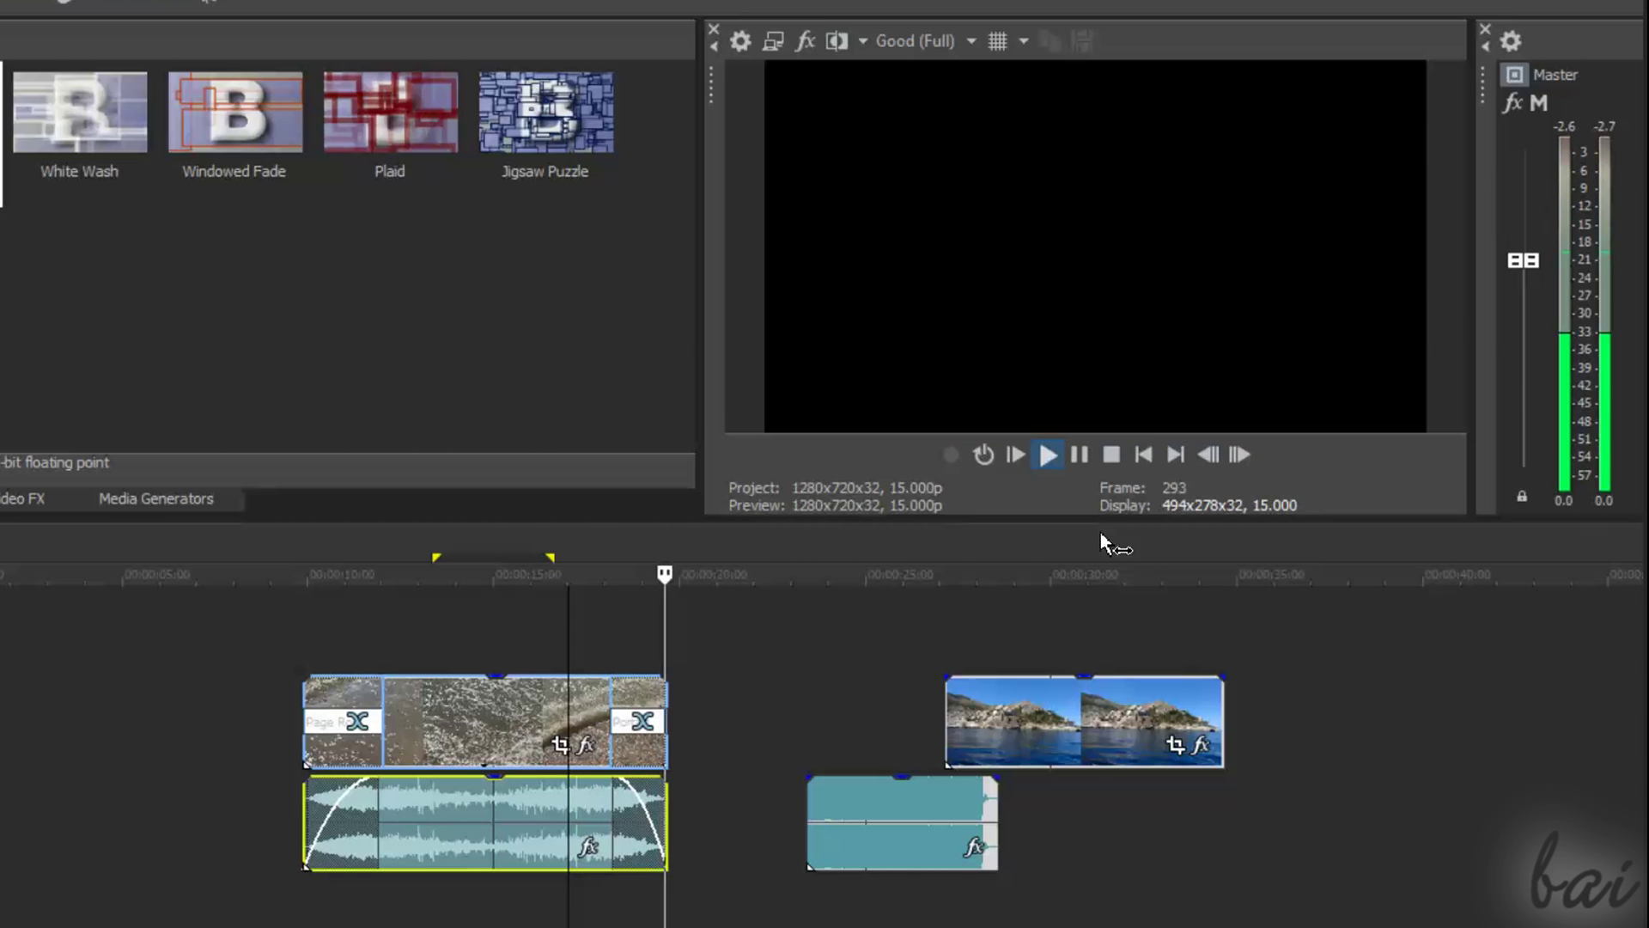
pyautogui.click(1078, 454)
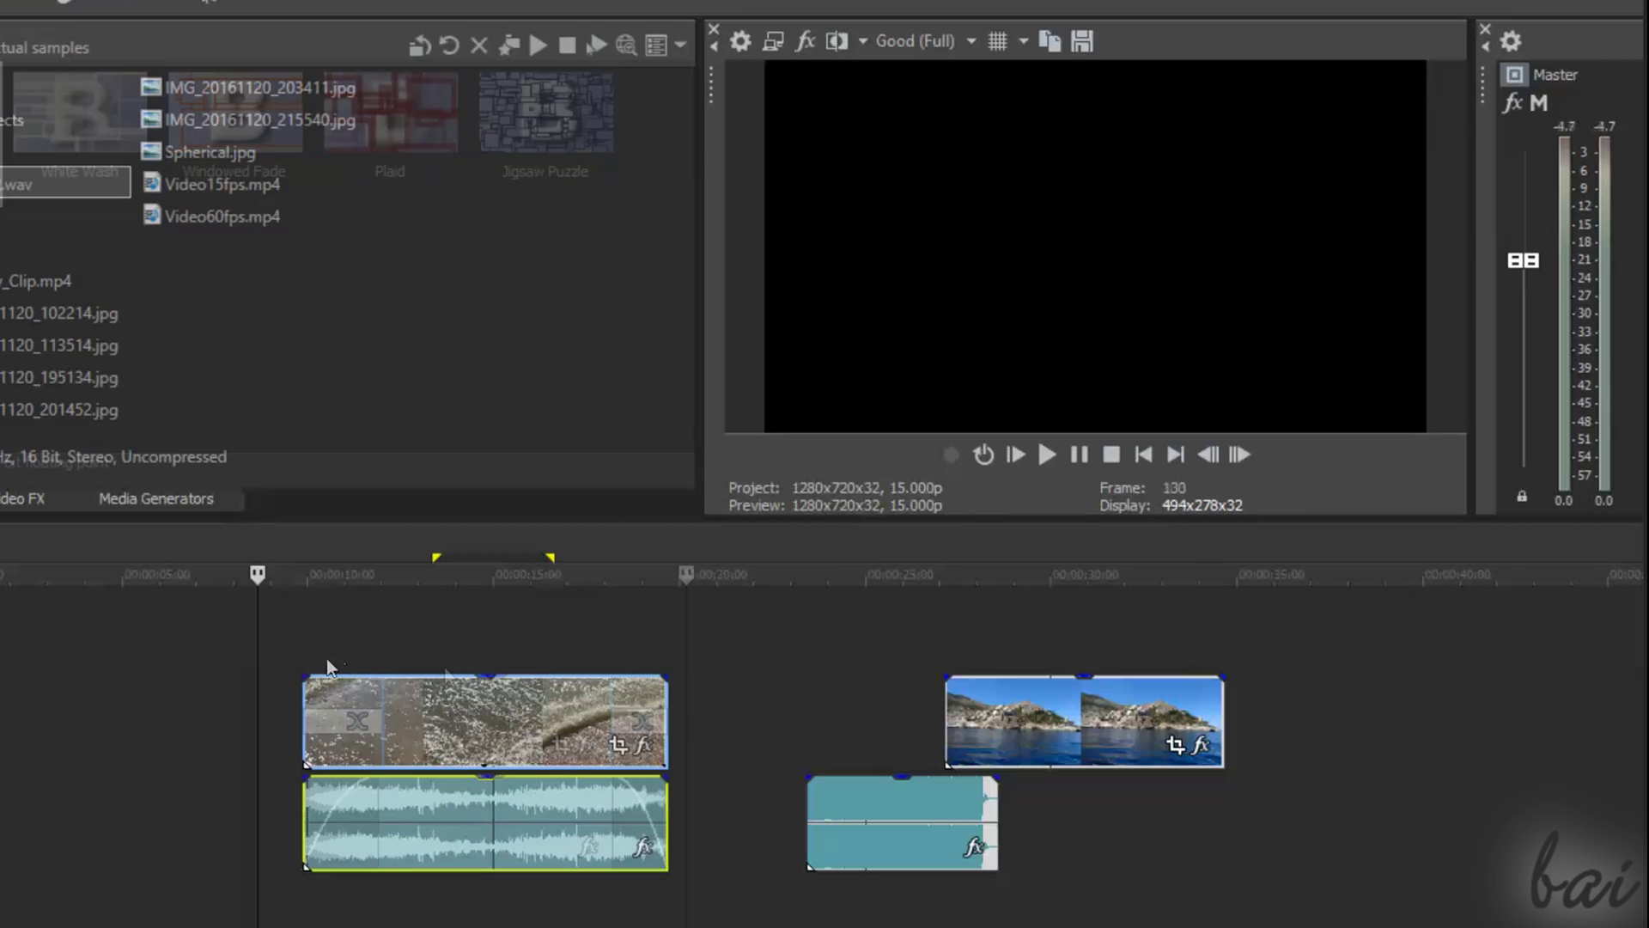
pyautogui.moveTo(307, 675); pyautogui.dragTo(389, 671)
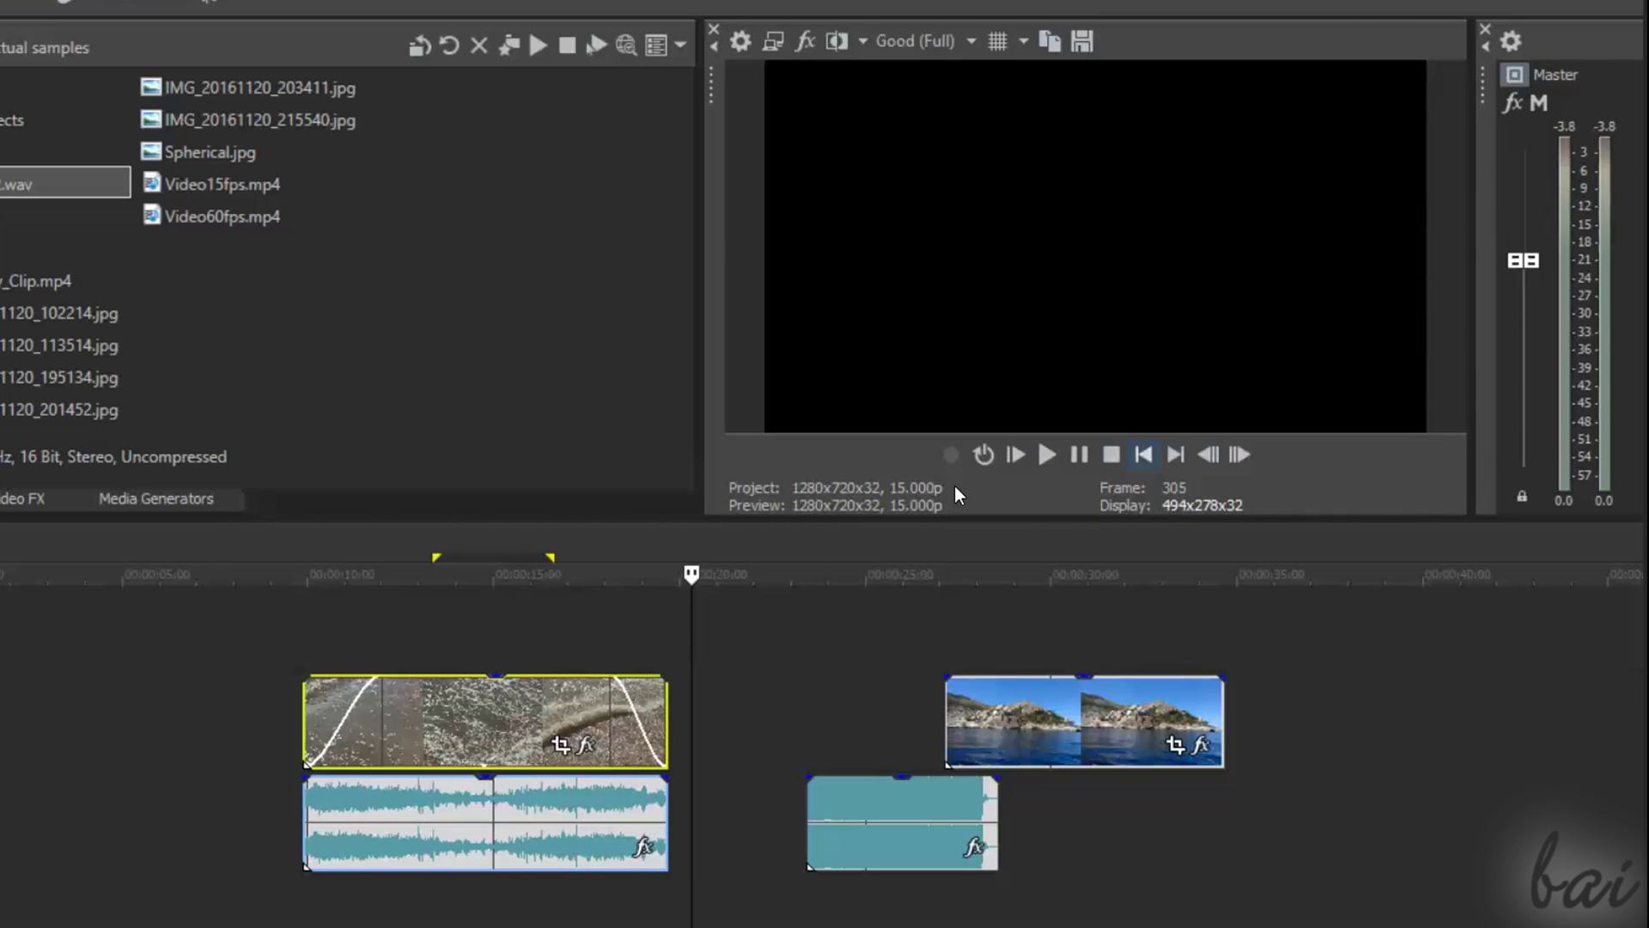
pyautogui.click(303, 777)
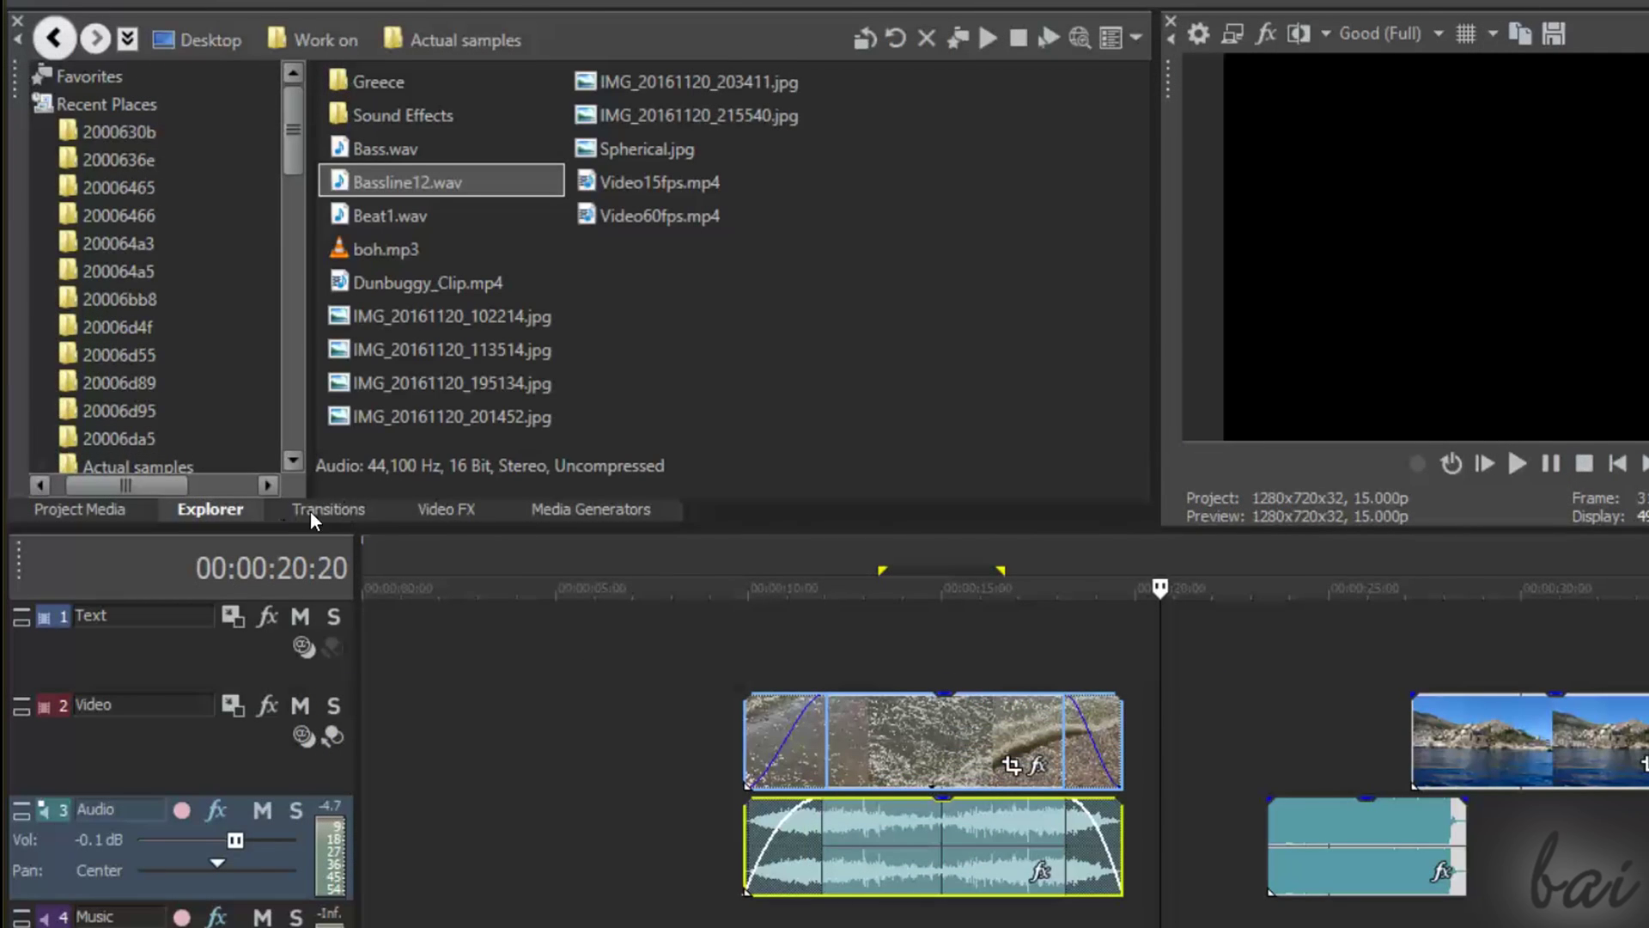
# - Apply the Page Roll Default transition preset to the start of the beach clip and preview it
pyautogui.click(317, 511)
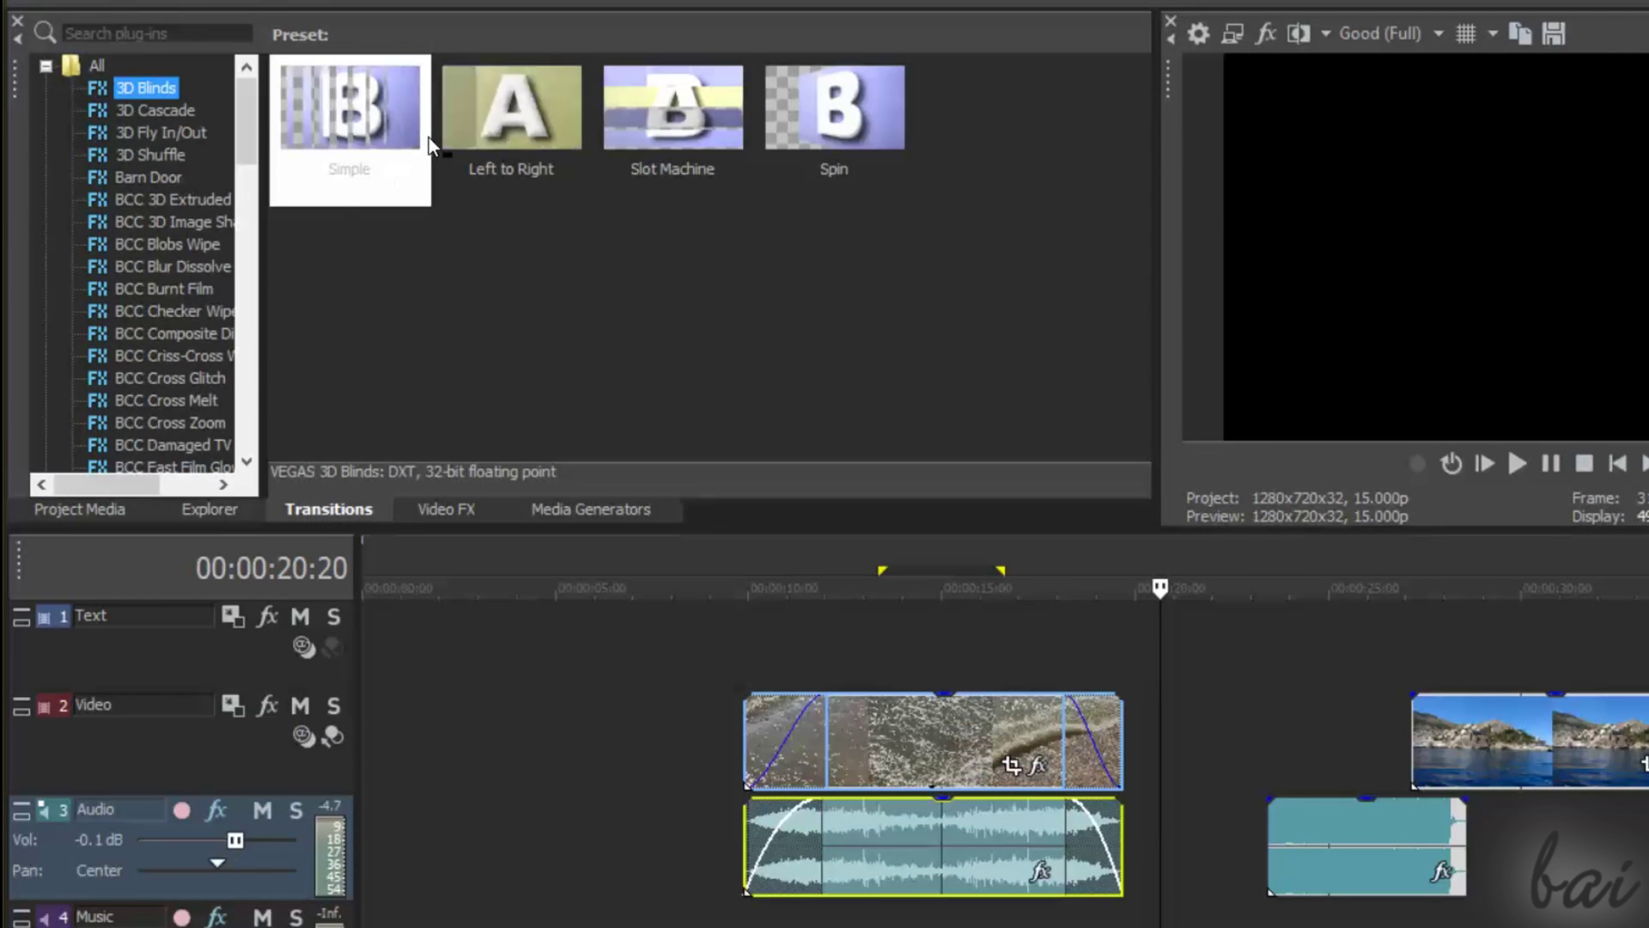
pyautogui.scroll(-15, 166, 141)
pyautogui.scroll(-10, 165, 140)
pyautogui.click(130, 109)
pyautogui.scroll(2, 167, 211)
pyautogui.click(152, 200)
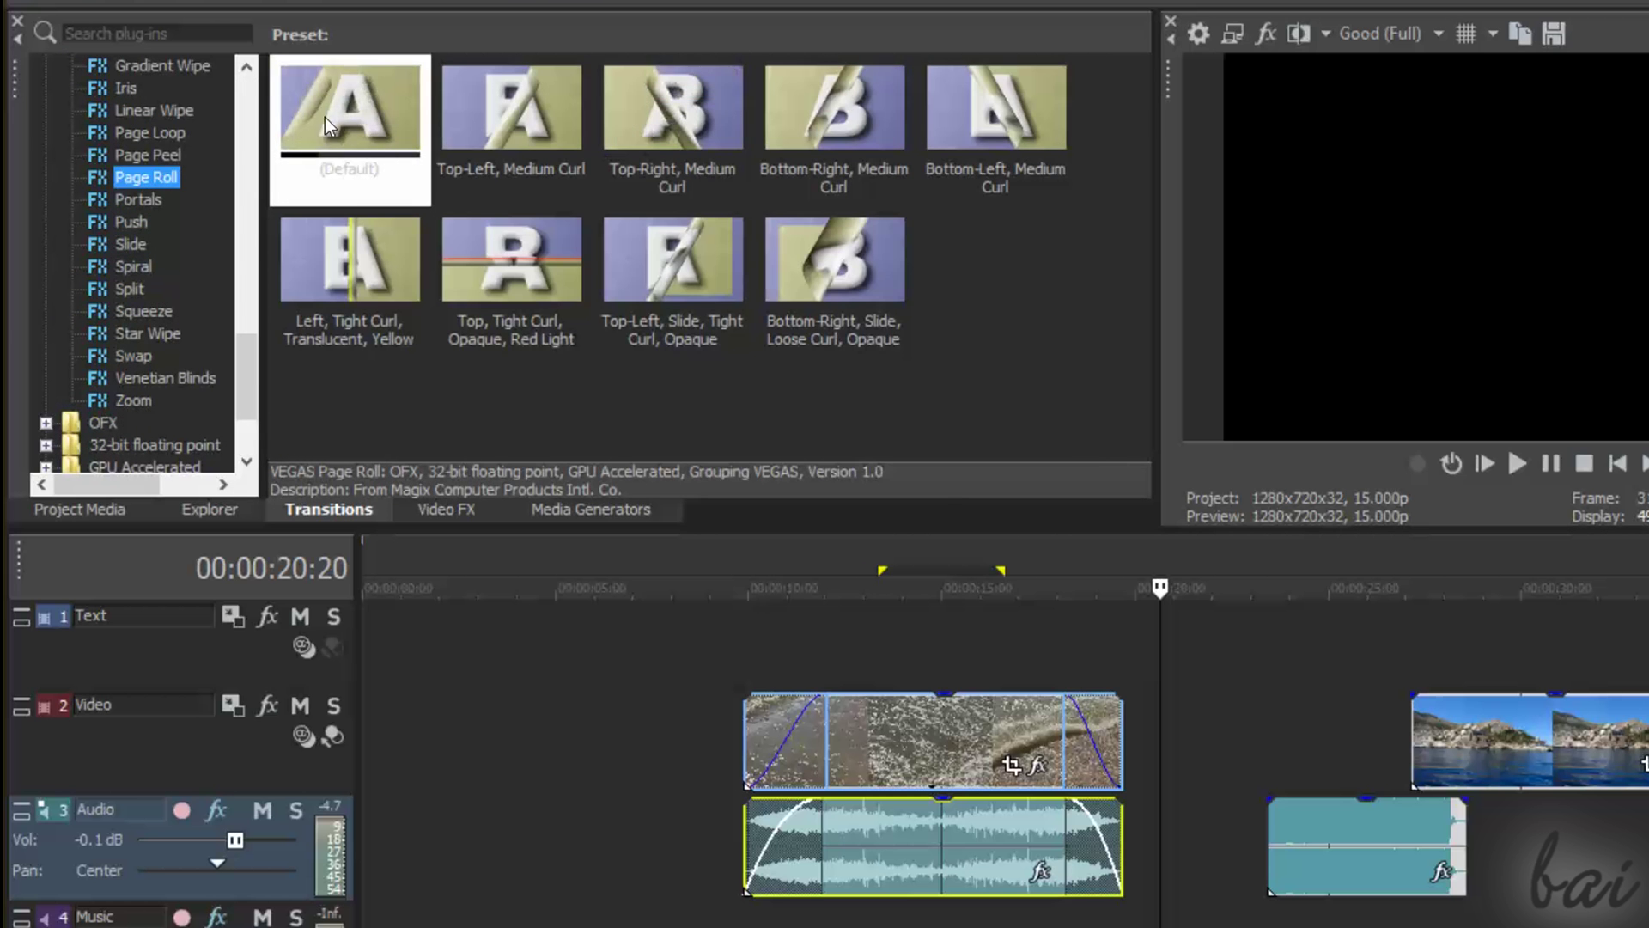
pyautogui.moveTo(325, 116); pyautogui.dragTo(723, 645)
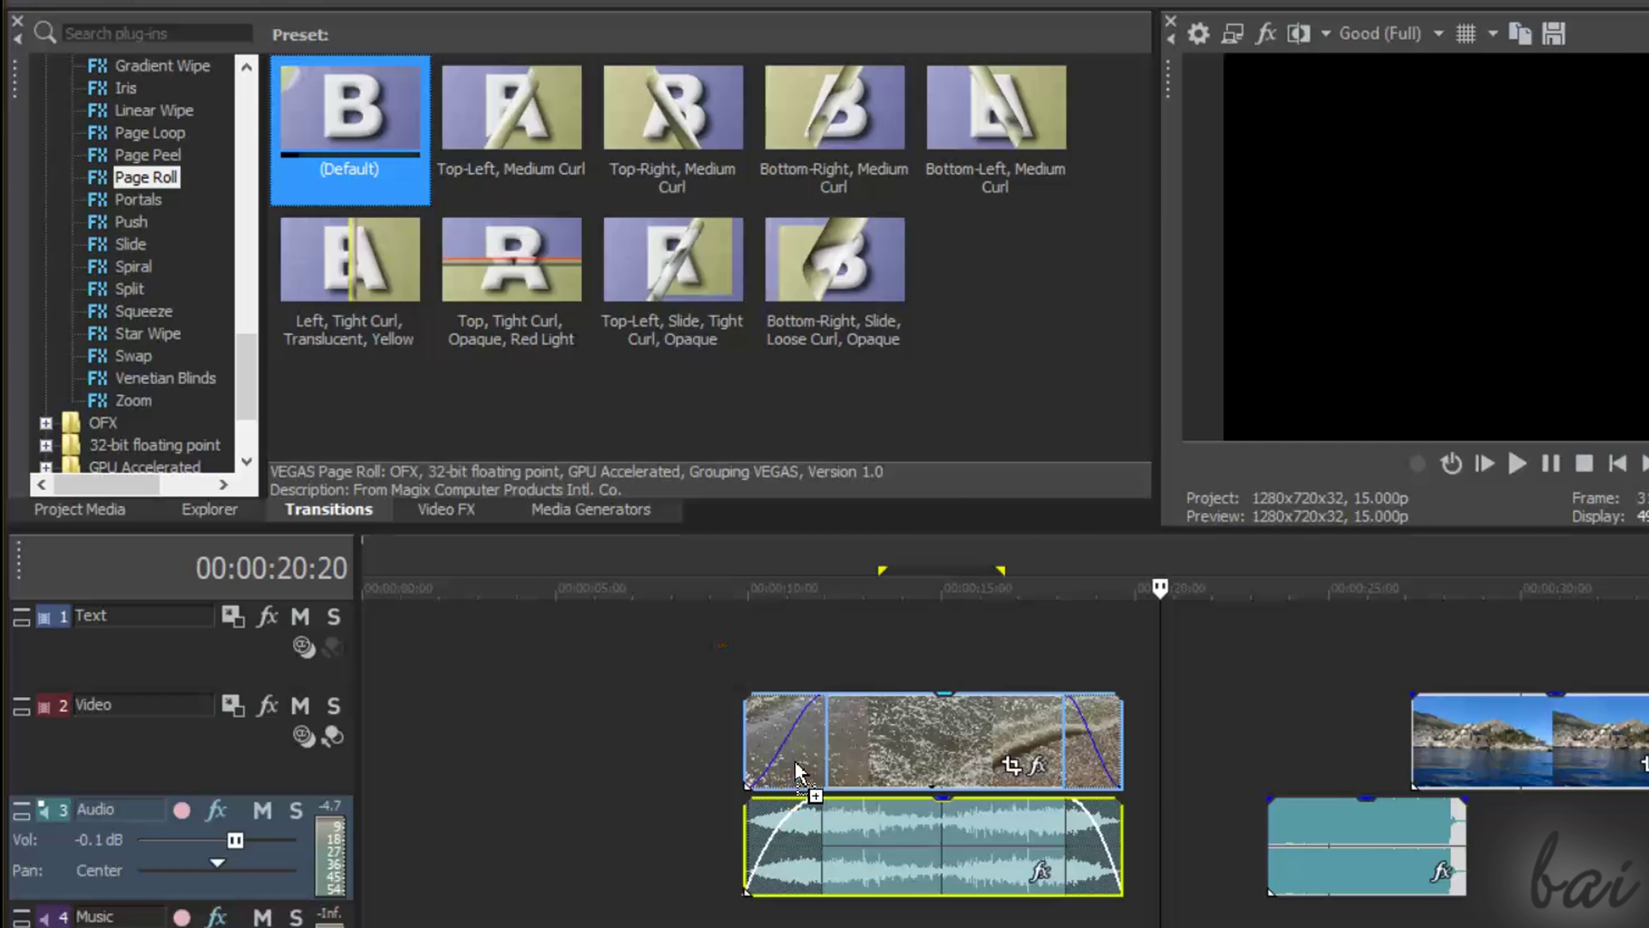
pyautogui.moveTo(798, 772); pyautogui.dragTo(795, 773)
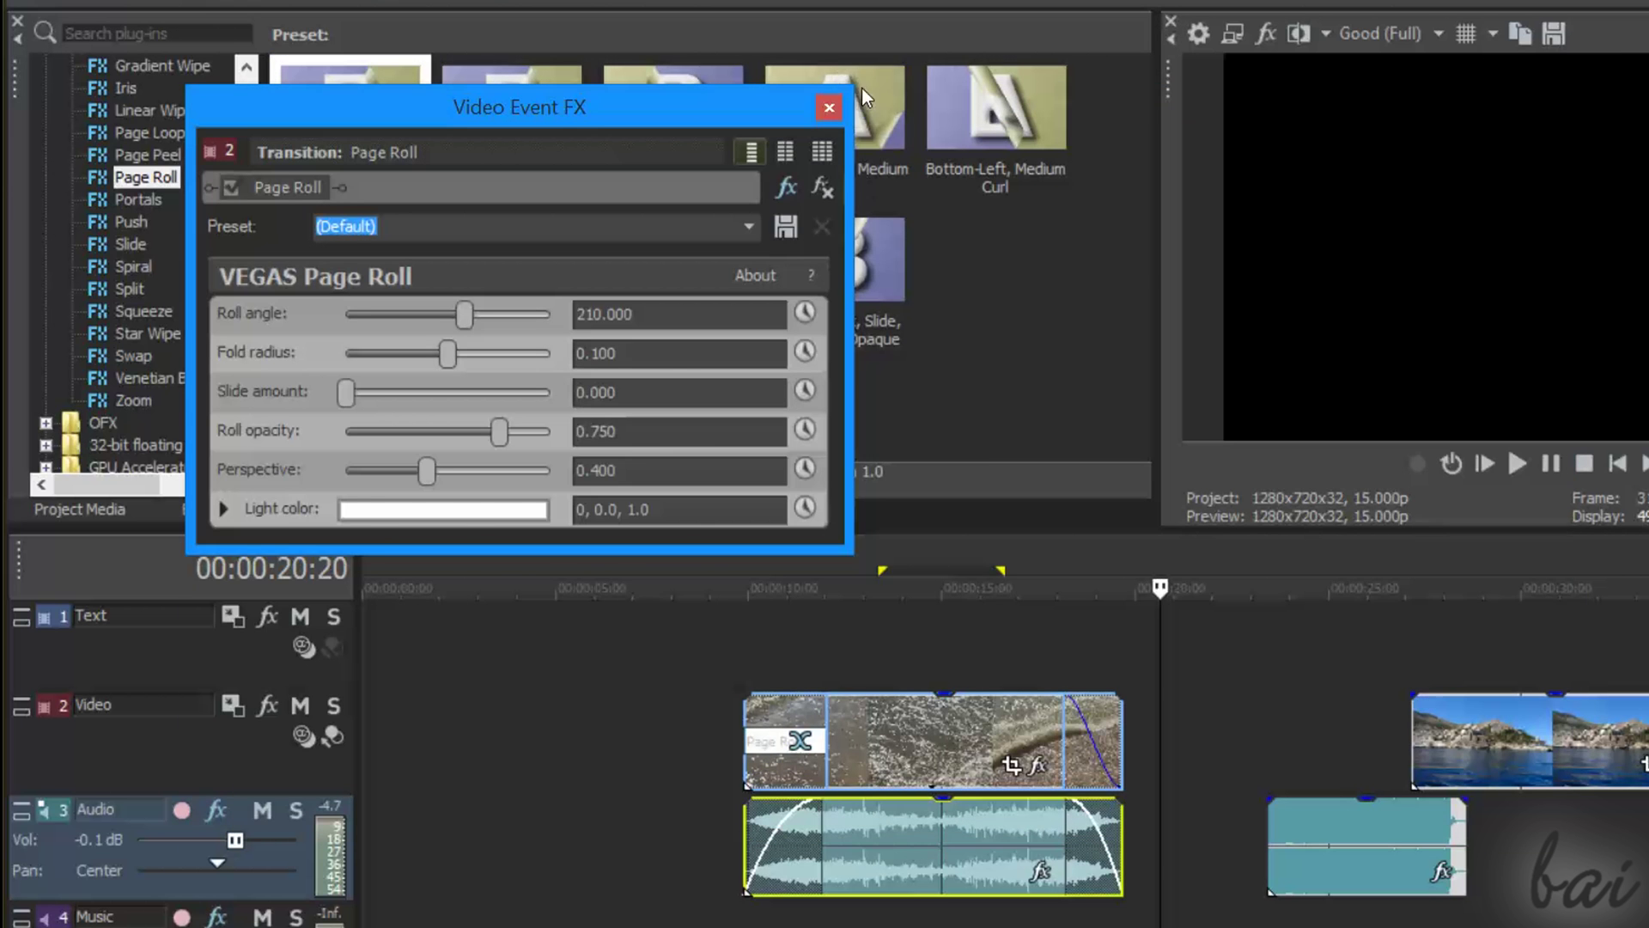
pyautogui.click(834, 106)
pyautogui.click(1066, 455)
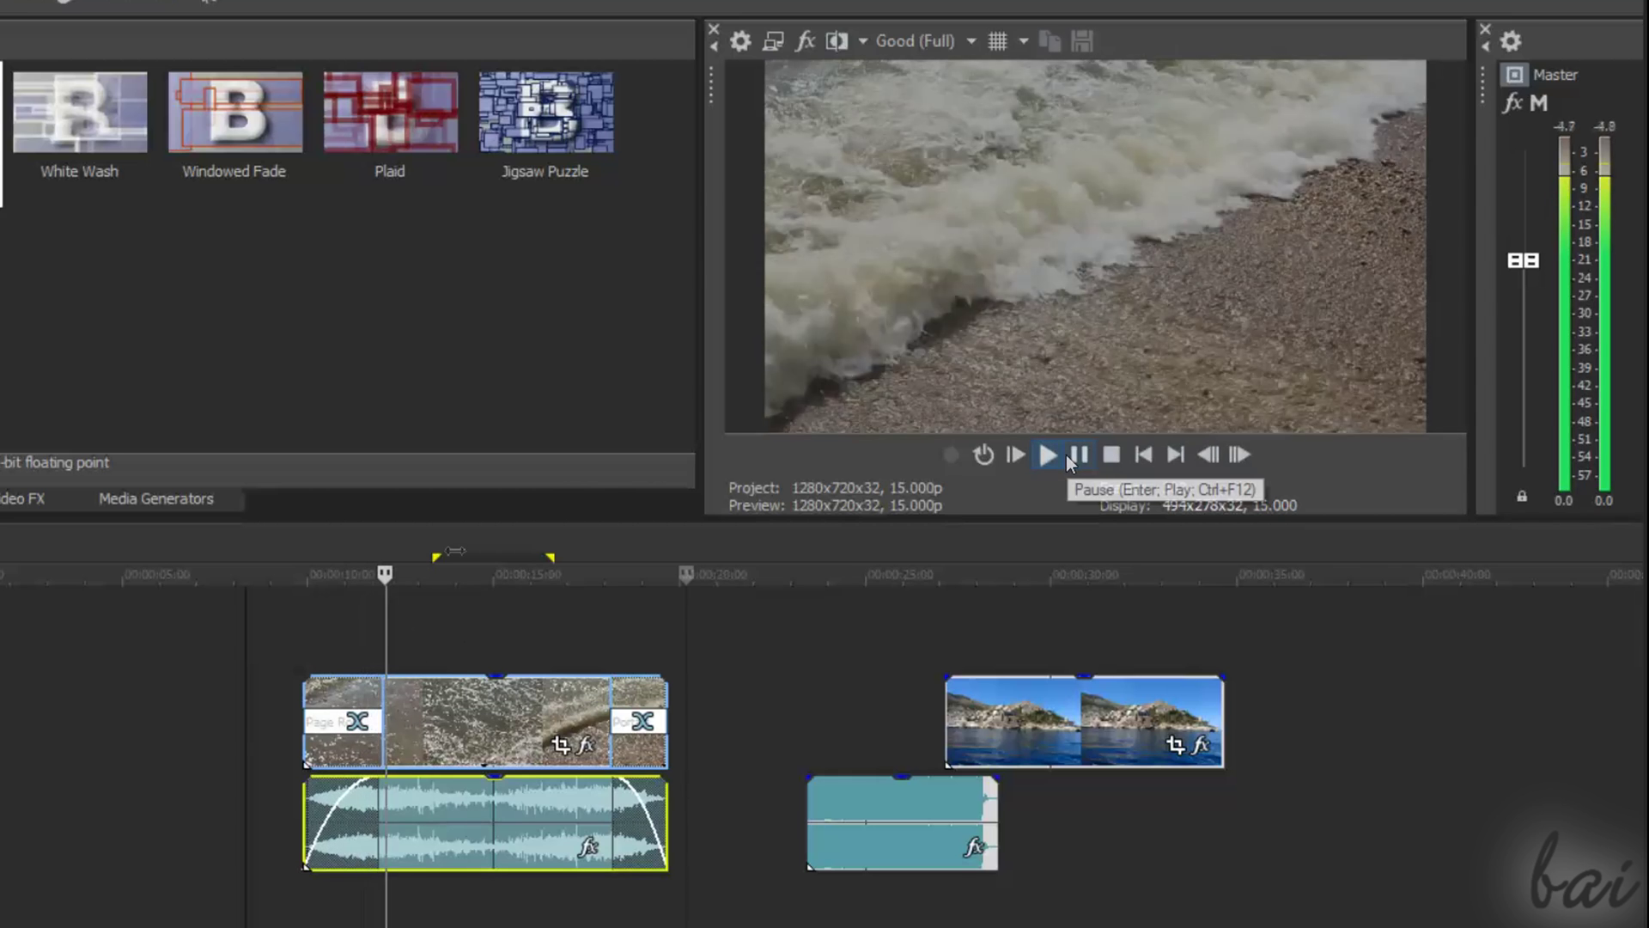
pyautogui.press('space')
# - Adjust the Page Roll roll angle in Transition Properties and lengthen the transition, then preview it
pyautogui.click(342, 578)
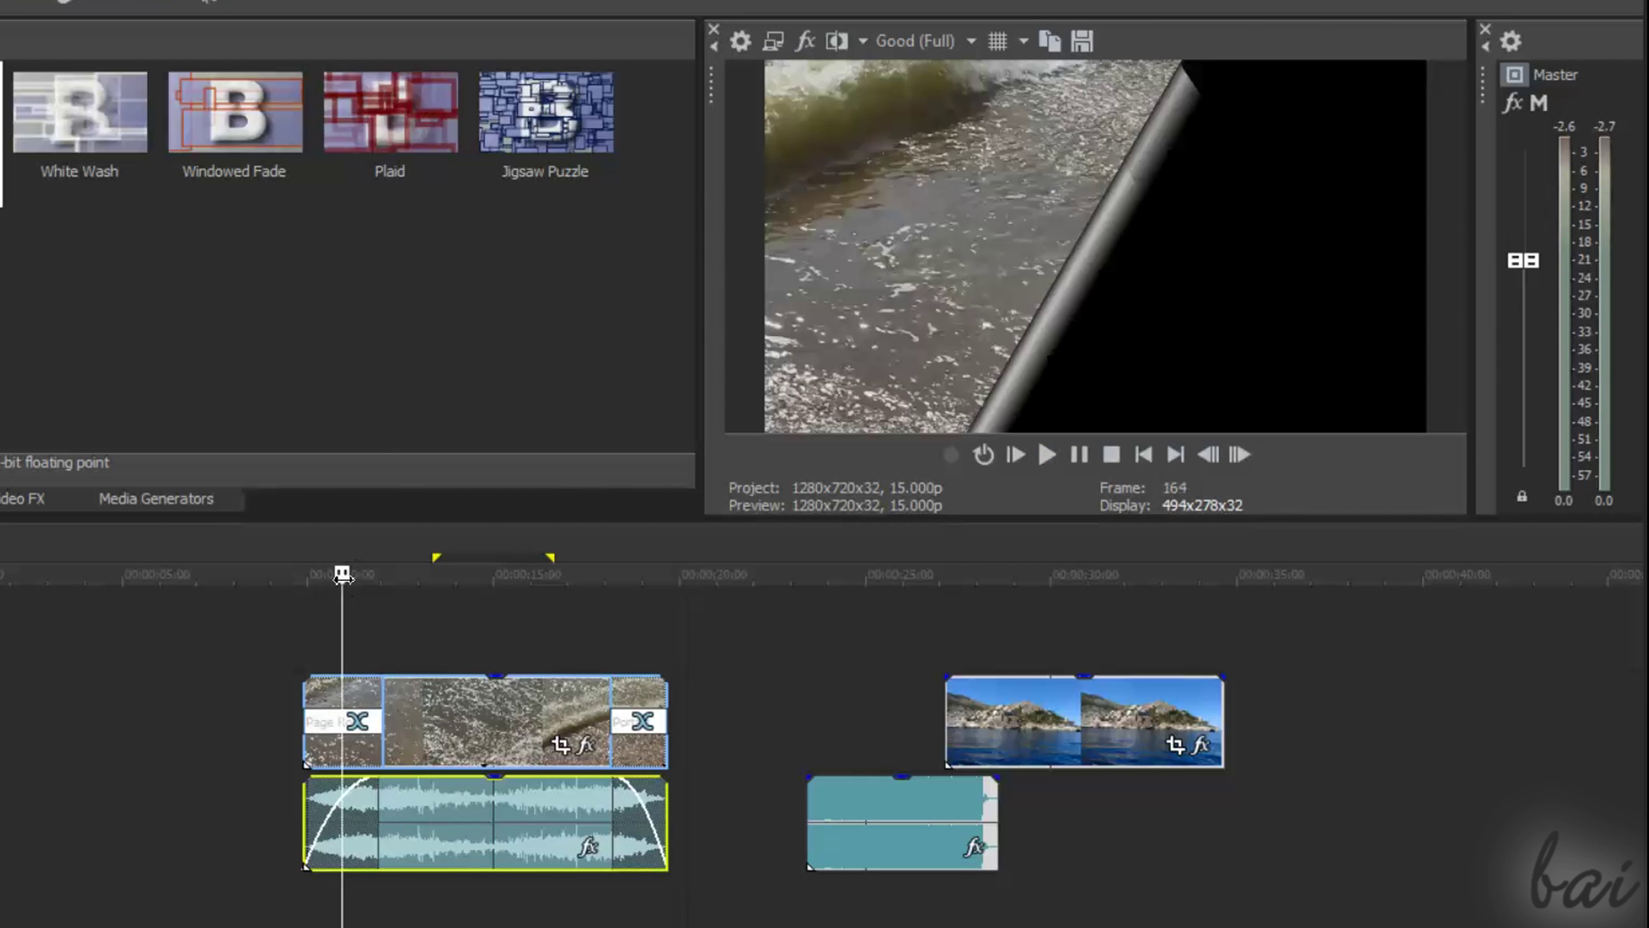
pyautogui.rightClick(343, 702)
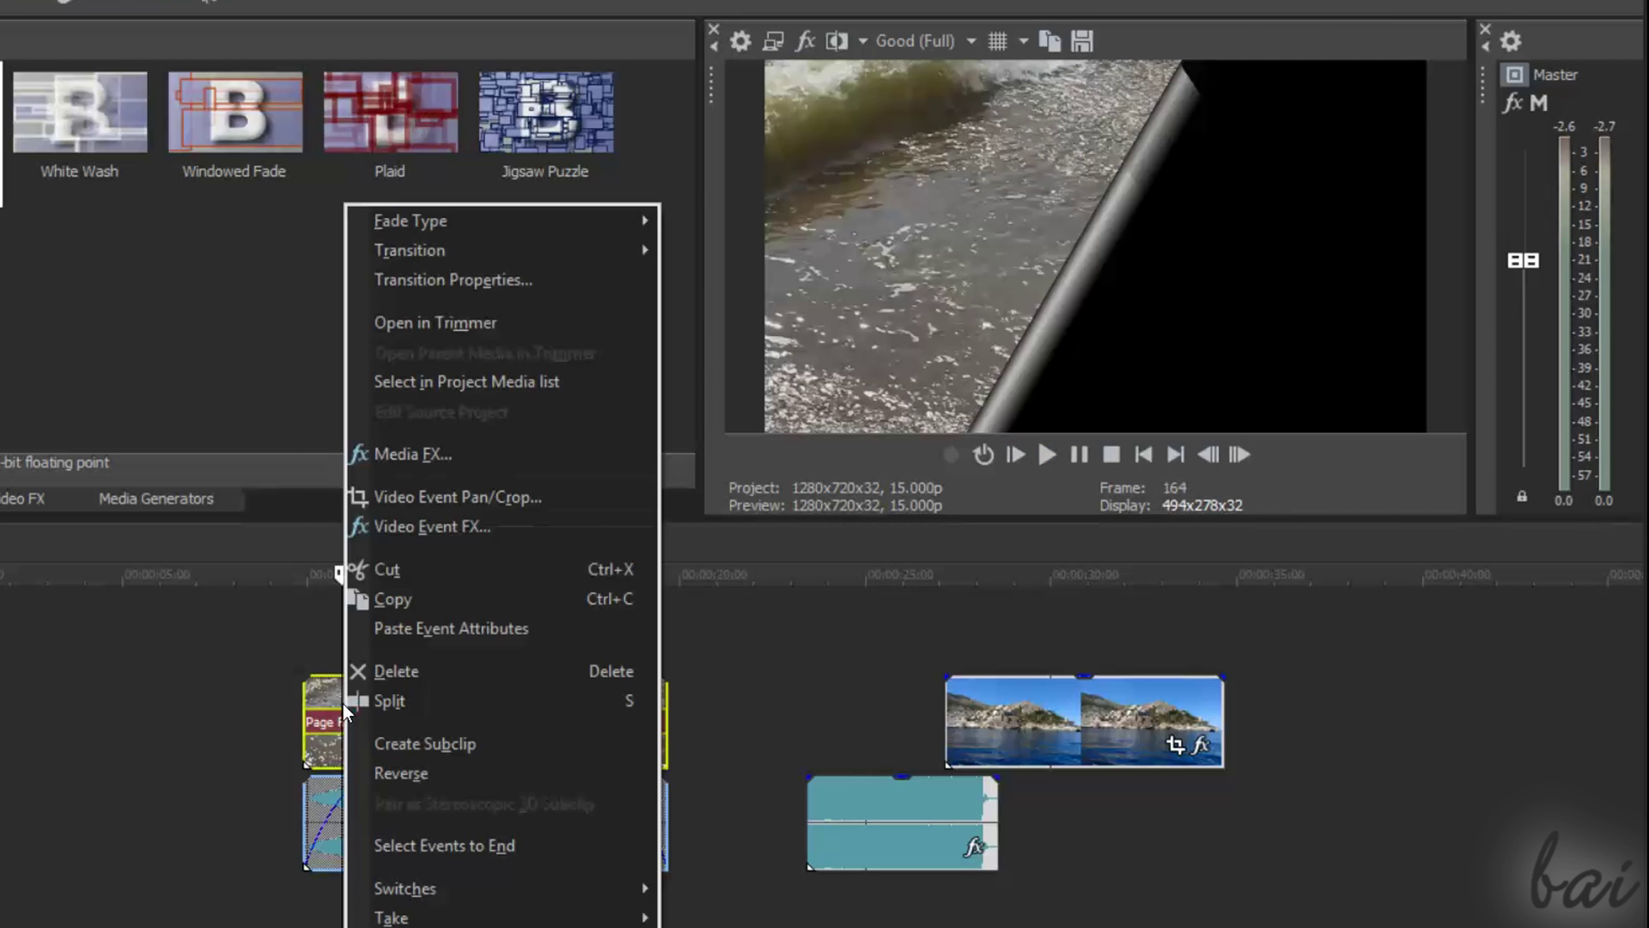
pyautogui.click(457, 280)
pyautogui.moveTo(314, 220)
pyautogui.mouseDown()
pyautogui.moveTo(336, 222)
pyautogui.moveTo(322, 222)
pyautogui.mouseUp()
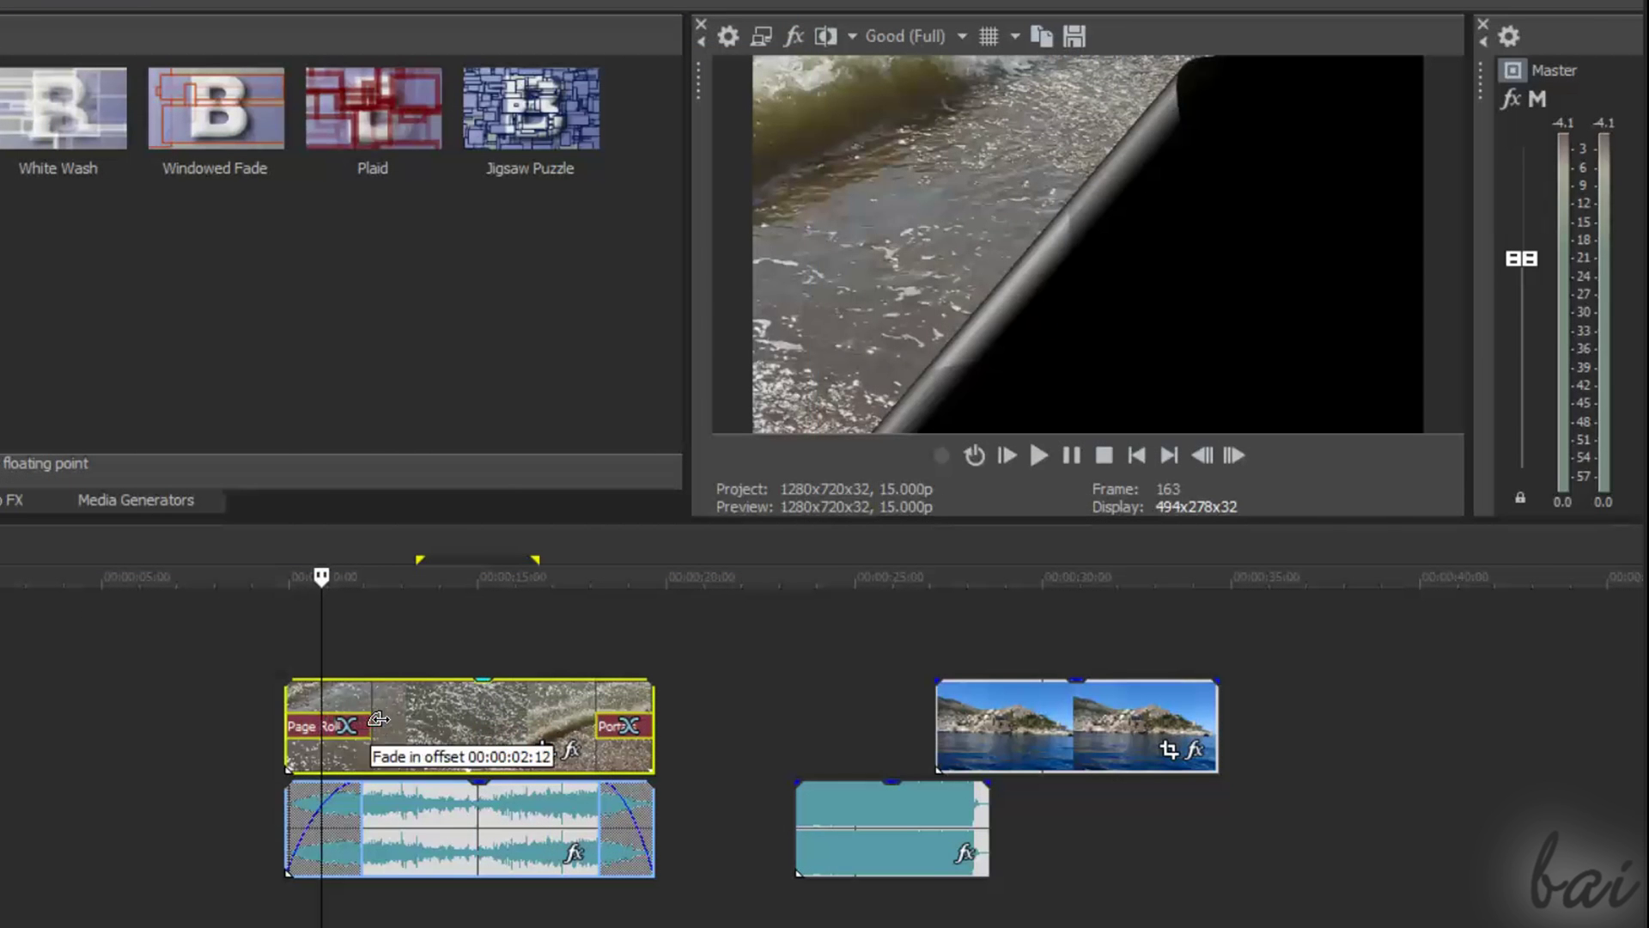
pyautogui.moveTo(362, 720); pyautogui.dragTo(487, 722)
pyautogui.click(1040, 456)
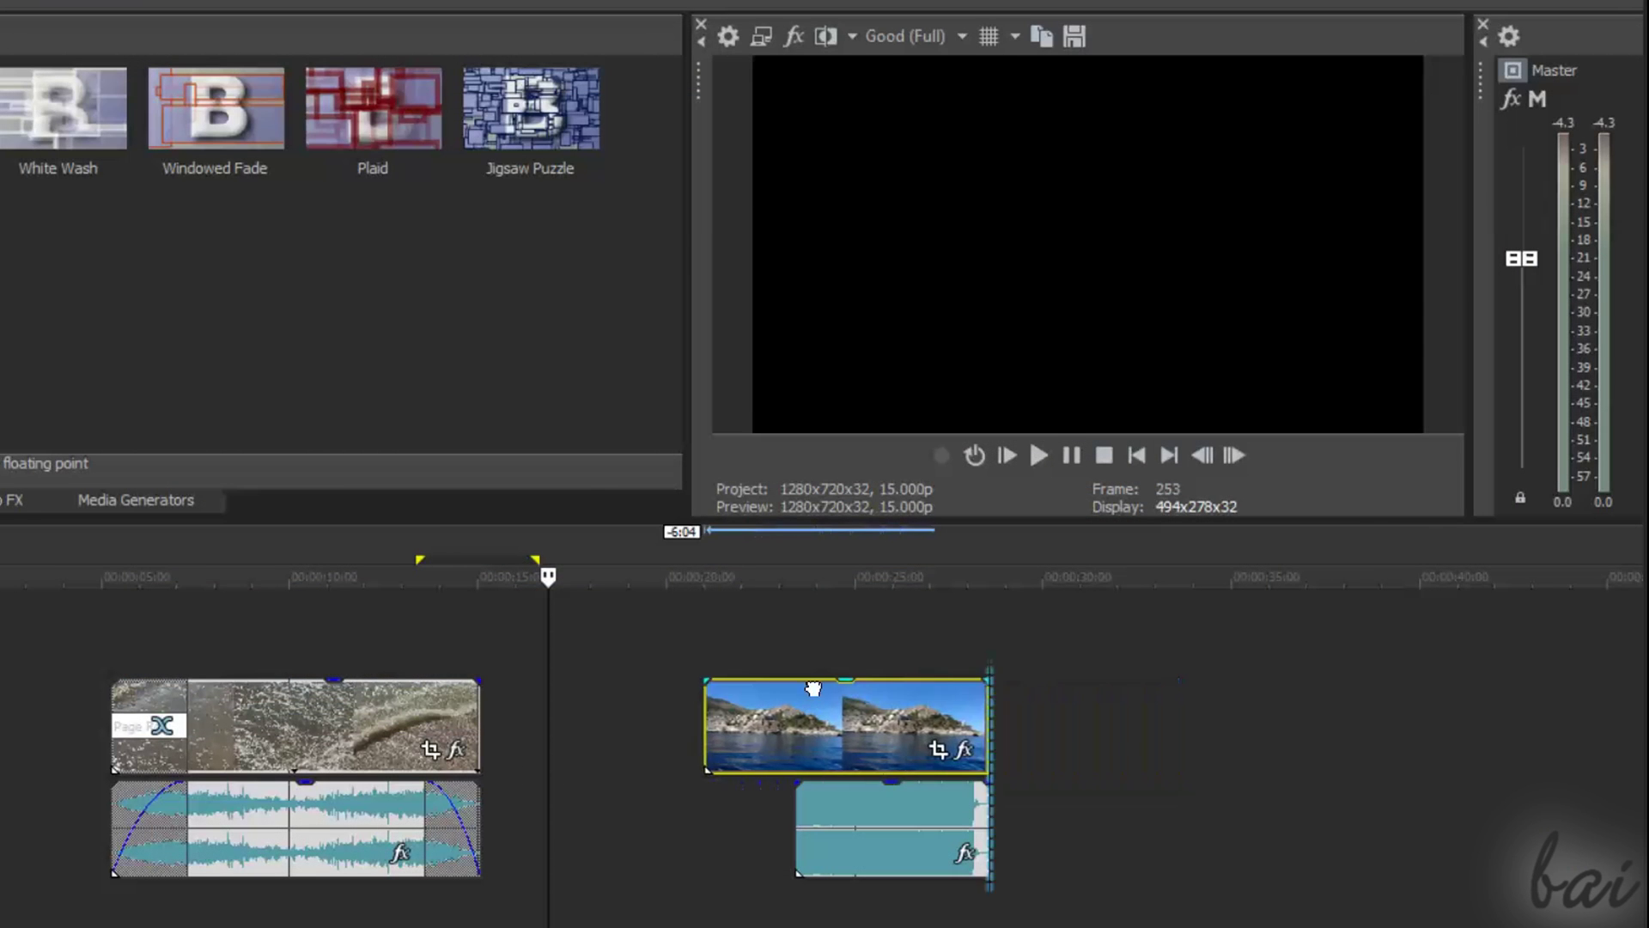
# - Slide the island clip left over the beach clip and join them with the Iris Default transition, then preview
pyautogui.moveTo(813, 679); pyautogui.dragTo(542, 671)
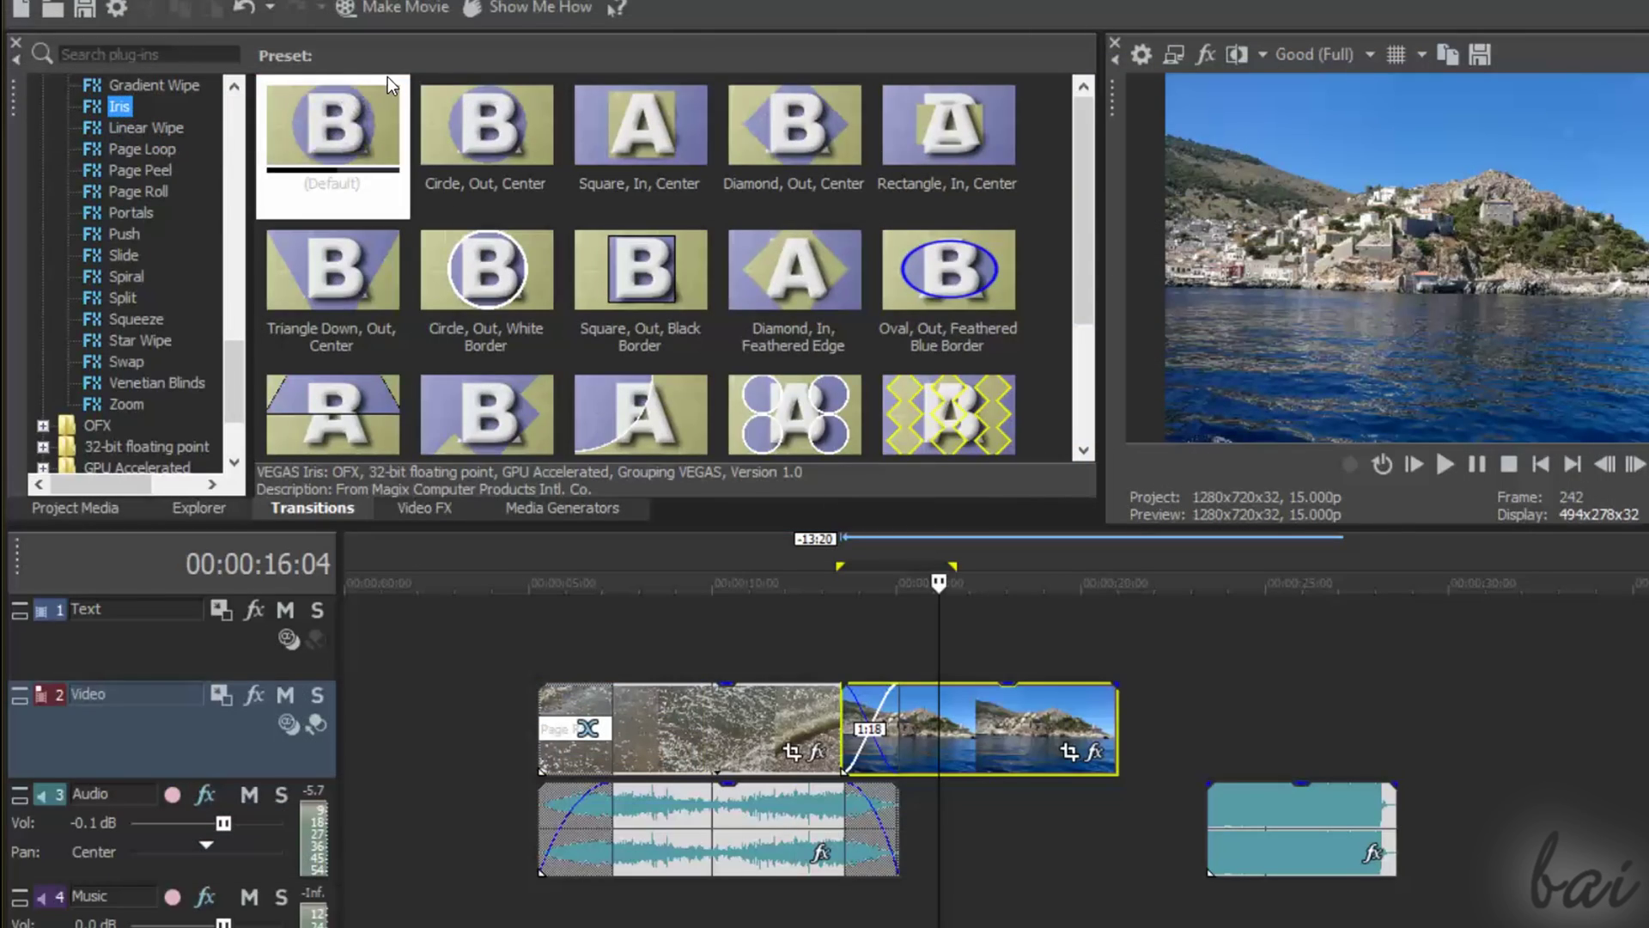
pyautogui.moveTo(884, 737); pyautogui.dragTo(874, 735)
pyautogui.click(952, 26)
pyautogui.press('space')
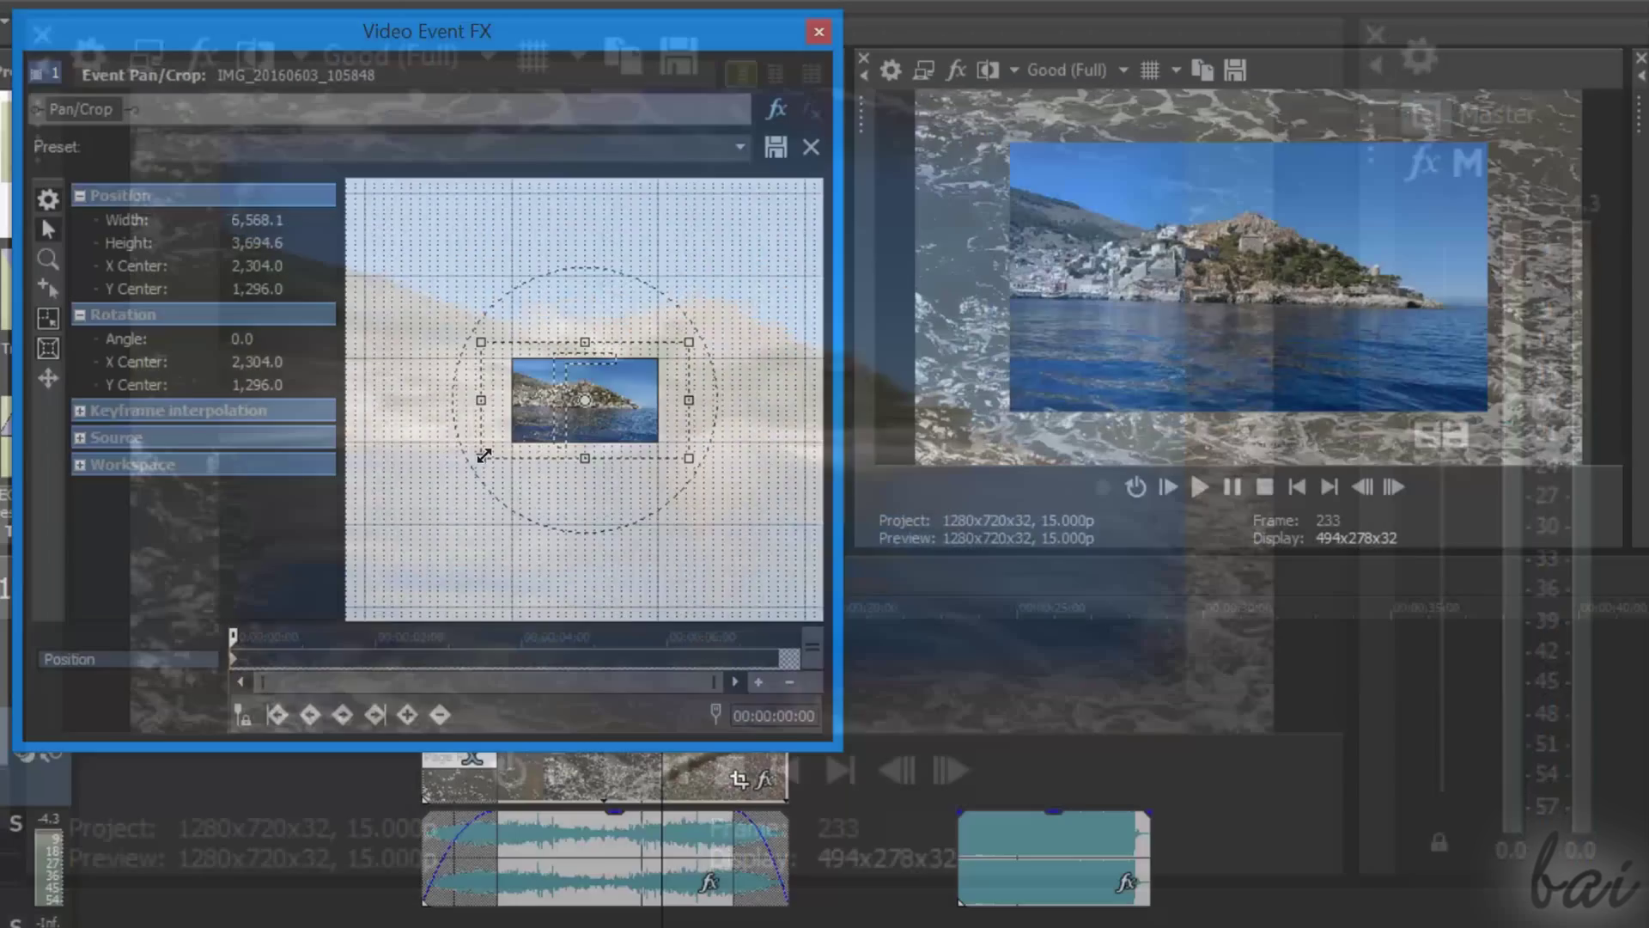
# - Enlarge the island clip's Pan/Crop frame and shift the framing left and down, zooming out slightly
pyautogui.moveTo(484, 455)
pyautogui.mouseDown()
pyautogui.moveTo(474, 486)
pyautogui.moveTo(407, 523)
pyautogui.moveTo(430, 313)
pyautogui.mouseUp()
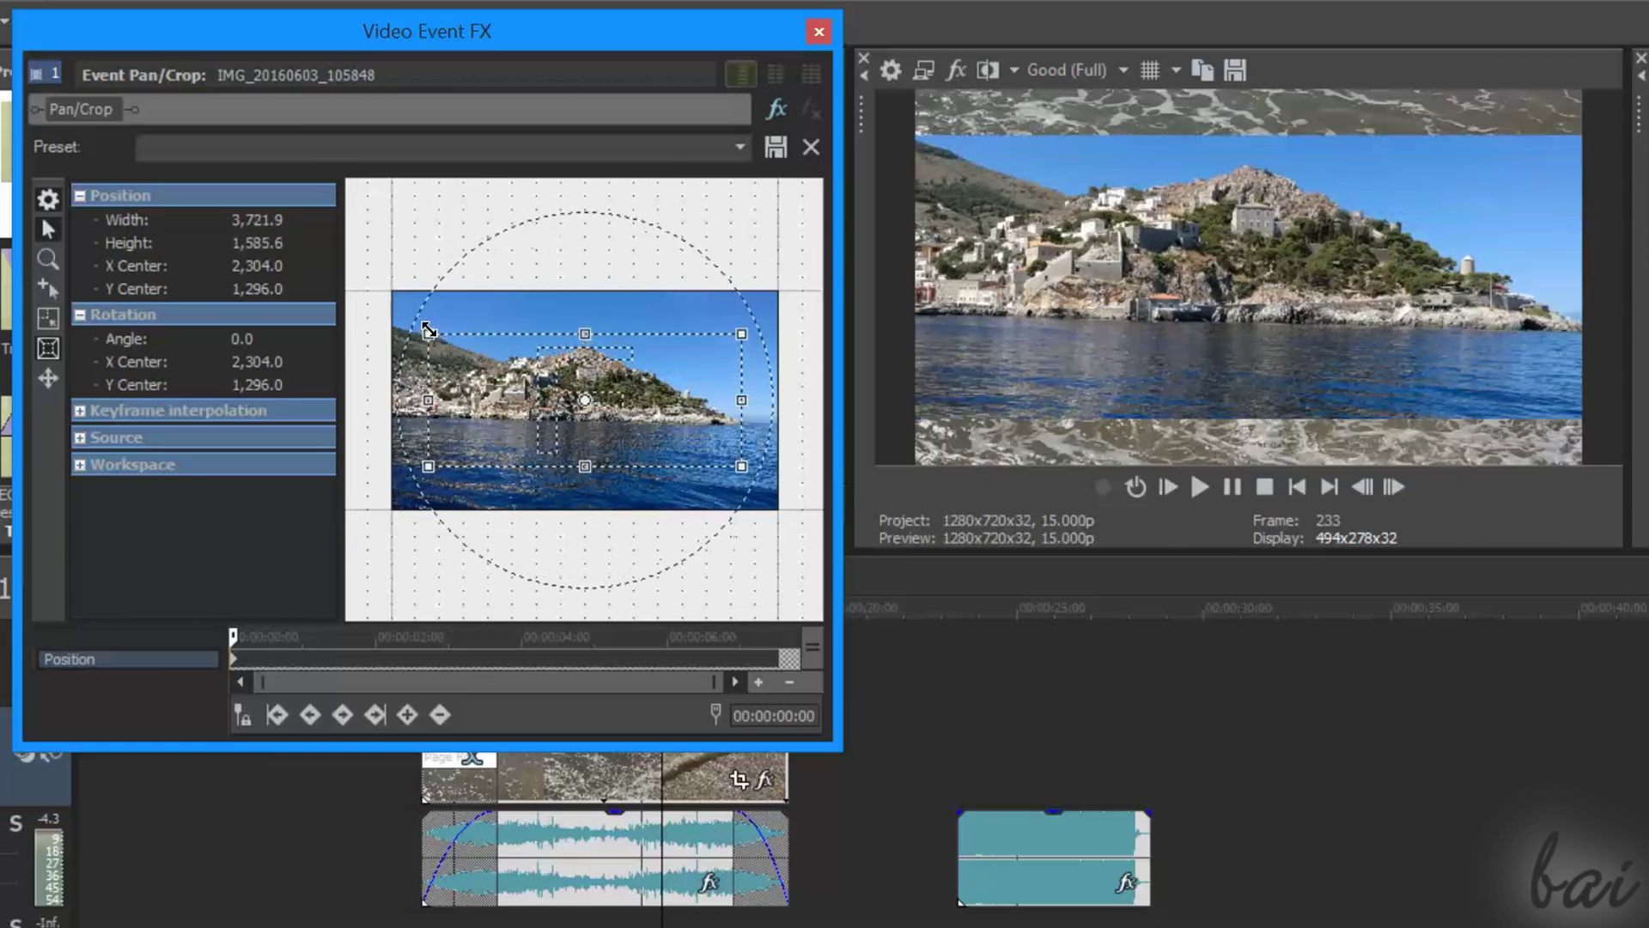
pyautogui.click(498, 554)
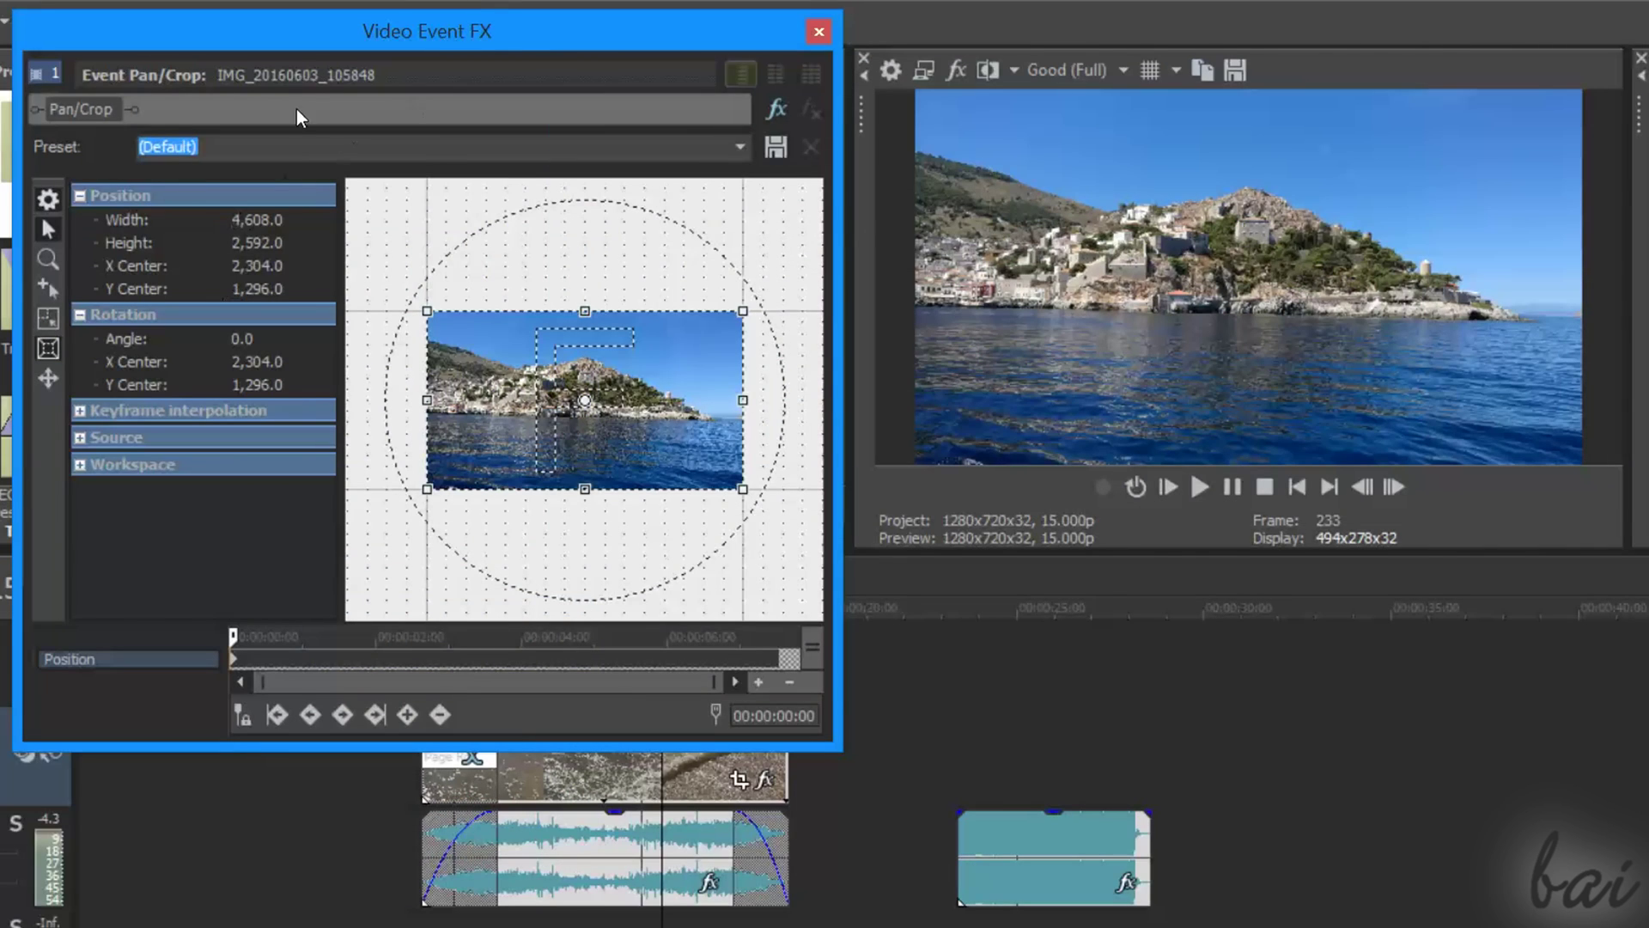
pyautogui.moveTo(652, 376)
pyautogui.mouseDown()
pyautogui.moveTo(585, 439)
pyautogui.moveTo(641, 365)
pyautogui.moveTo(670, 410)
pyautogui.moveTo(627, 438)
pyautogui.moveTo(692, 379)
pyautogui.moveTo(708, 328)
pyautogui.moveTo(679, 297)
pyautogui.moveTo(572, 294)
pyautogui.moveTo(565, 524)
pyautogui.mouseUp()
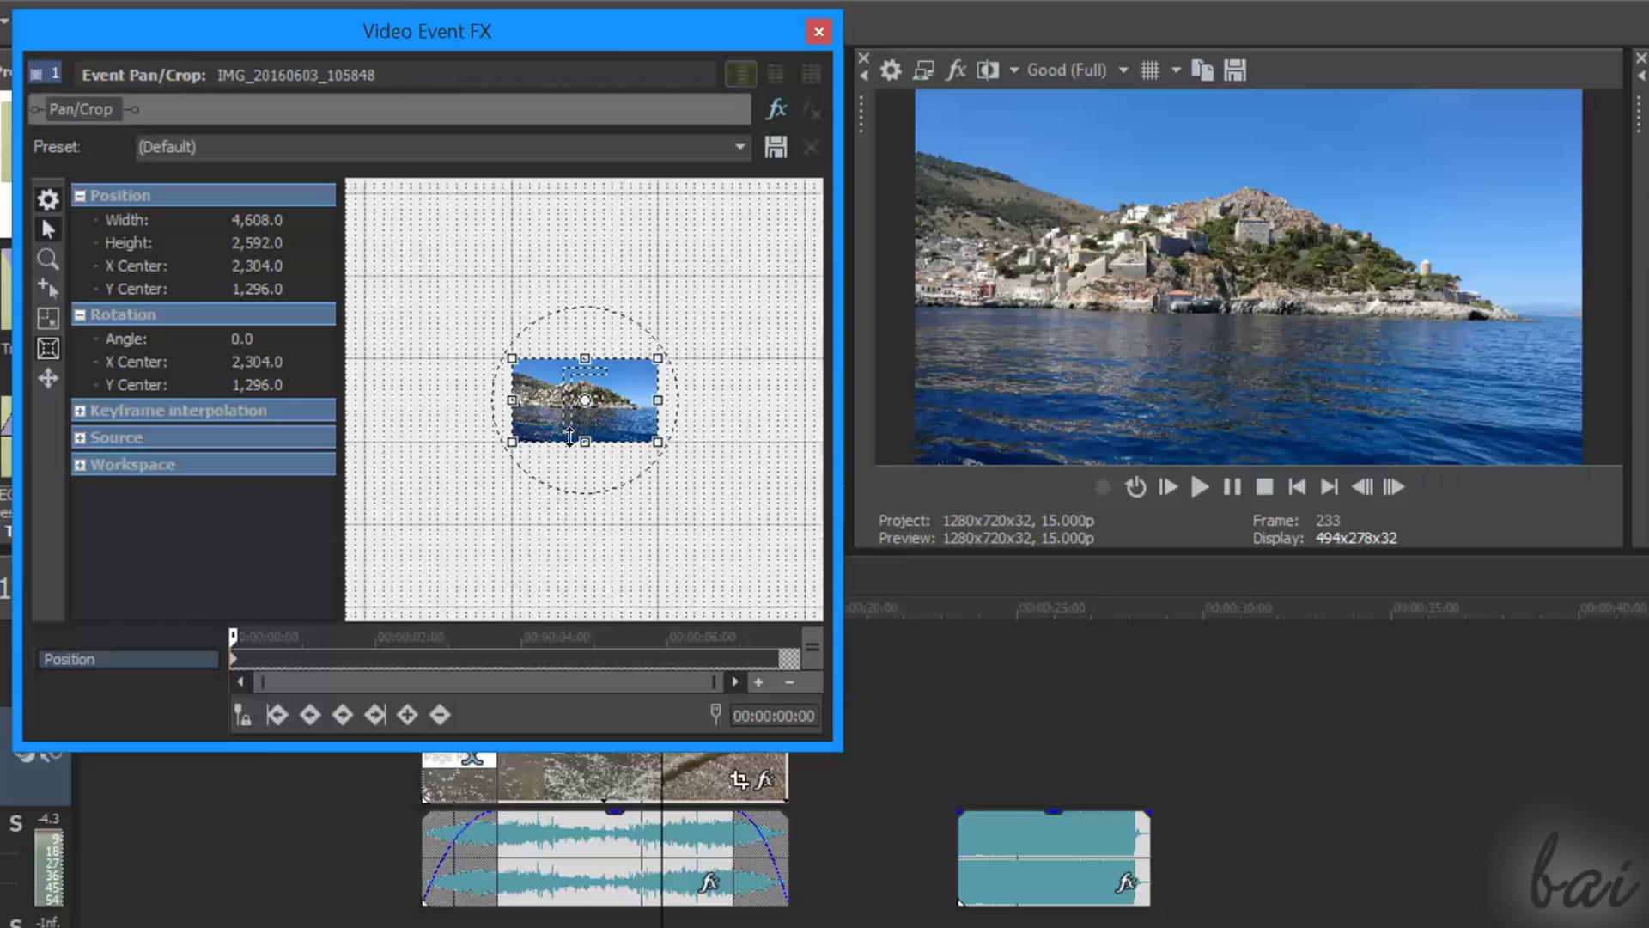
pyautogui.moveTo(515, 438); pyautogui.dragTo(501, 448)
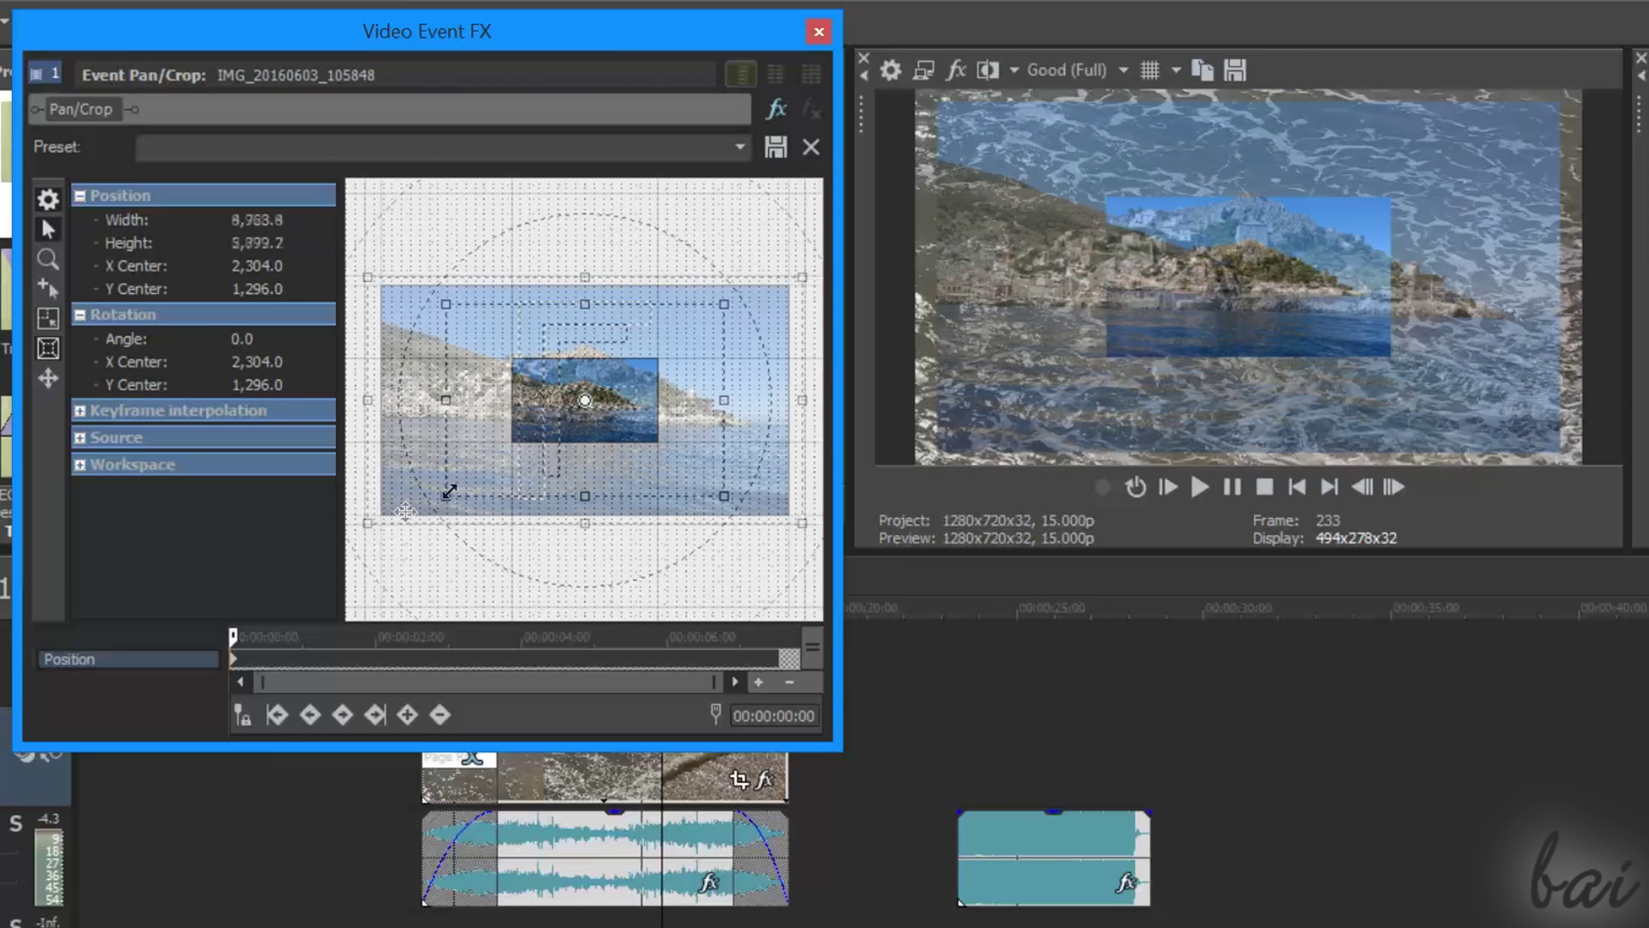
# - Try a close zoom on the island, undo it, and settle on a slightly smaller frame filling the picture
pyautogui.moveTo(449, 494)
pyautogui.mouseDown()
pyautogui.moveTo(475, 454)
pyautogui.moveTo(591, 378)
pyautogui.mouseUp()
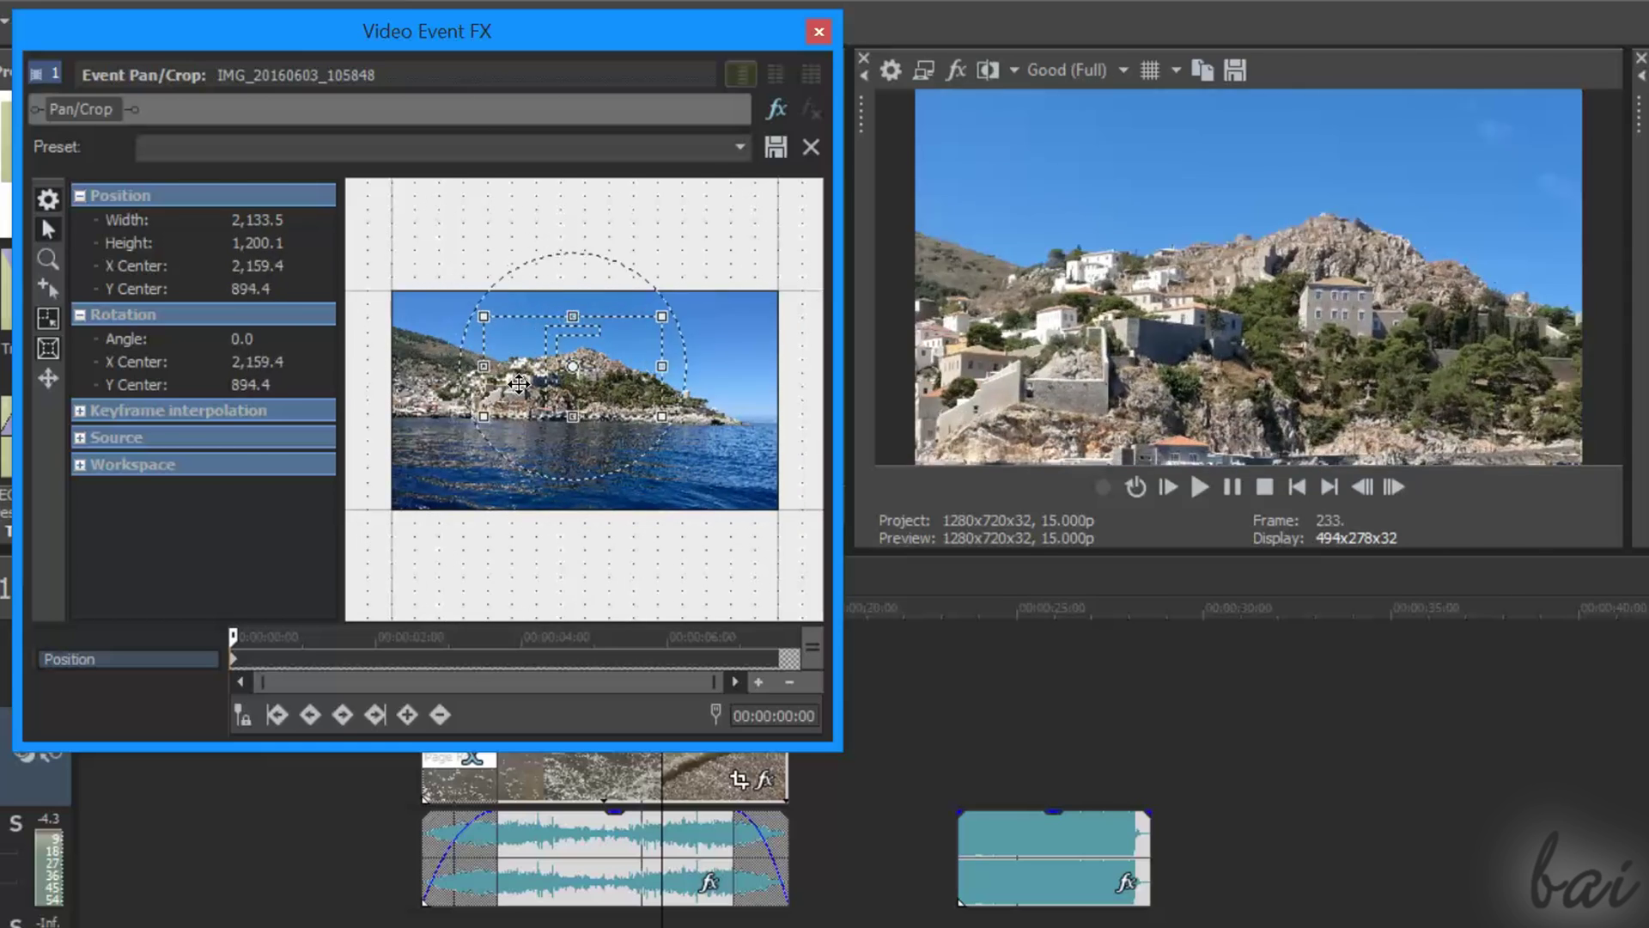
pyautogui.hotkey('ctrl', 'z')
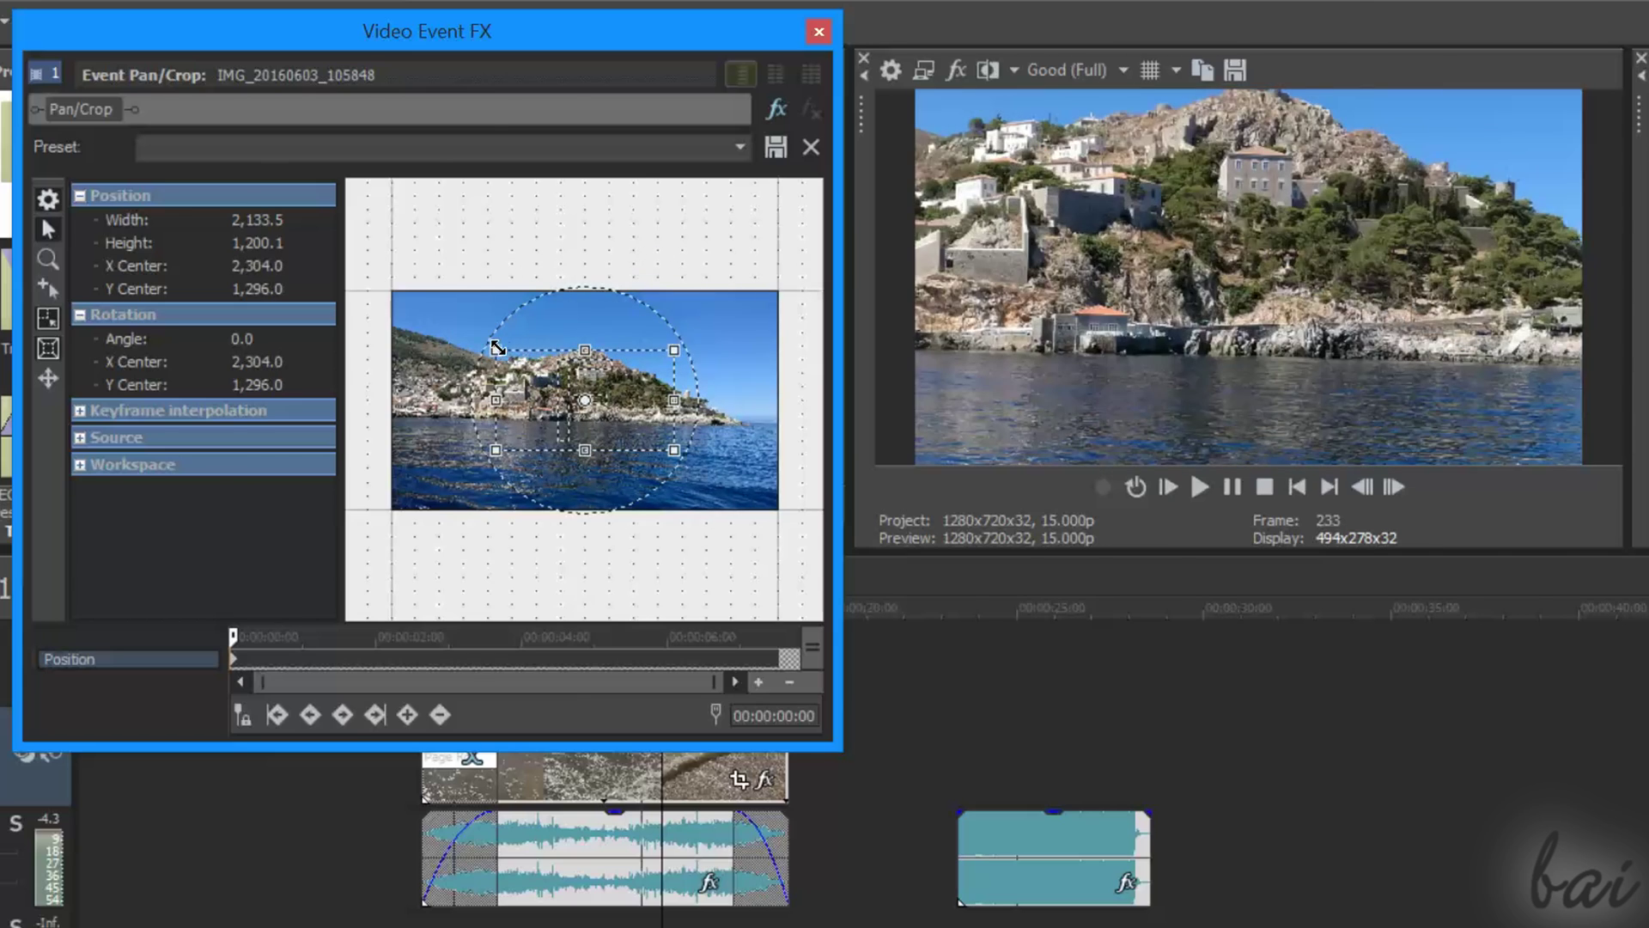
pyautogui.moveTo(496, 347); pyautogui.dragTo(370, 260)
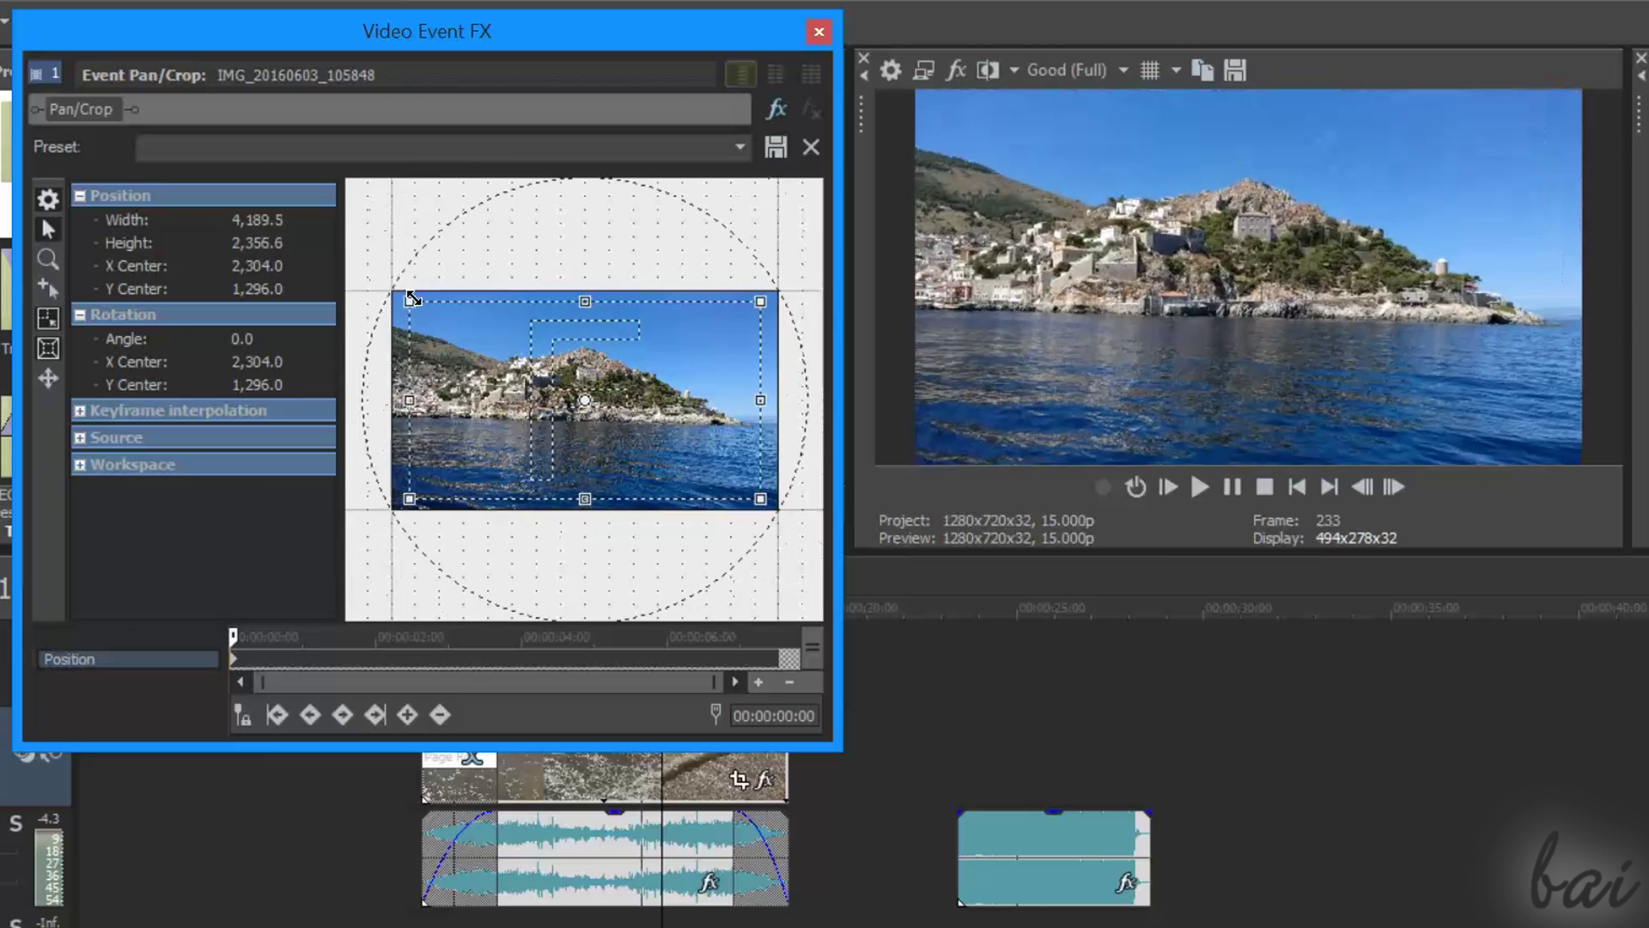
pyautogui.moveTo(416, 304); pyautogui.dragTo(424, 312)
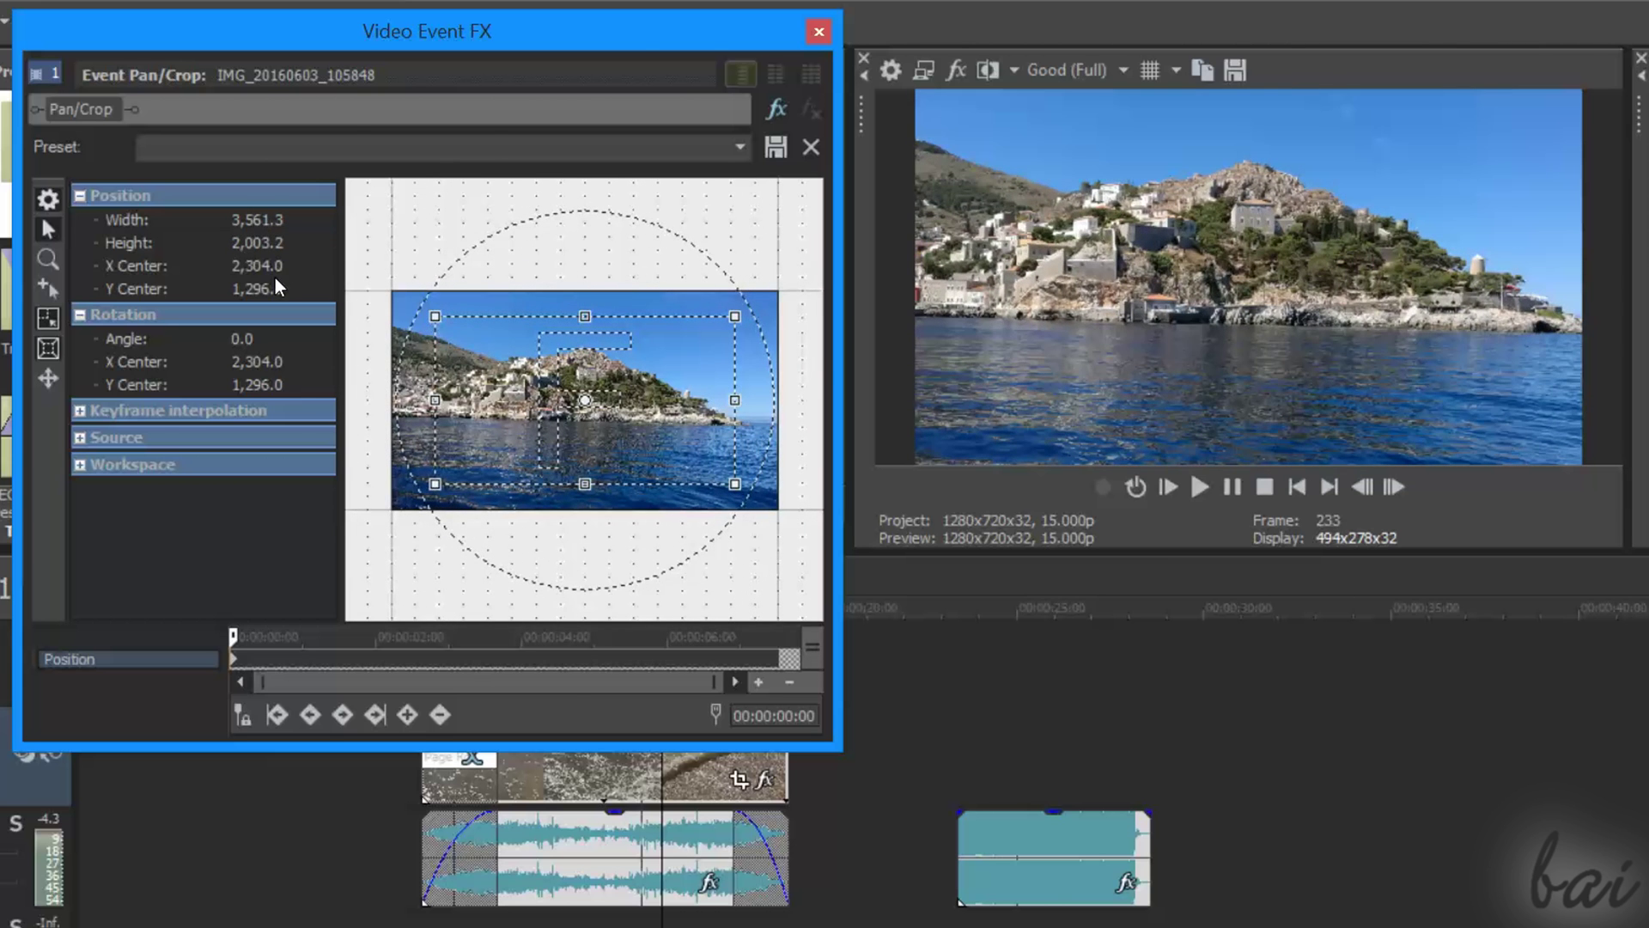
# - Turn off Lock Aspect Ratio and narrow and shorten the island clip's crop frame
pyautogui.click(50, 325)
pyautogui.moveTo(436, 315)
pyautogui.mouseDown()
pyautogui.moveTo(557, 306)
pyautogui.moveTo(442, 292)
pyautogui.moveTo(432, 307)
pyautogui.mouseUp()
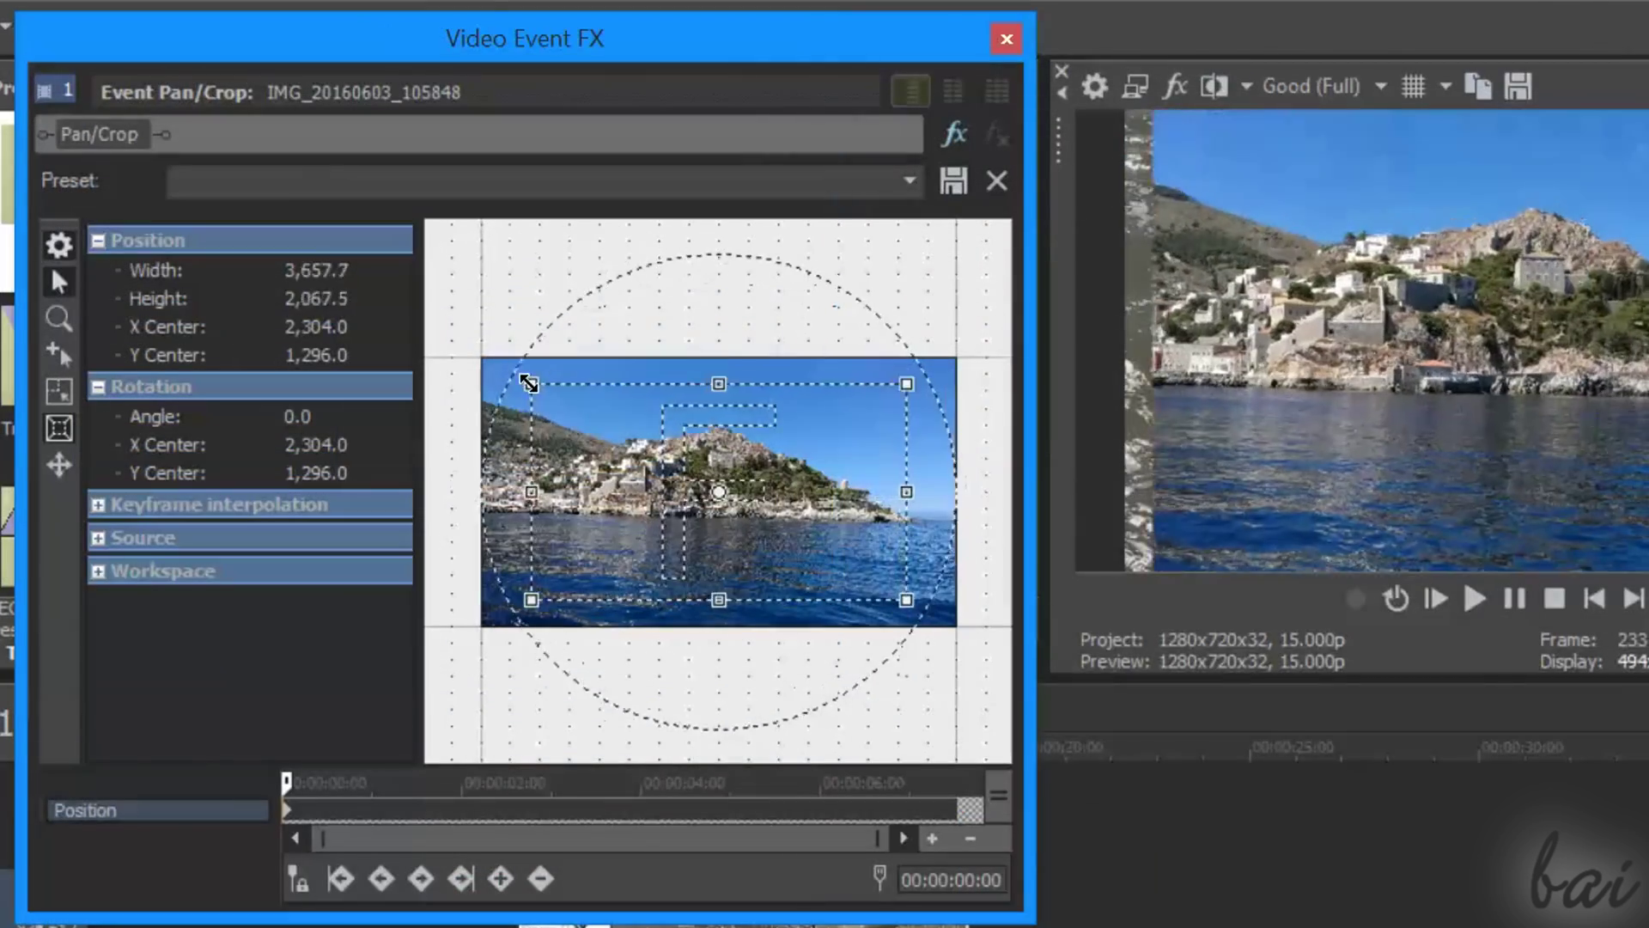
pyautogui.moveTo(528, 383)
pyautogui.mouseDown()
pyautogui.moveTo(522, 466)
pyautogui.moveTo(530, 383)
pyautogui.mouseUp()
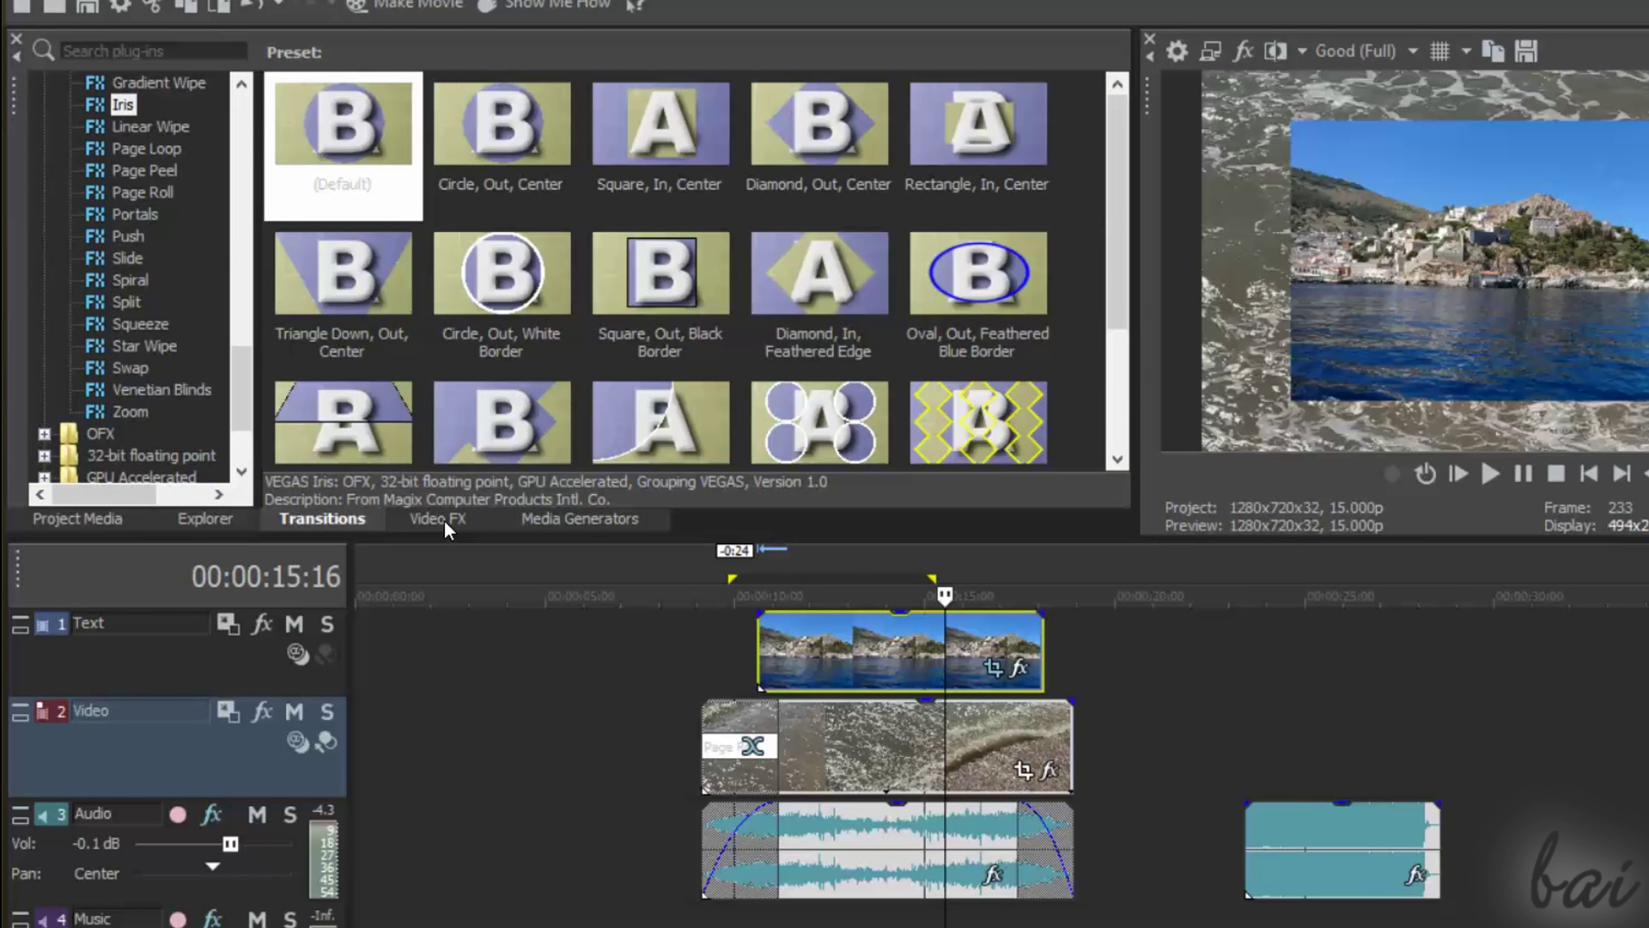
# - Apply the Gaussian Blur 'Light Blur' preset to the island clip and raise its horizontal range
pyautogui.click(445, 527)
pyautogui.scroll(-3, 178, 172)
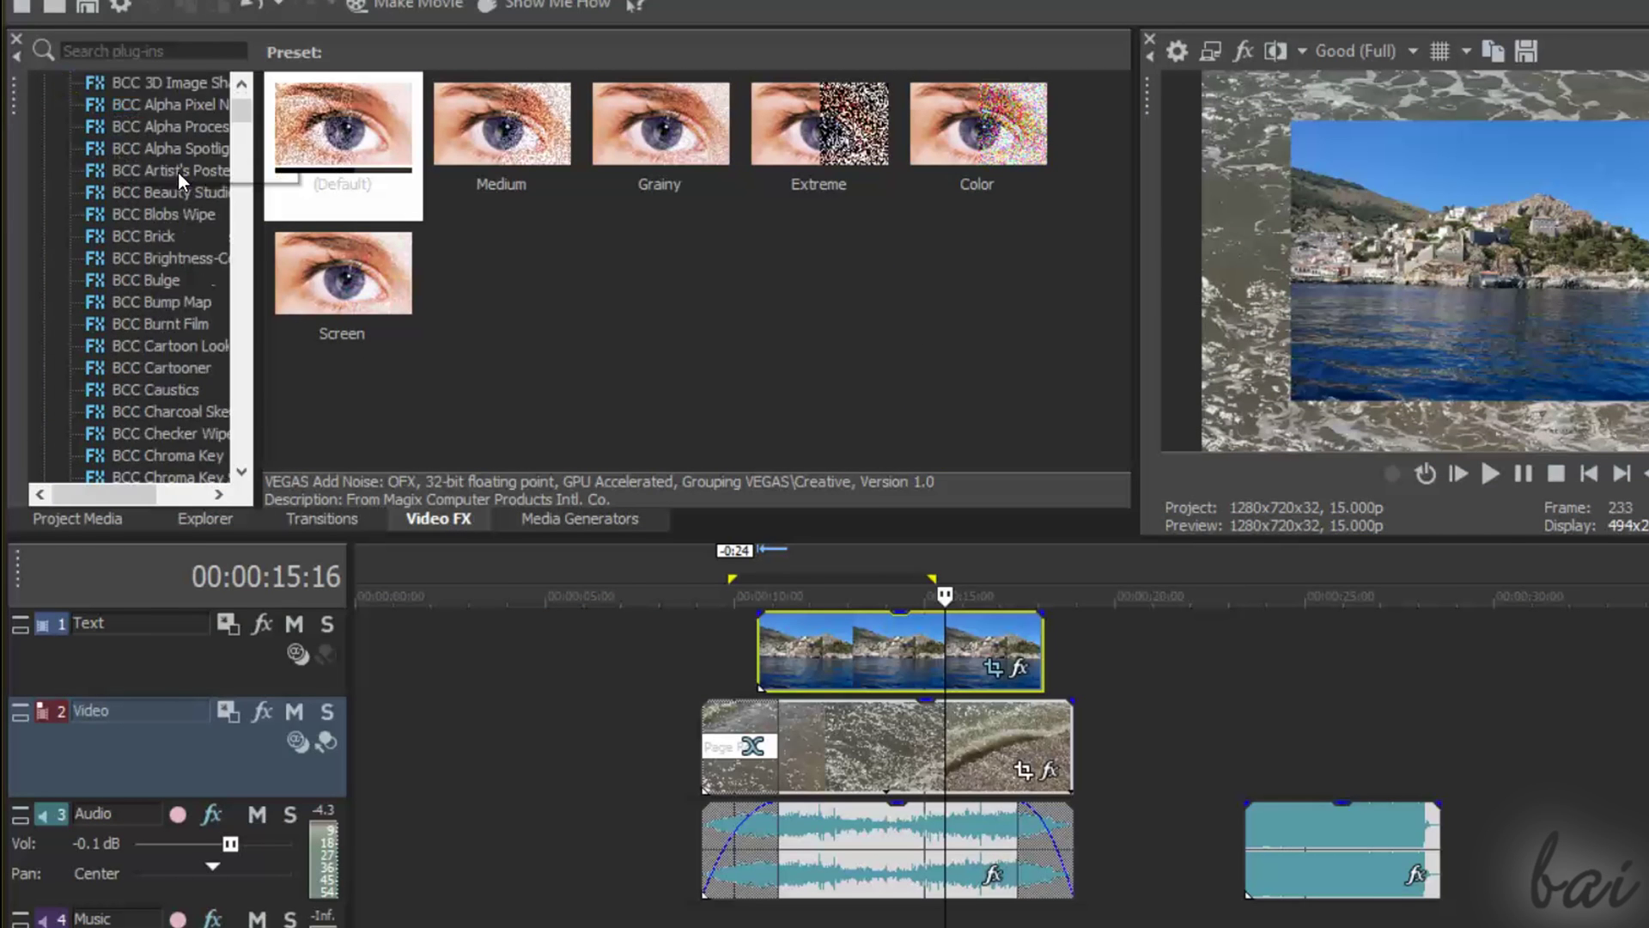
pyautogui.scroll(-10, 178, 174)
pyautogui.scroll(-10, 178, 174)
pyautogui.click(154, 303)
pyautogui.click(667, 128)
pyautogui.moveTo(669, 130); pyautogui.dragTo(783, 421)
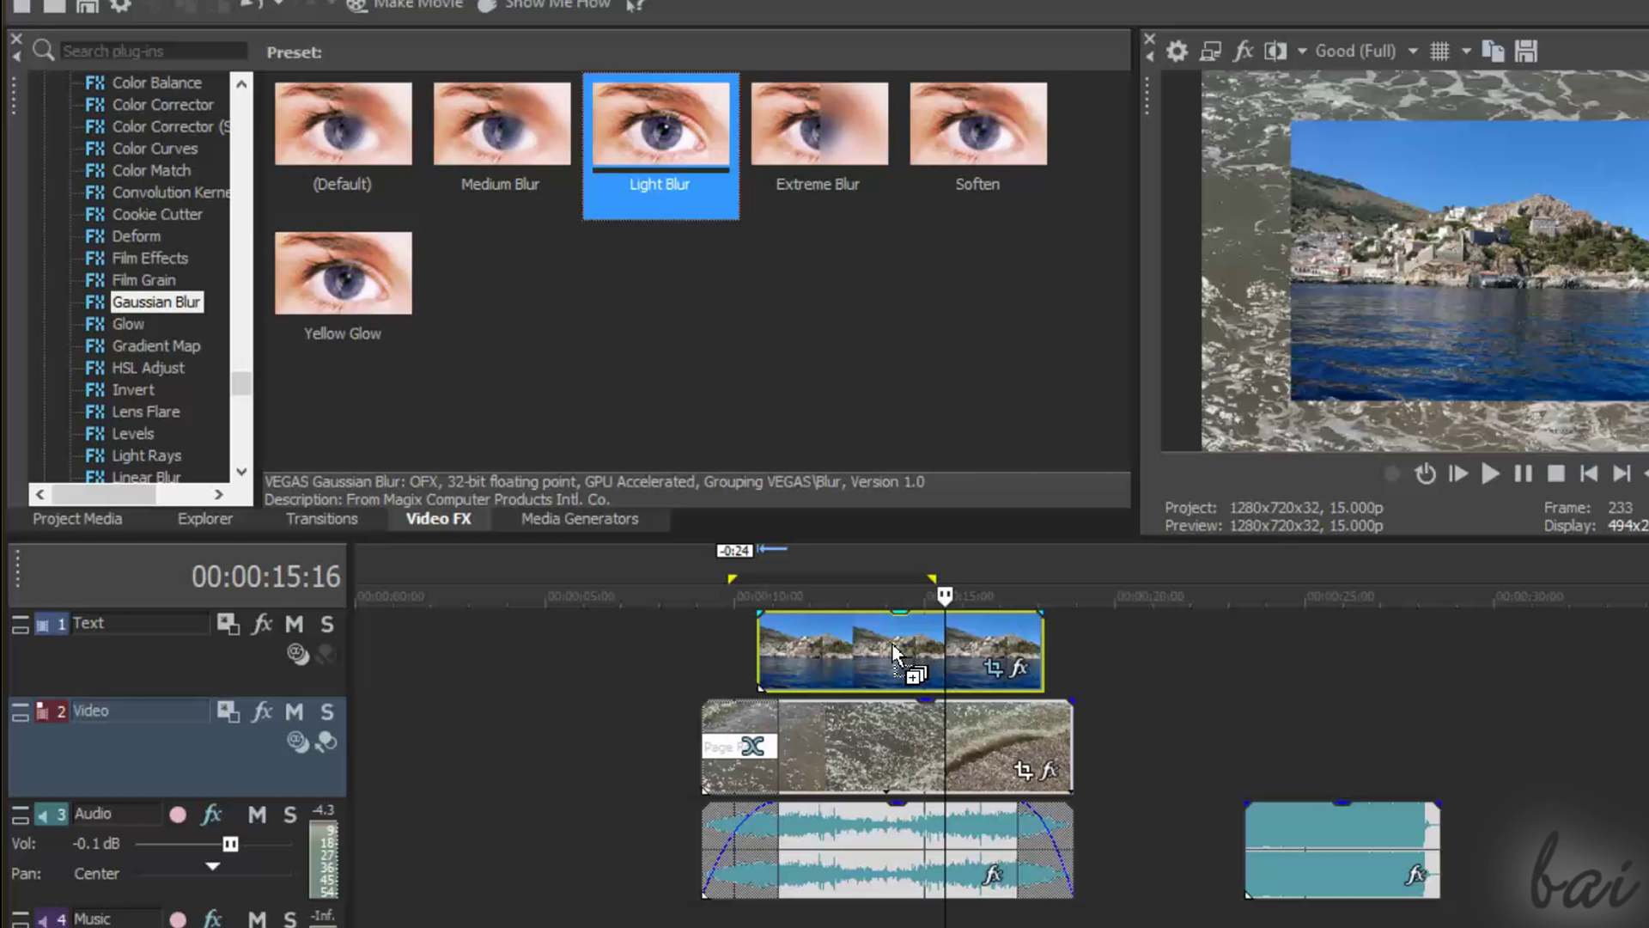
pyautogui.moveTo(892, 643); pyautogui.dragTo(893, 643)
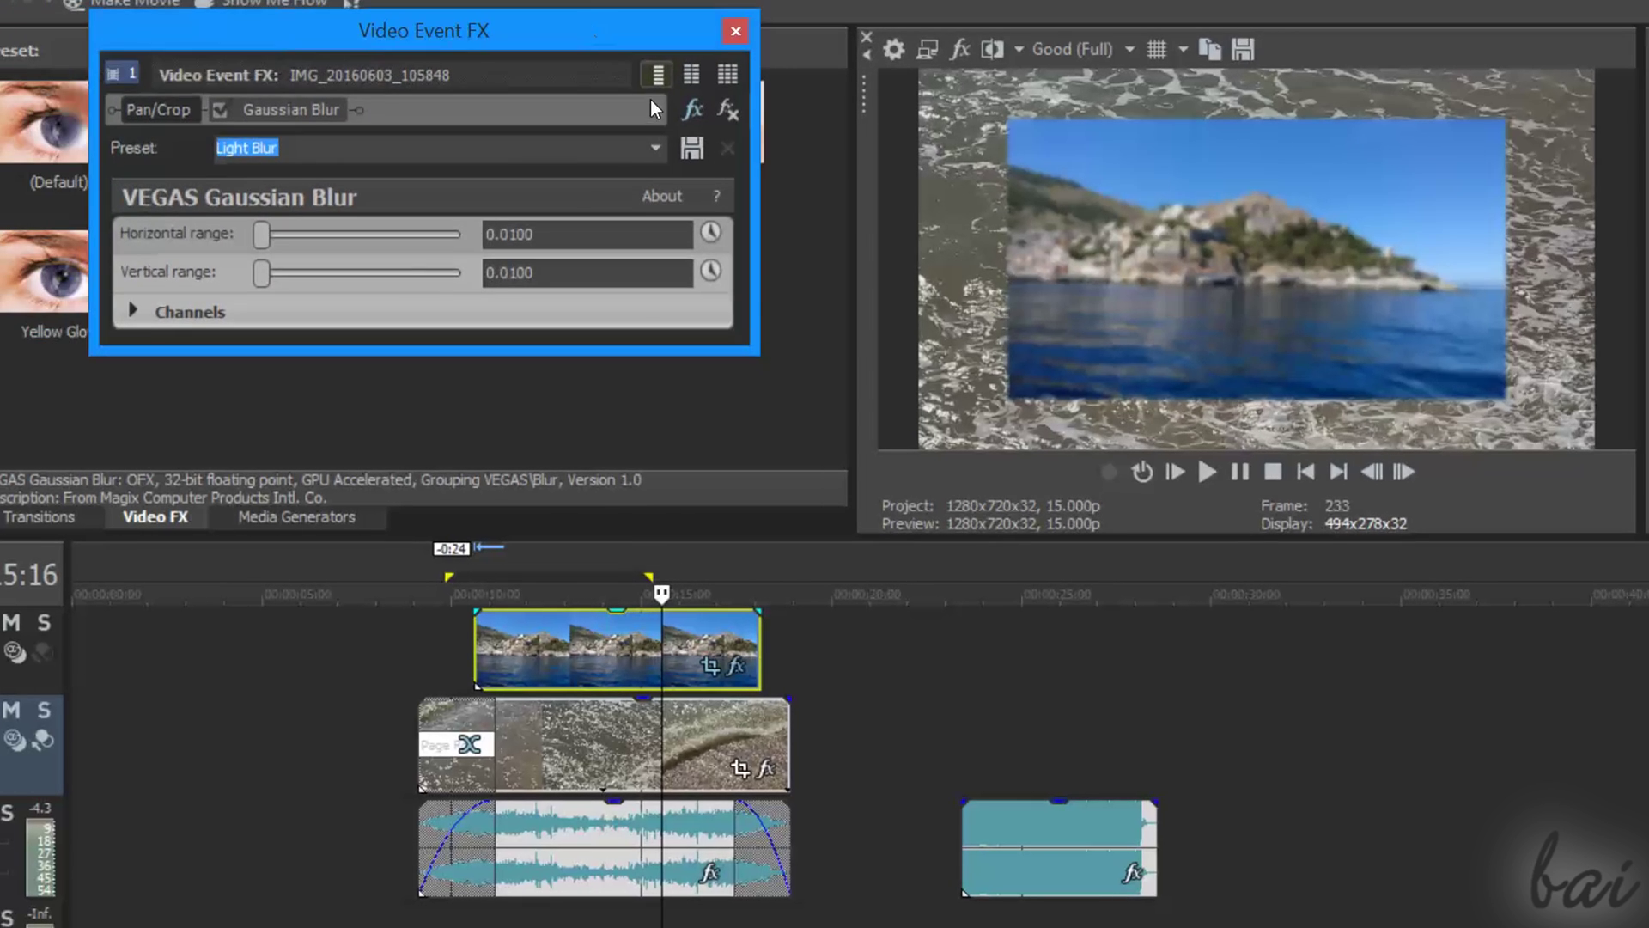
pyautogui.moveTo(755, 346); pyautogui.dragTo(824, 529)
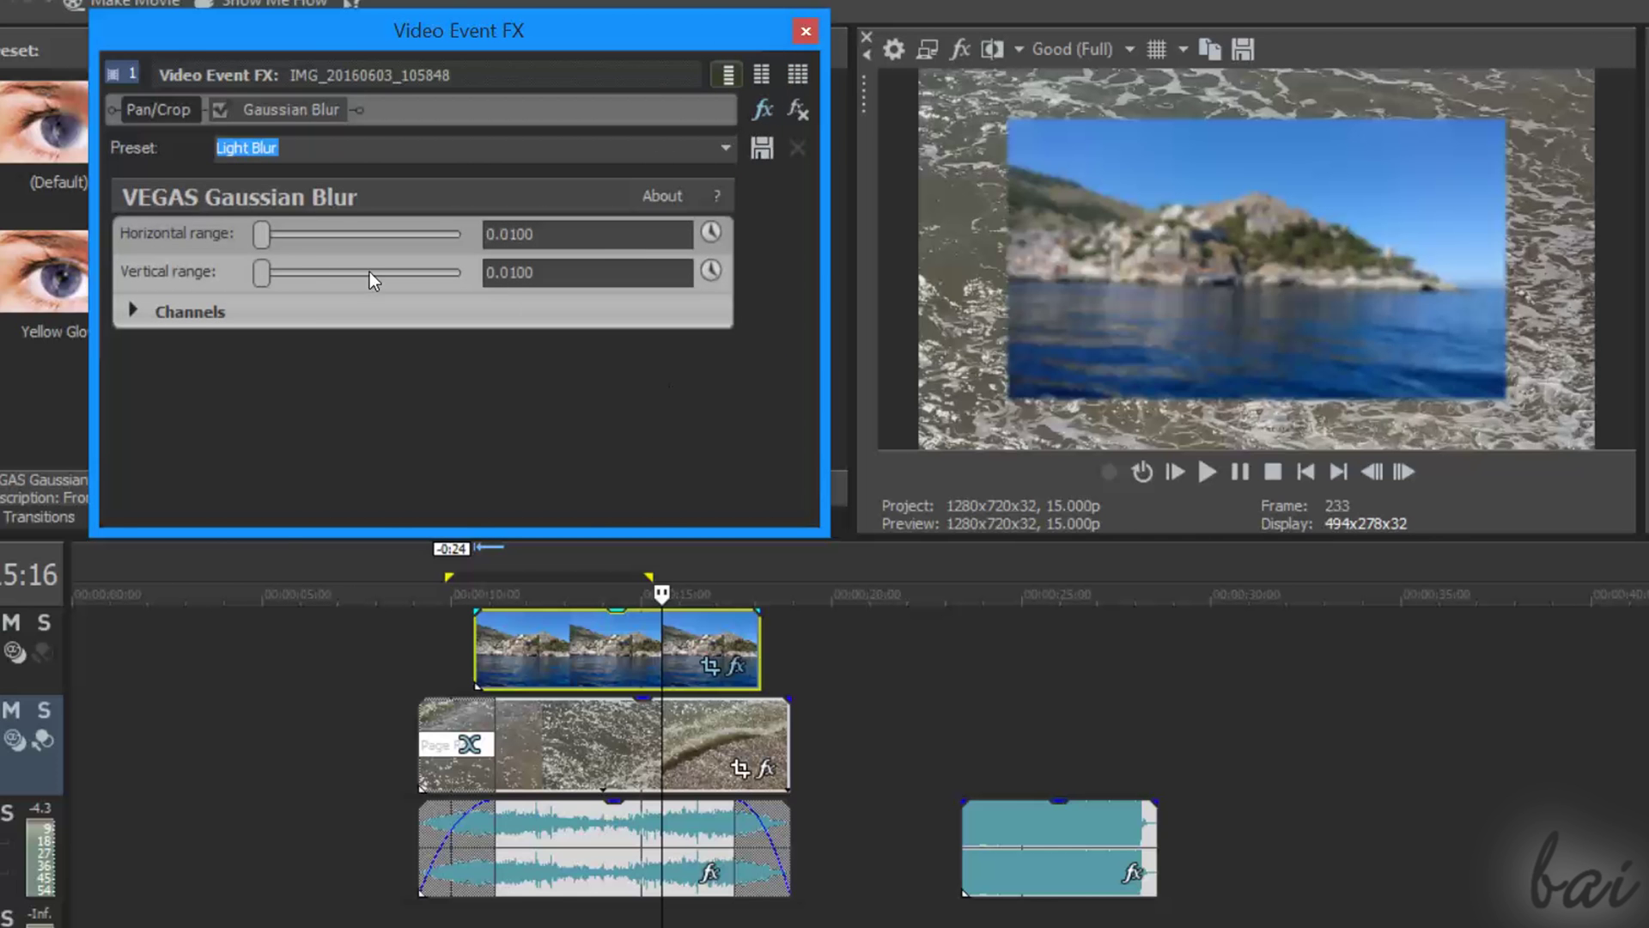
pyautogui.moveTo(266, 231)
pyautogui.mouseDown()
pyautogui.moveTo(302, 281)
pyautogui.moveTo(259, 274)
pyautogui.mouseUp()
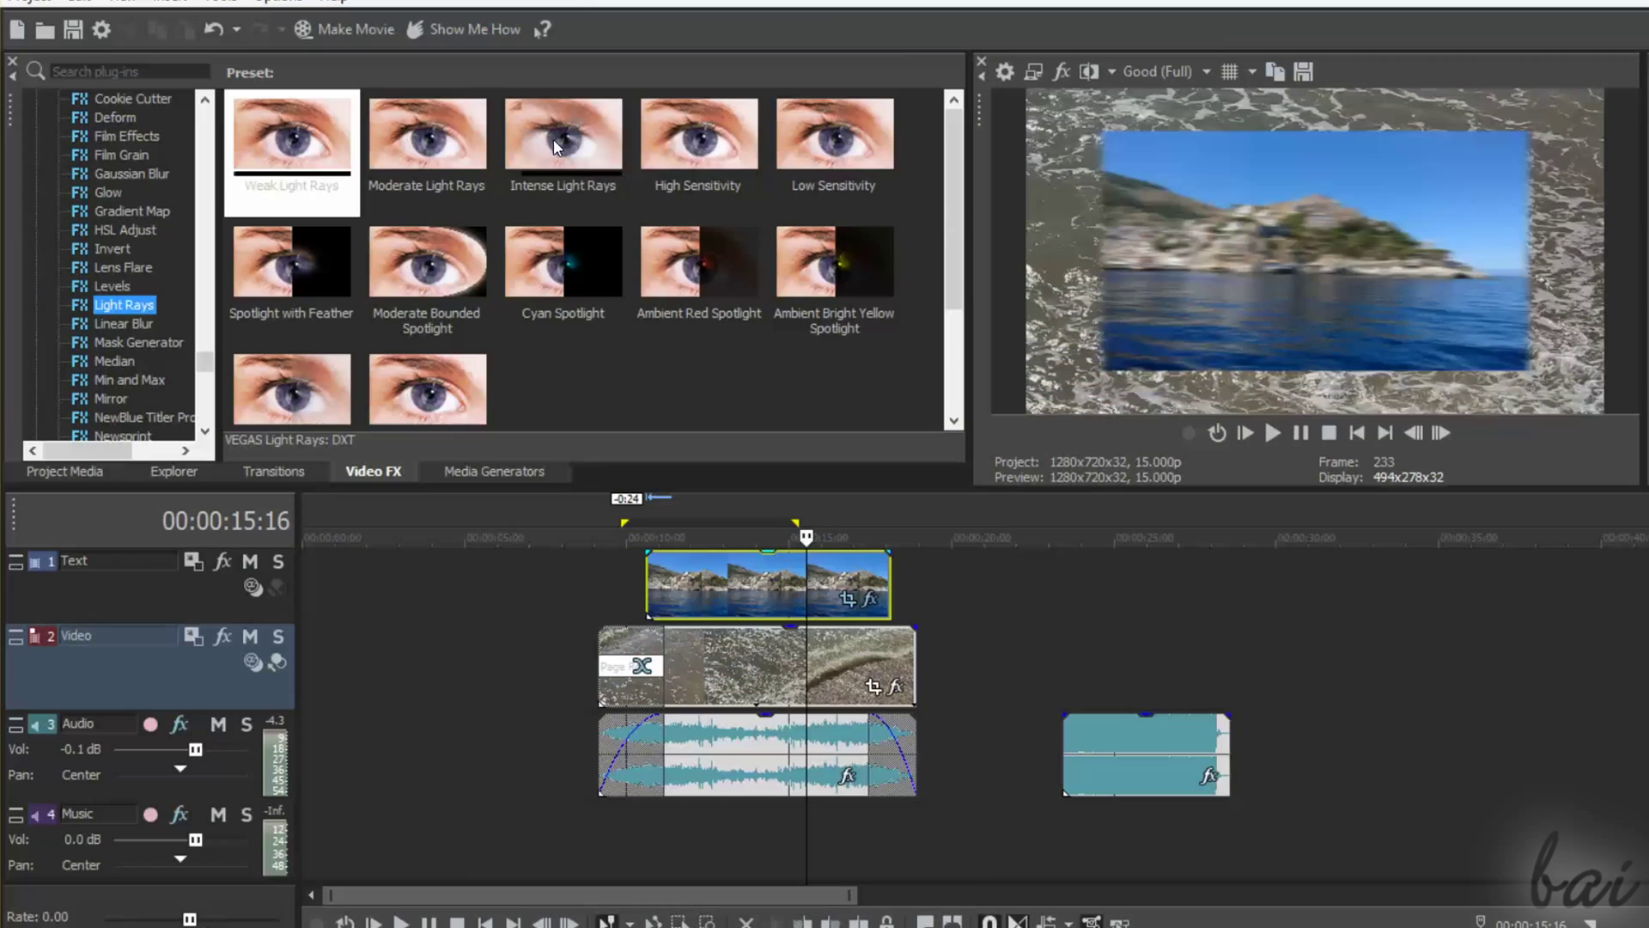
# - Add the 'Intense Light Rays' preset to the island clip and compare the look with and without blur
pyautogui.click(557, 146)
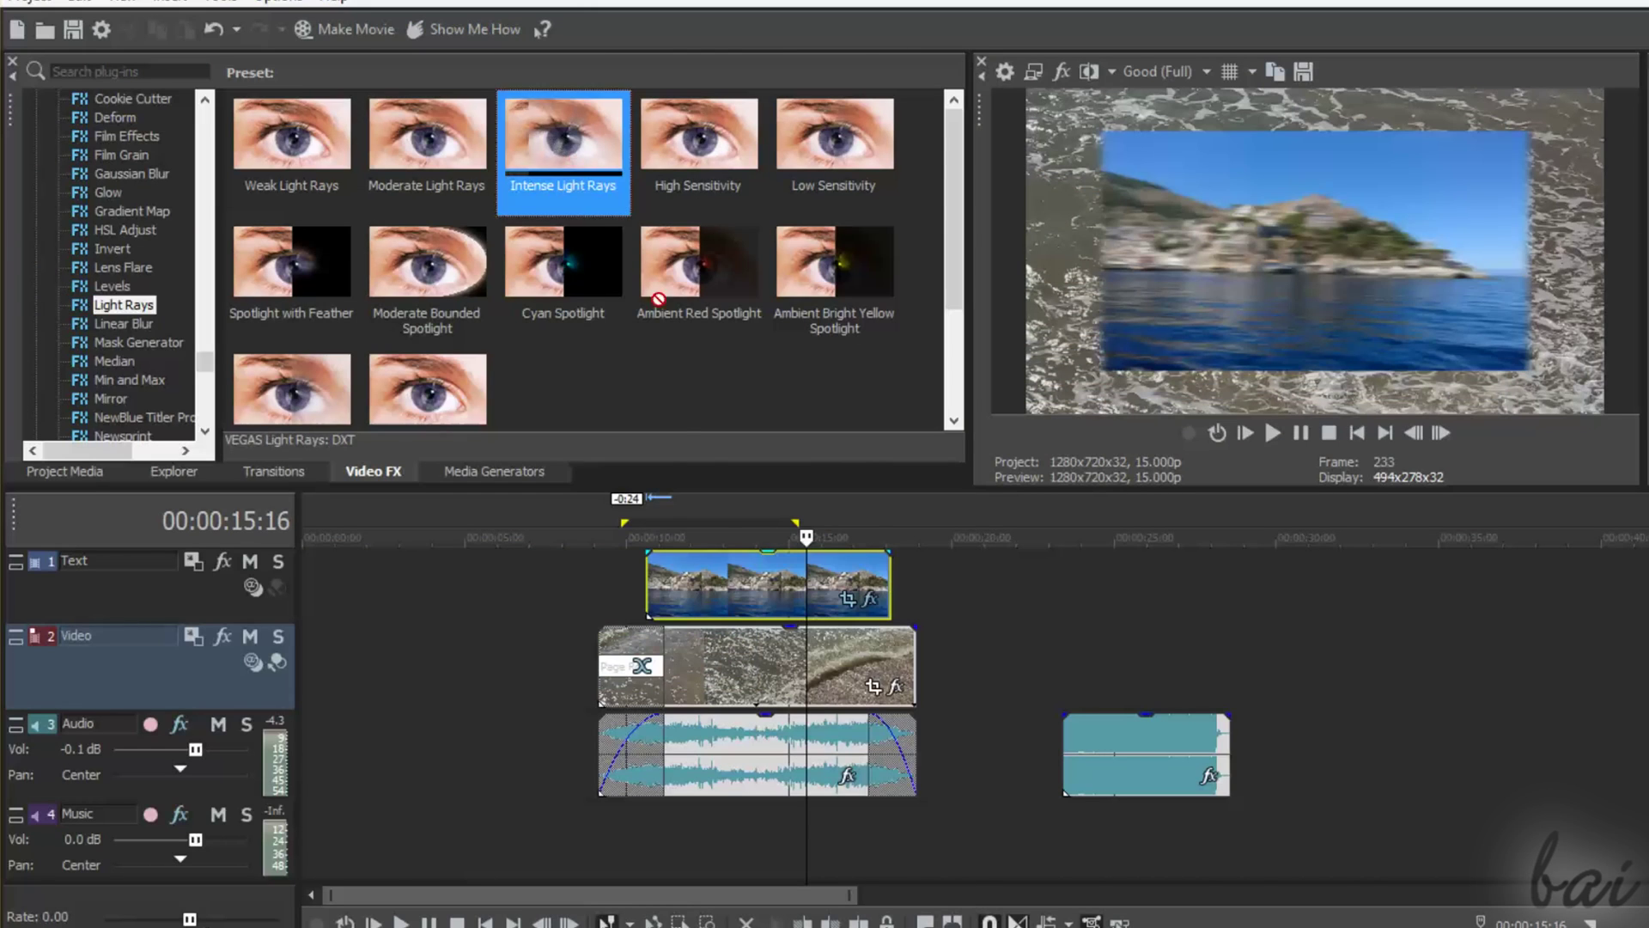
pyautogui.moveTo(759, 598); pyautogui.dragTo(759, 597)
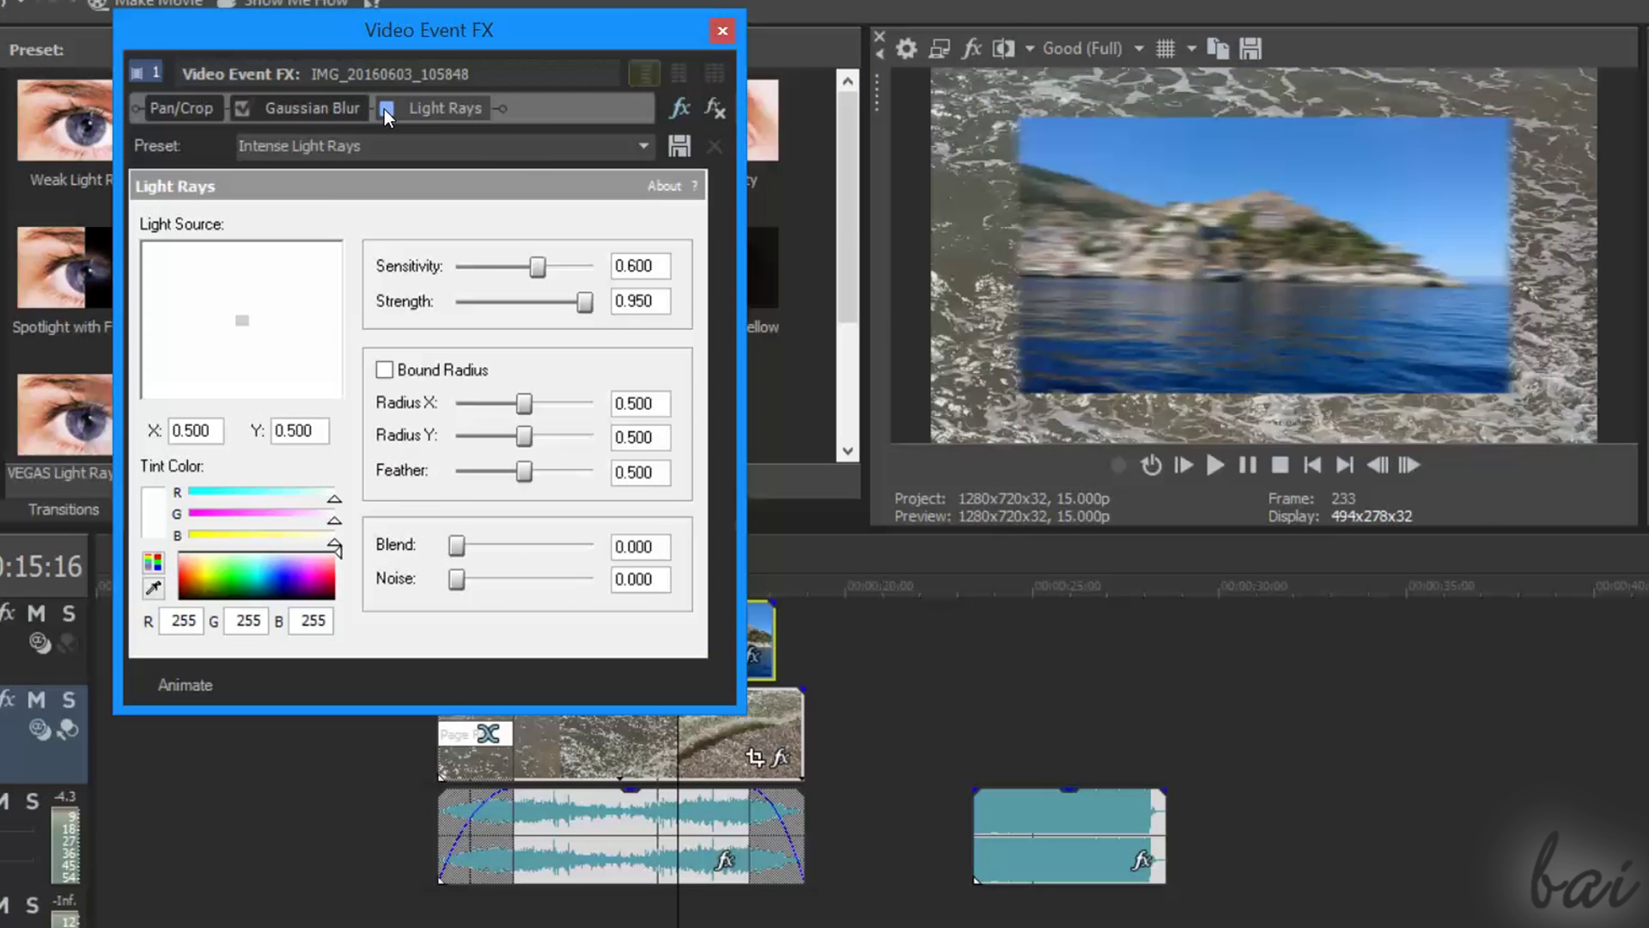
pyautogui.click(384, 109)
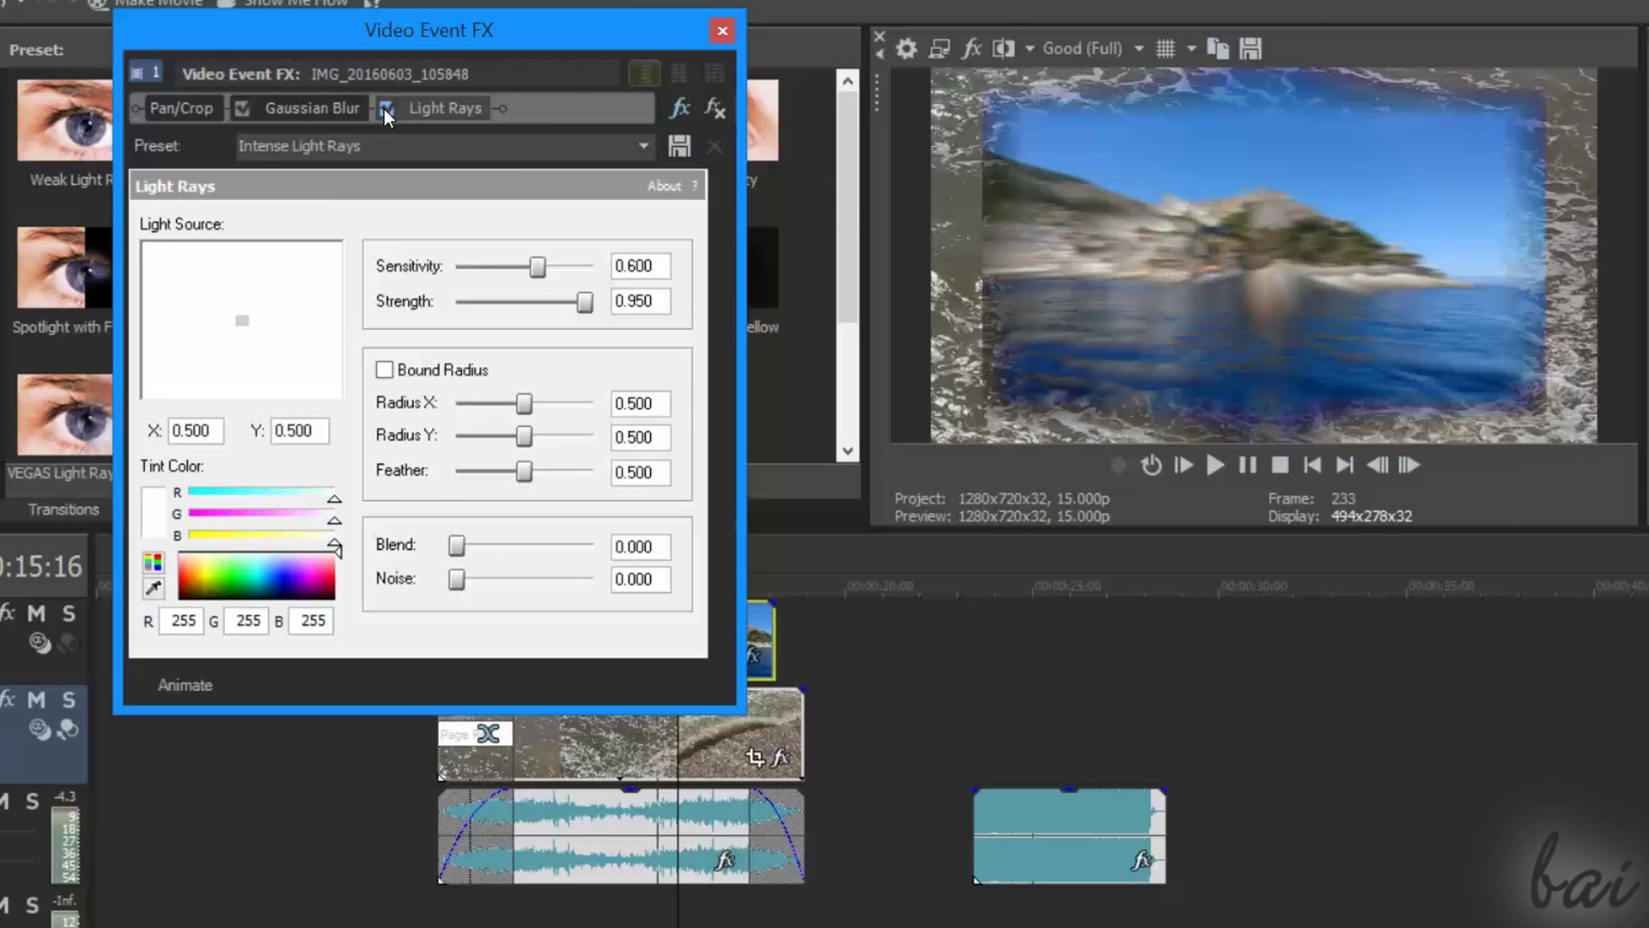
pyautogui.click(303, 116)
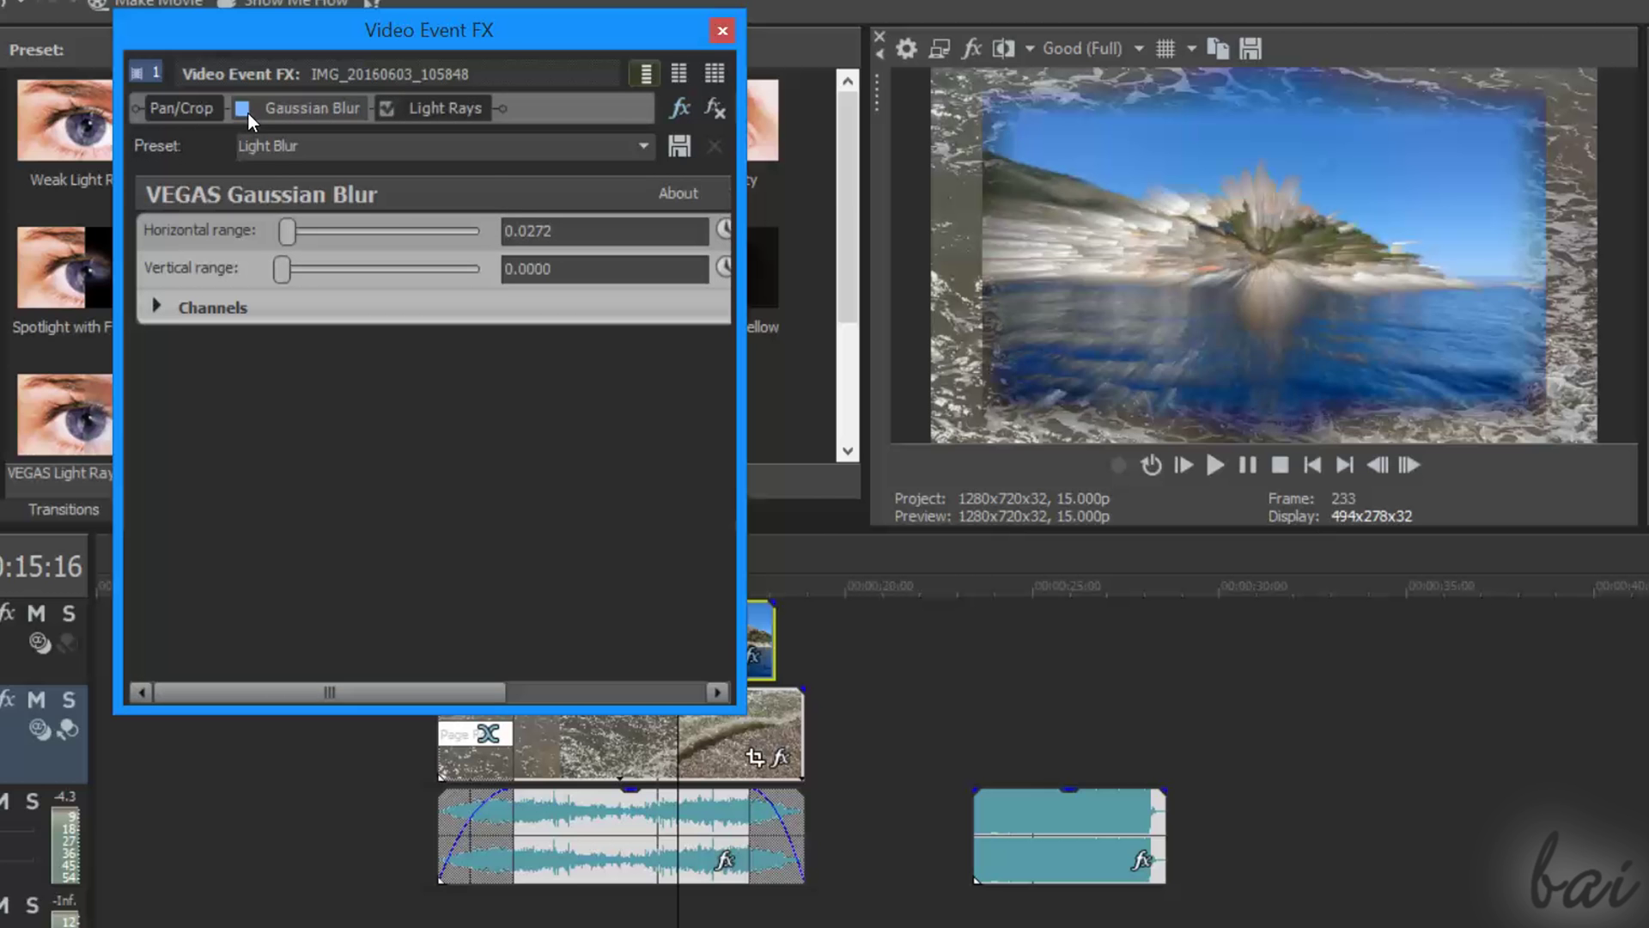
pyautogui.click(242, 110)
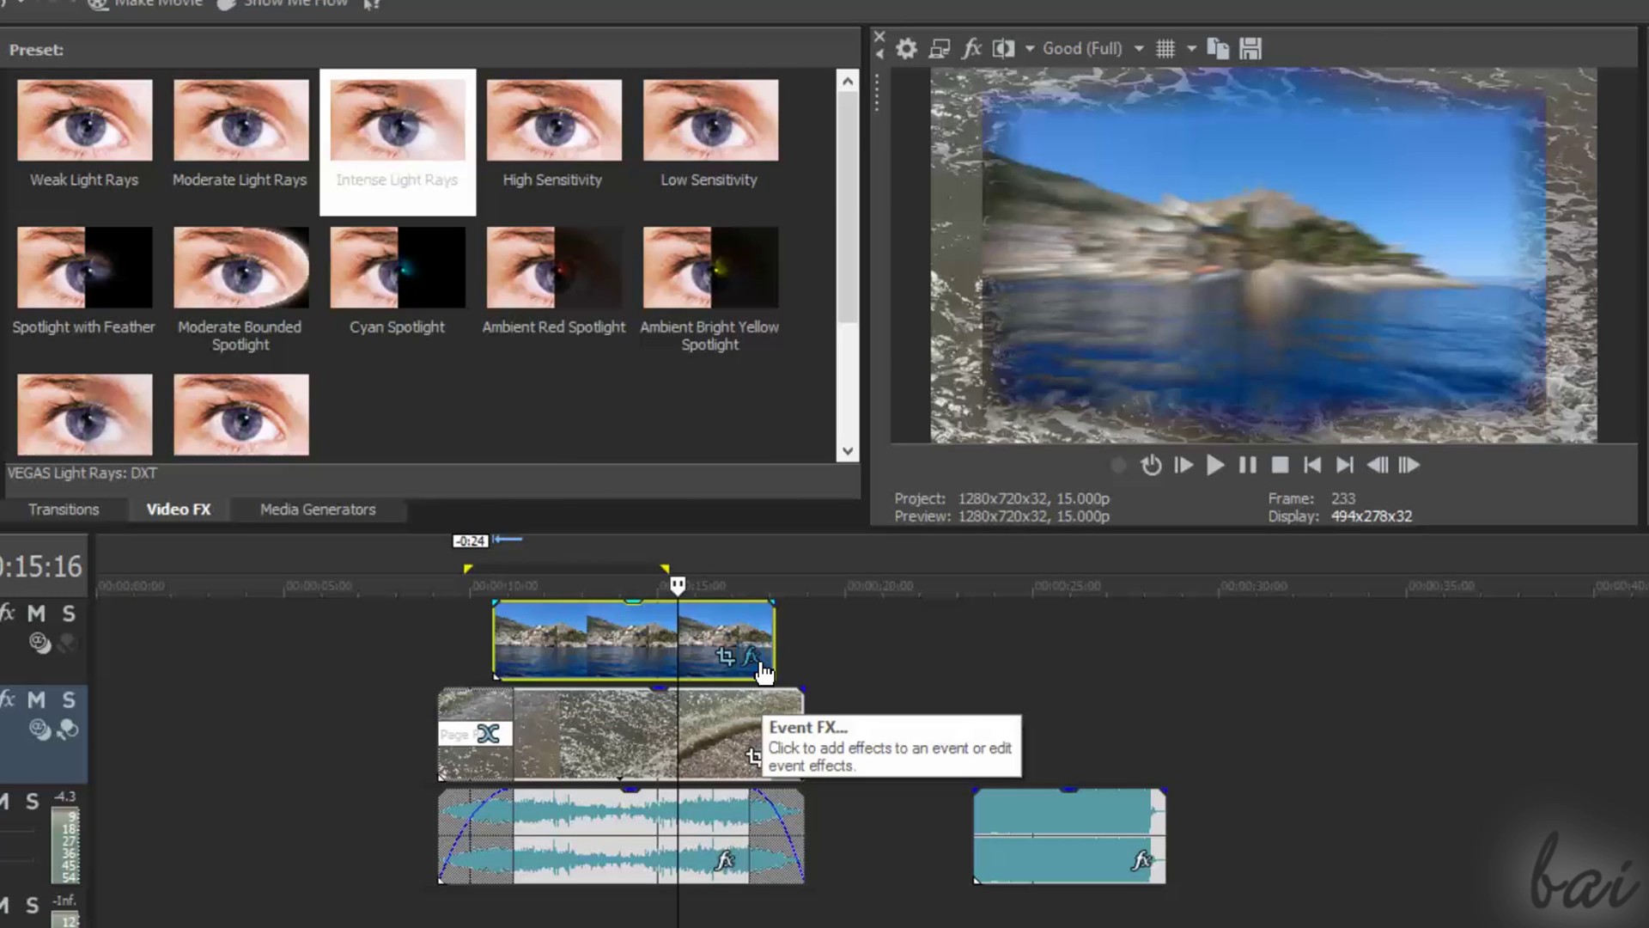
# - Add a Reverb plug-in to the first audio clip's effect chain via the Plug-In Chooser and confirm
pyautogui.click(760, 668)
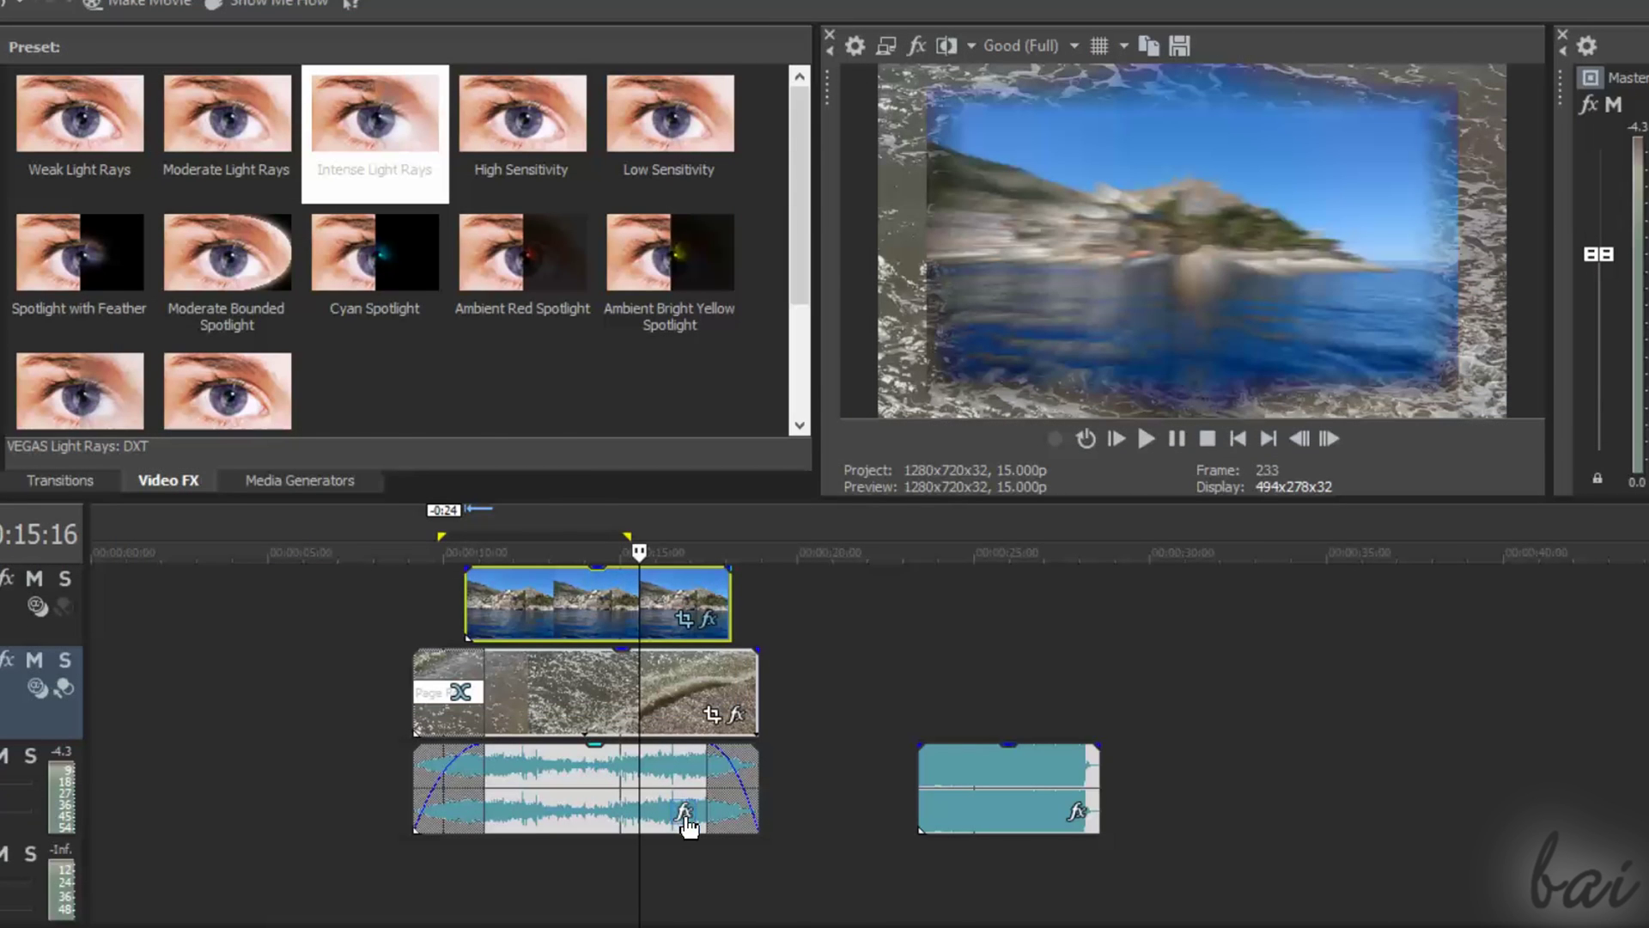
pyautogui.click(684, 817)
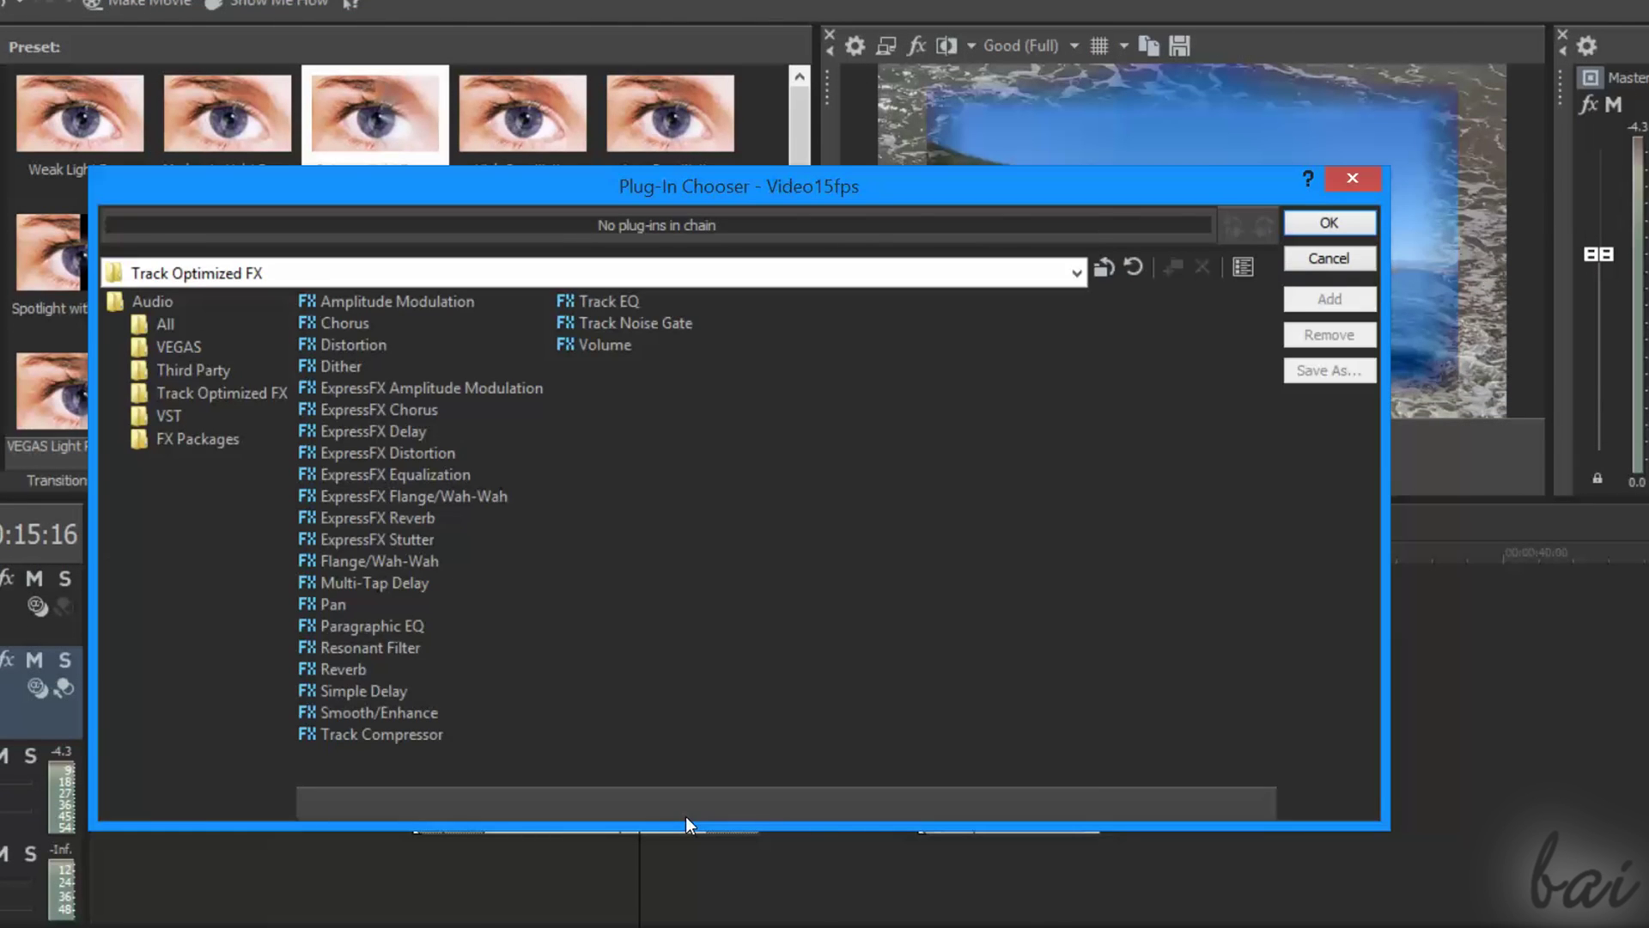
pyautogui.click(365, 709)
pyautogui.click(1392, 316)
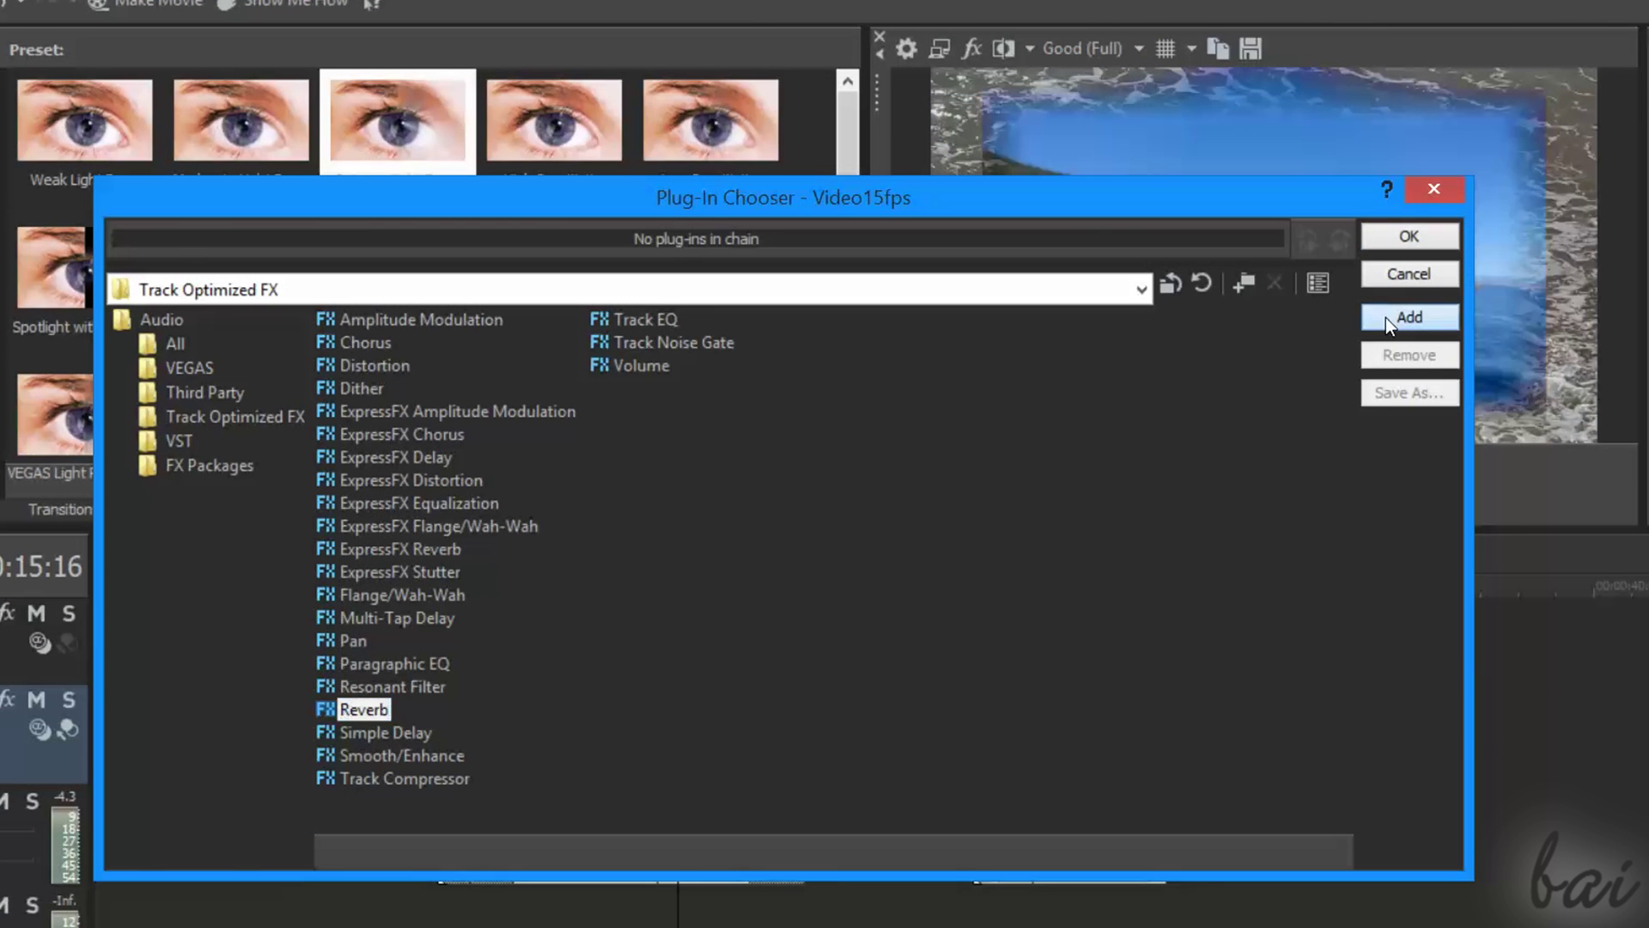
pyautogui.click(1390, 233)
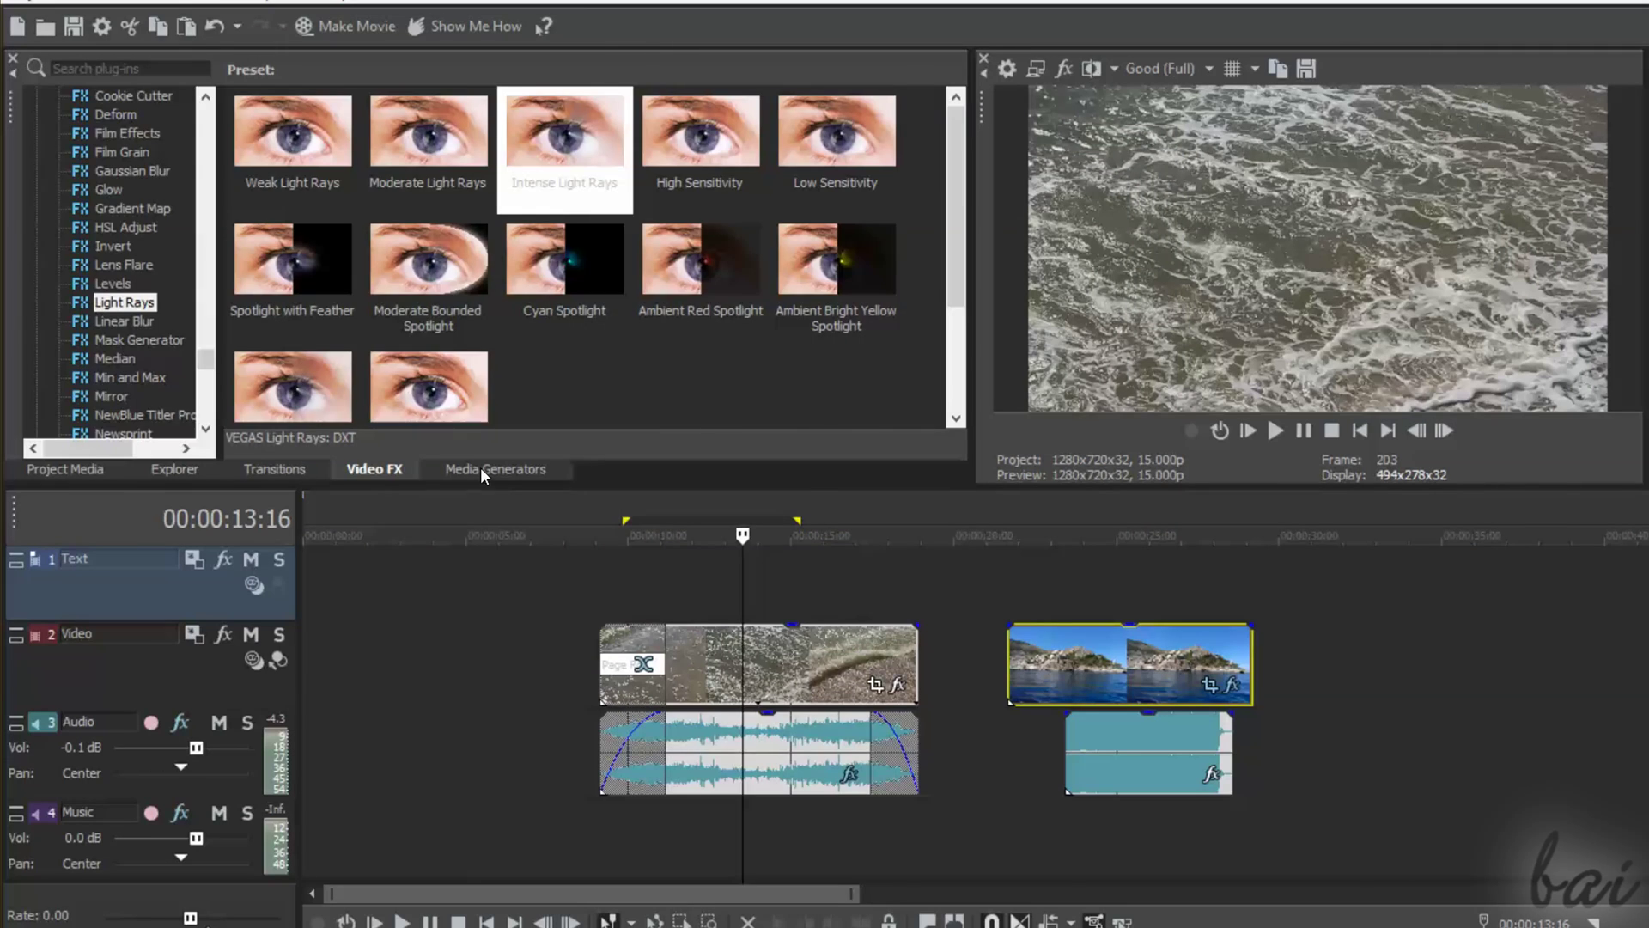
# - Browse the Media Generators past Credit Roll, Solid Color and Test Pattern to the (Legacy) Text presets
pyautogui.click(480, 468)
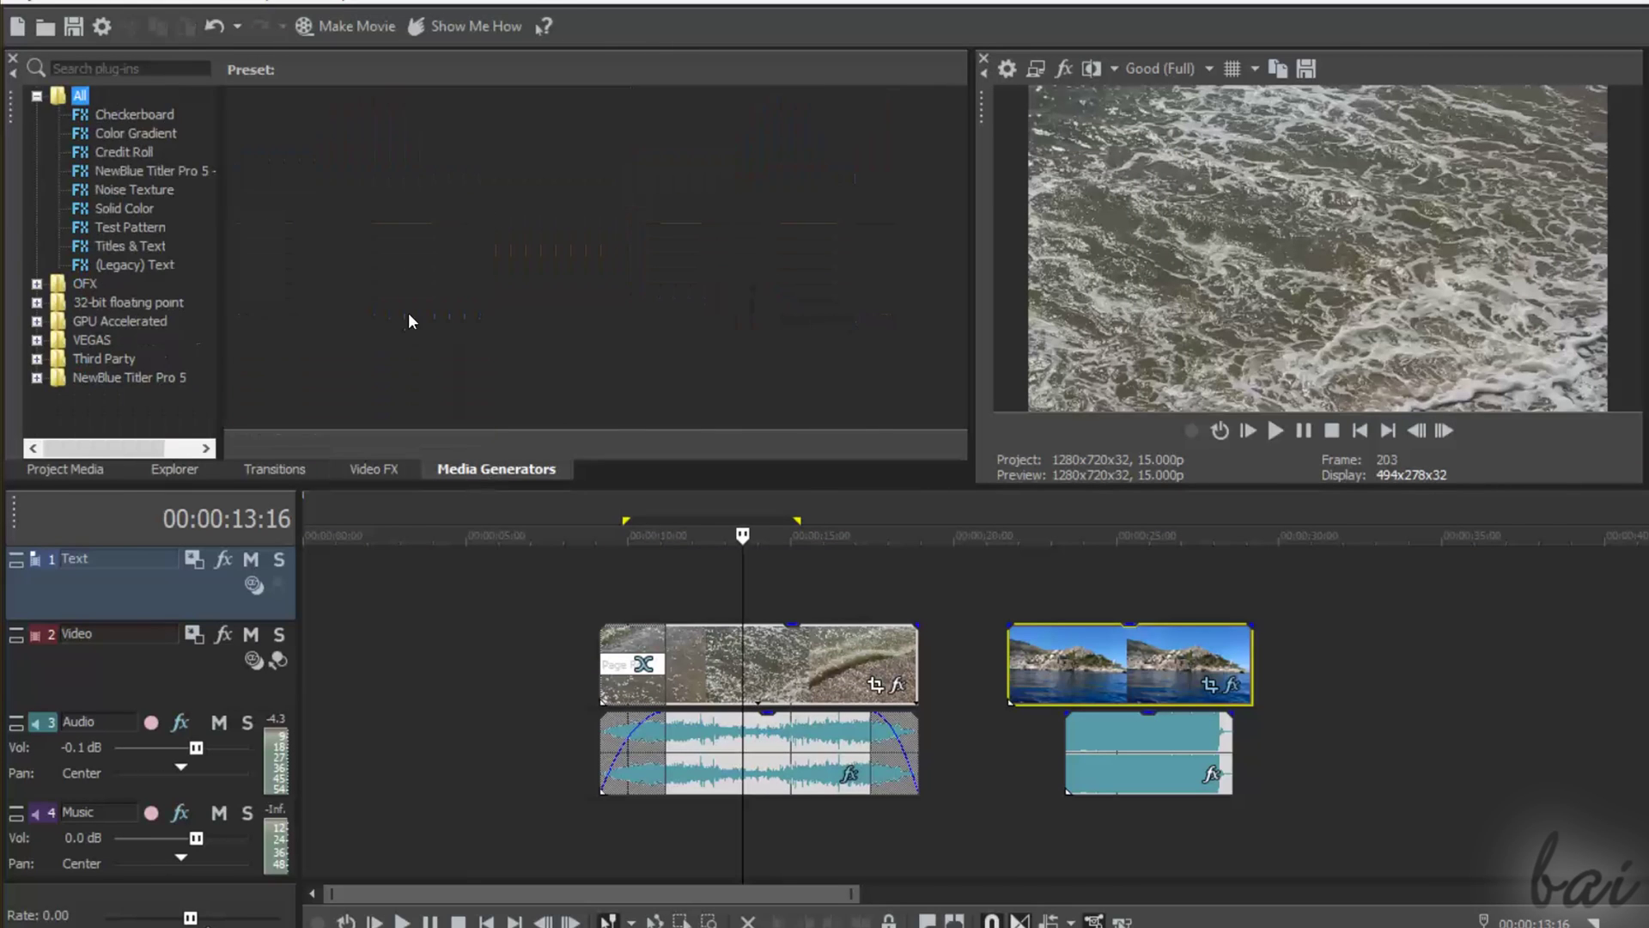
pyautogui.click(116, 115)
pyautogui.click(125, 133)
pyautogui.click(121, 189)
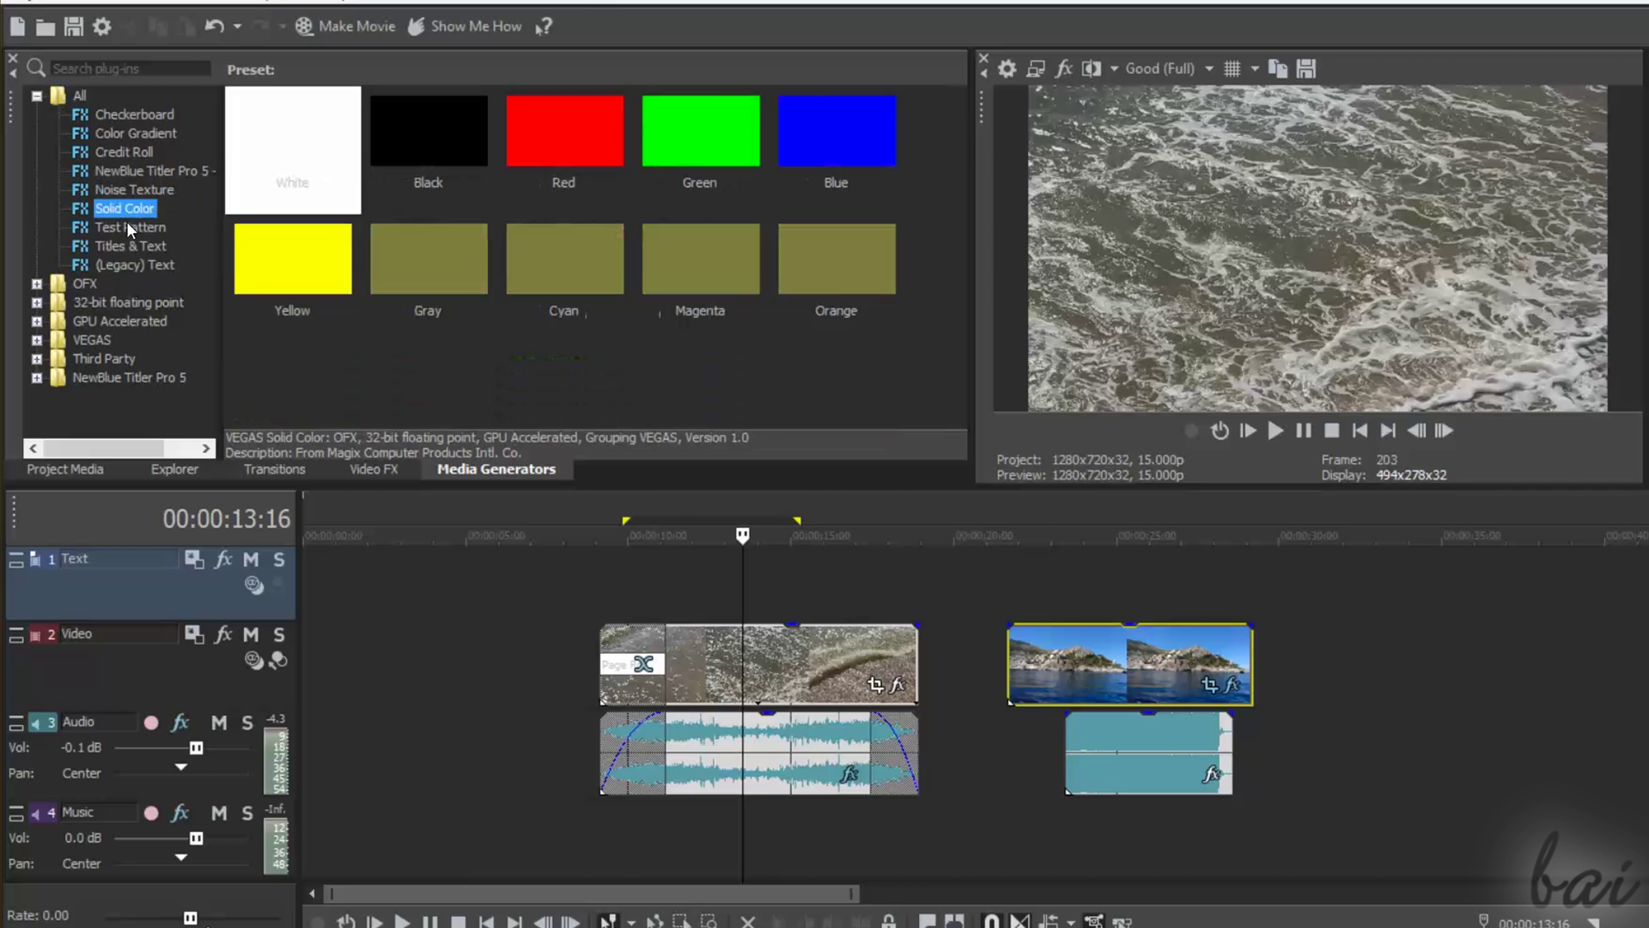
pyautogui.click(127, 226)
pyautogui.click(131, 264)
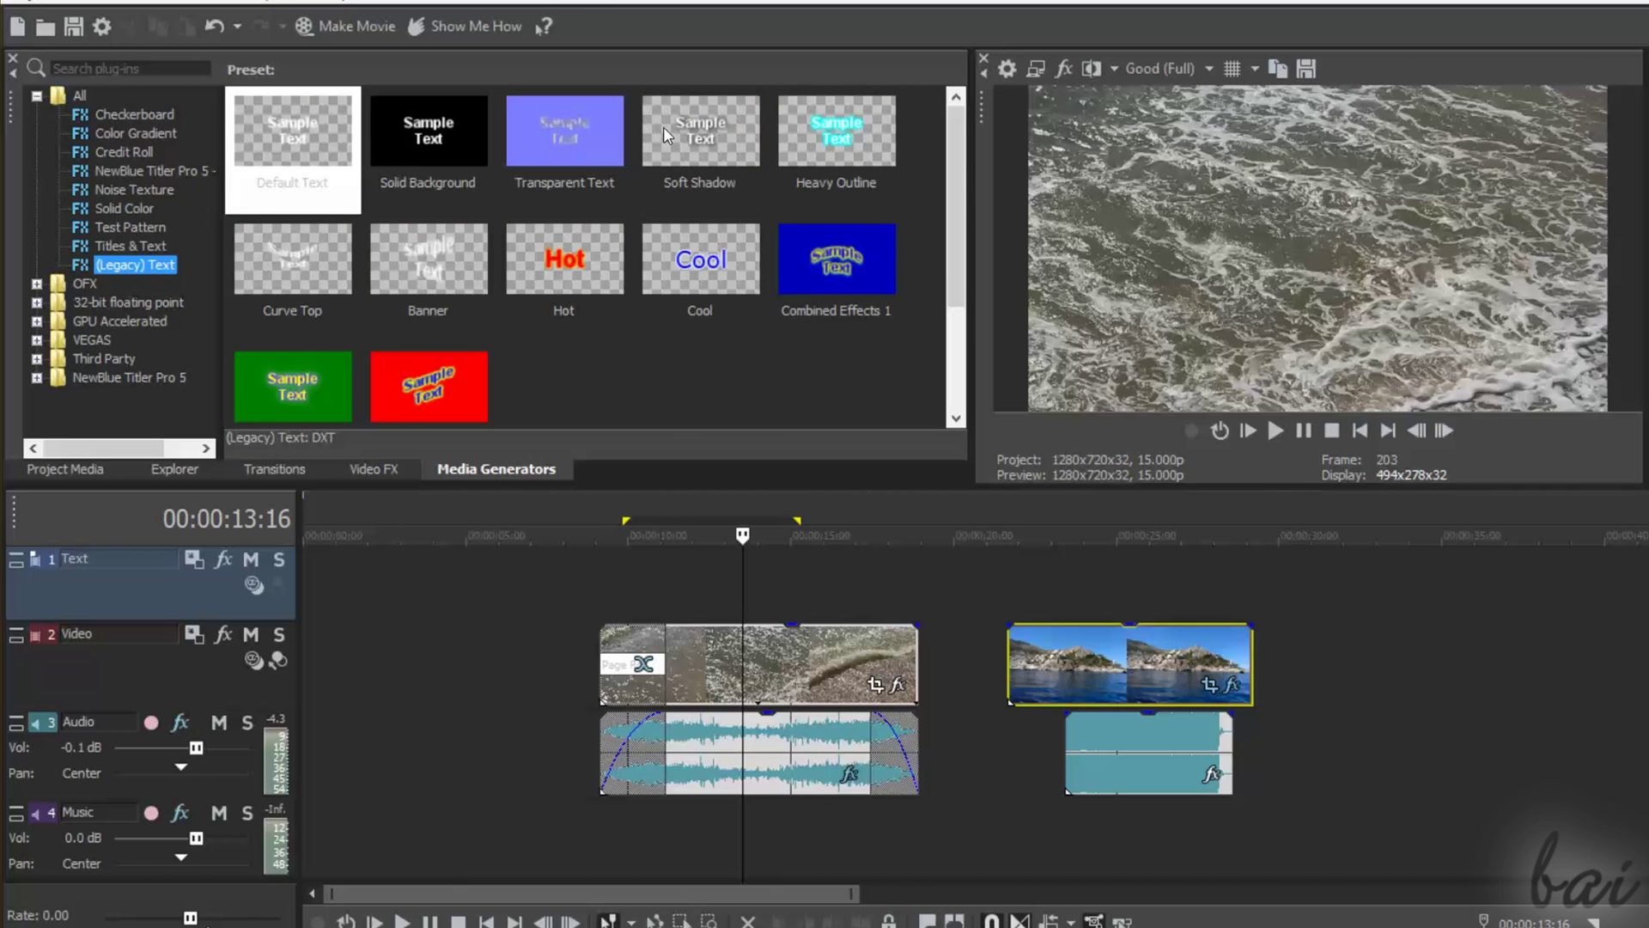
# - Place the Soft Shadow (Legacy) Text preset on the Text track, move it earlier and shorten it
pyautogui.moveTo(681, 119); pyautogui.dragTo(700, 124)
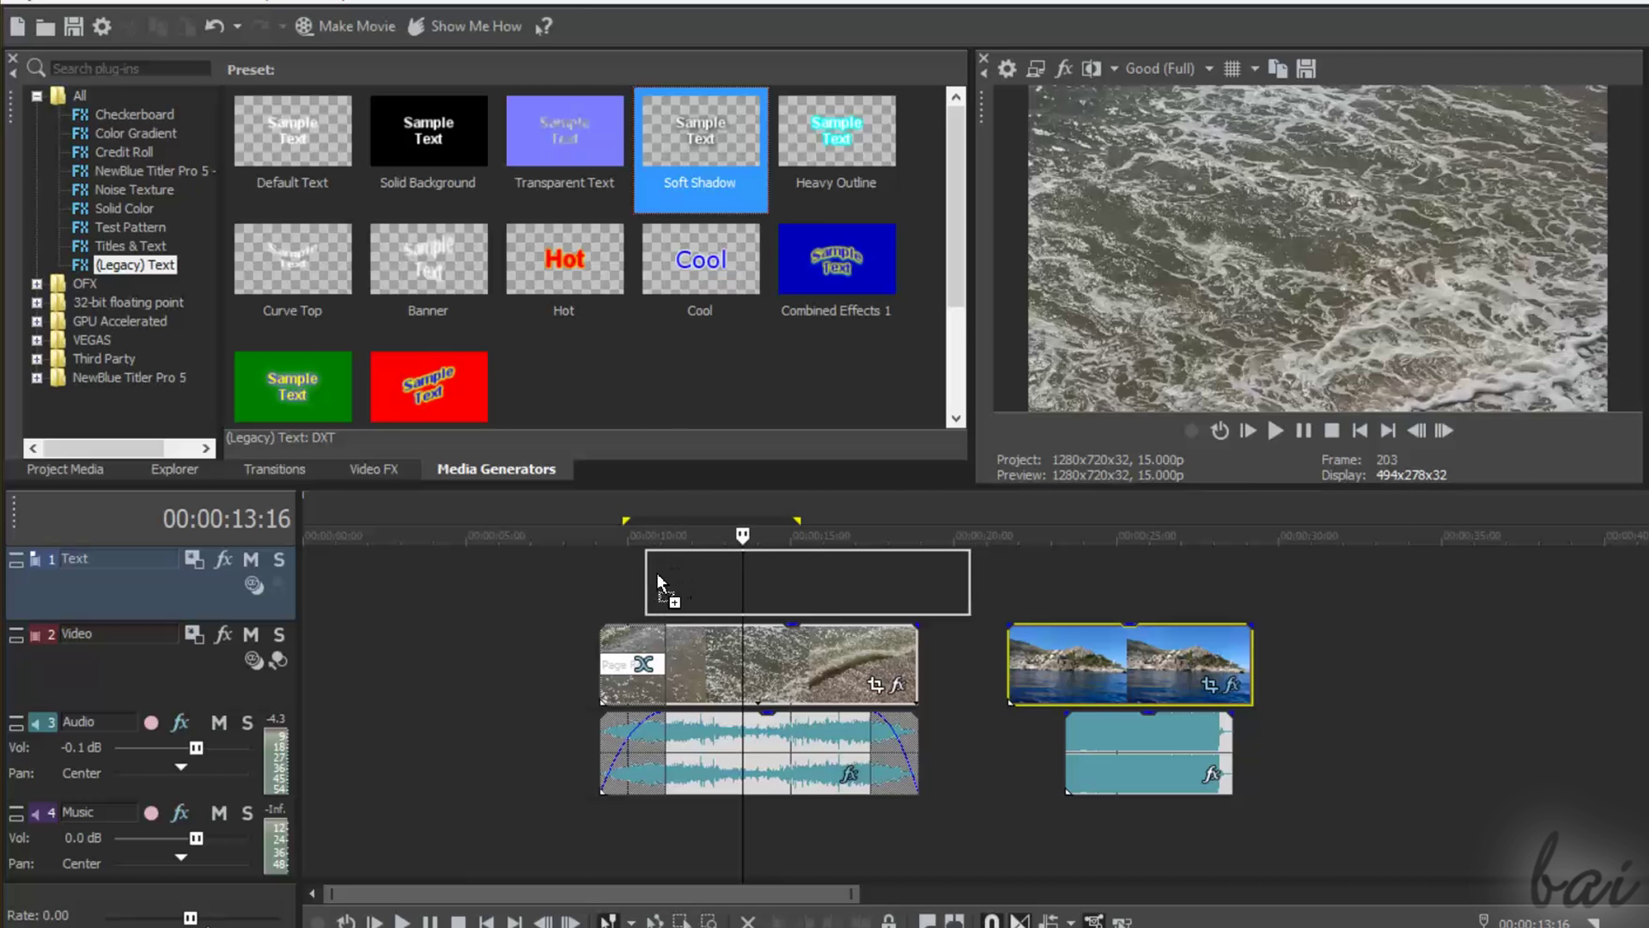
pyautogui.moveTo(683, 499); pyautogui.dragTo(660, 579)
pyautogui.moveTo(638, 651)
pyautogui.mouseDown()
pyautogui.moveTo(479, 630)
pyautogui.moveTo(669, 633)
pyautogui.mouseUp()
pyautogui.moveTo(770, 641)
pyautogui.mouseDown()
pyautogui.moveTo(700, 669)
pyautogui.moveTo(647, 634)
pyautogui.moveTo(1083, 747)
pyautogui.mouseUp()
# - Rearrange the title onto the track above the island clip and nudge the island clip slightly later
pyautogui.click(1035, 571)
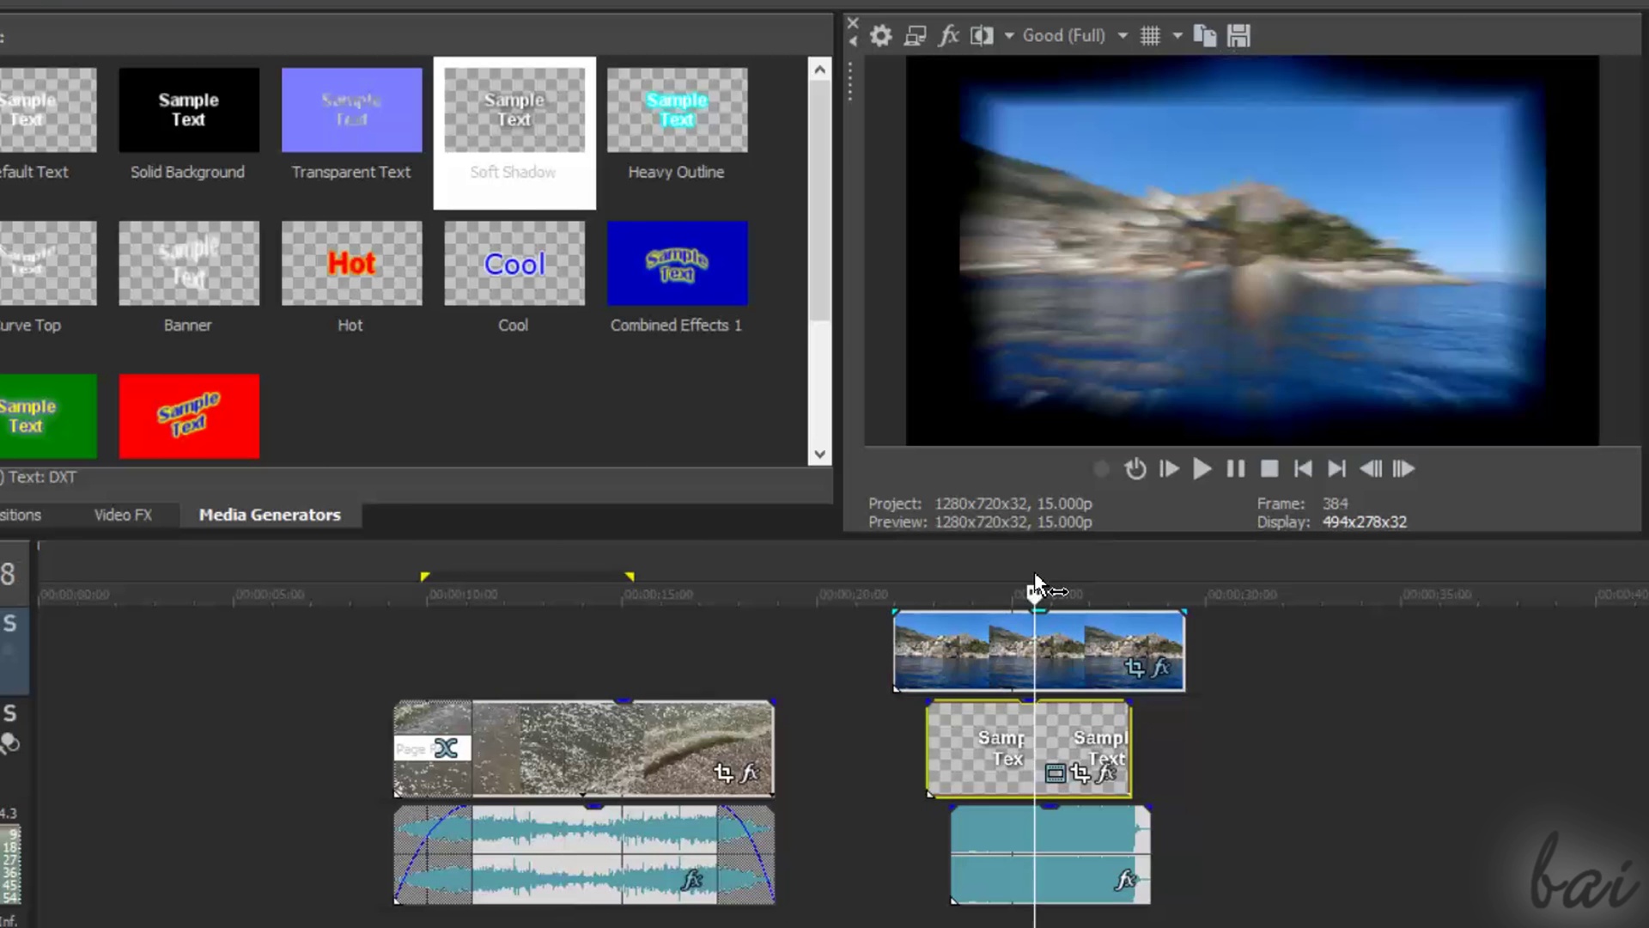
pyautogui.moveTo(1089, 652)
pyautogui.mouseDown()
pyautogui.moveTo(1089, 761)
pyautogui.moveTo(1019, 621)
pyautogui.mouseUp()
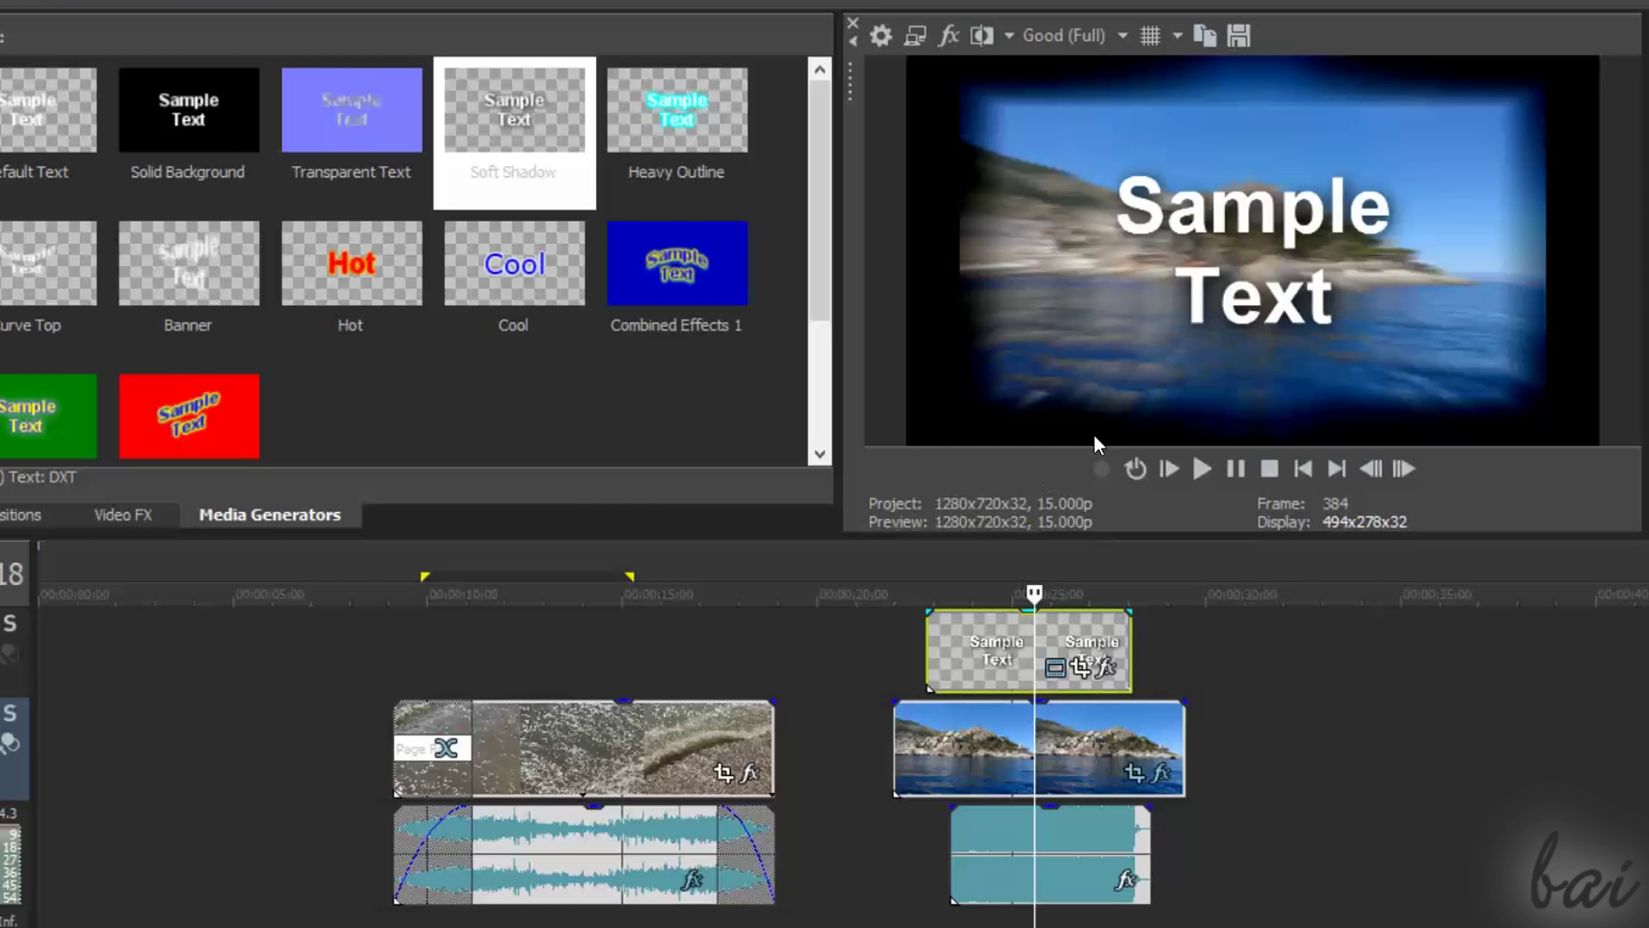
pyautogui.moveTo(1016, 666); pyautogui.dragTo(1067, 637)
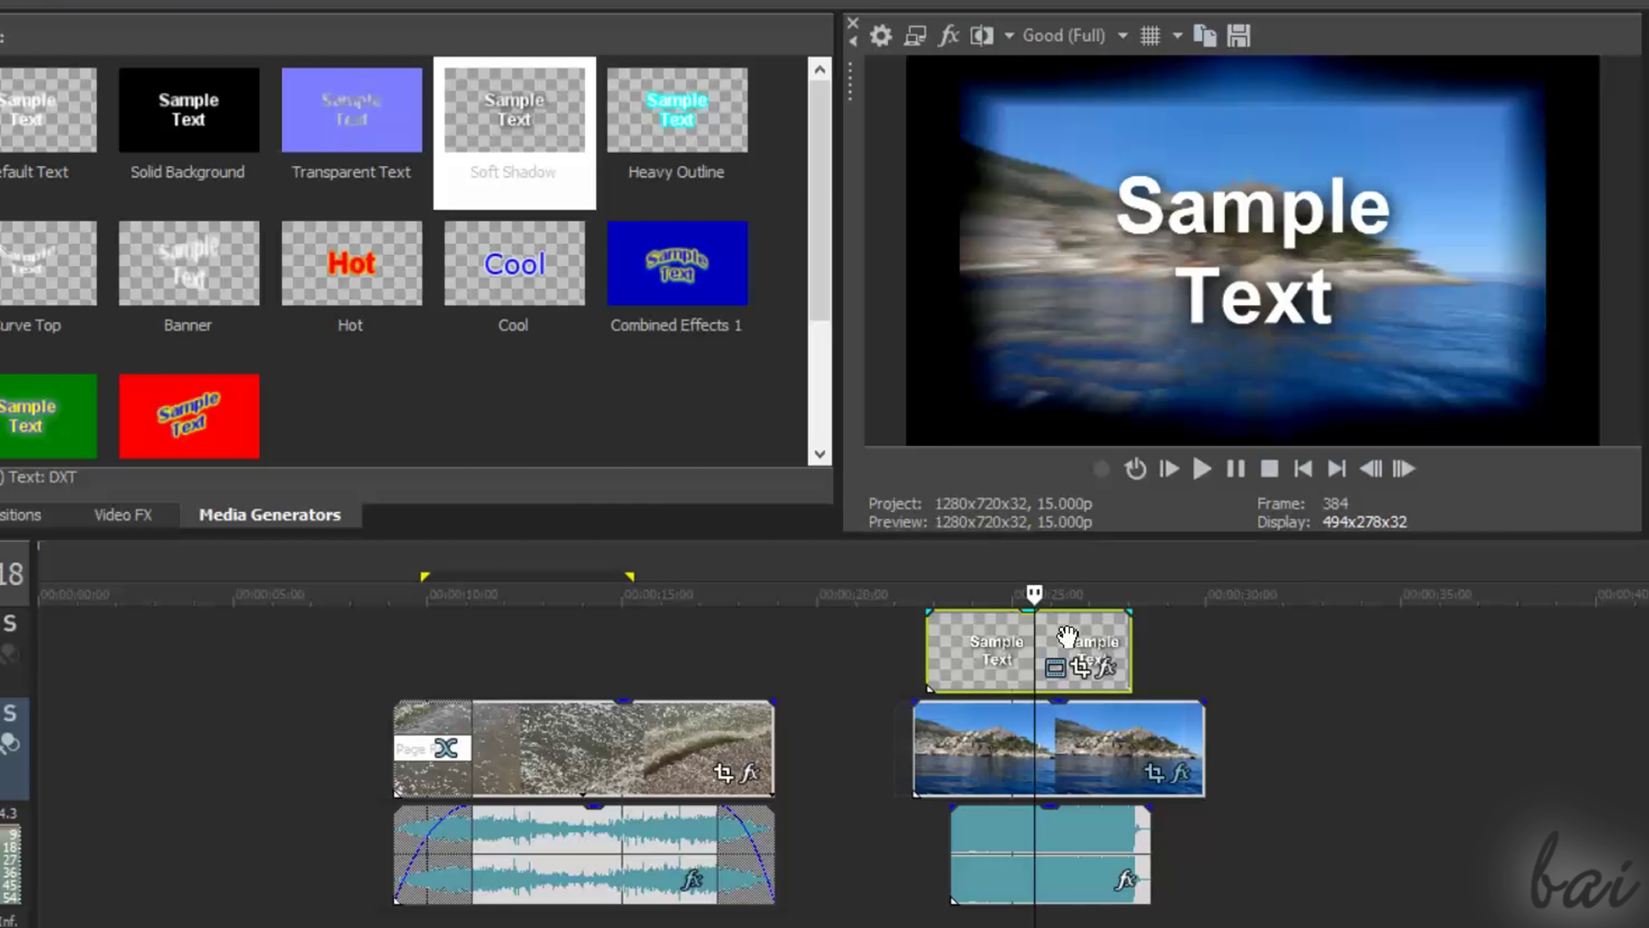
pyautogui.click(1080, 668)
# - Replace the Sample Text with 'My Vacation' in Generated Media and adjust the text colour on Properties
pyautogui.click(1055, 667)
pyautogui.hotkey('ctrl', 'a')
pyautogui.write('My Vacation')
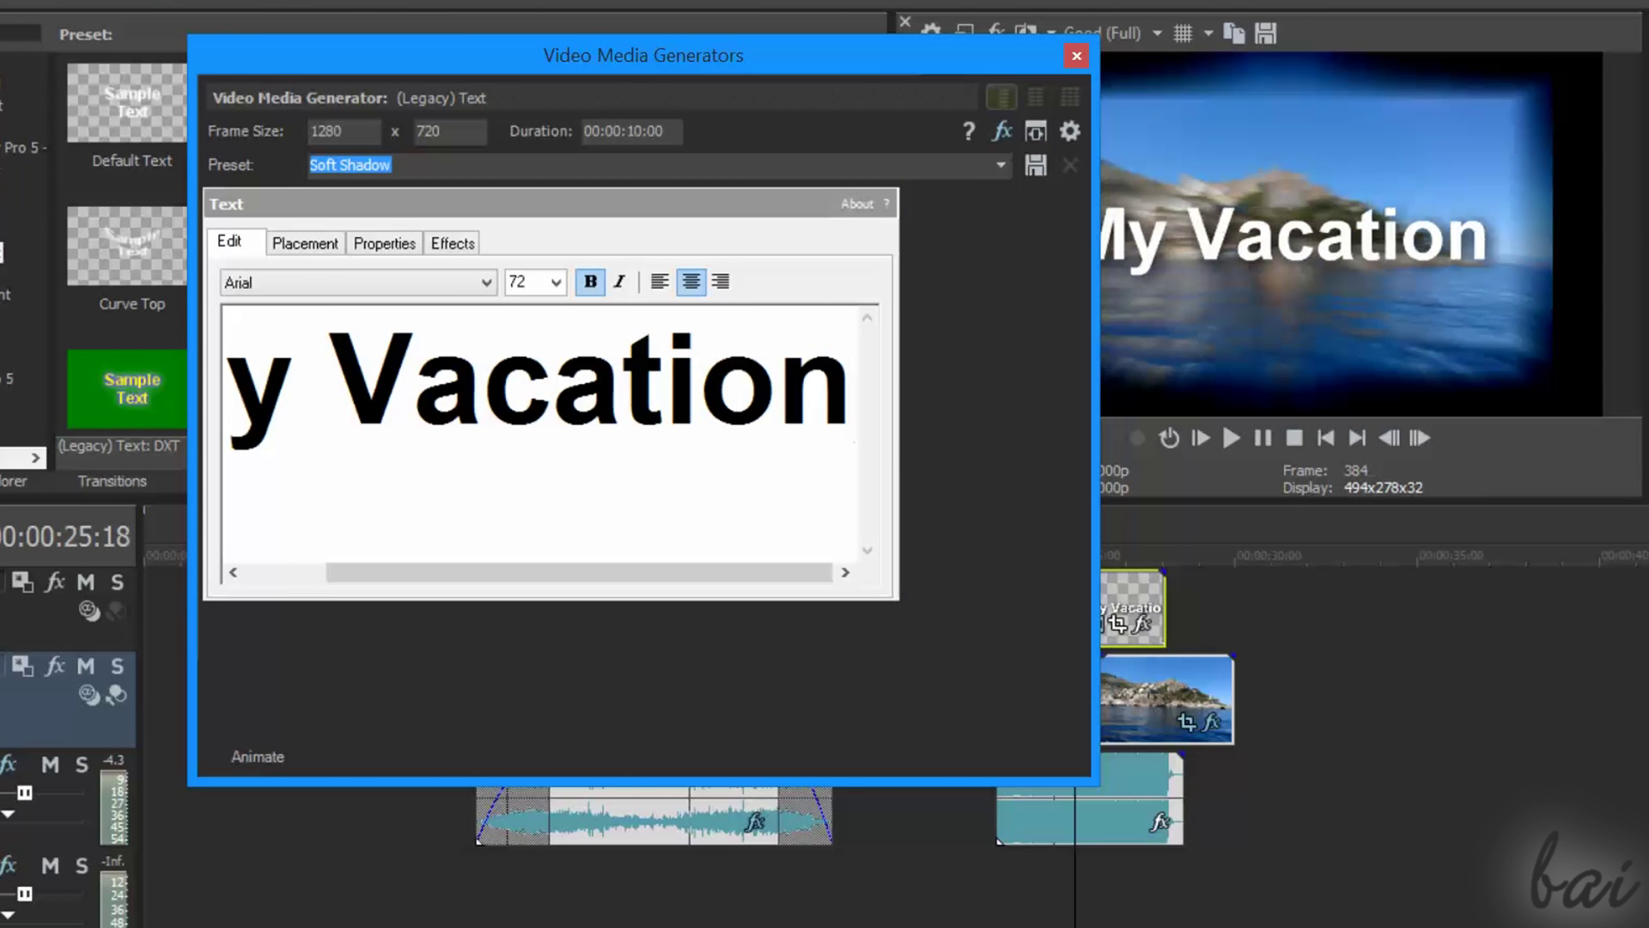
pyautogui.click(192, 213)
pyautogui.click(176, 354)
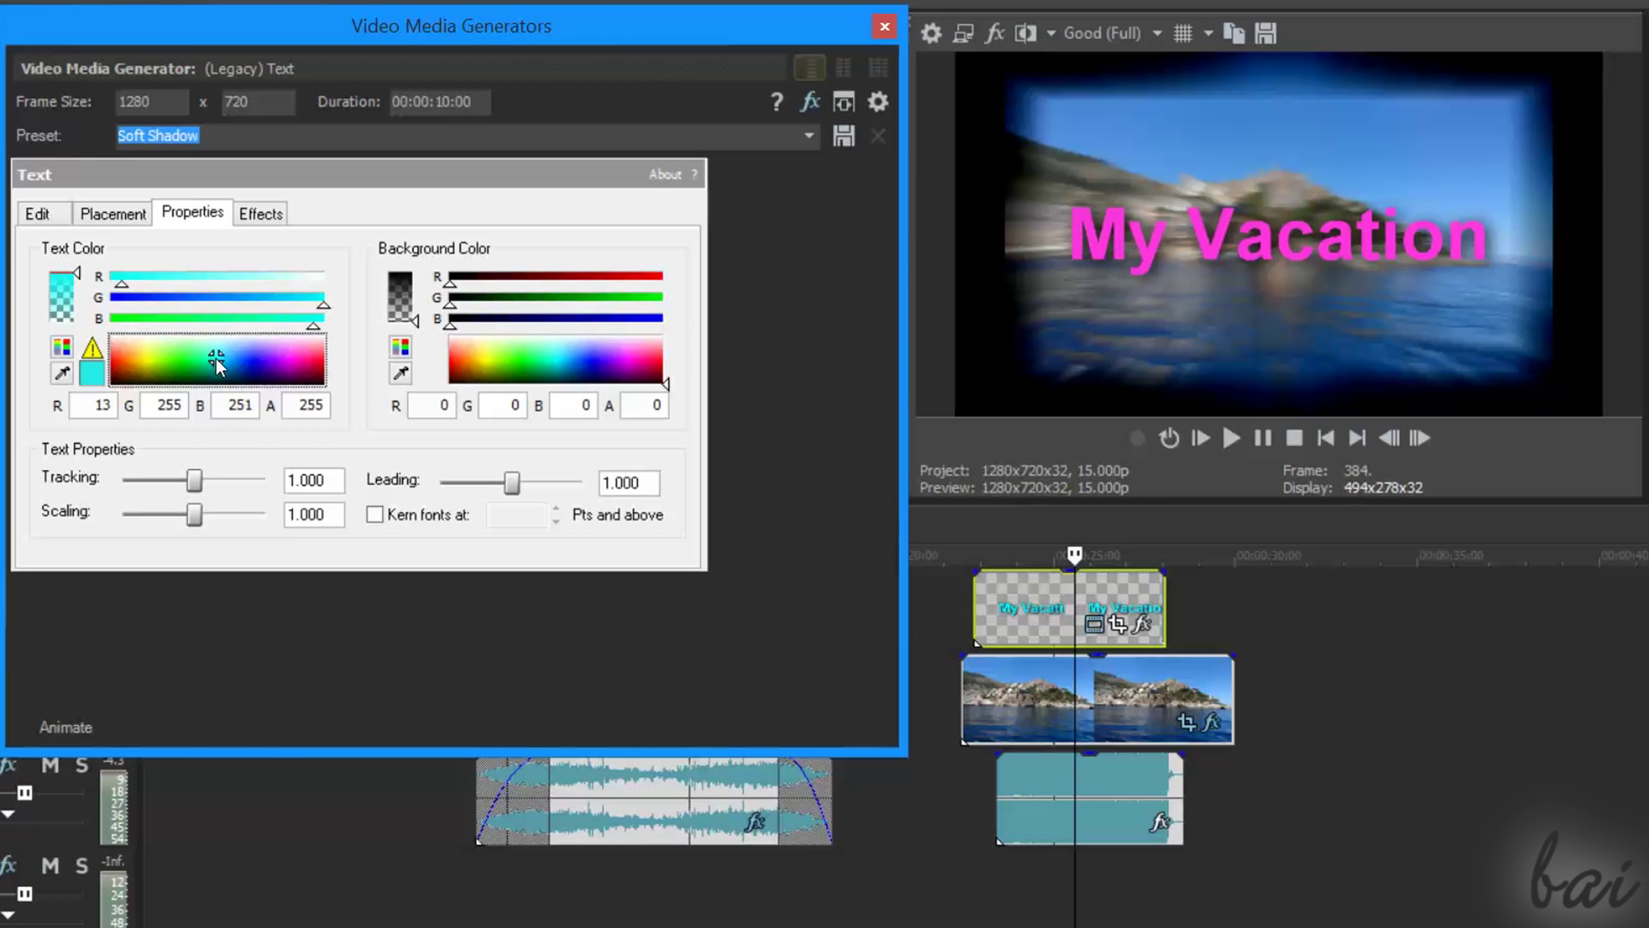
pyautogui.moveTo(264, 370); pyautogui.dragTo(154, 311)
pyautogui.click(150, 371)
# - Give the title a yellow outline and softer shadow feather on Effects, then preview it over the footage
pyautogui.click(260, 212)
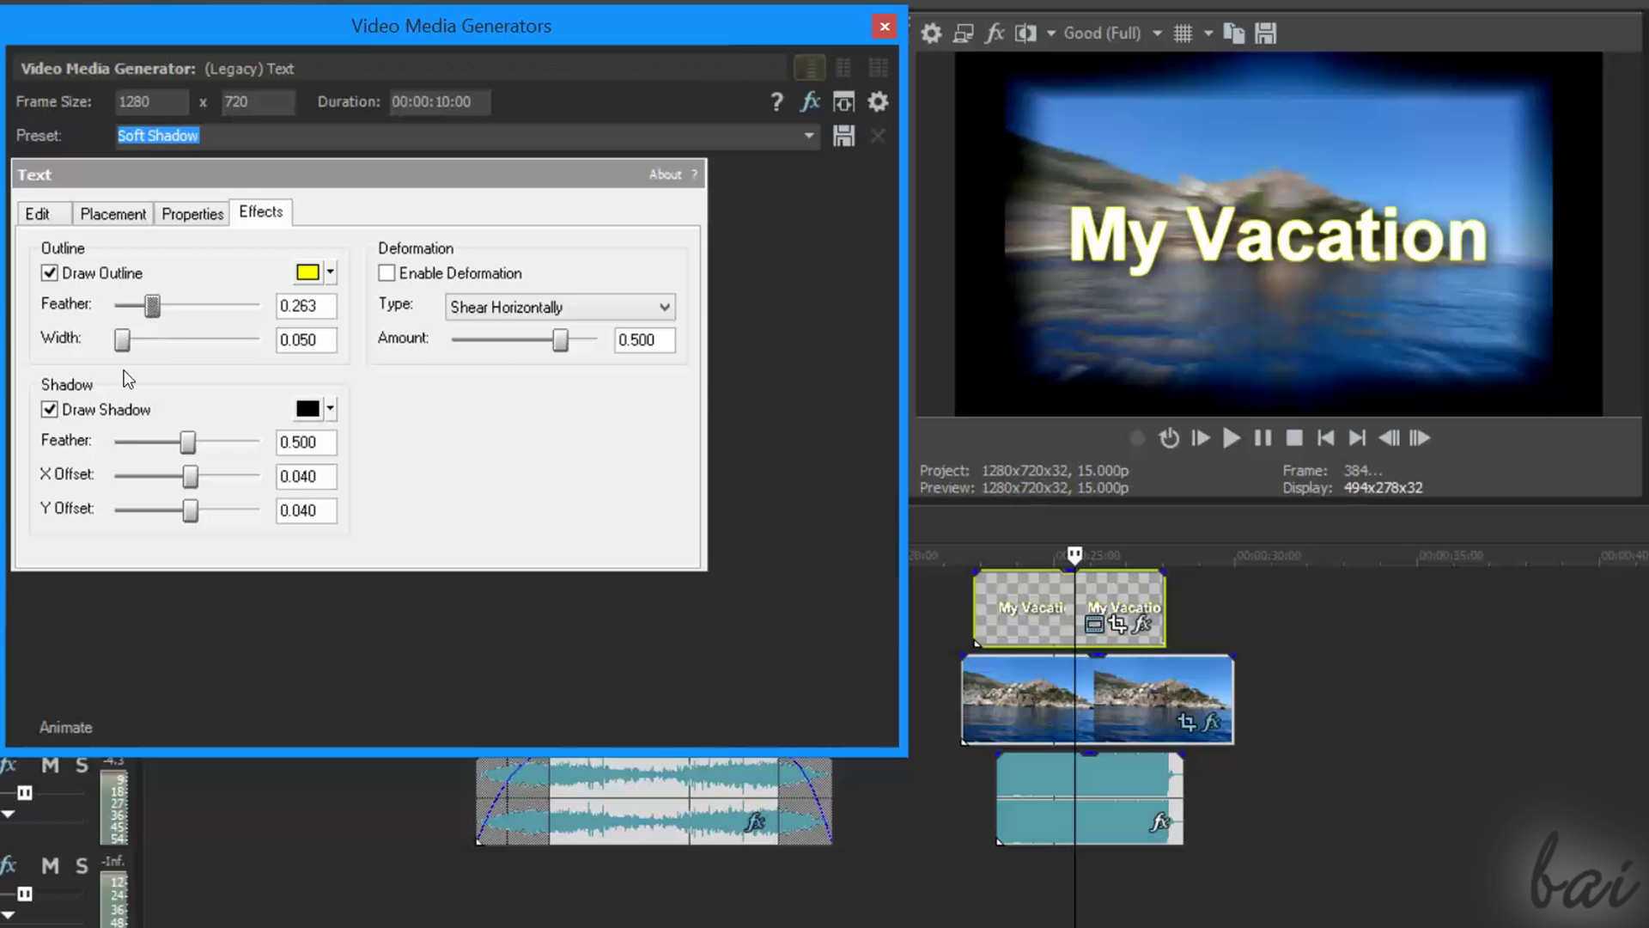
pyautogui.moveTo(235, 437); pyautogui.dragTo(215, 444)
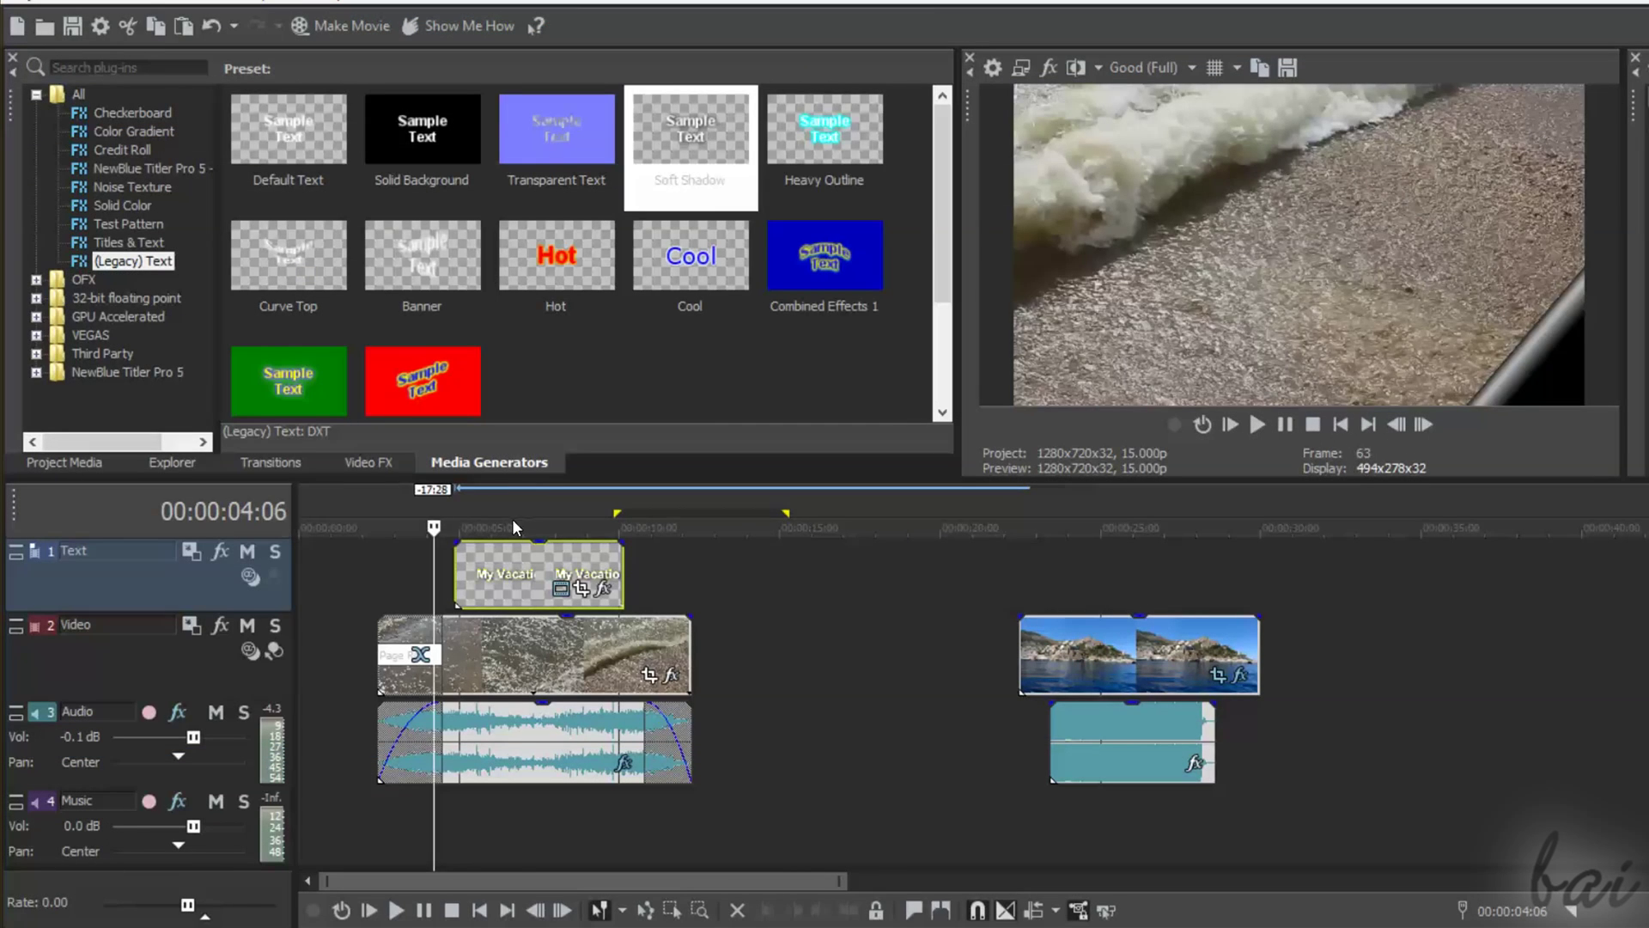
pyautogui.click(512, 519)
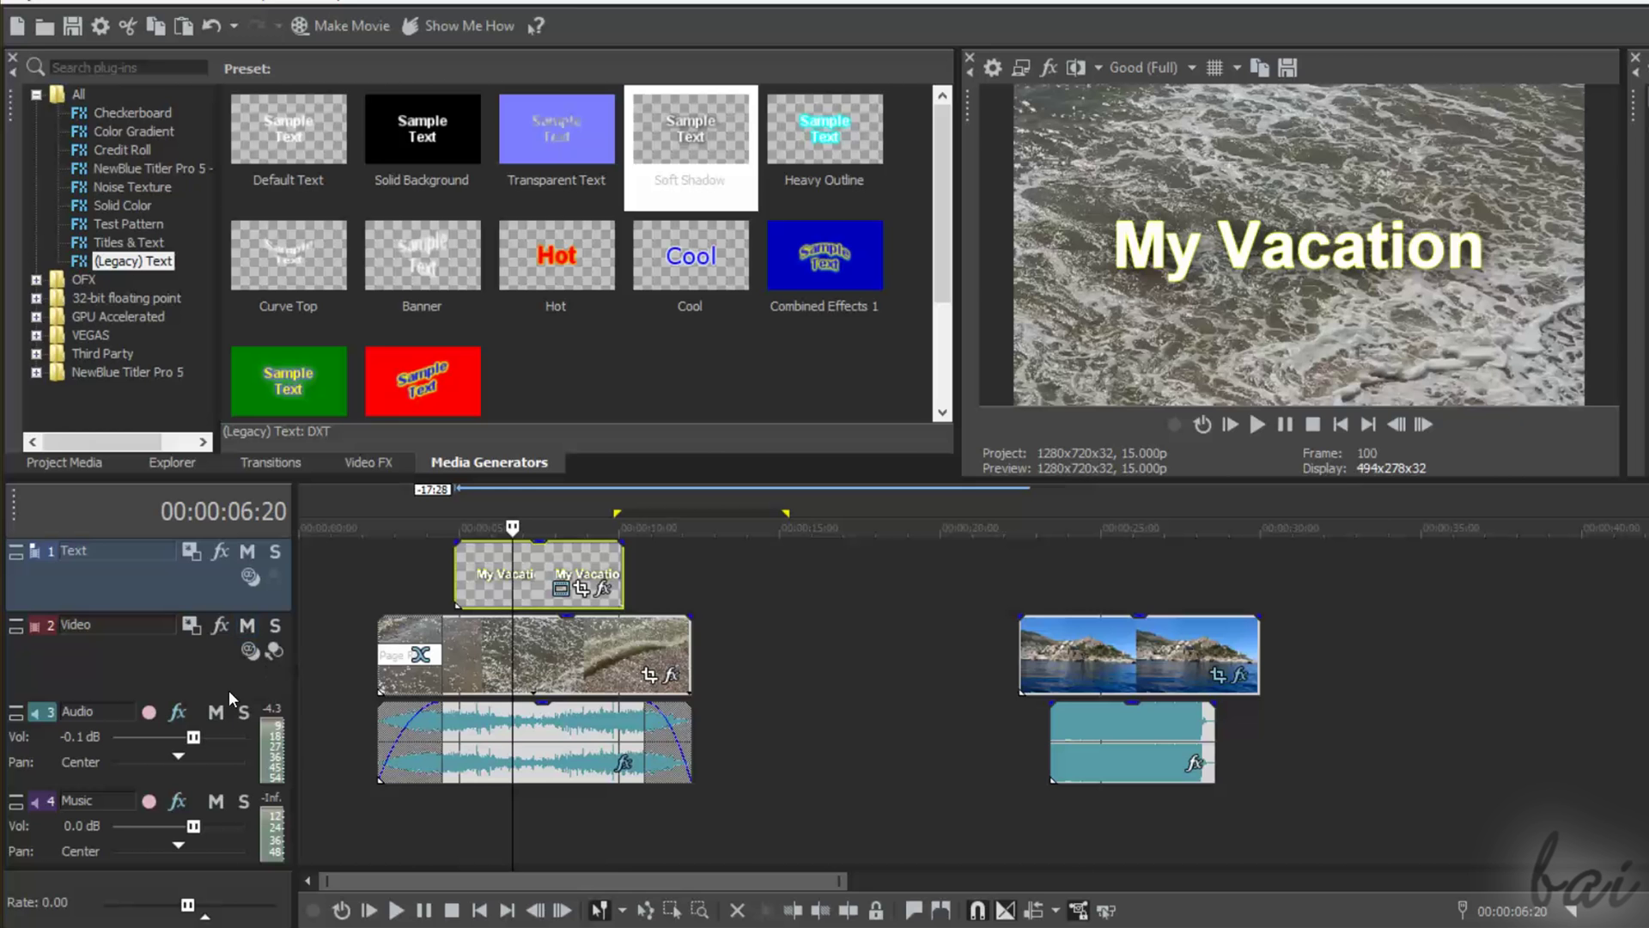
pyautogui.click(252, 546)
pyautogui.click(252, 546)
pyautogui.click(252, 628)
pyautogui.click(254, 627)
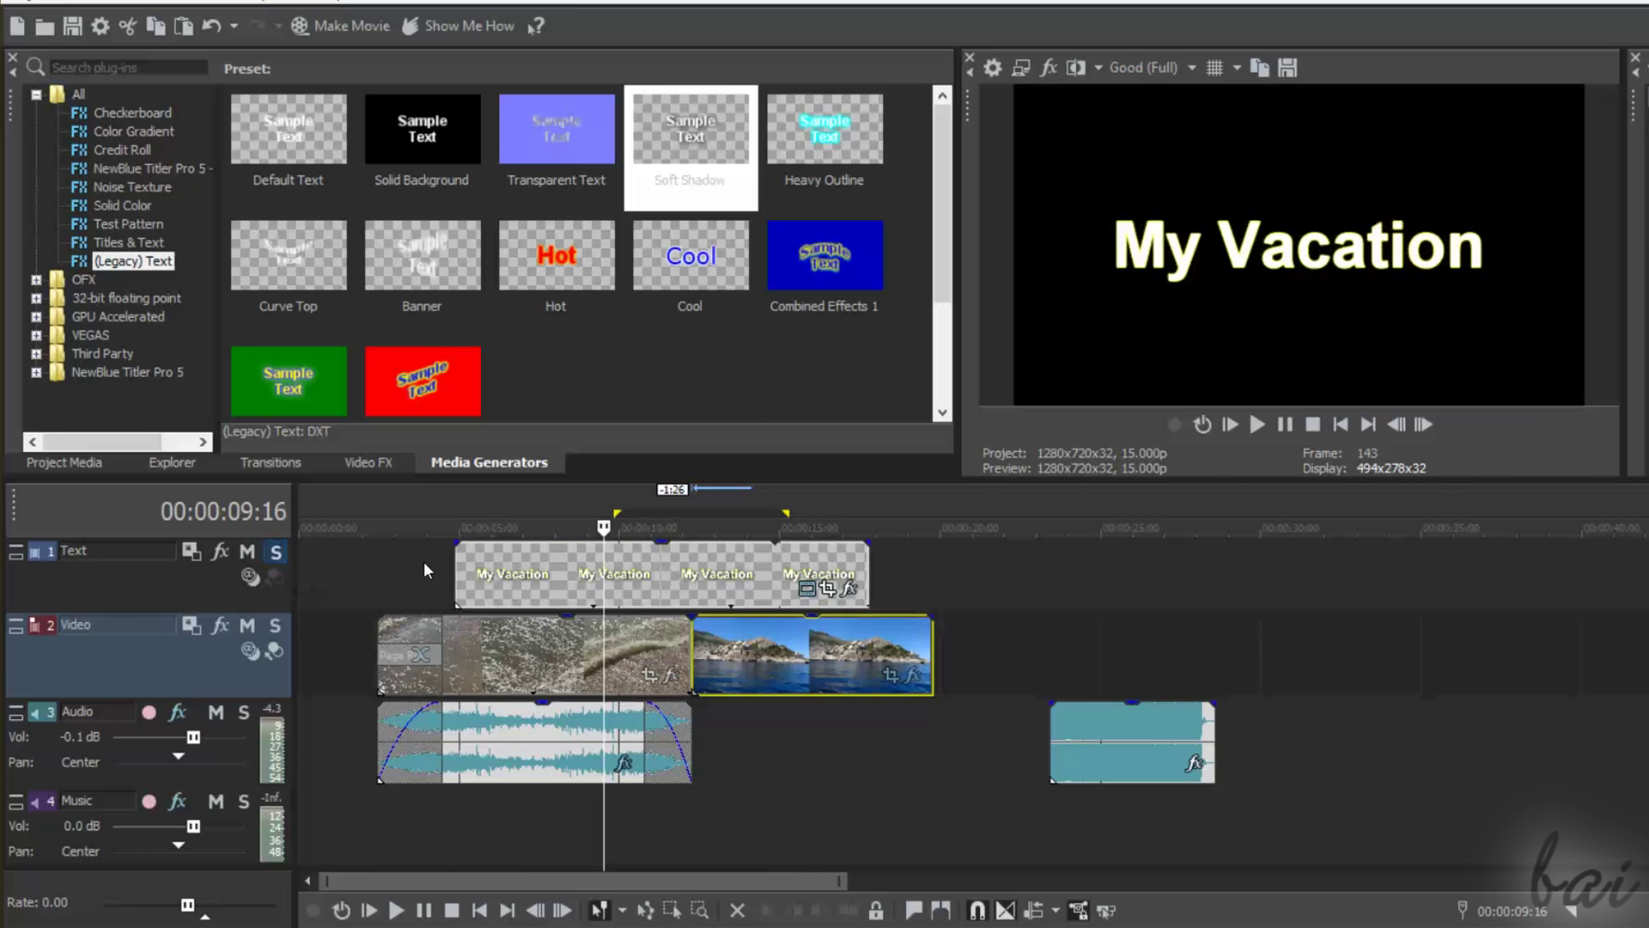
pyautogui.click(277, 551)
pyautogui.moveTo(604, 527)
pyautogui.mouseDown()
pyautogui.moveTo(761, 527)
pyautogui.moveTo(589, 526)
pyautogui.moveTo(749, 528)
pyautogui.moveTo(640, 527)
pyautogui.mouseUp()
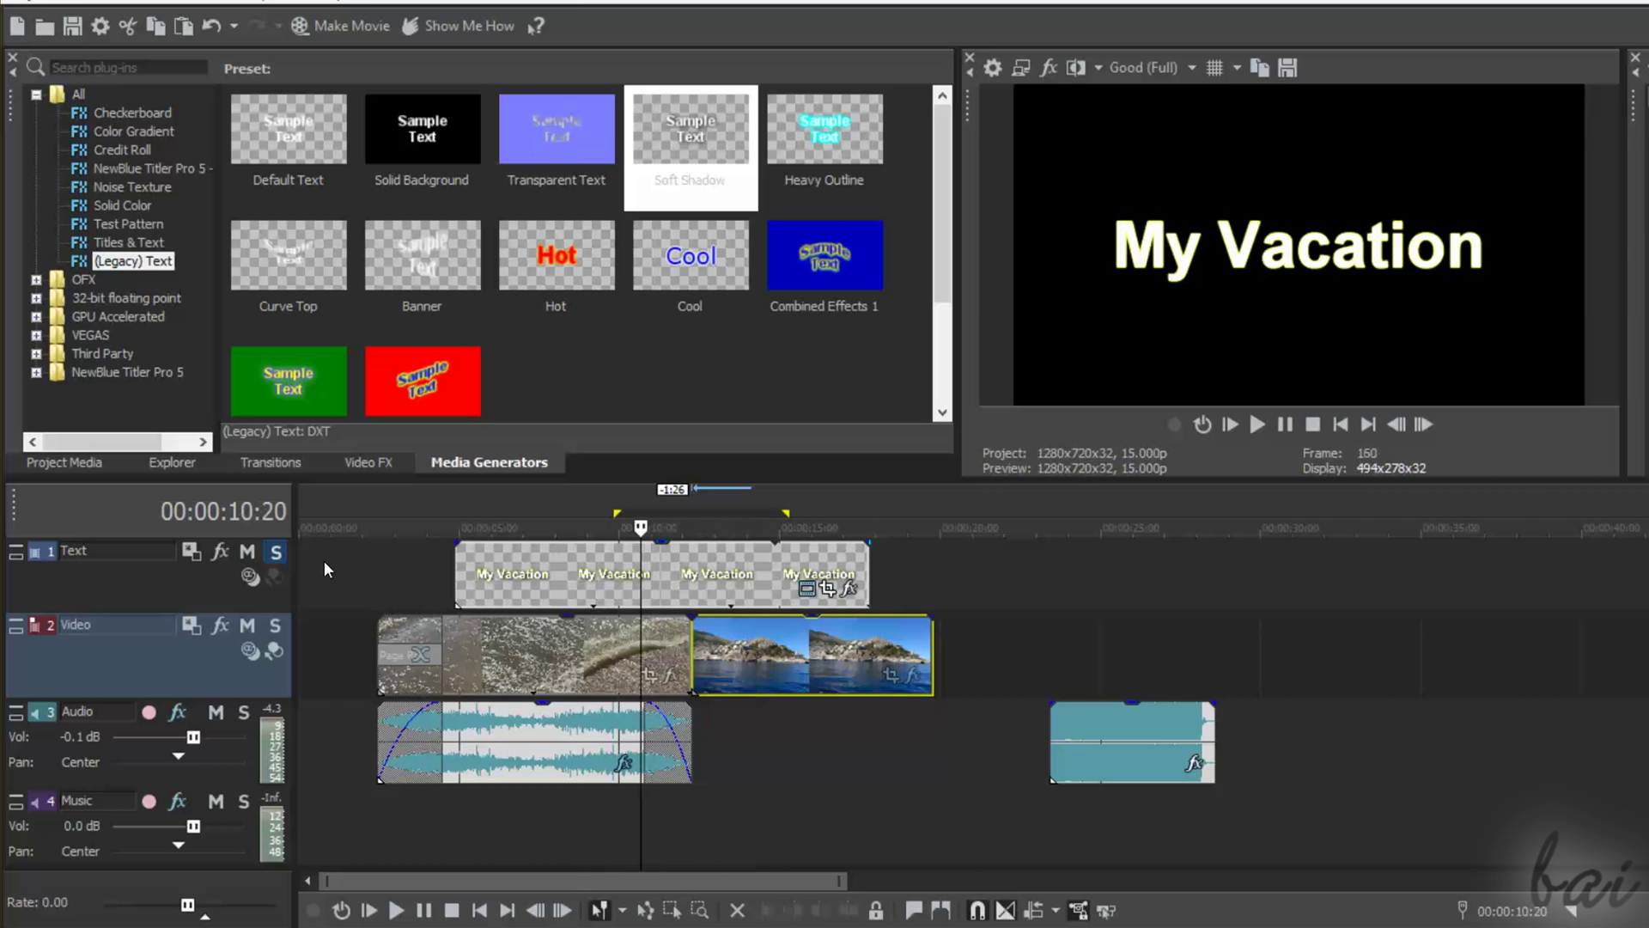
pyautogui.click(274, 550)
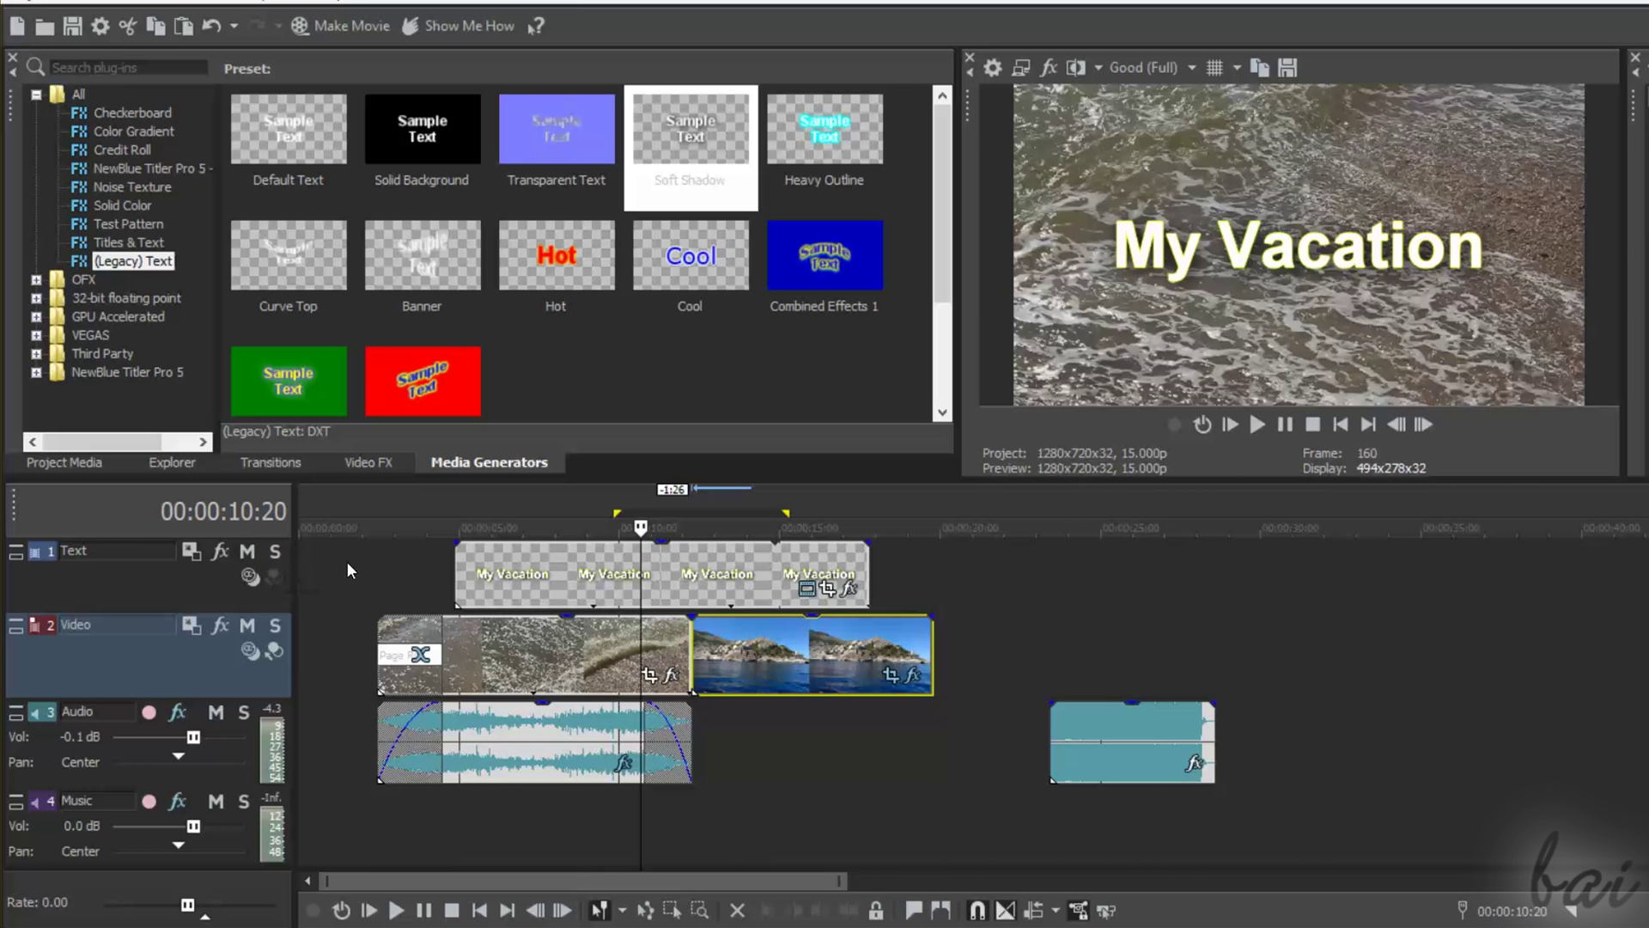
# - Add VEGAS White Balance as a Track FX on the Video track, raise its Amount, and return playback near eight seconds
pyautogui.click(221, 629)
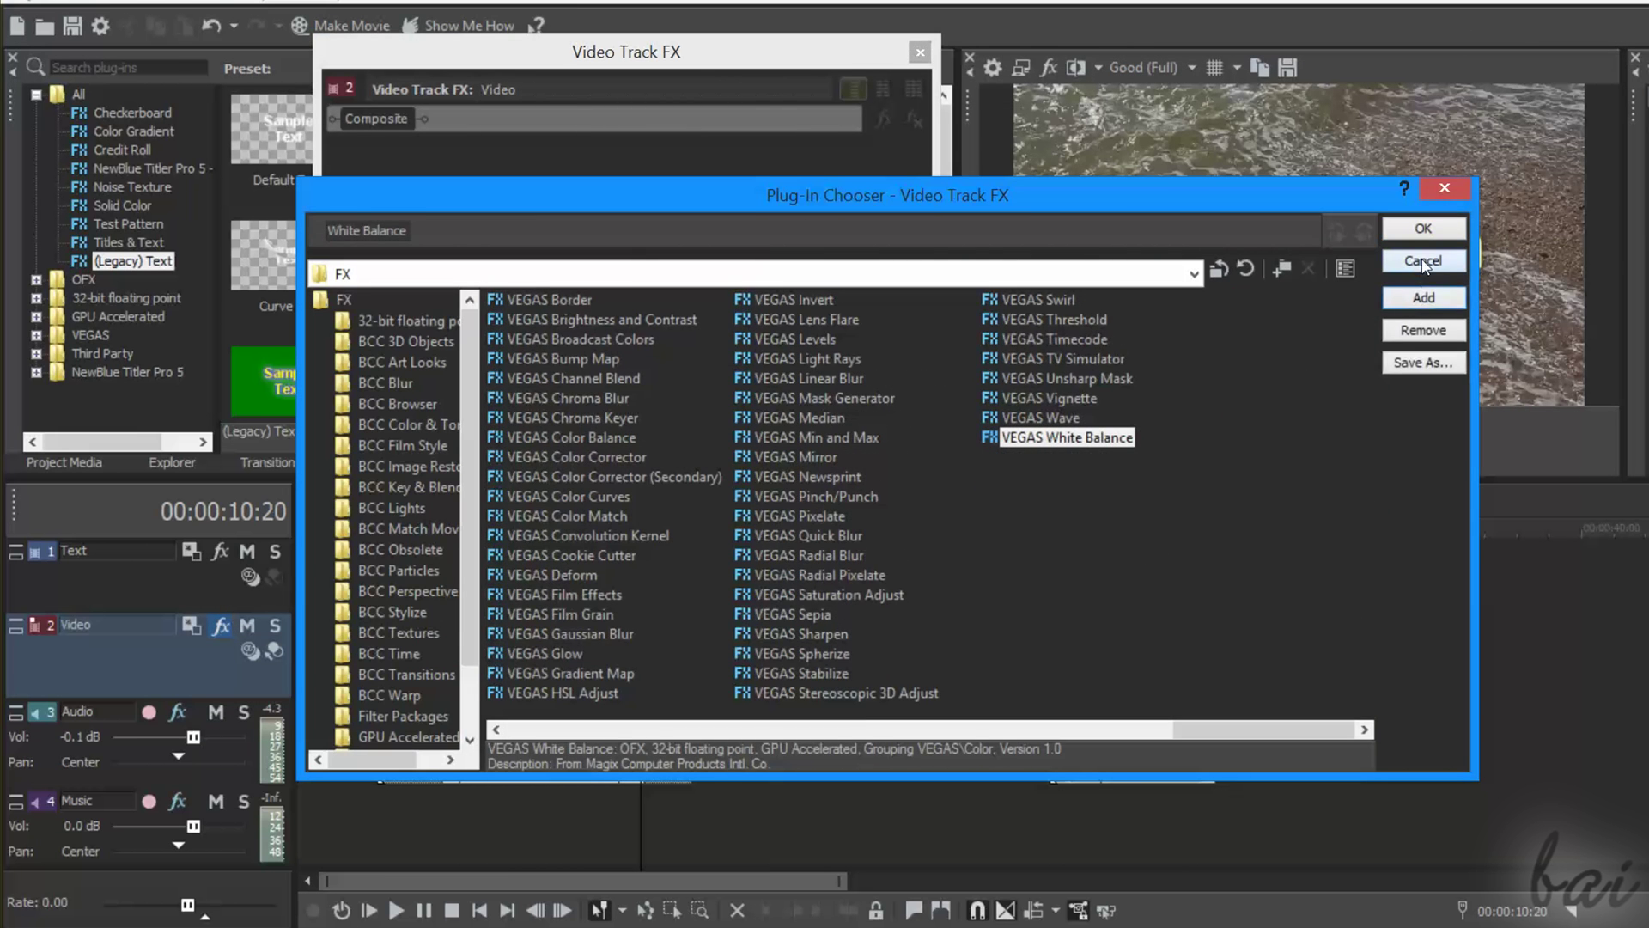
pyautogui.click(1424, 231)
pyautogui.moveTo(484, 255); pyautogui.dragTo(644, 253)
pyautogui.click(885, 53)
pyautogui.moveTo(640, 527); pyautogui.dragTo(737, 524)
pyautogui.click(577, 748)
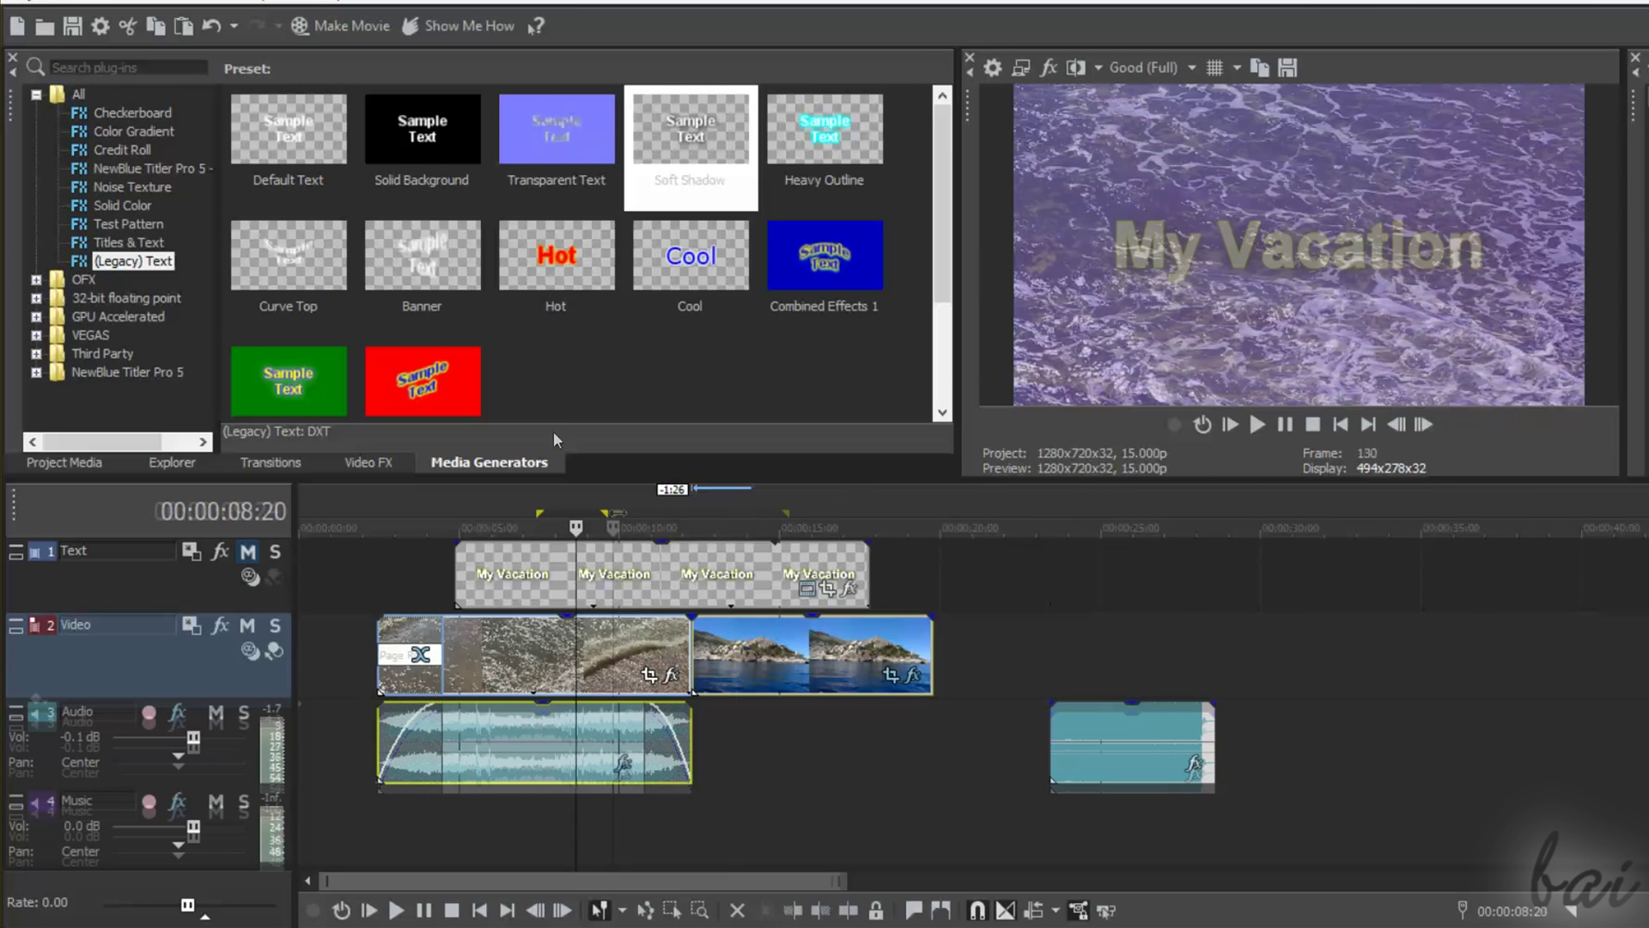
# - In Track Motion, shrink then stretch the Video track's frame so the footage is zoomed and letterboxed
pyautogui.click(192, 630)
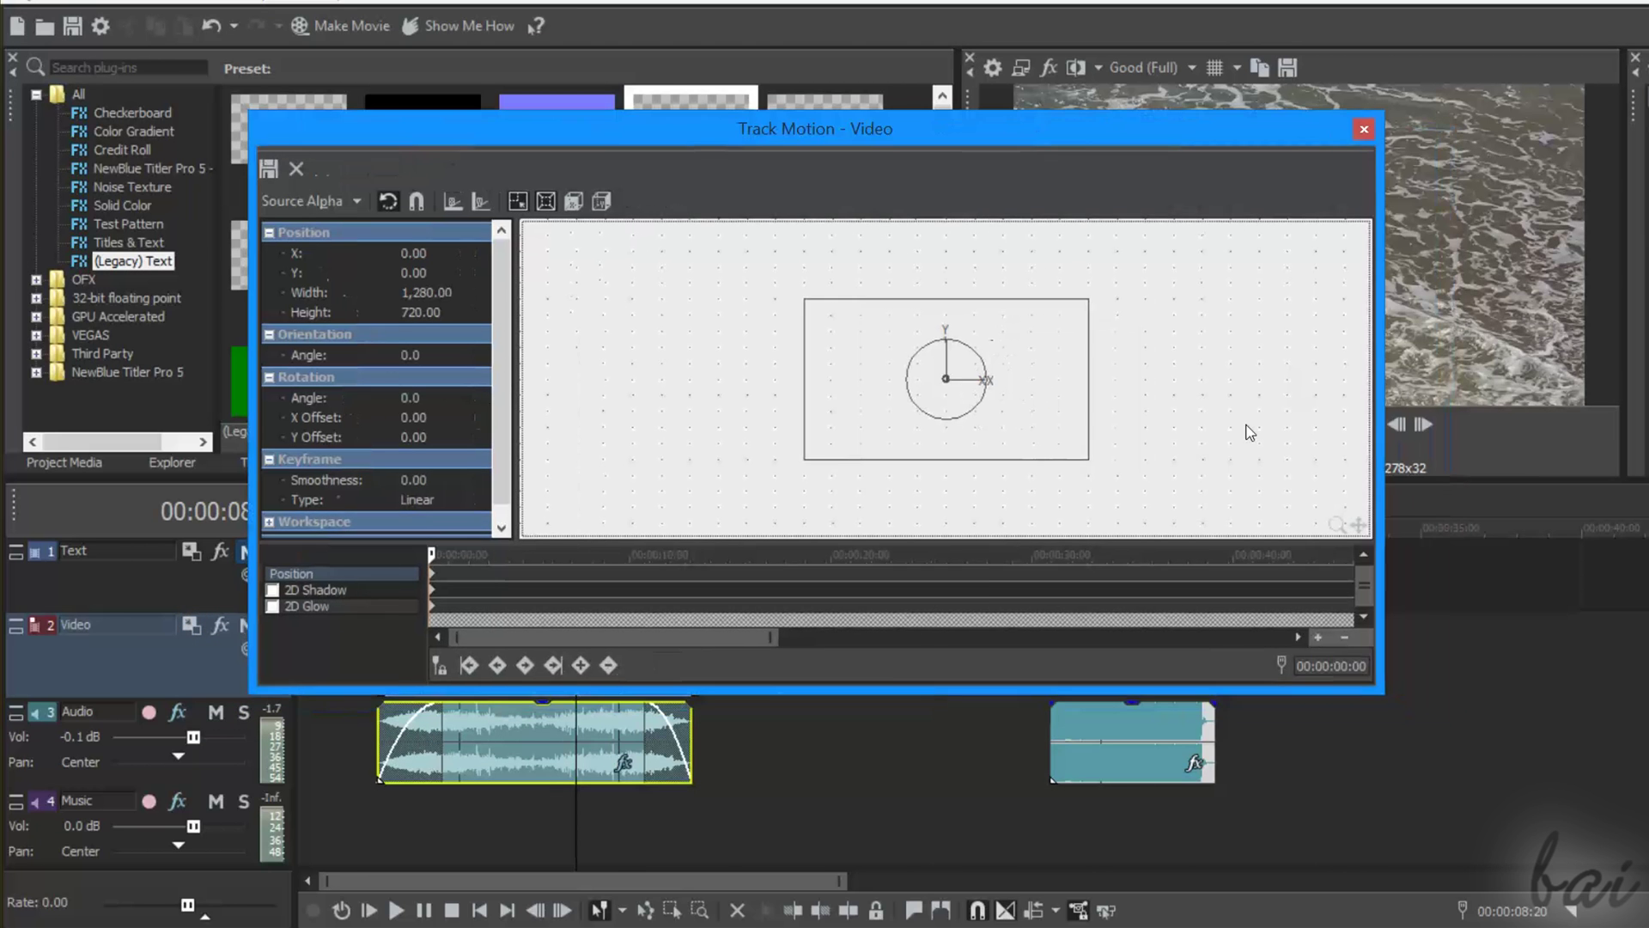
pyautogui.moveTo(1382, 693); pyautogui.dragTo(988, 654)
pyautogui.moveTo(881, 438)
pyautogui.mouseDown()
pyautogui.moveTo(859, 410)
pyautogui.moveTo(522, 410)
pyautogui.mouseUp()
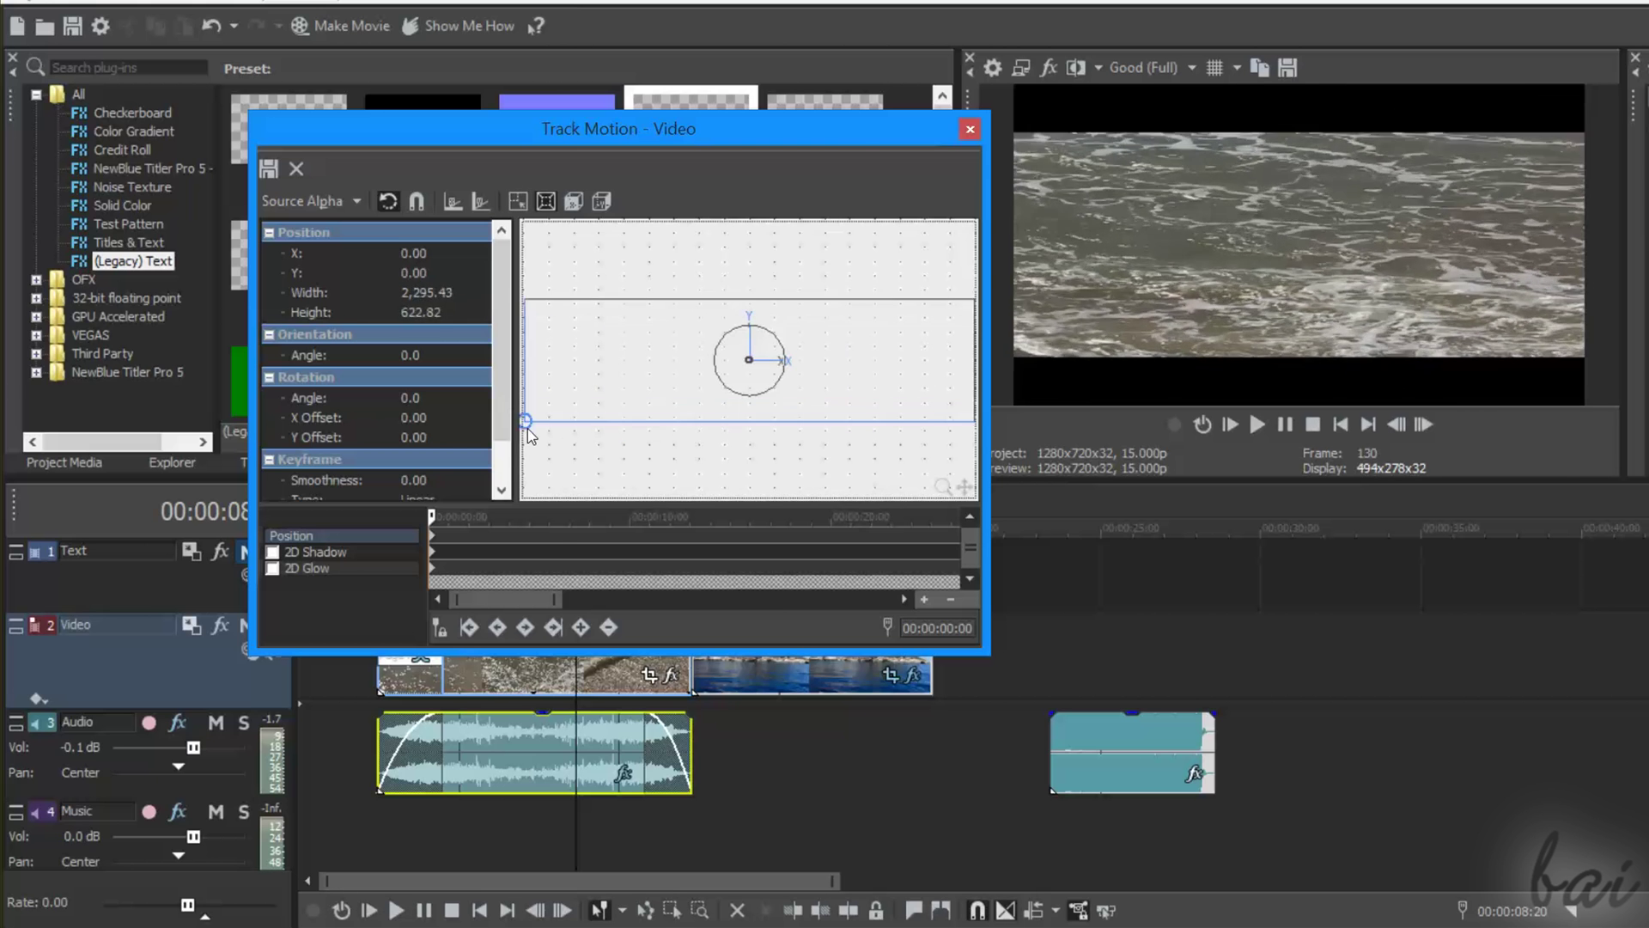
pyautogui.moveTo(521, 411)
pyautogui.mouseDown()
pyautogui.moveTo(667, 496)
pyautogui.moveTo(710, 469)
pyautogui.moveTo(696, 404)
pyautogui.mouseUp()
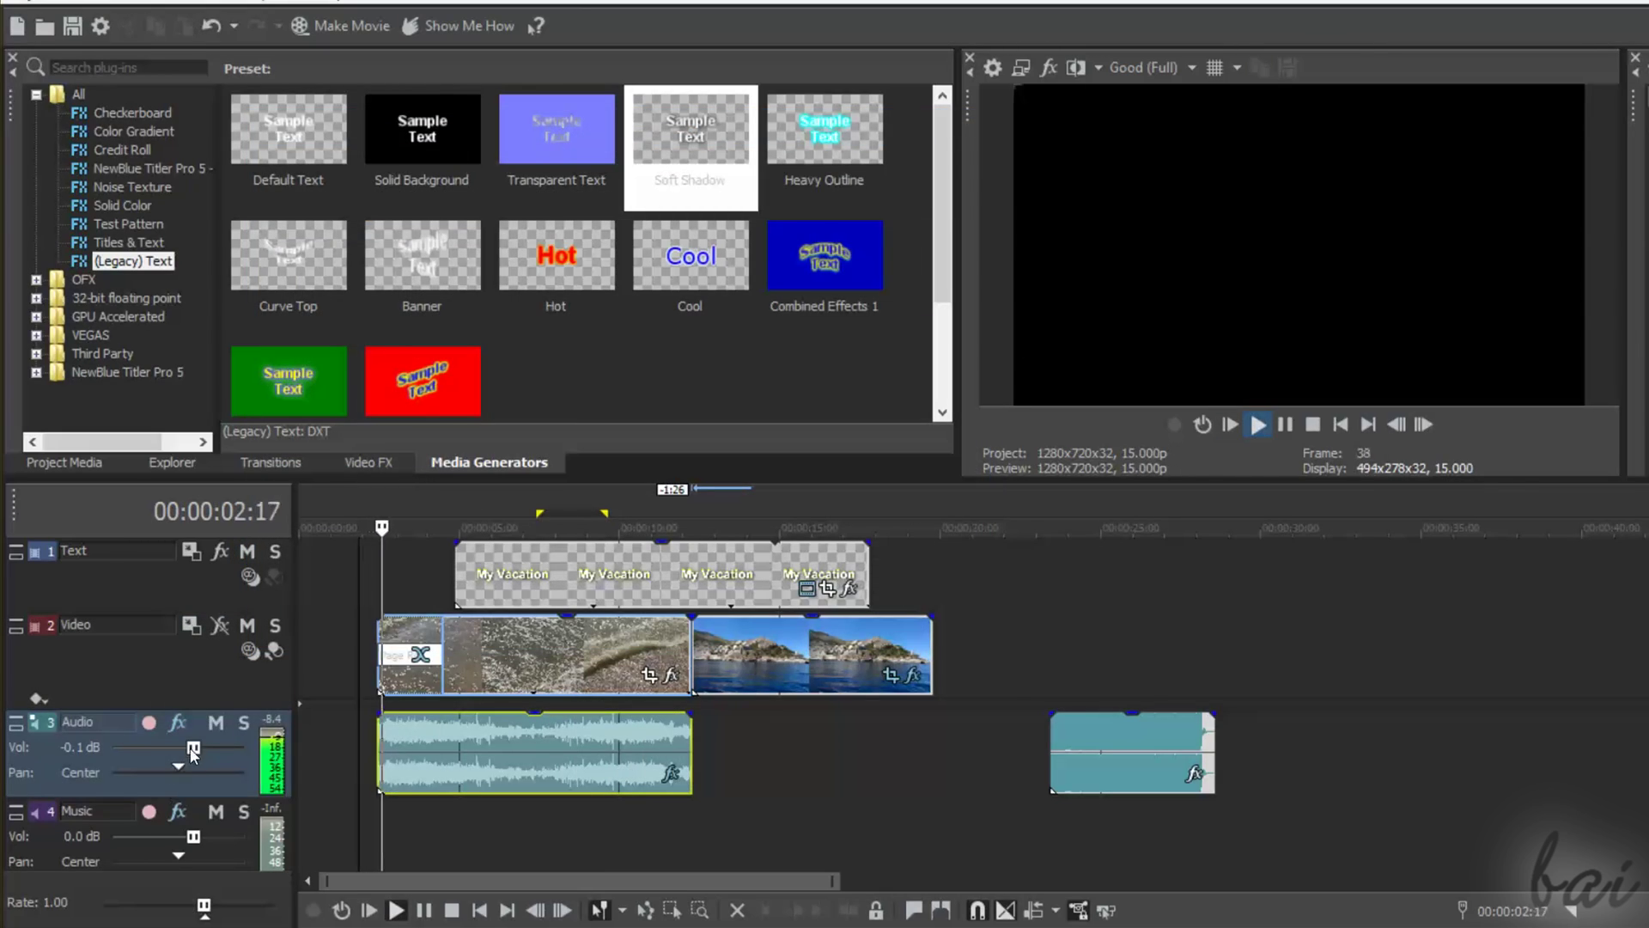
pyautogui.moveTo(192, 746)
pyautogui.mouseDown()
pyautogui.moveTo(236, 748)
pyautogui.moveTo(140, 747)
pyautogui.moveTo(176, 748)
pyautogui.moveTo(136, 770)
pyautogui.moveTo(252, 790)
pyautogui.mouseUp()
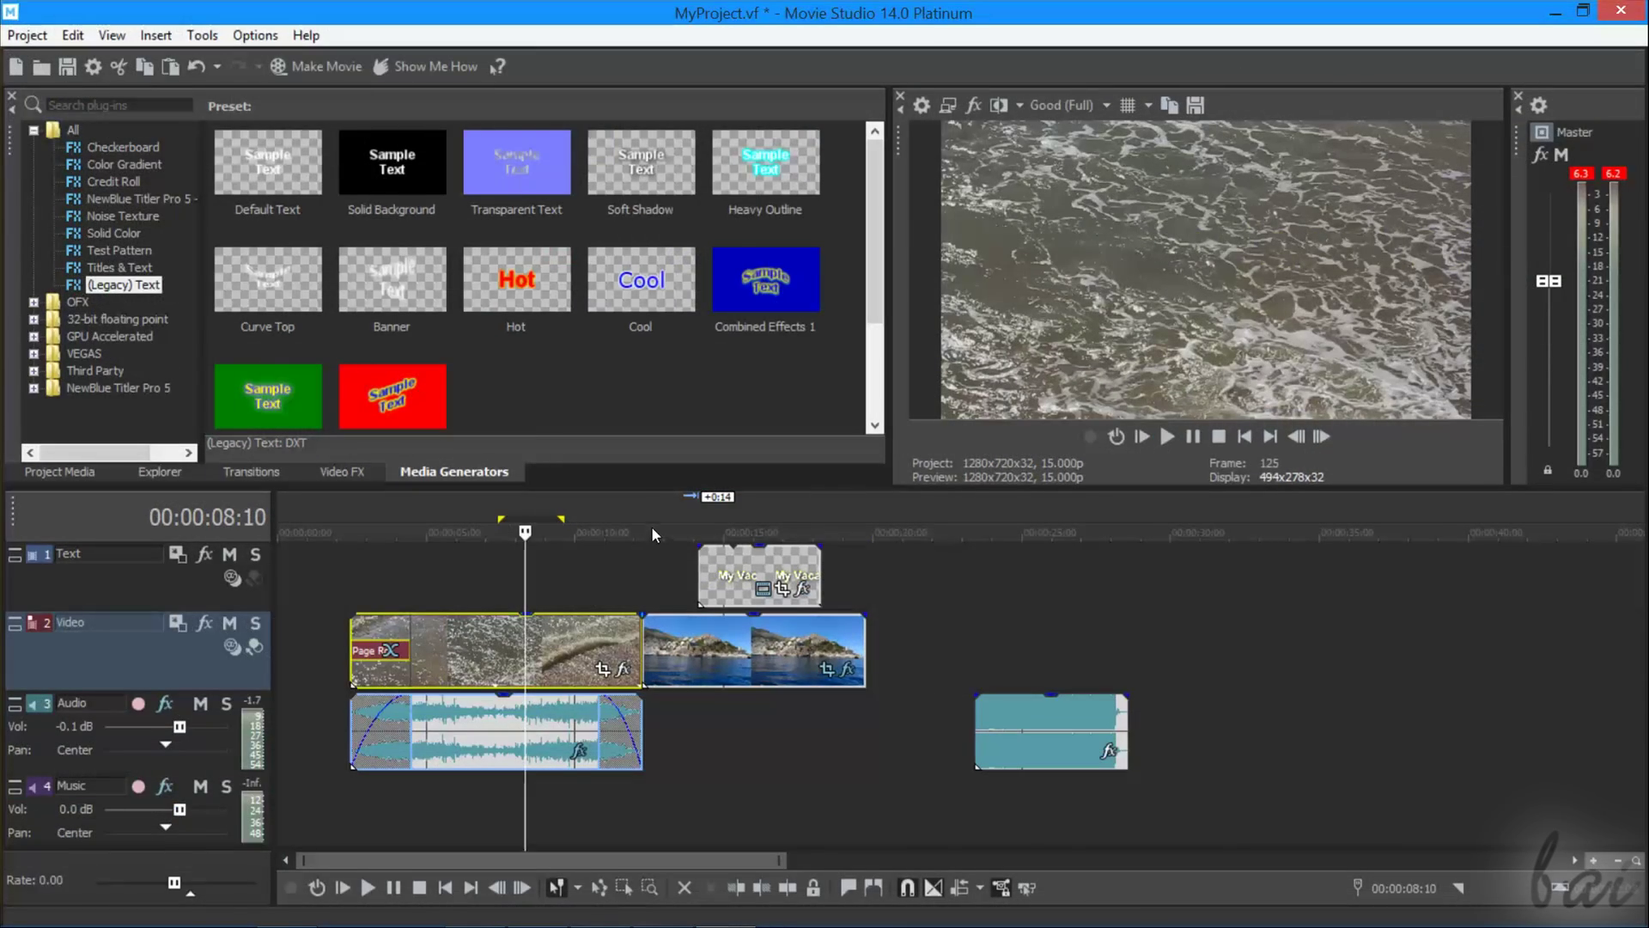
pyautogui.click(494, 376)
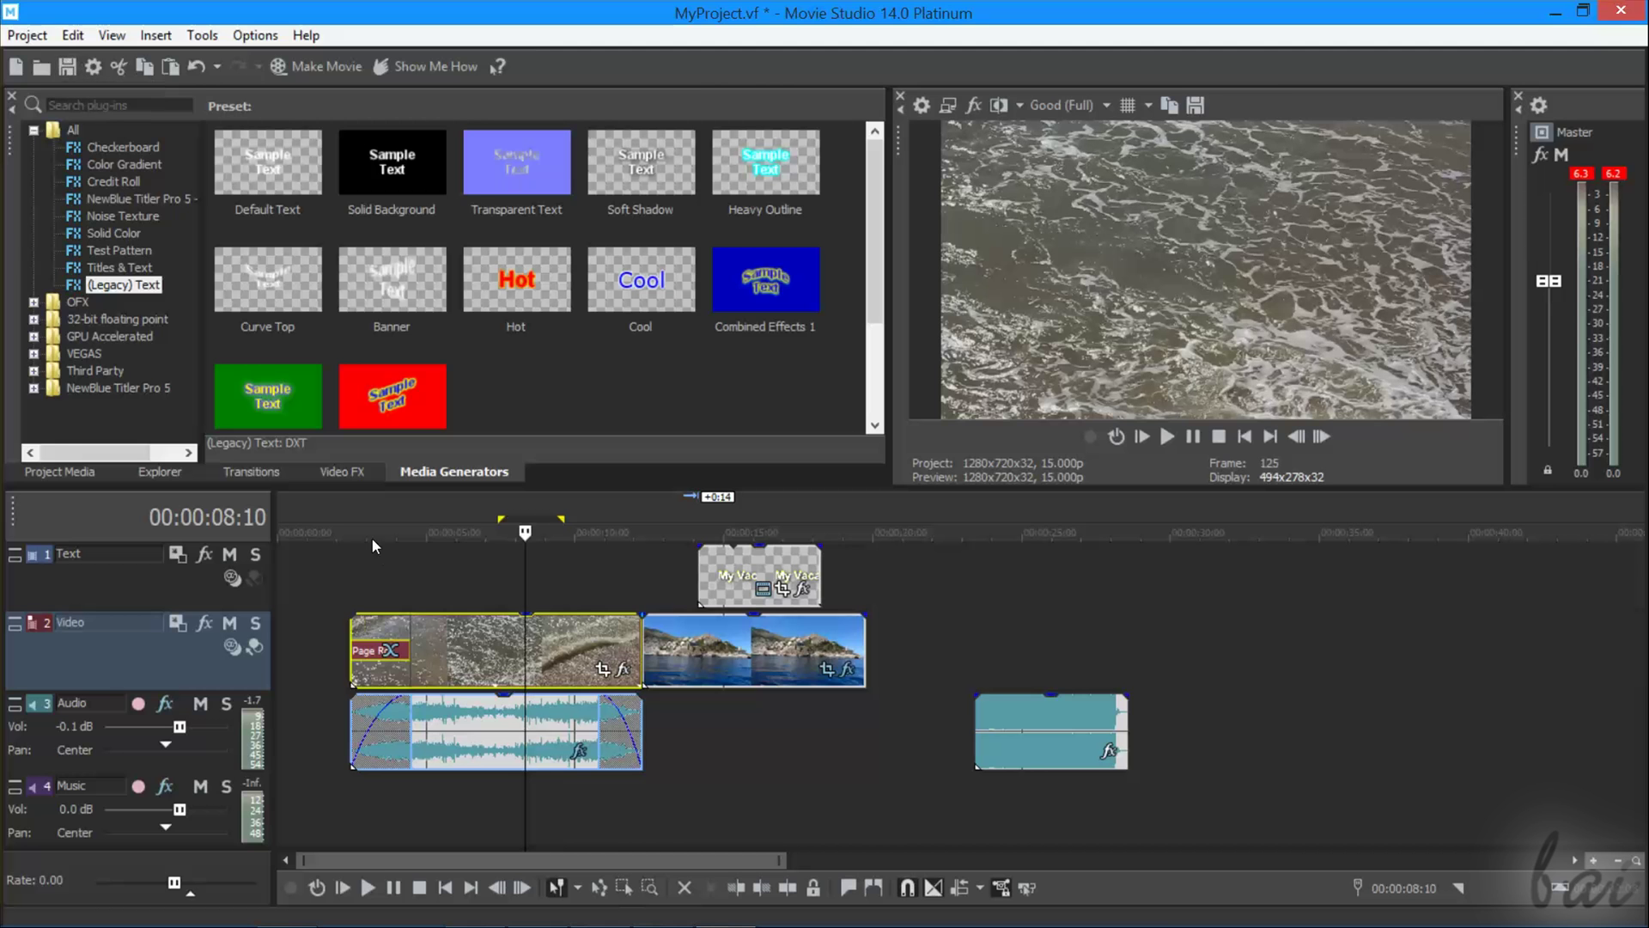
pyautogui.moveTo(350, 534); pyautogui.dragTo(1079, 515)
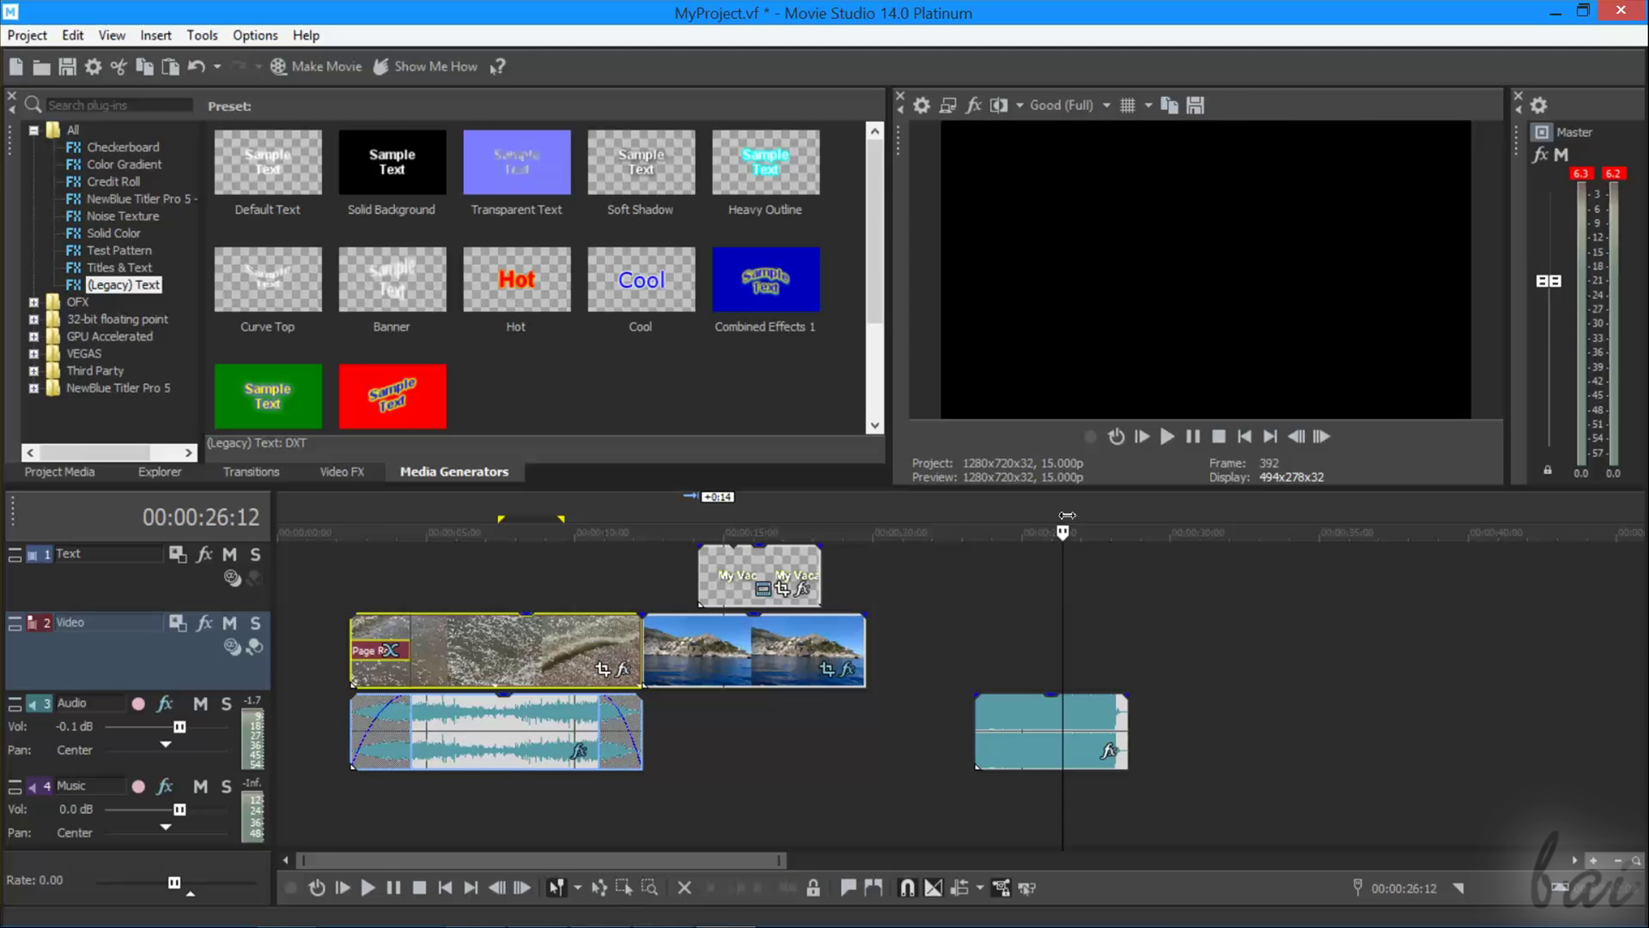
pyautogui.moveTo(1114, 528); pyautogui.dragTo(540, 540)
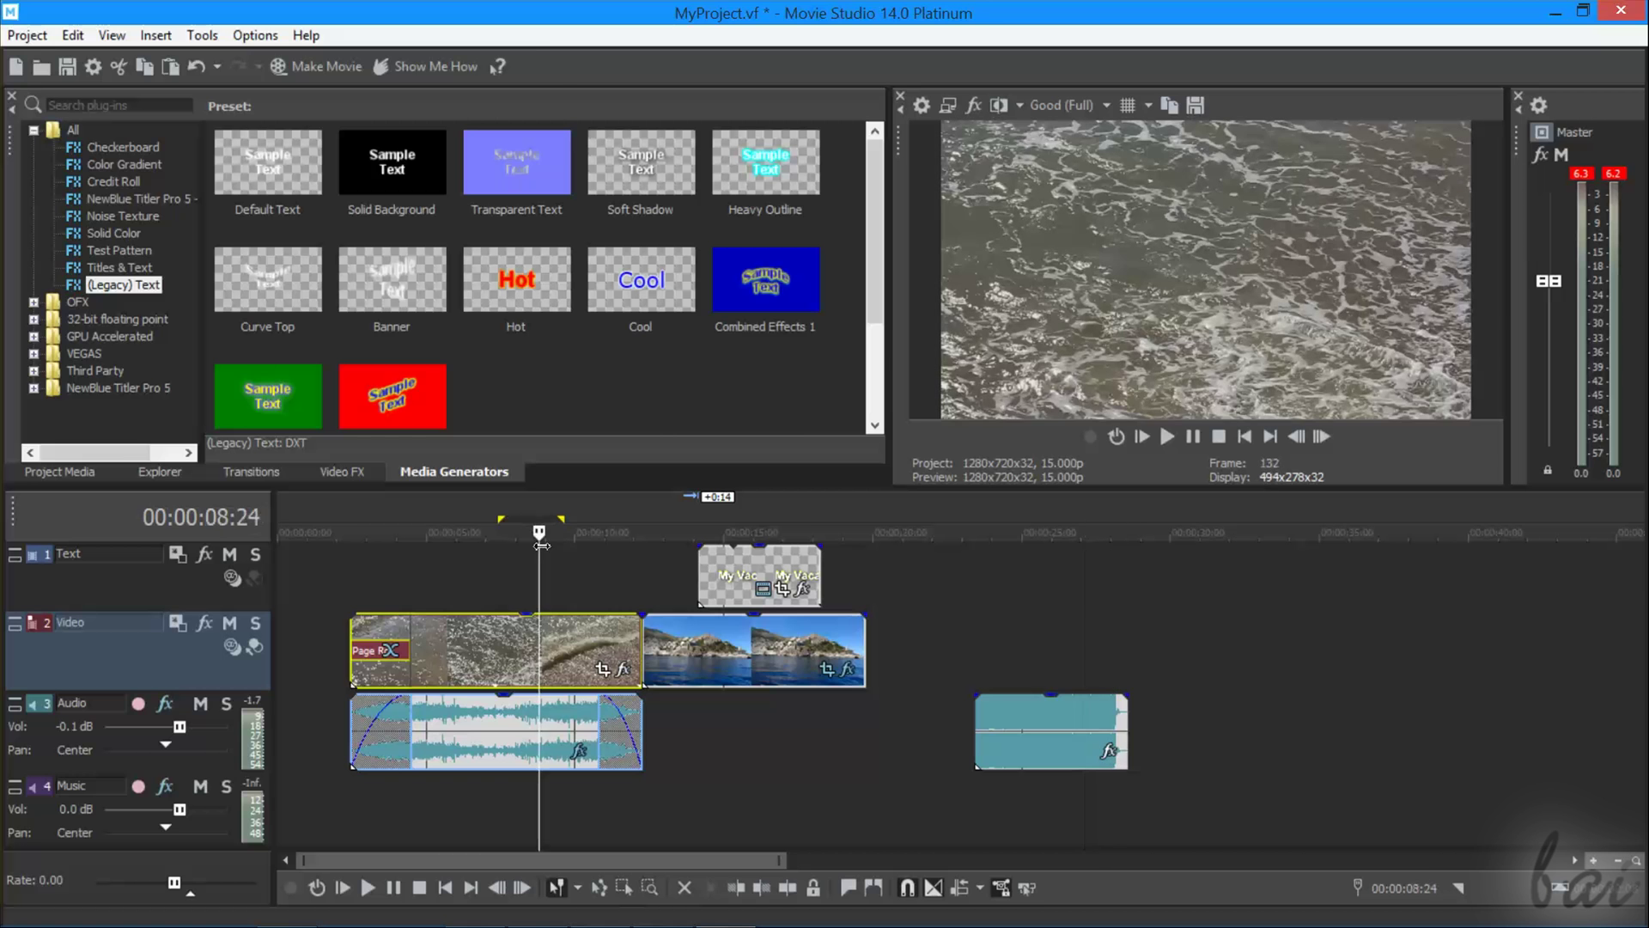
# - Start Make Movie, choosing to save to the hard drive in MP4 format
pyautogui.click(336, 61)
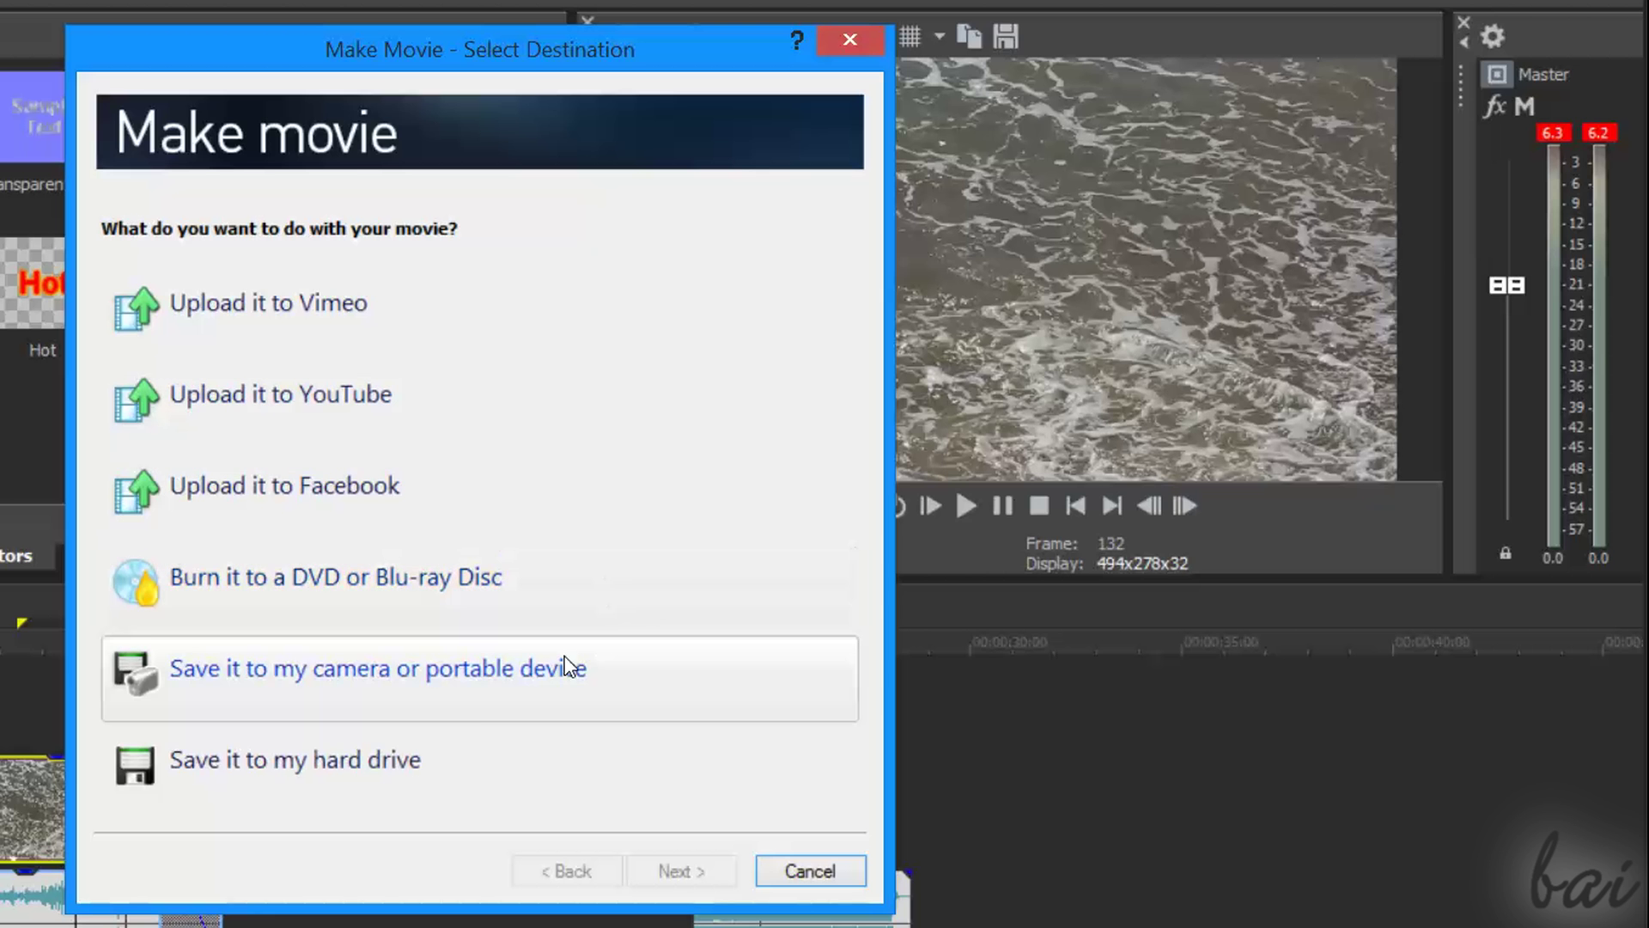
pyautogui.click(389, 771)
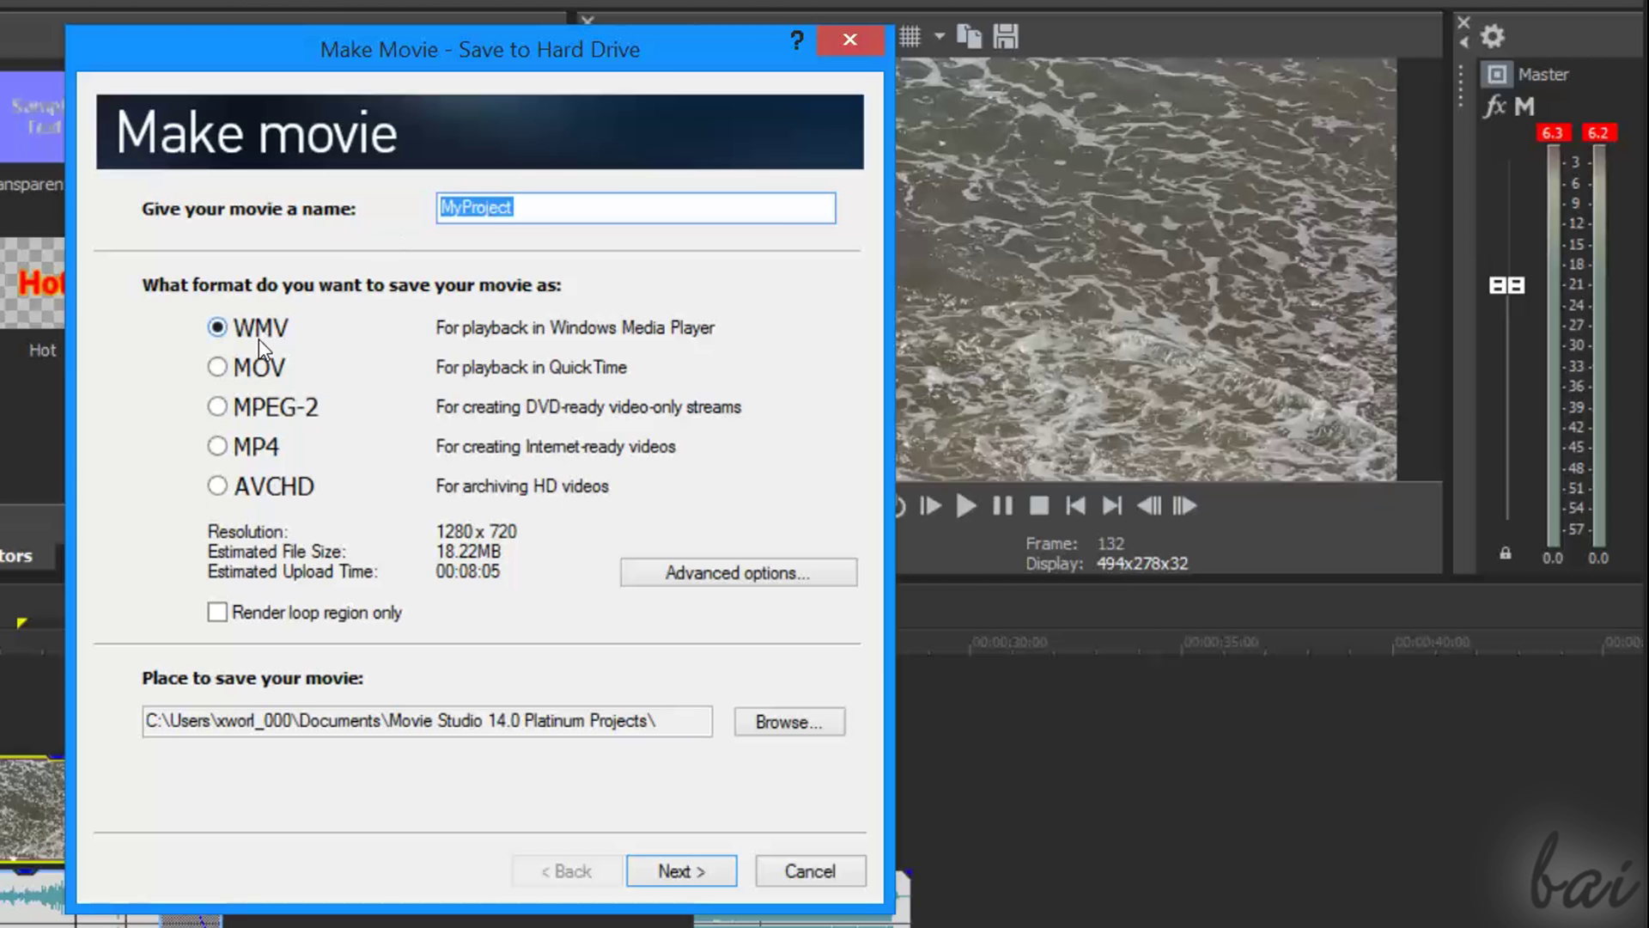
pyautogui.click(272, 374)
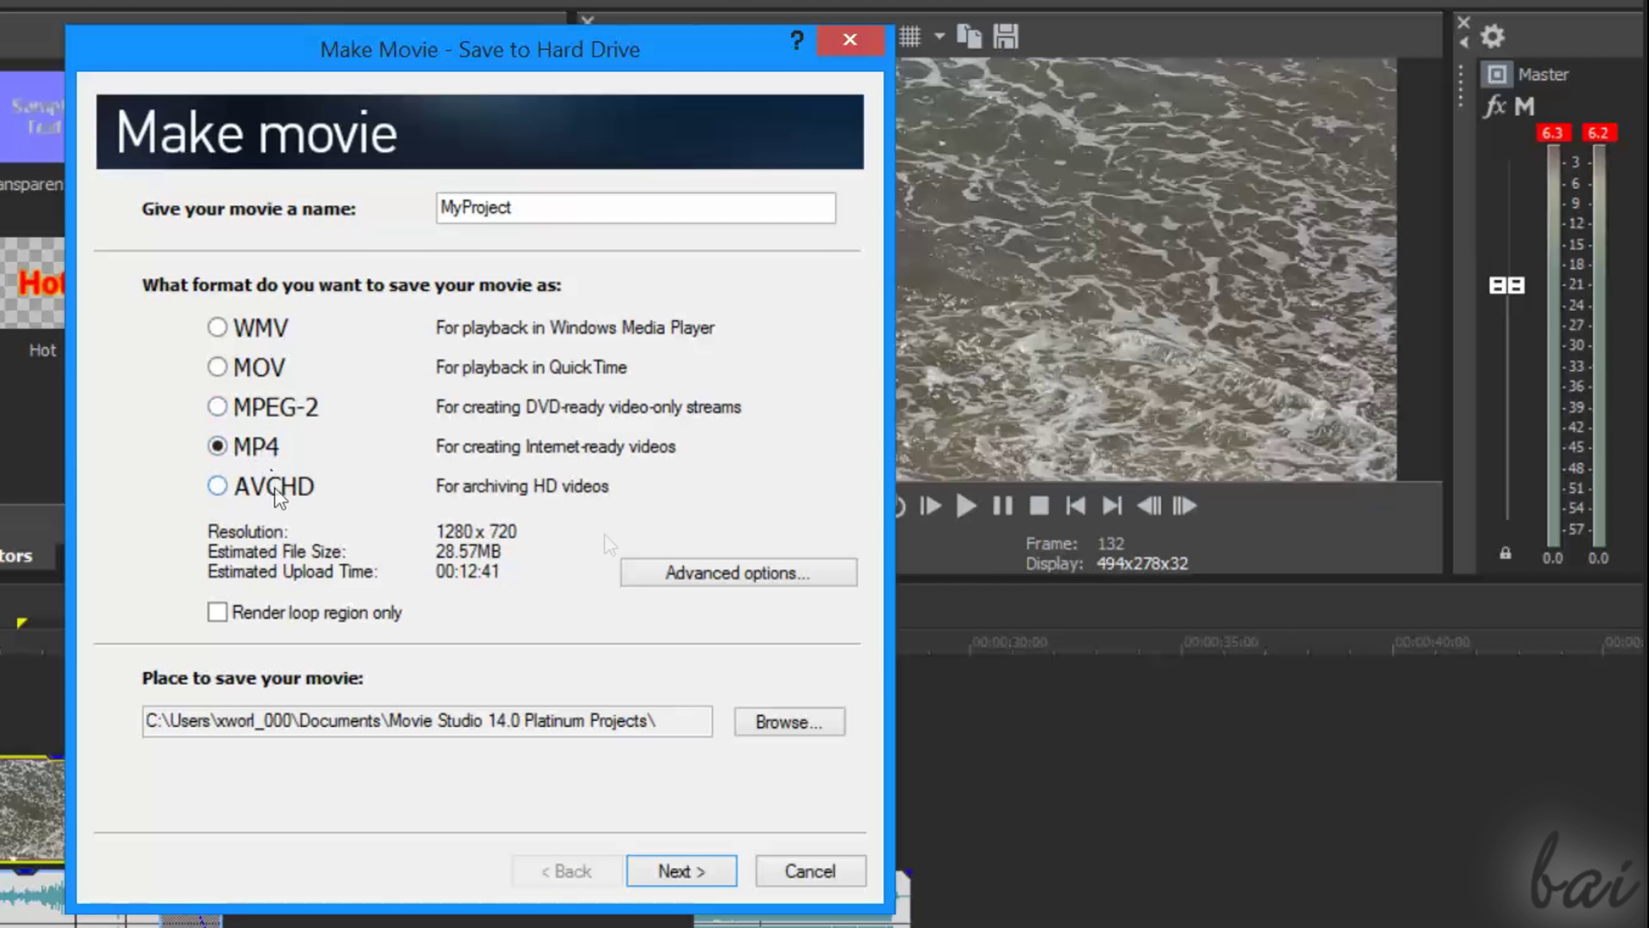
# - Set the save location to the Desktop and begin rendering MyProject.mp4
pyautogui.click(789, 724)
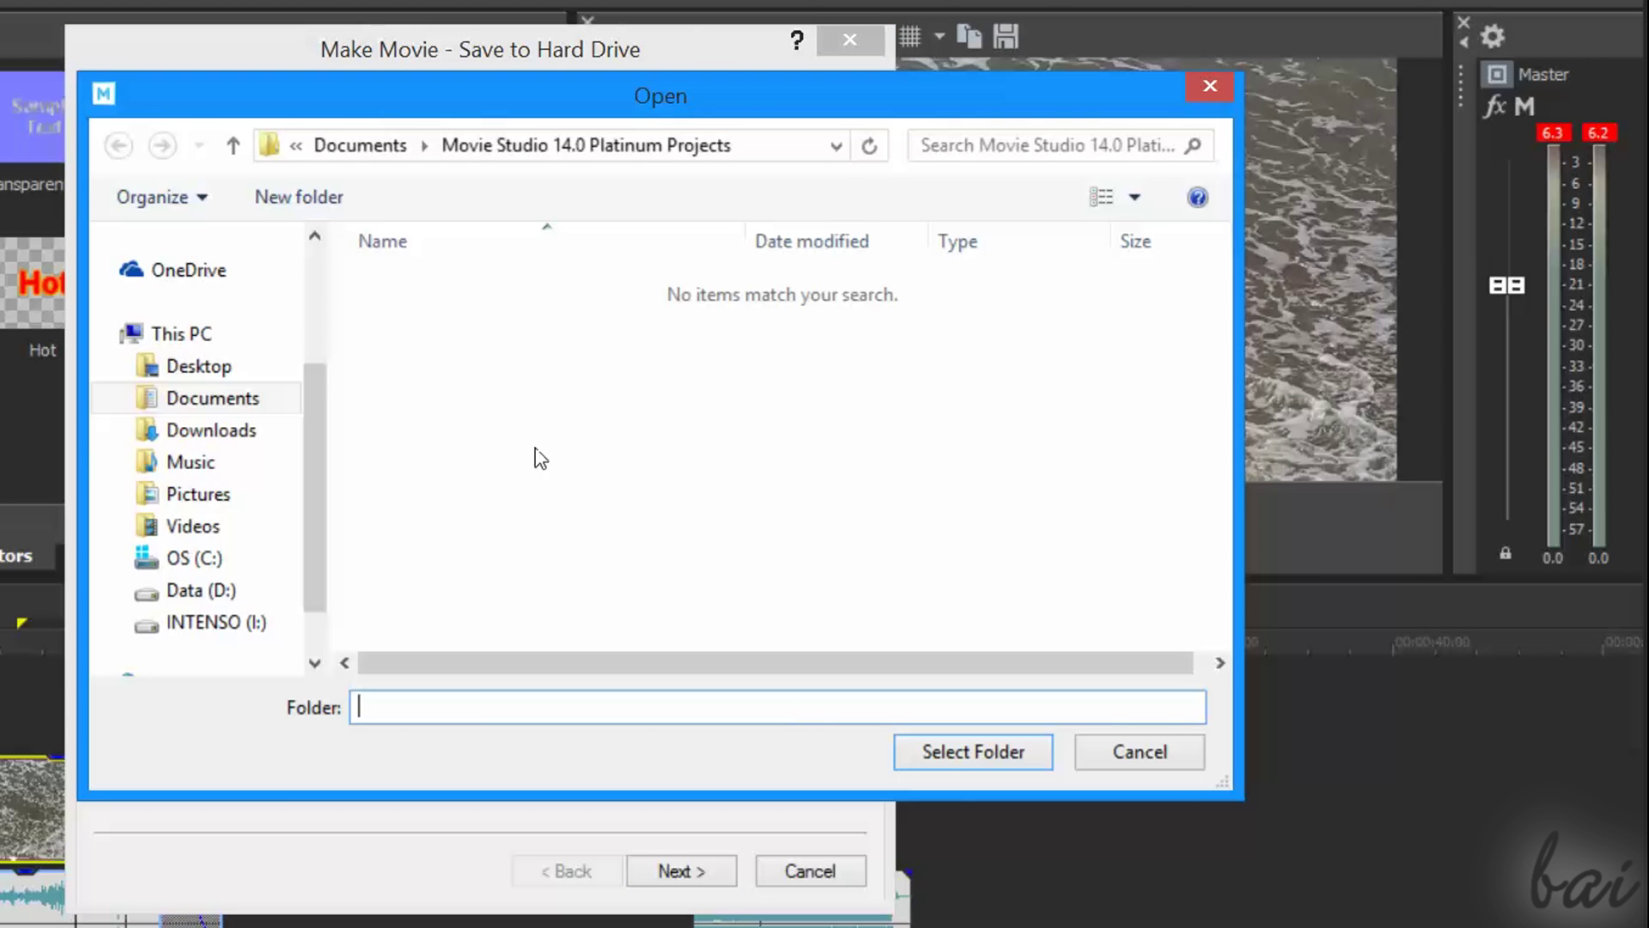
pyautogui.click(245, 356)
pyautogui.press('Return')
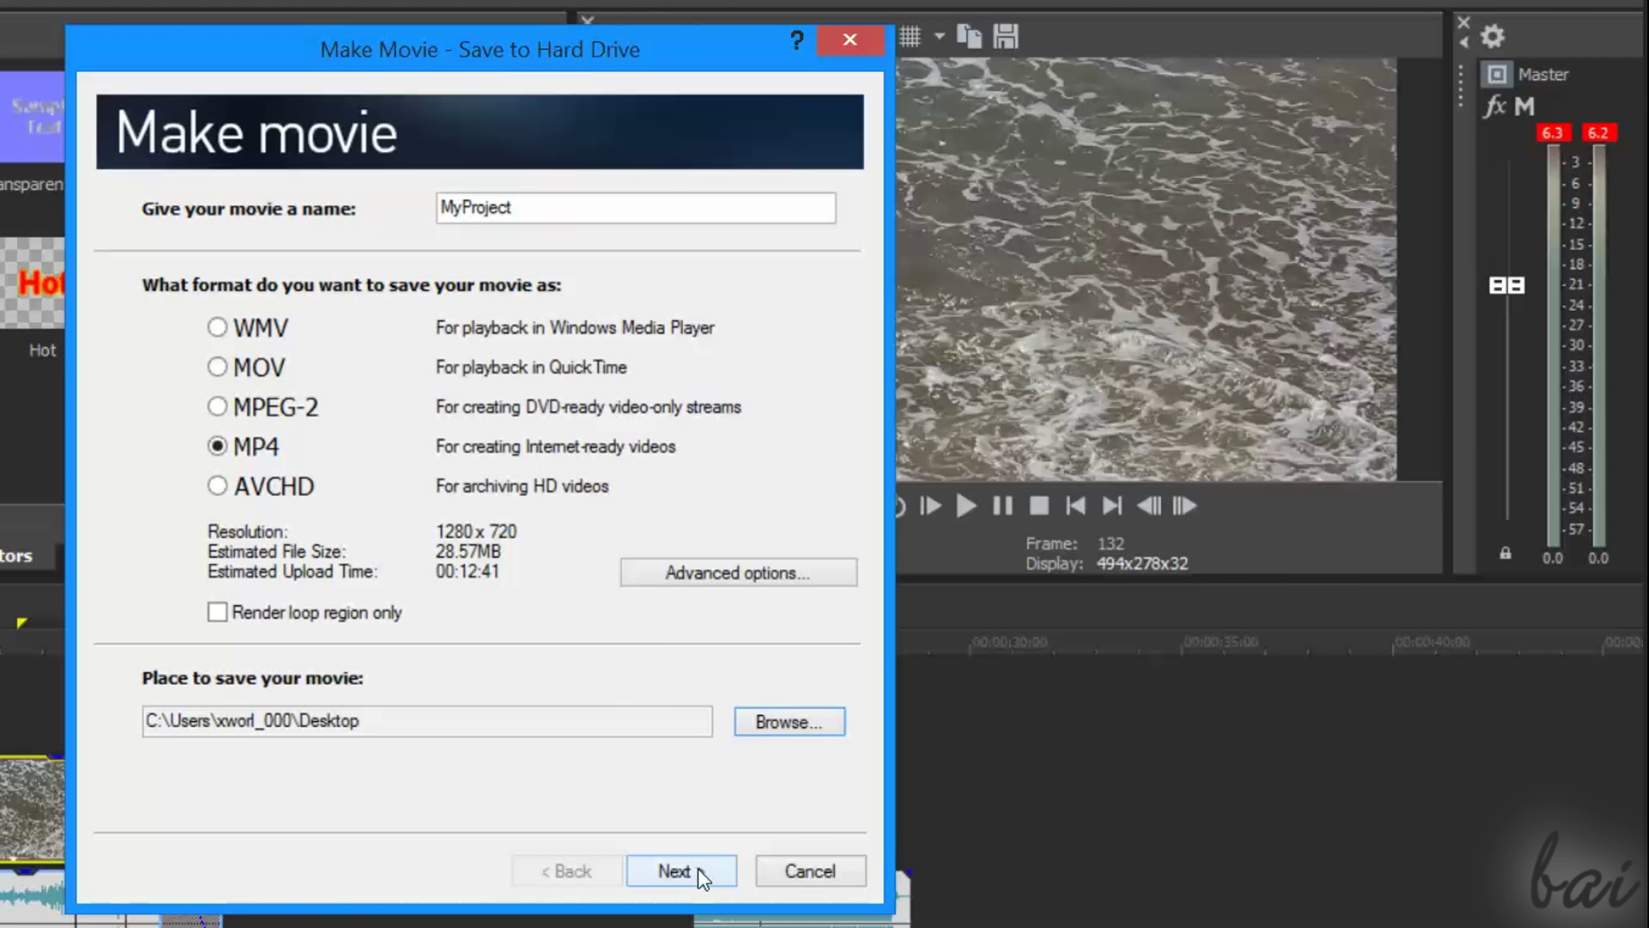
pyautogui.click(680, 871)
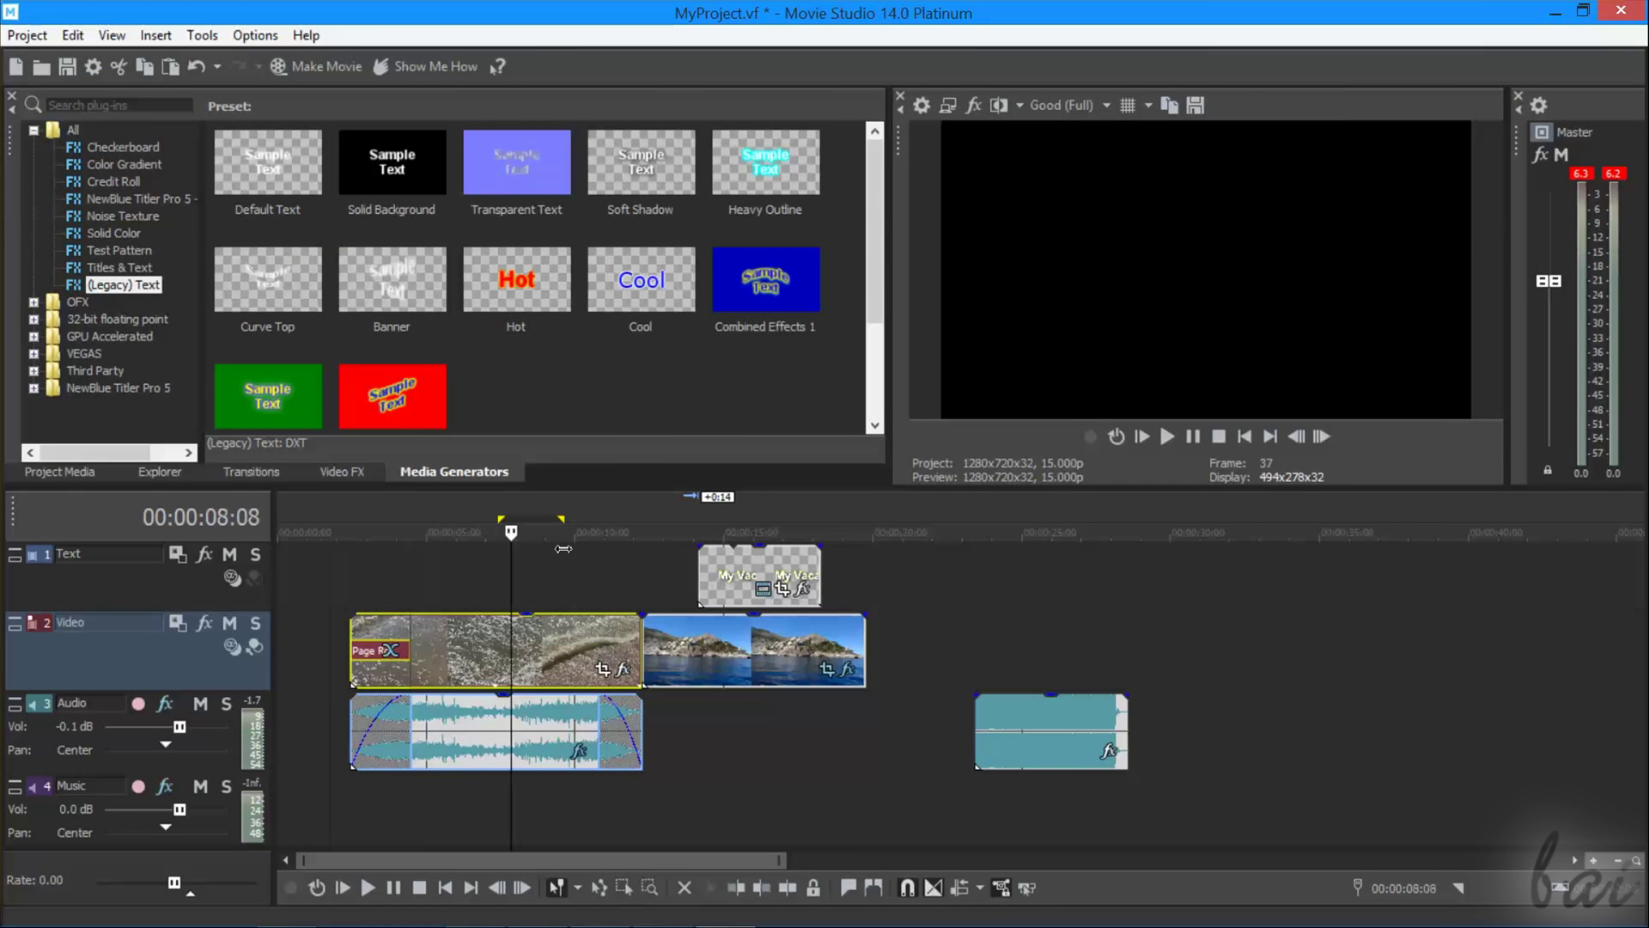
pyautogui.moveTo(564, 549); pyautogui.dragTo(1067, 516)
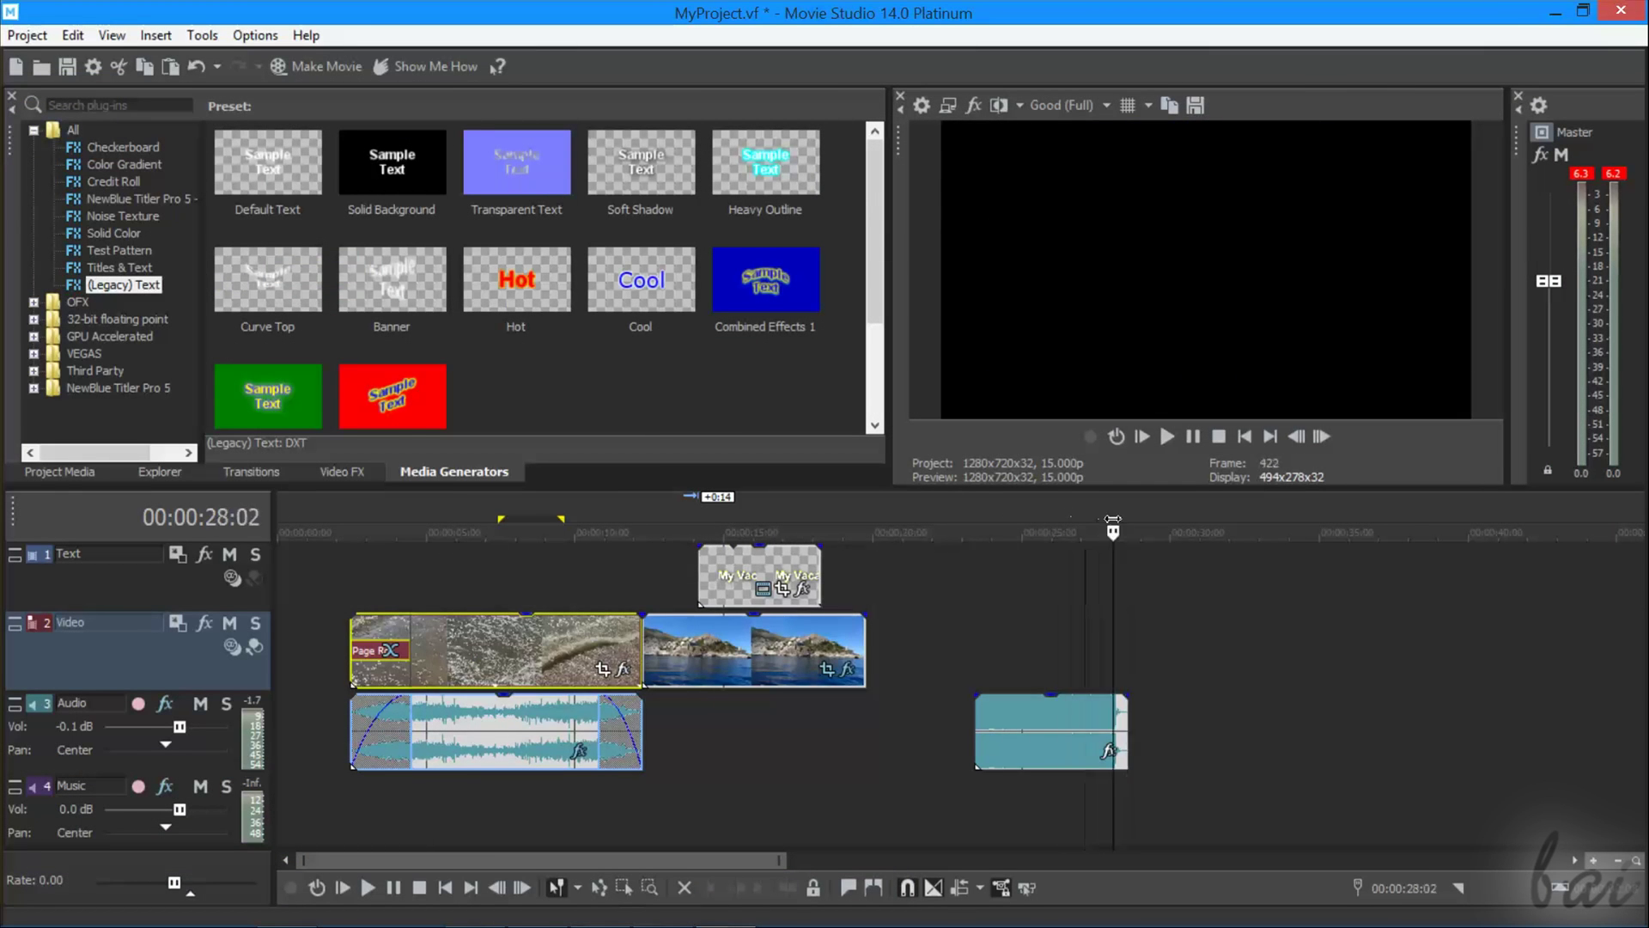
# - Mark the titled stretch as a loop region and reopen Make Movie (Ctrl+M) to save to disk
pyautogui.click(538, 528)
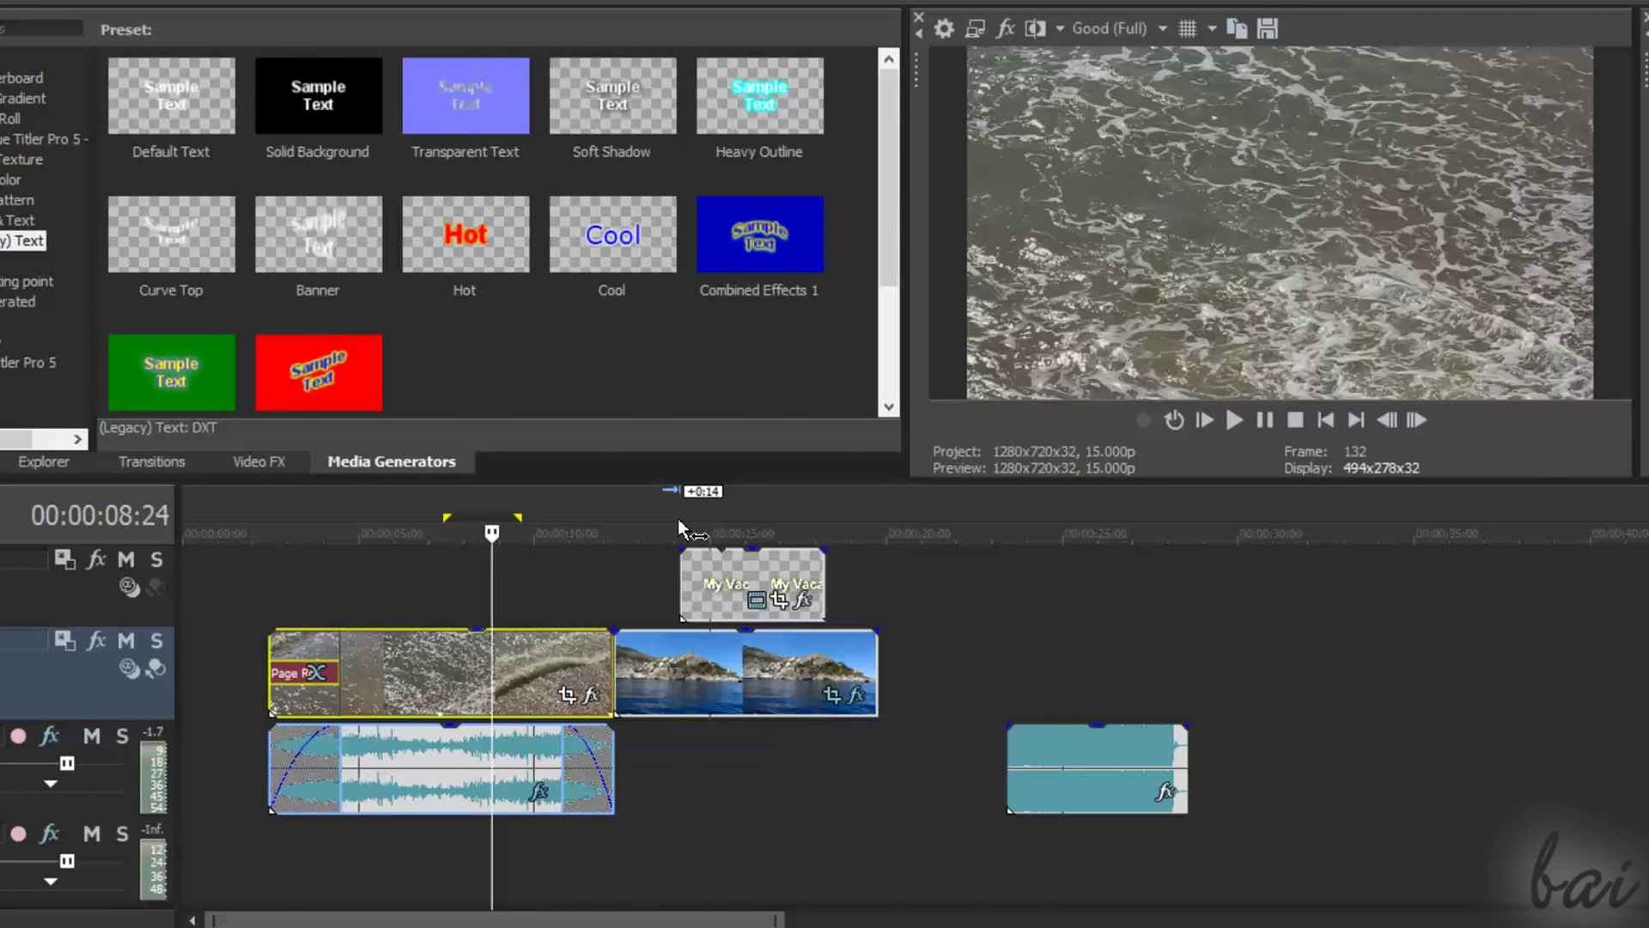
pyautogui.moveTo(684, 528); pyautogui.dragTo(822, 492)
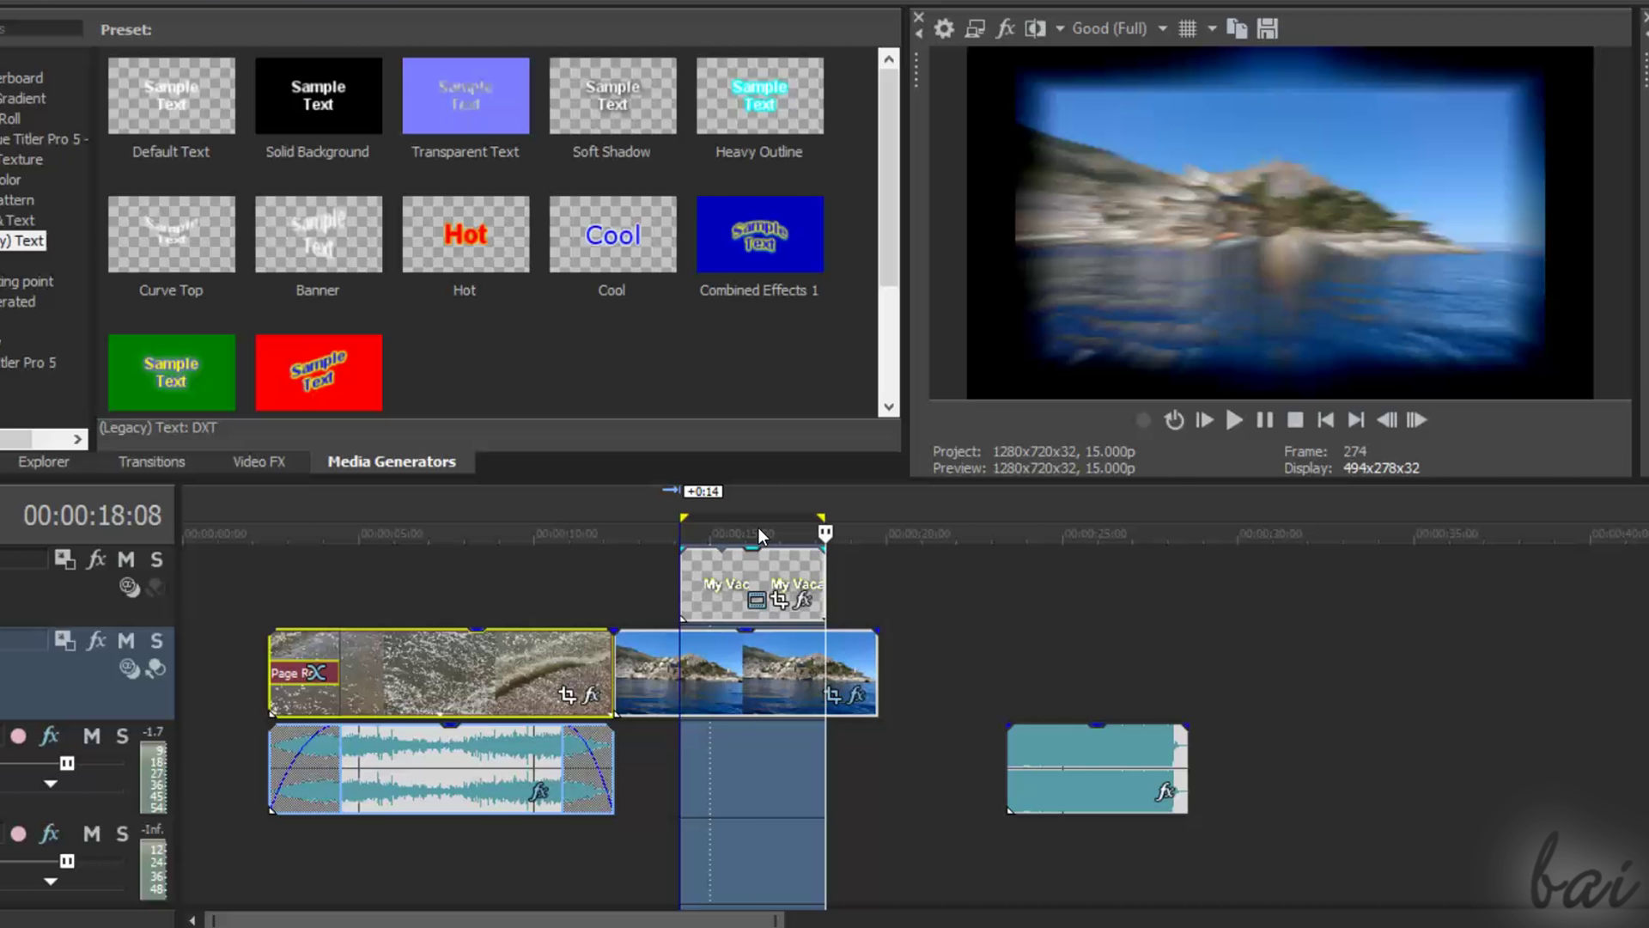
pyautogui.hotkey('ctrl', 'm')
pyautogui.click(706, 628)
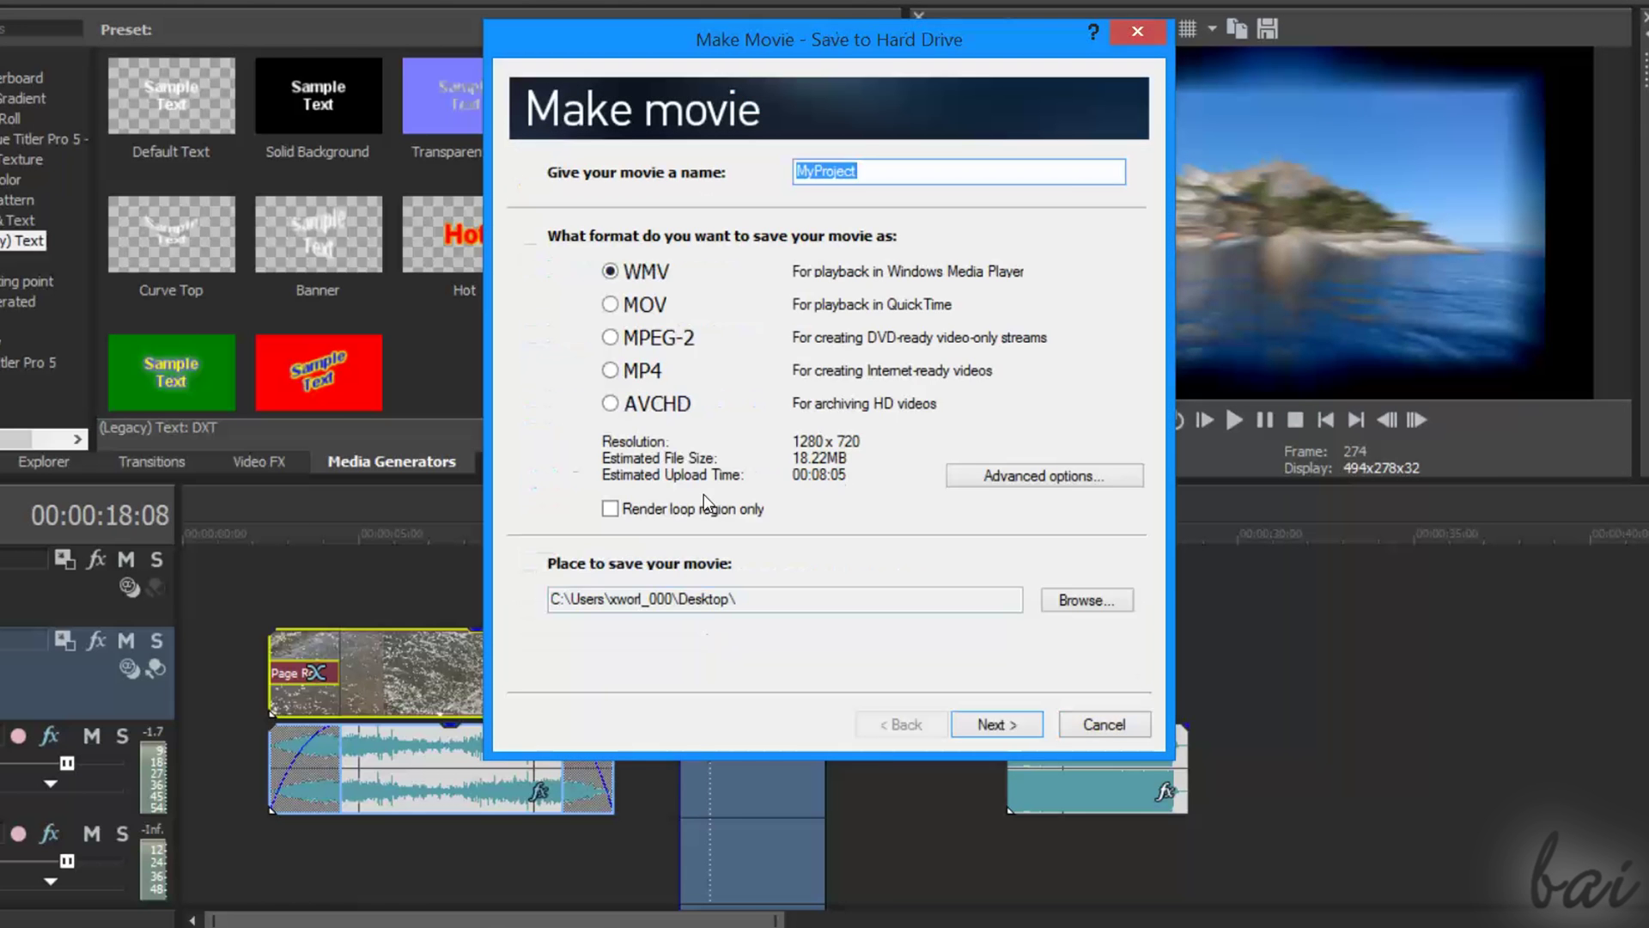
# - Render only the loop region as MP4 to the Desktop and play the finished file
pyautogui.click(646, 370)
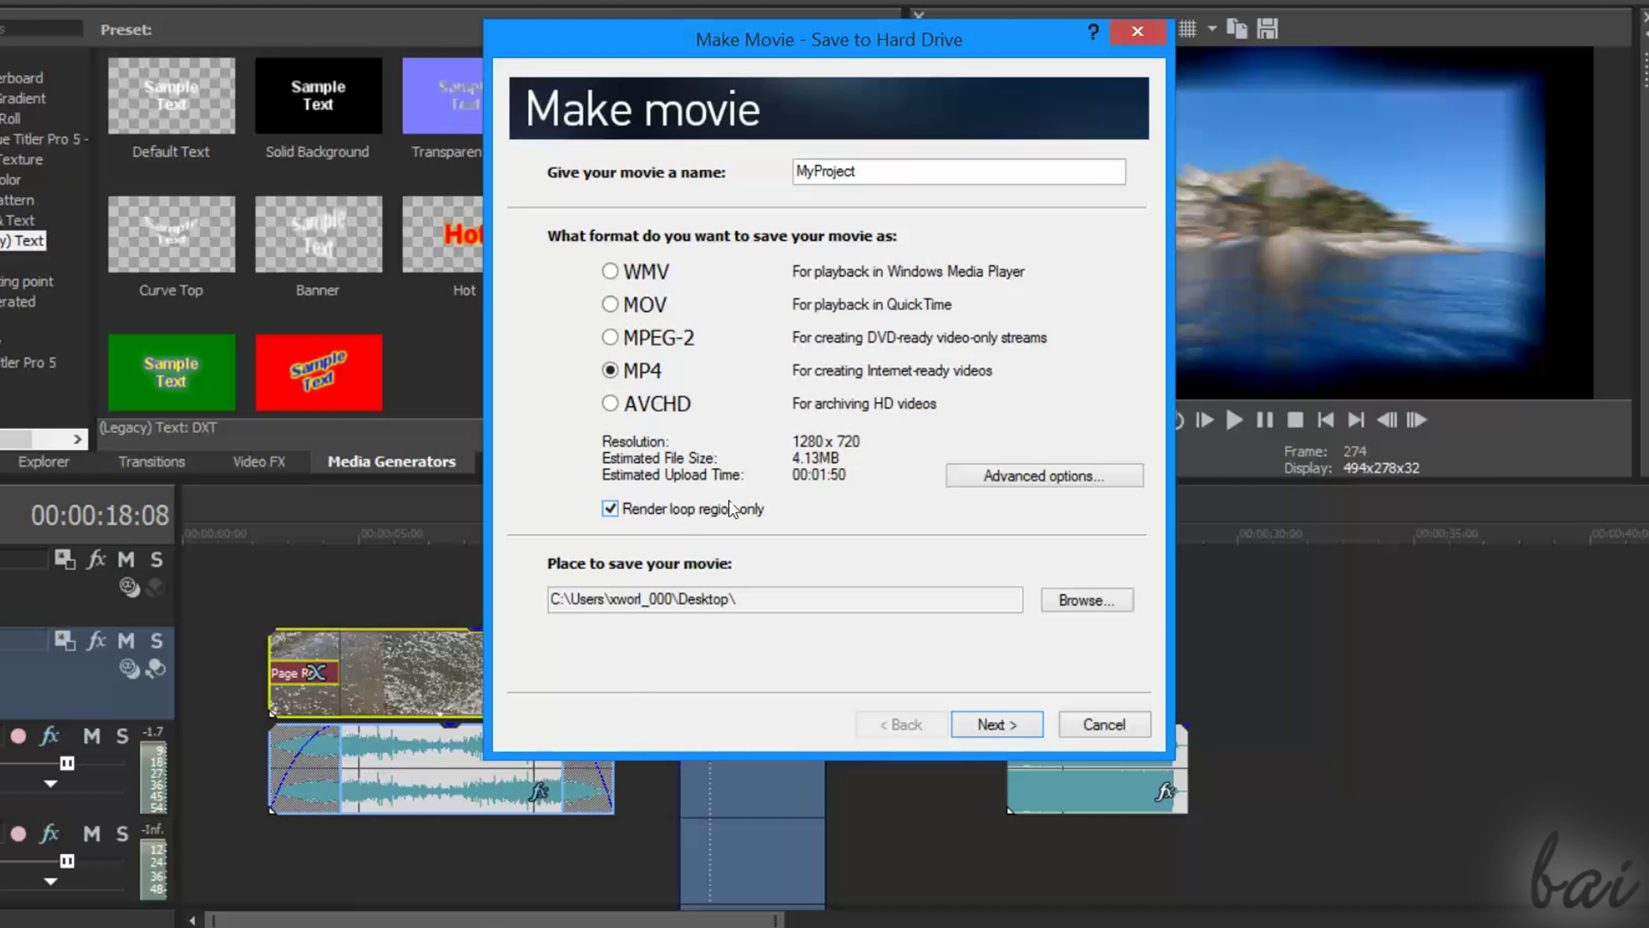
pyautogui.click(986, 725)
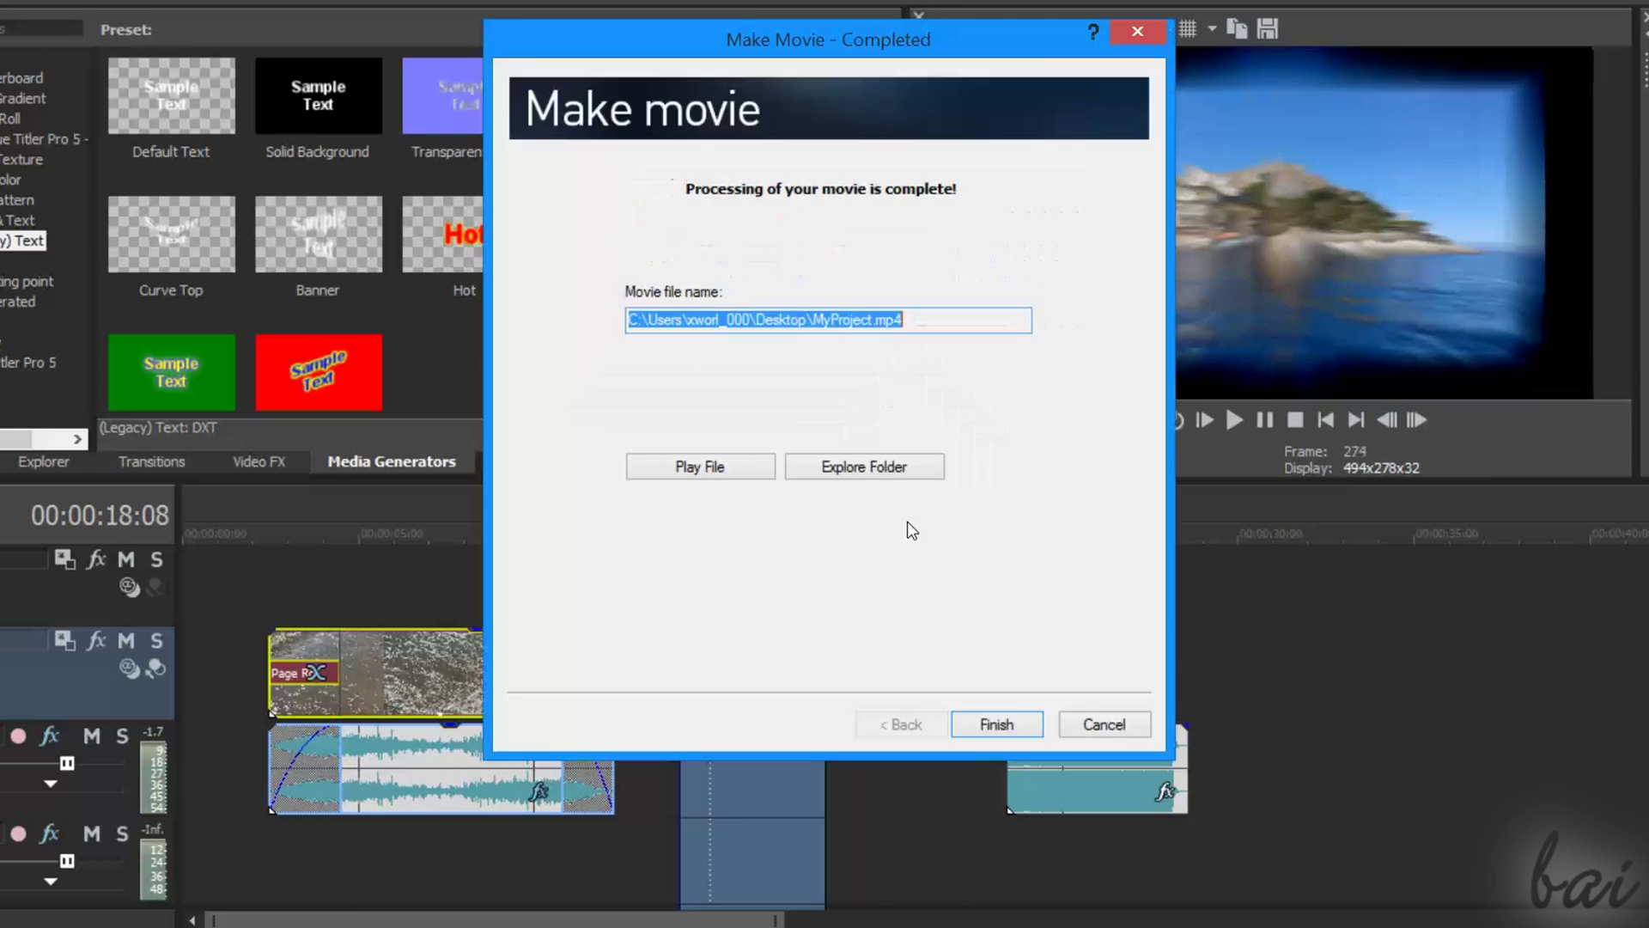
pyautogui.click(753, 475)
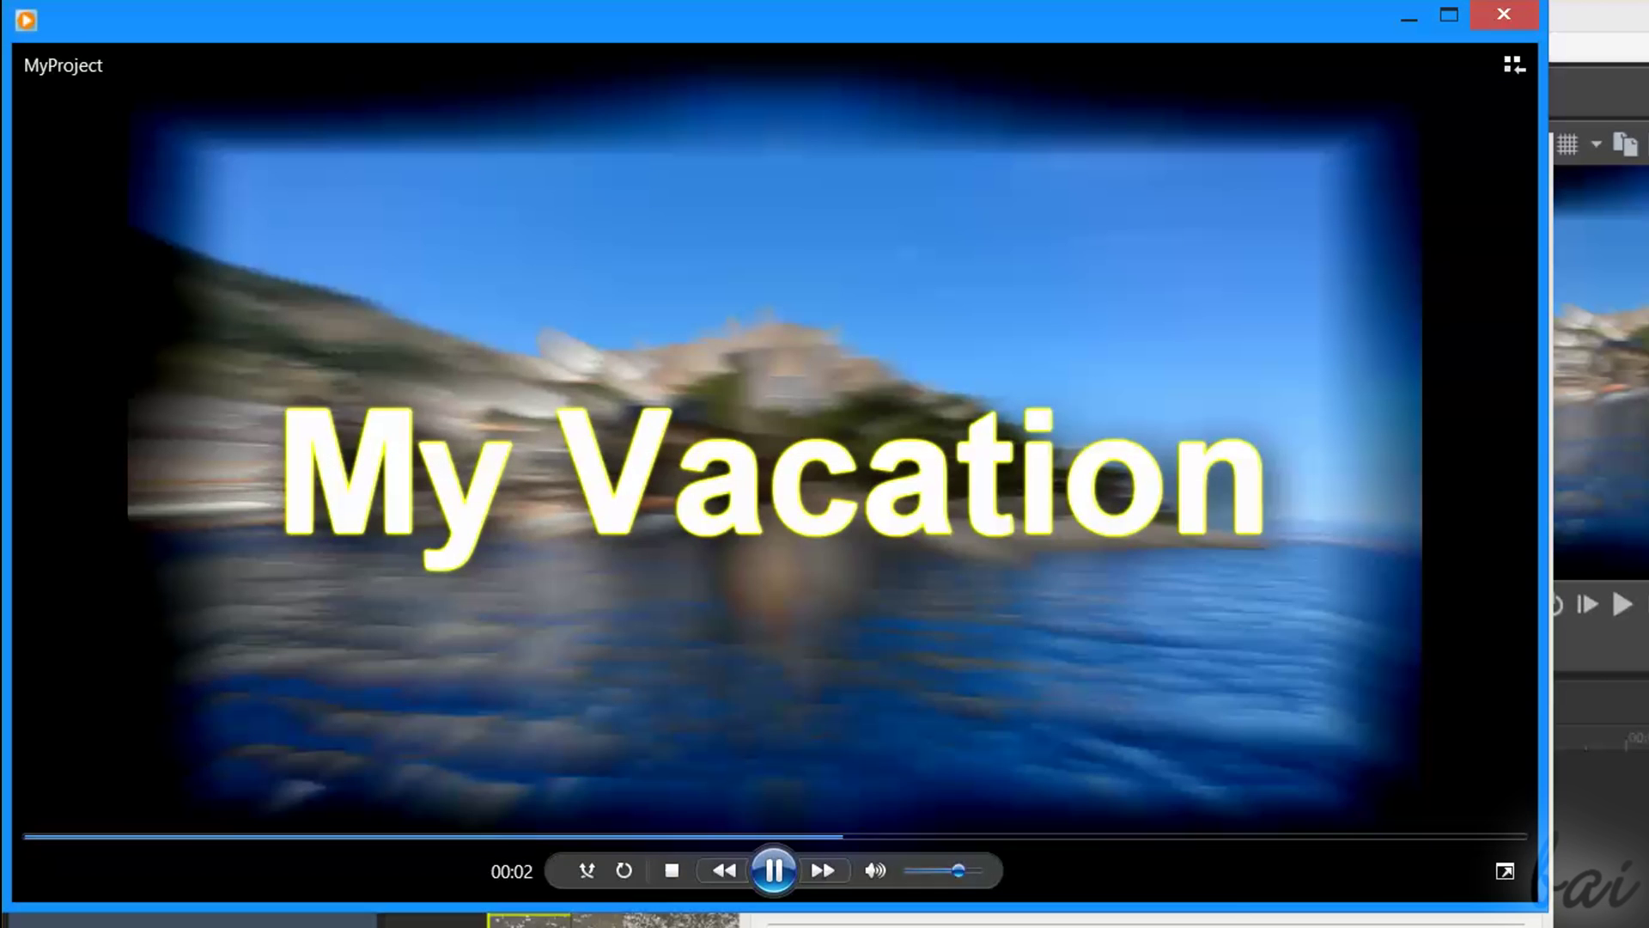